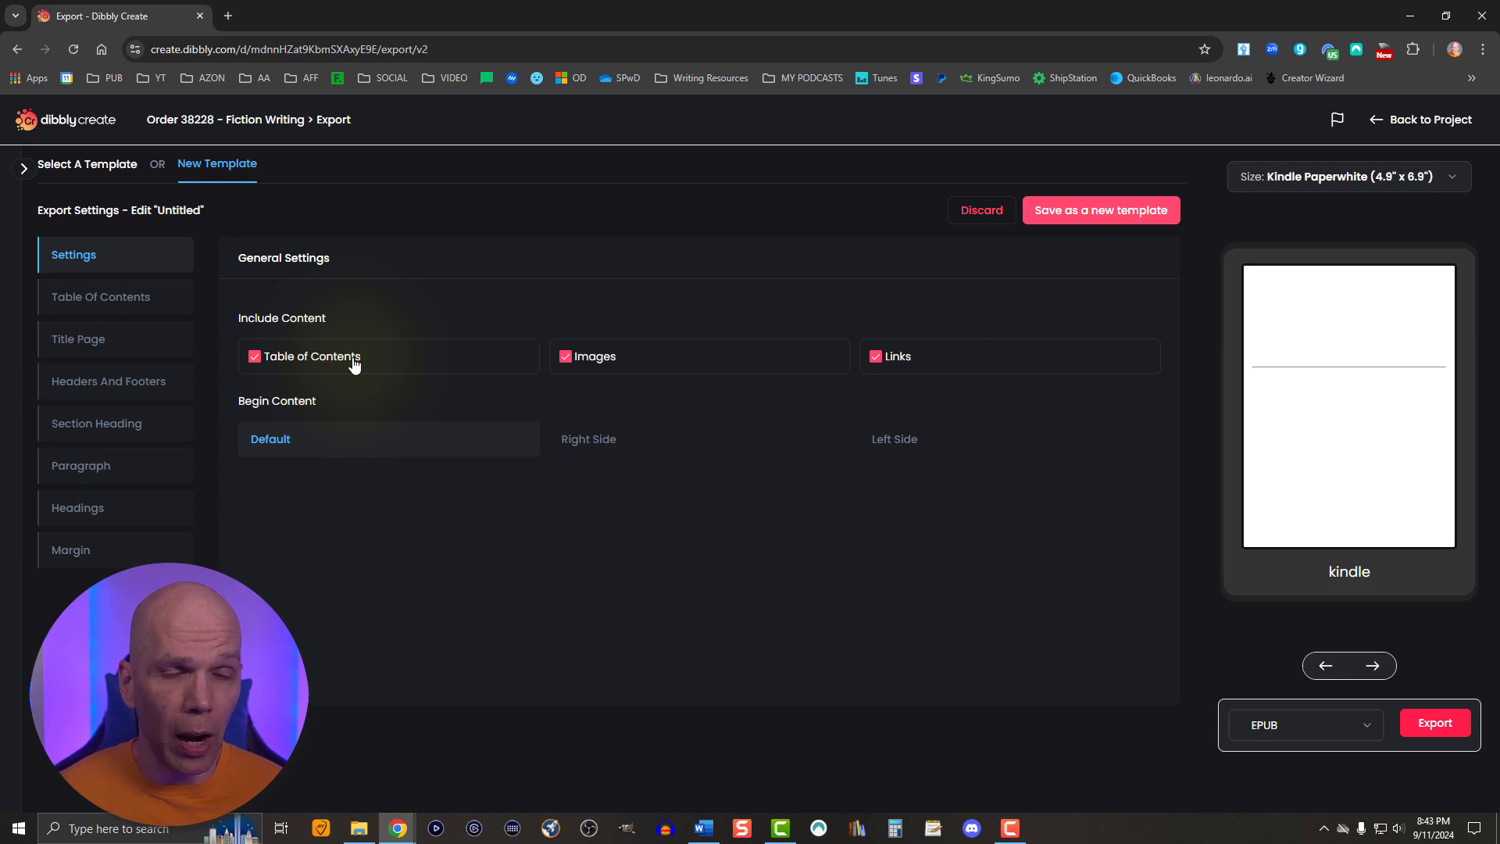
# - Return to the project and insert the "Logo 2550x3300 square" image on a new line below the author line of the copyright page
pyautogui.click(1386, 129)
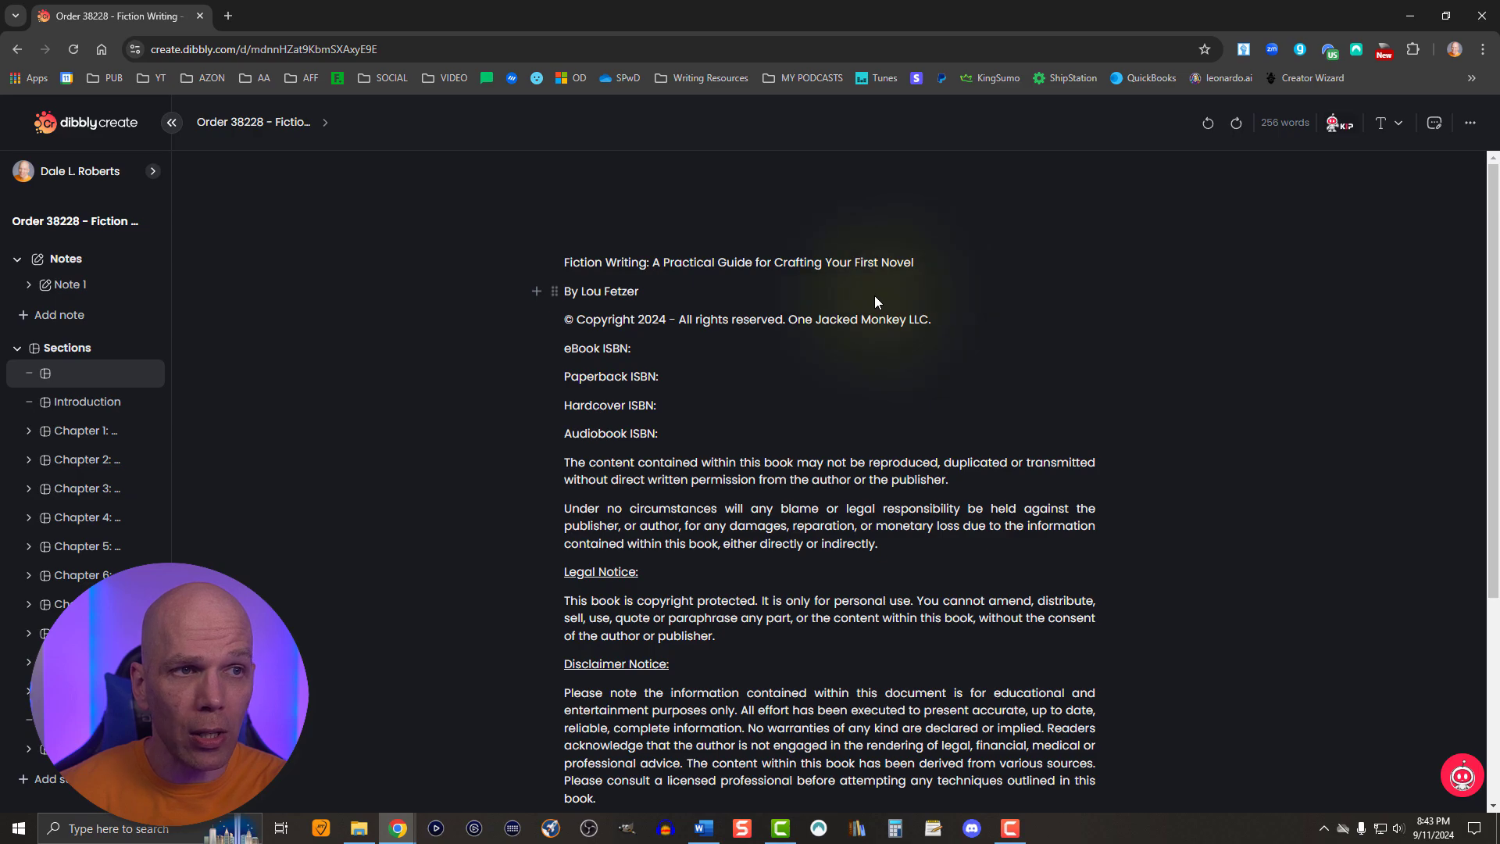
pyautogui.click(874, 301)
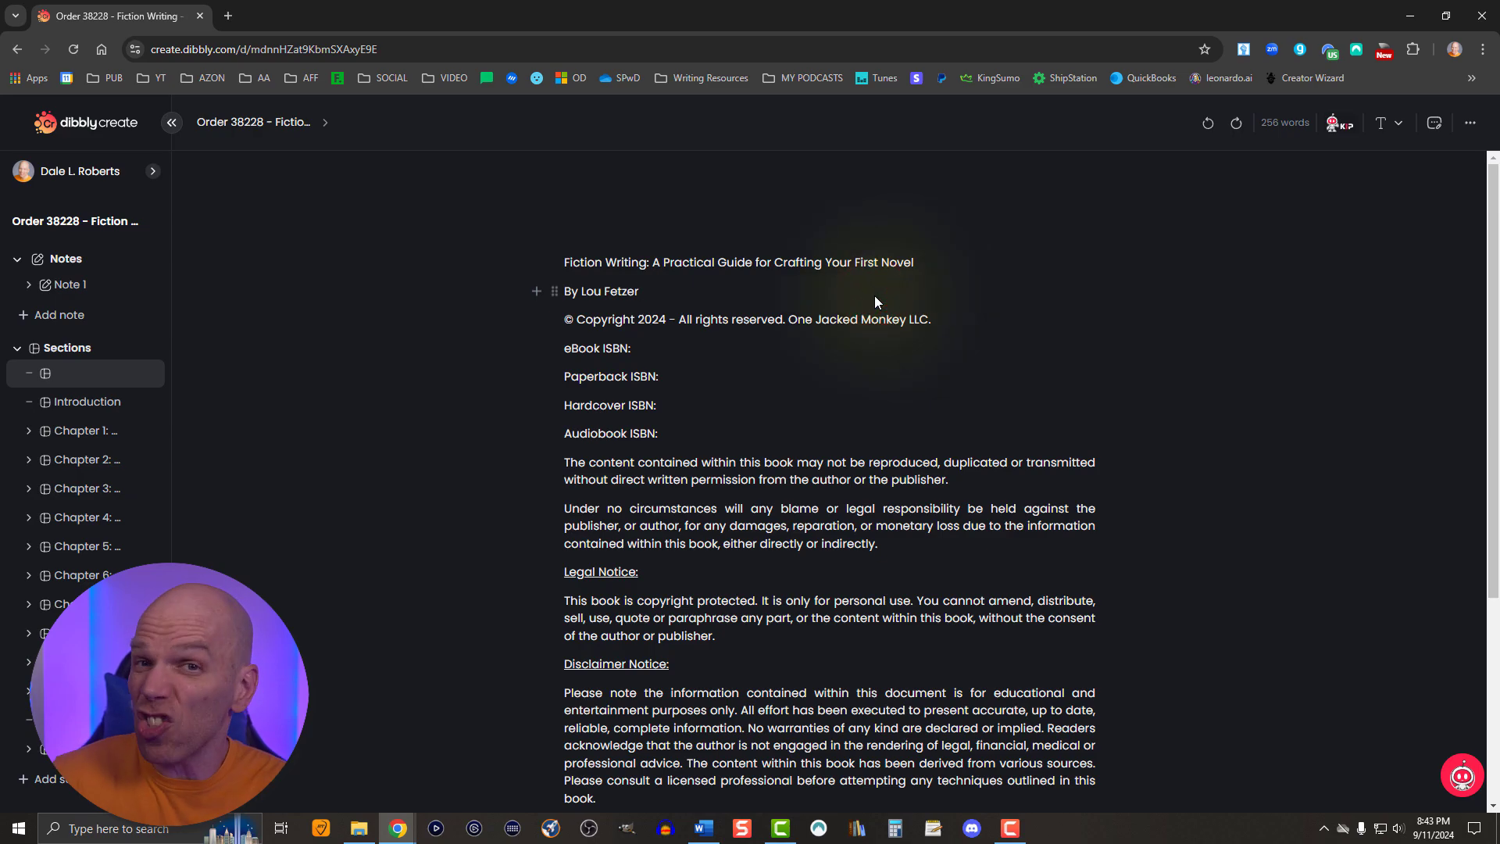
pyautogui.press('Return')
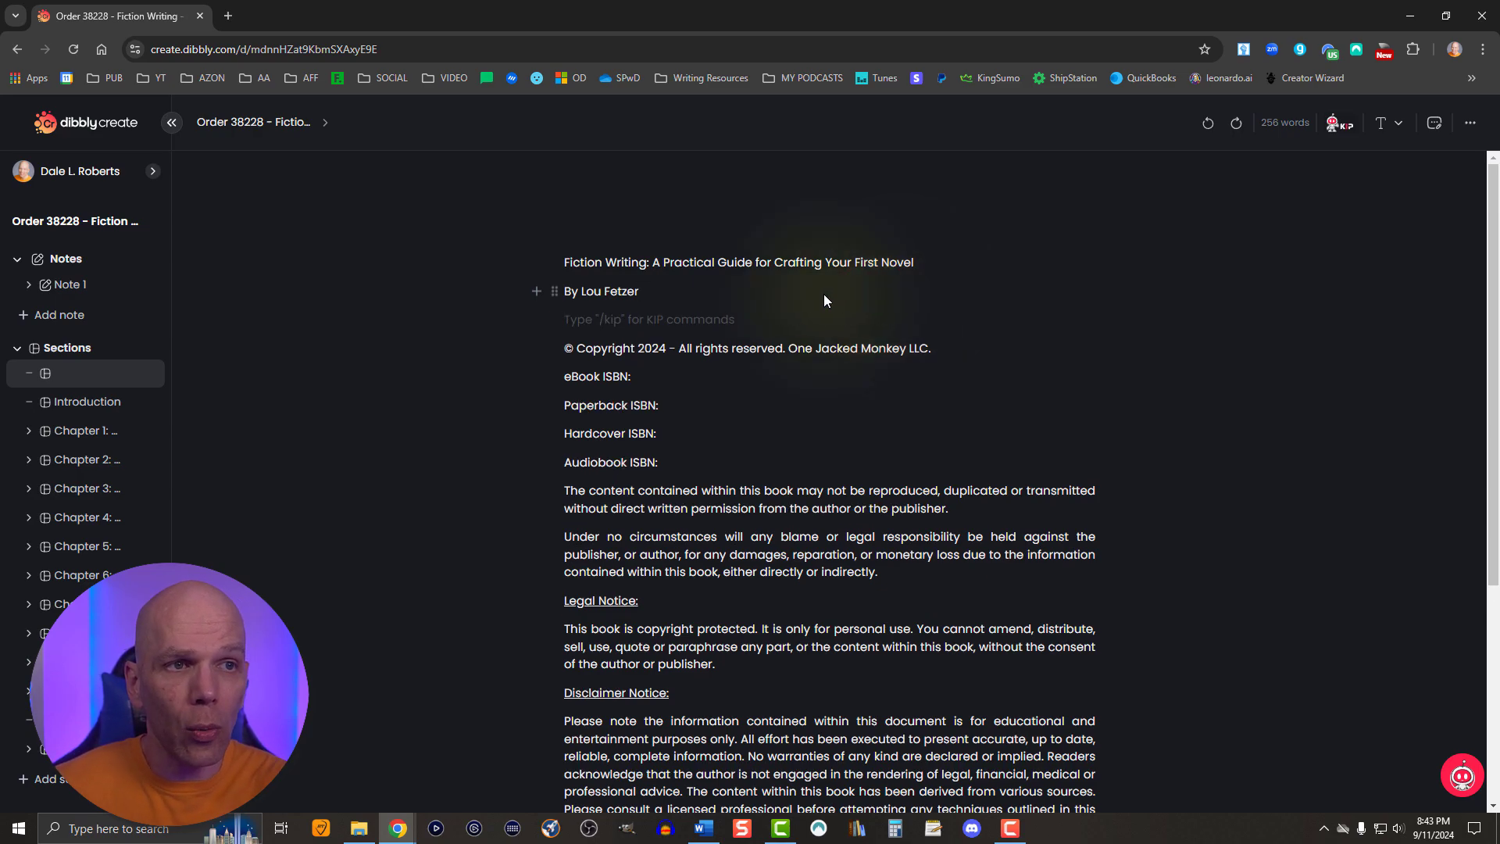
pyautogui.click(536, 320)
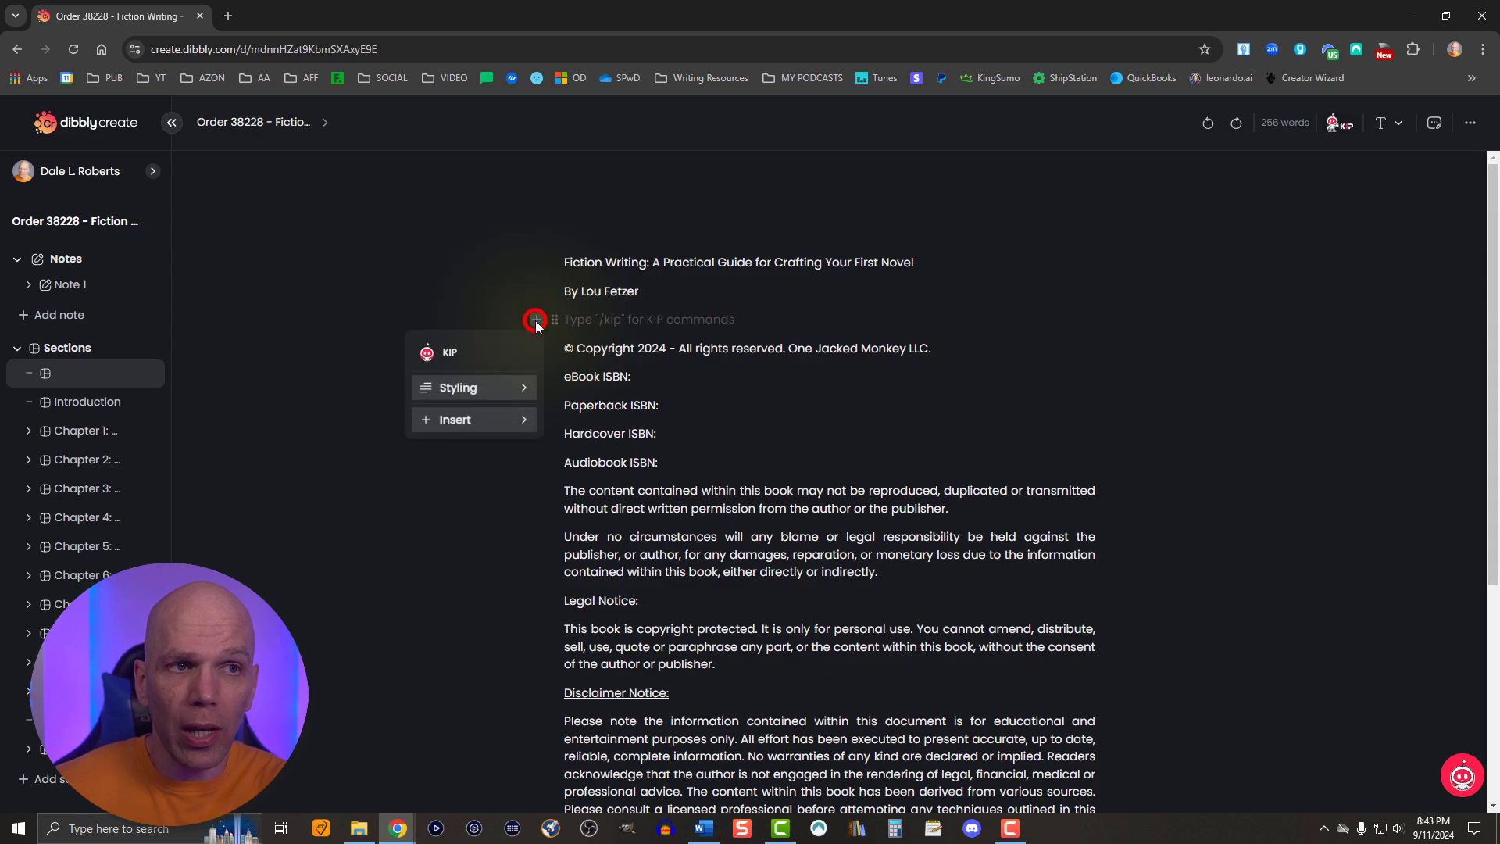
pyautogui.click(515, 420)
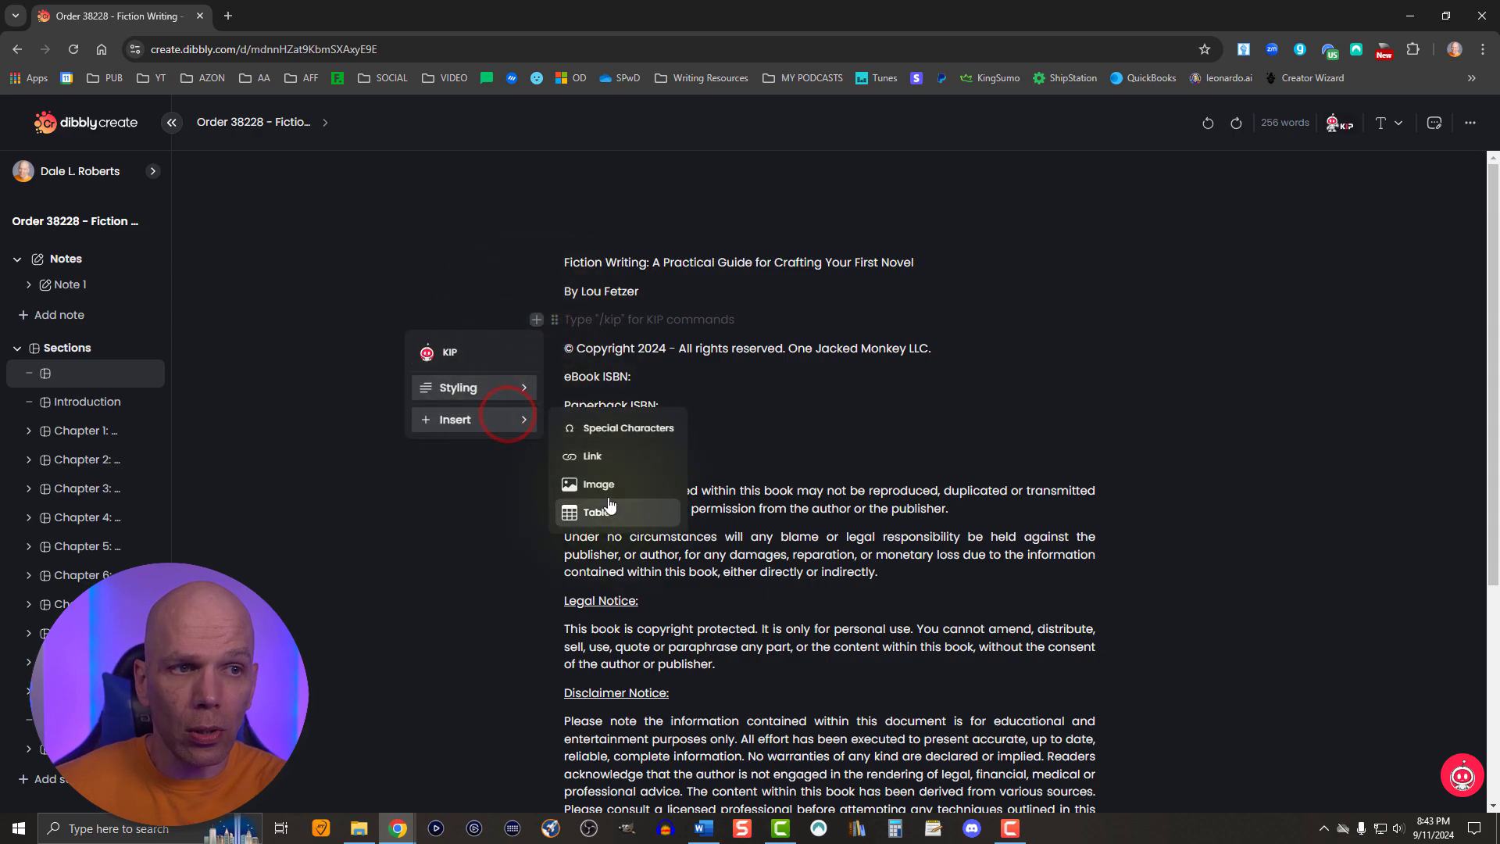
pyautogui.click(600, 487)
pyautogui.click(731, 433)
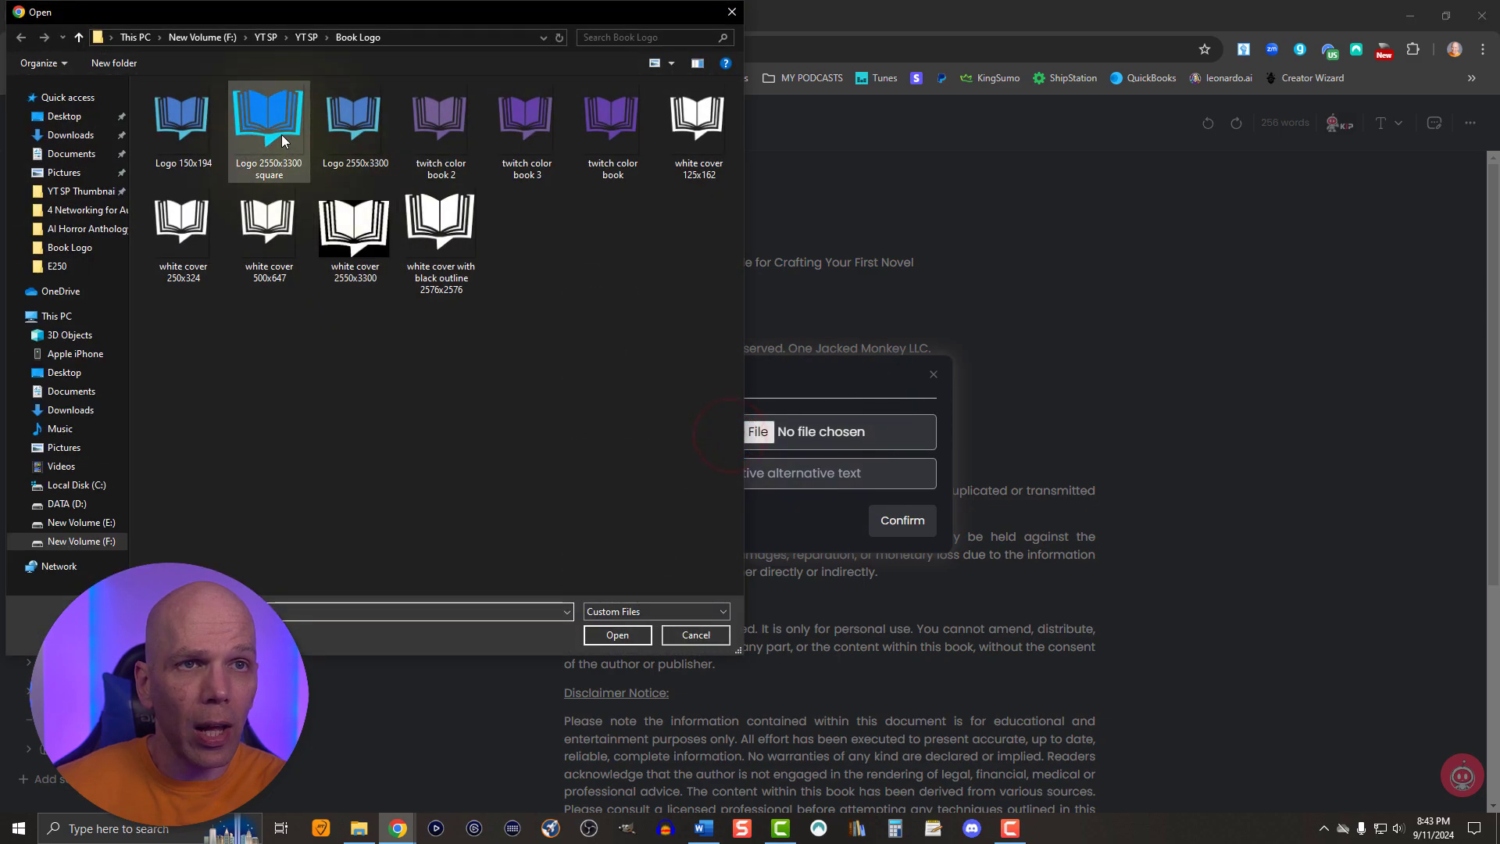
pyautogui.click(281, 134)
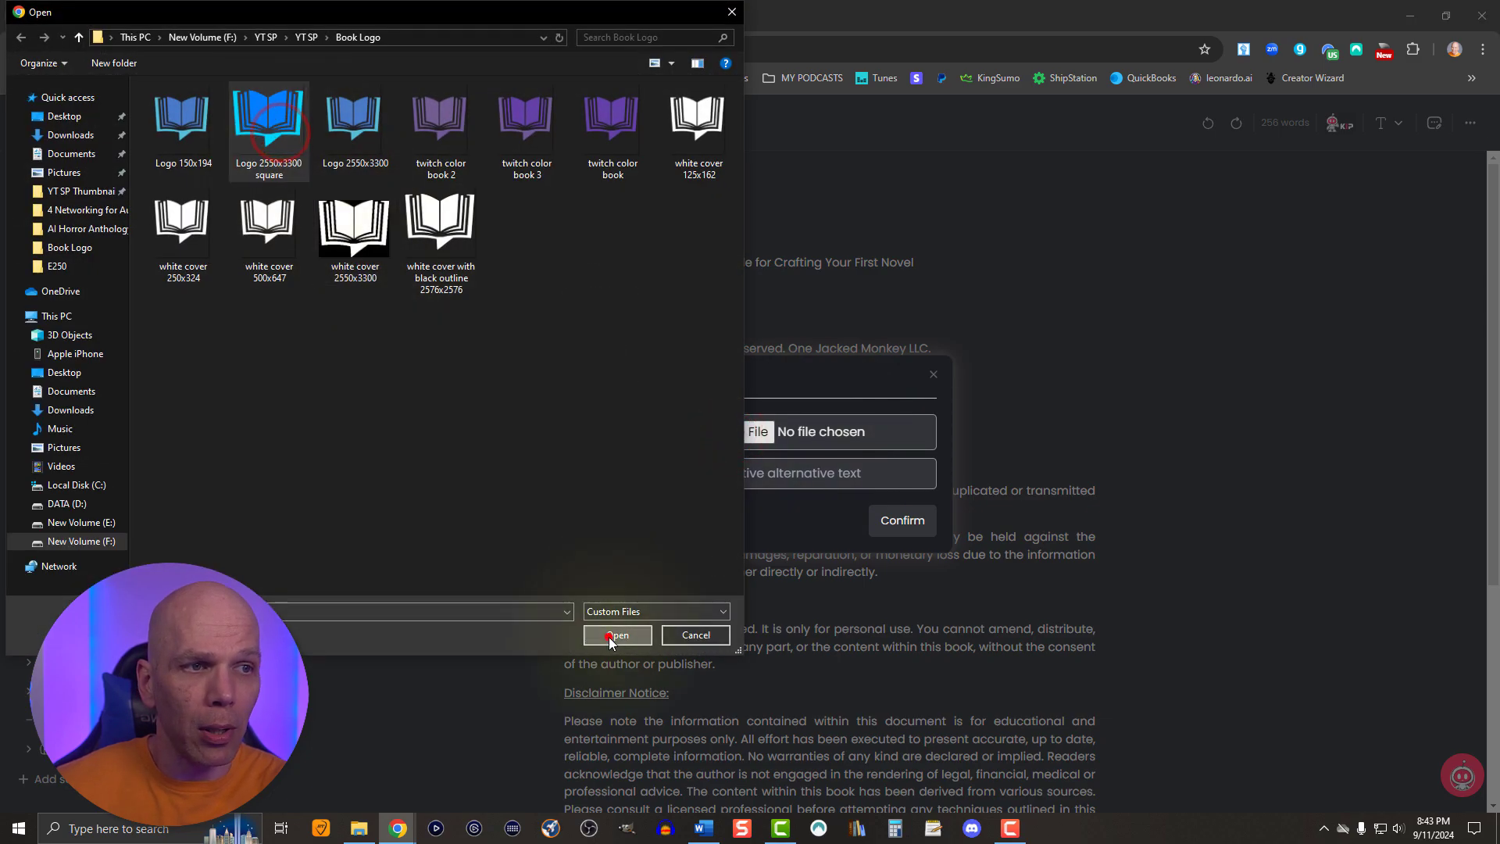
pyautogui.click(608, 636)
pyautogui.click(756, 478)
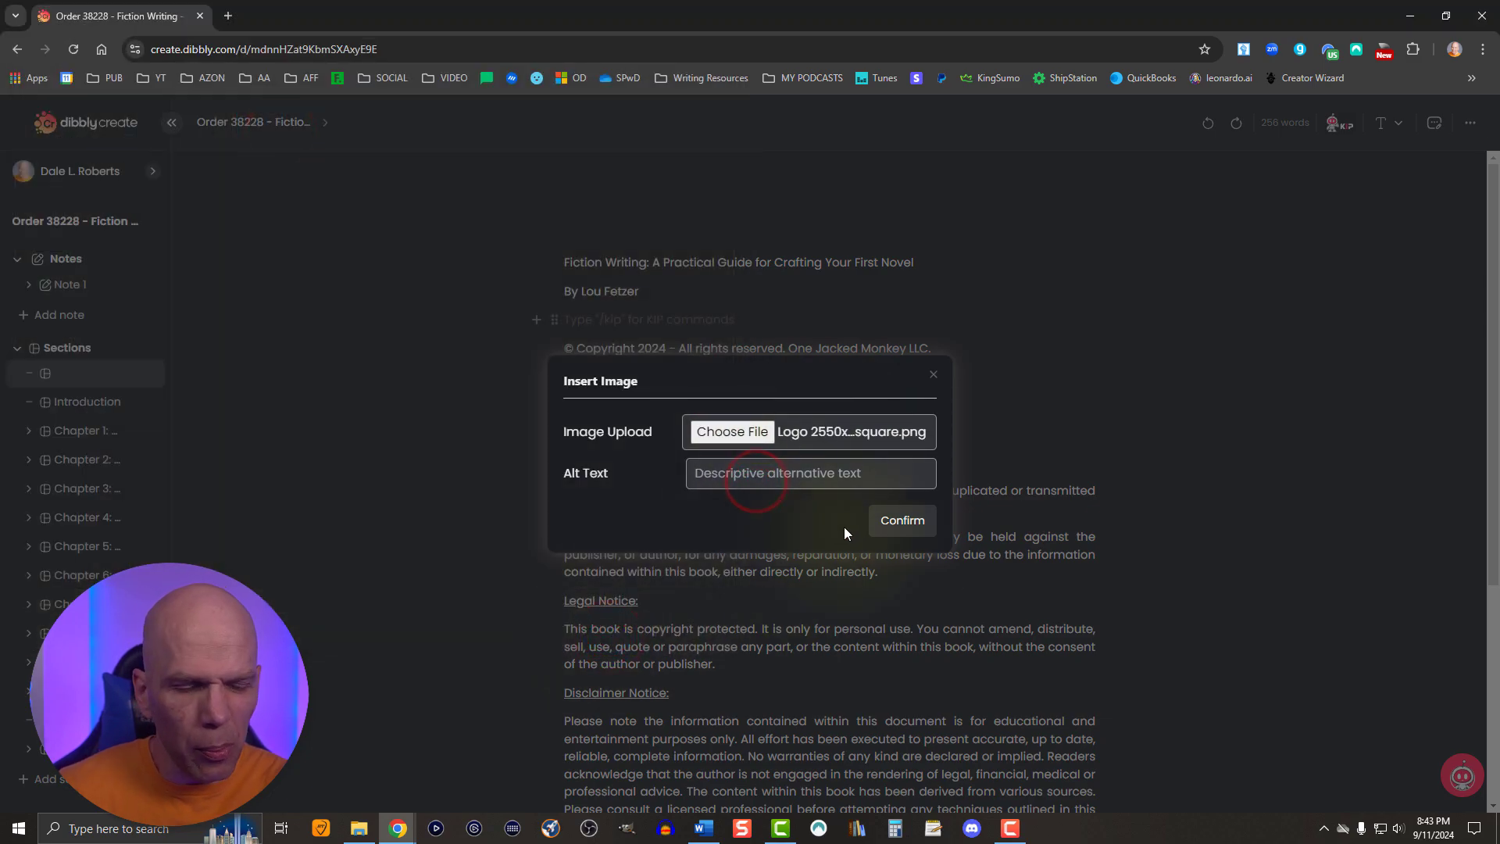
pyautogui.click(907, 522)
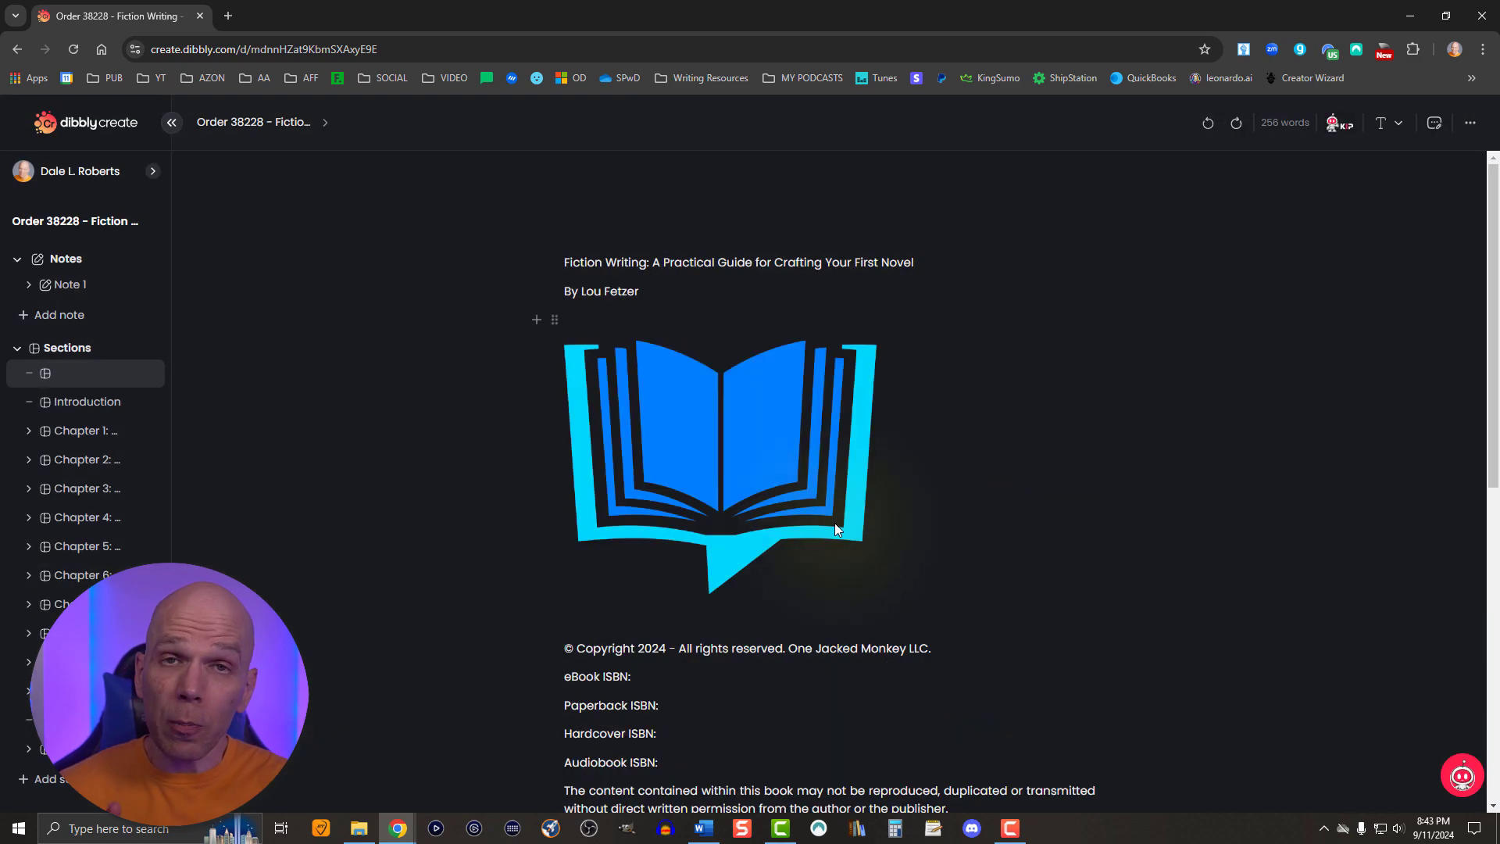
# - Shrink the inserted logo to about half its size and center-align it, using a temporary letter "a" beside it
pyautogui.click(835, 522)
pyautogui.moveTo(878, 625); pyautogui.dragTo(726, 455)
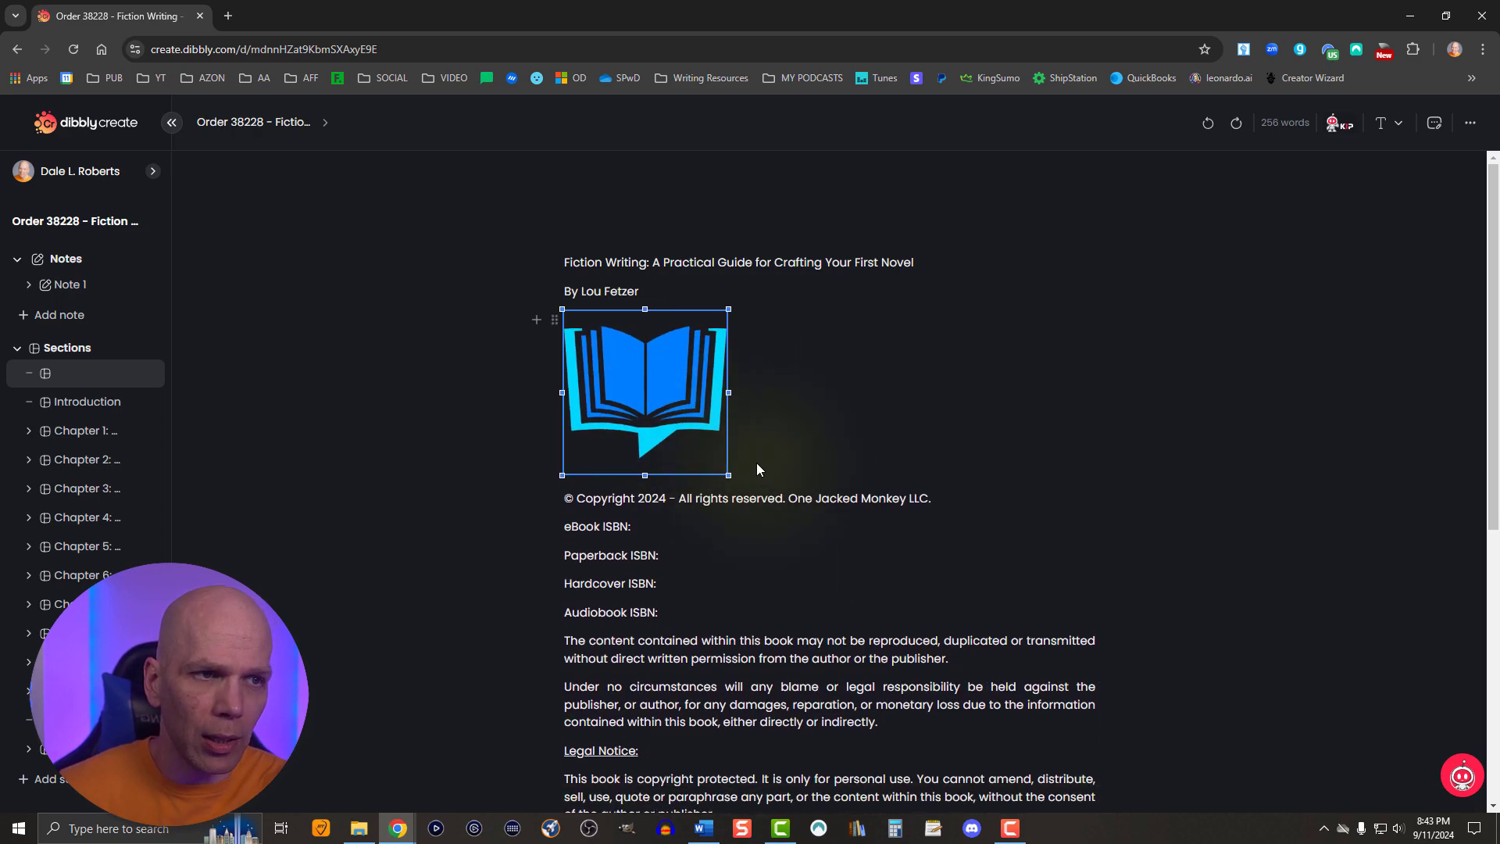
pyautogui.click(748, 468)
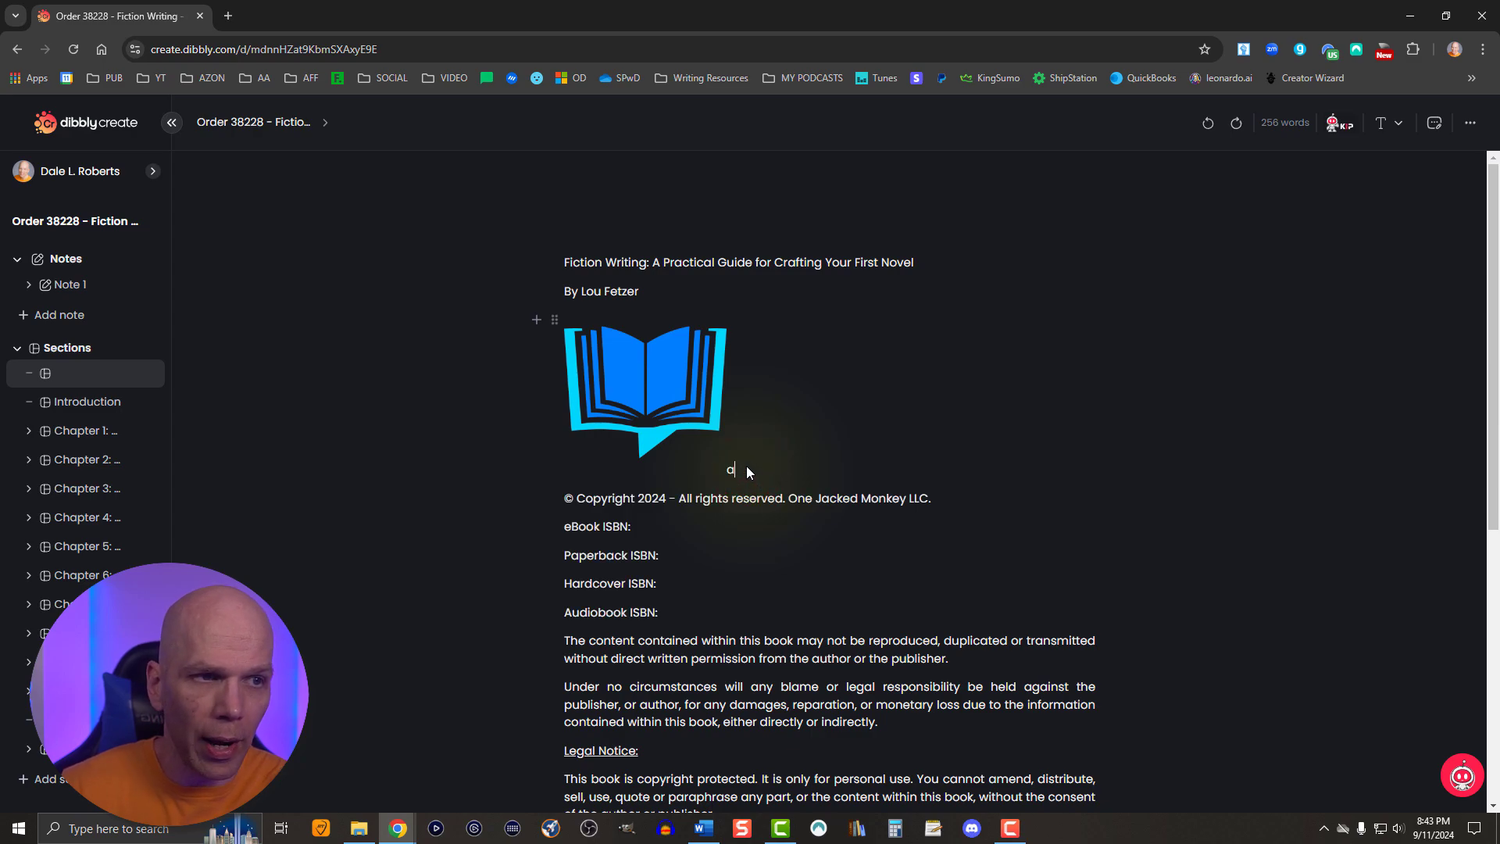
pyautogui.moveTo(753, 475); pyautogui.dragTo(723, 478)
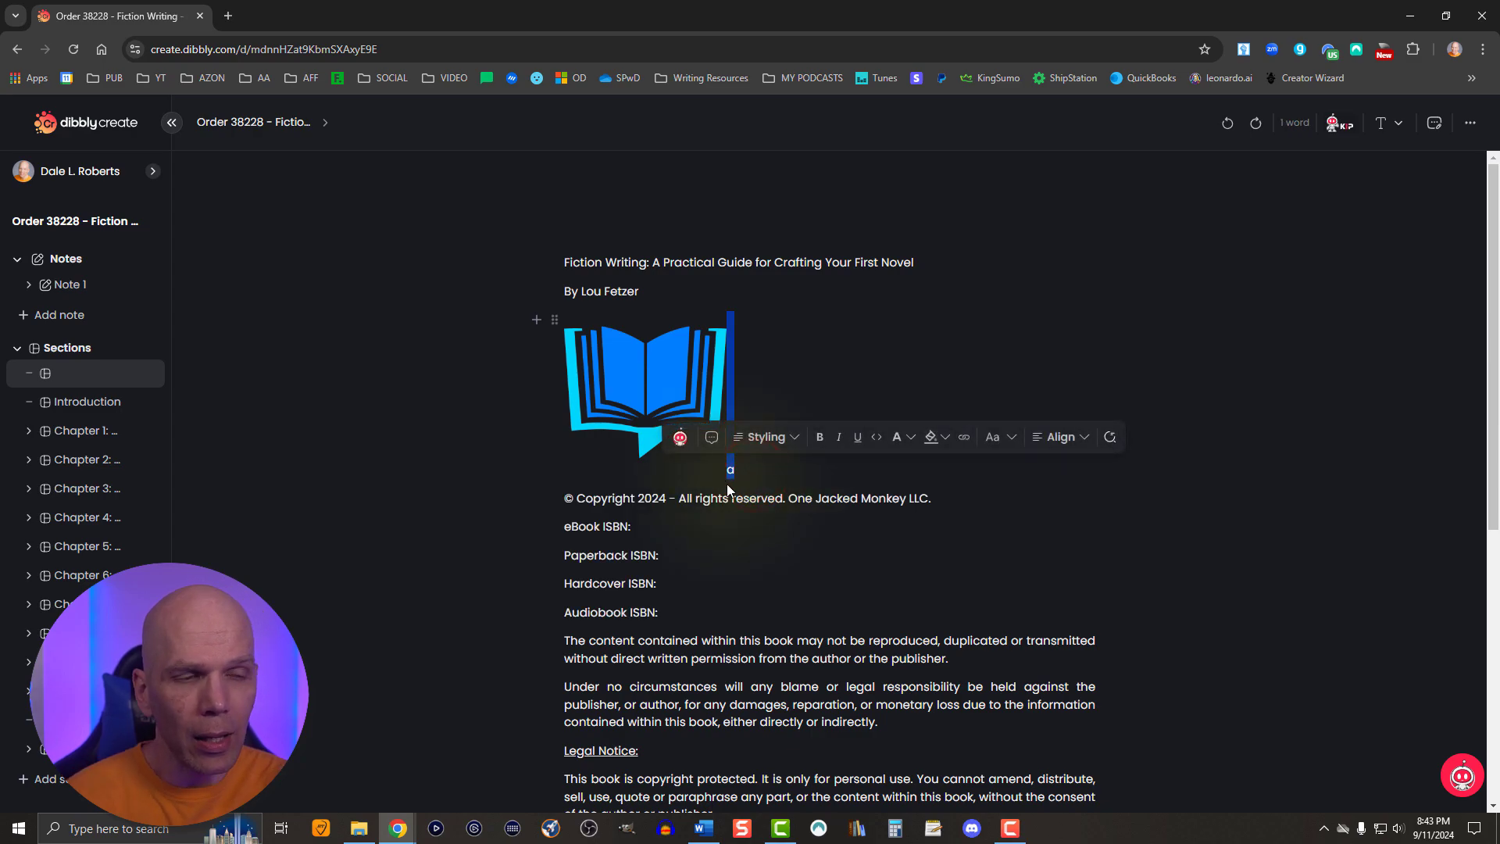
pyautogui.click(1062, 437)
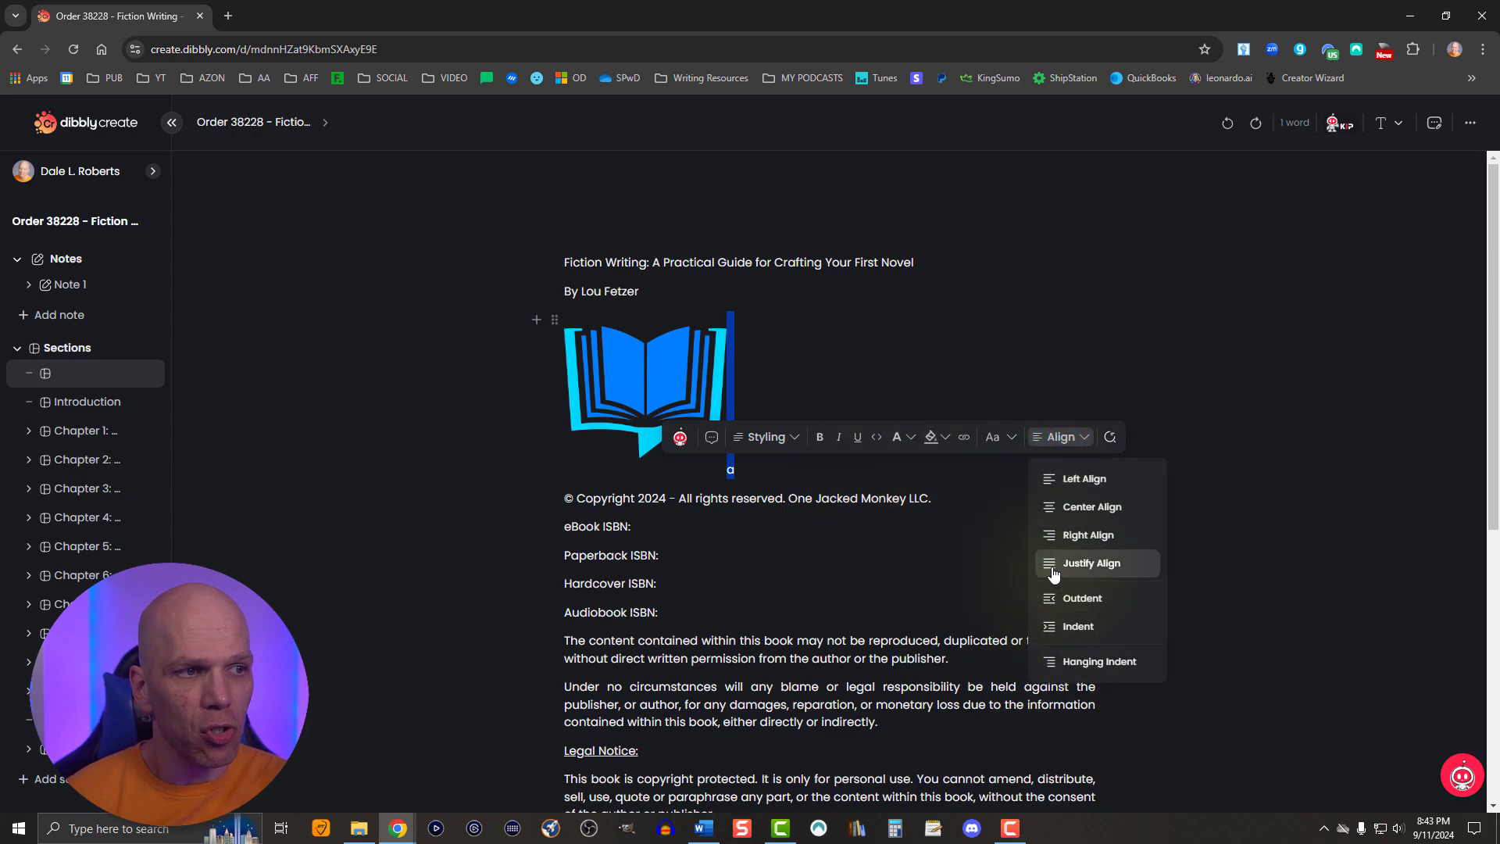
pyautogui.click(1051, 517)
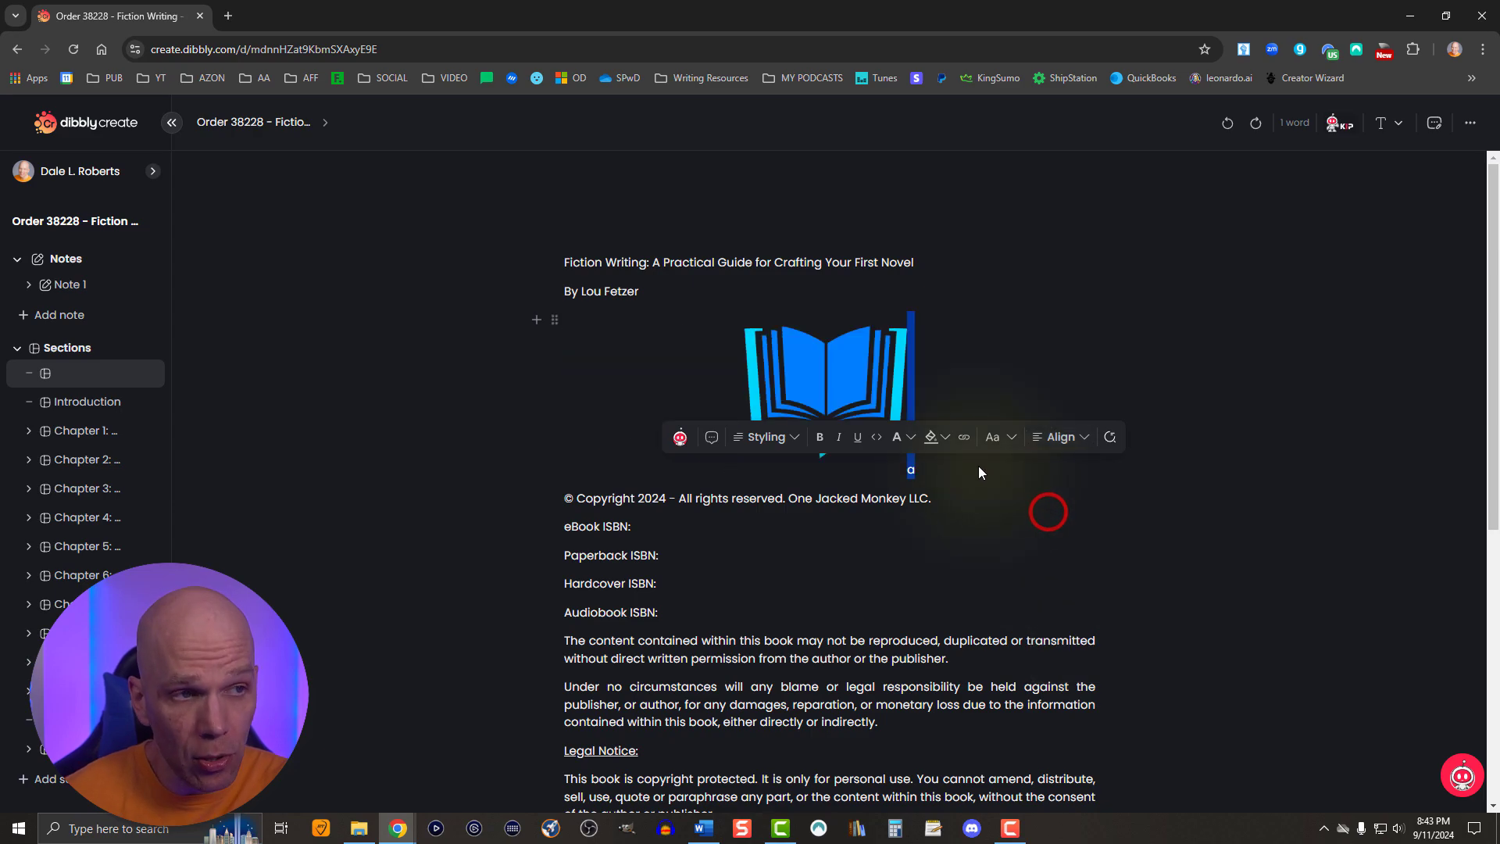
pyautogui.press('BackSpace')
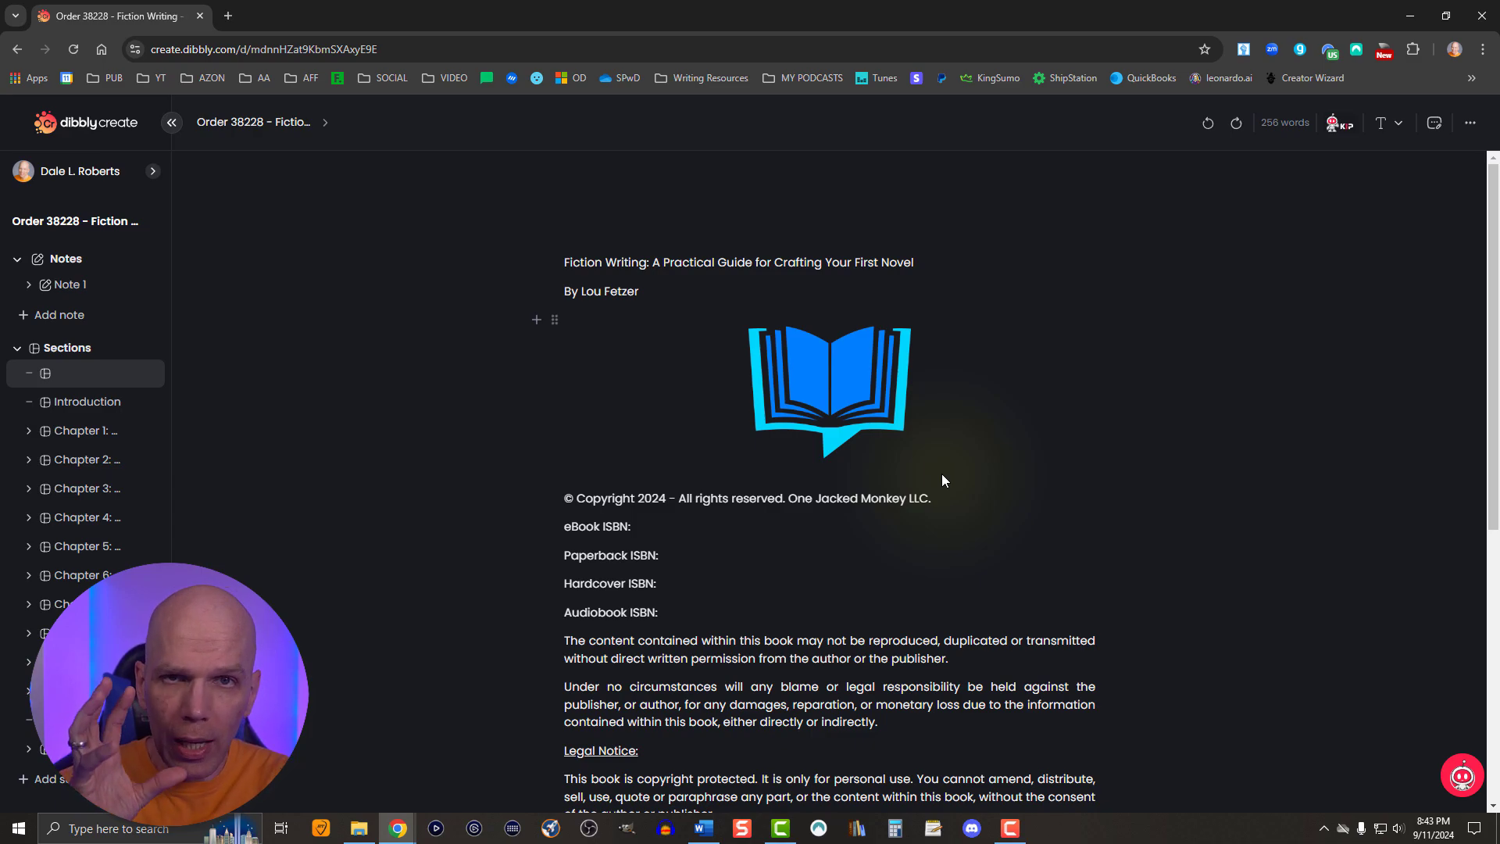
# - Delete the book logo image from the copyright page
pyautogui.click(857, 430)
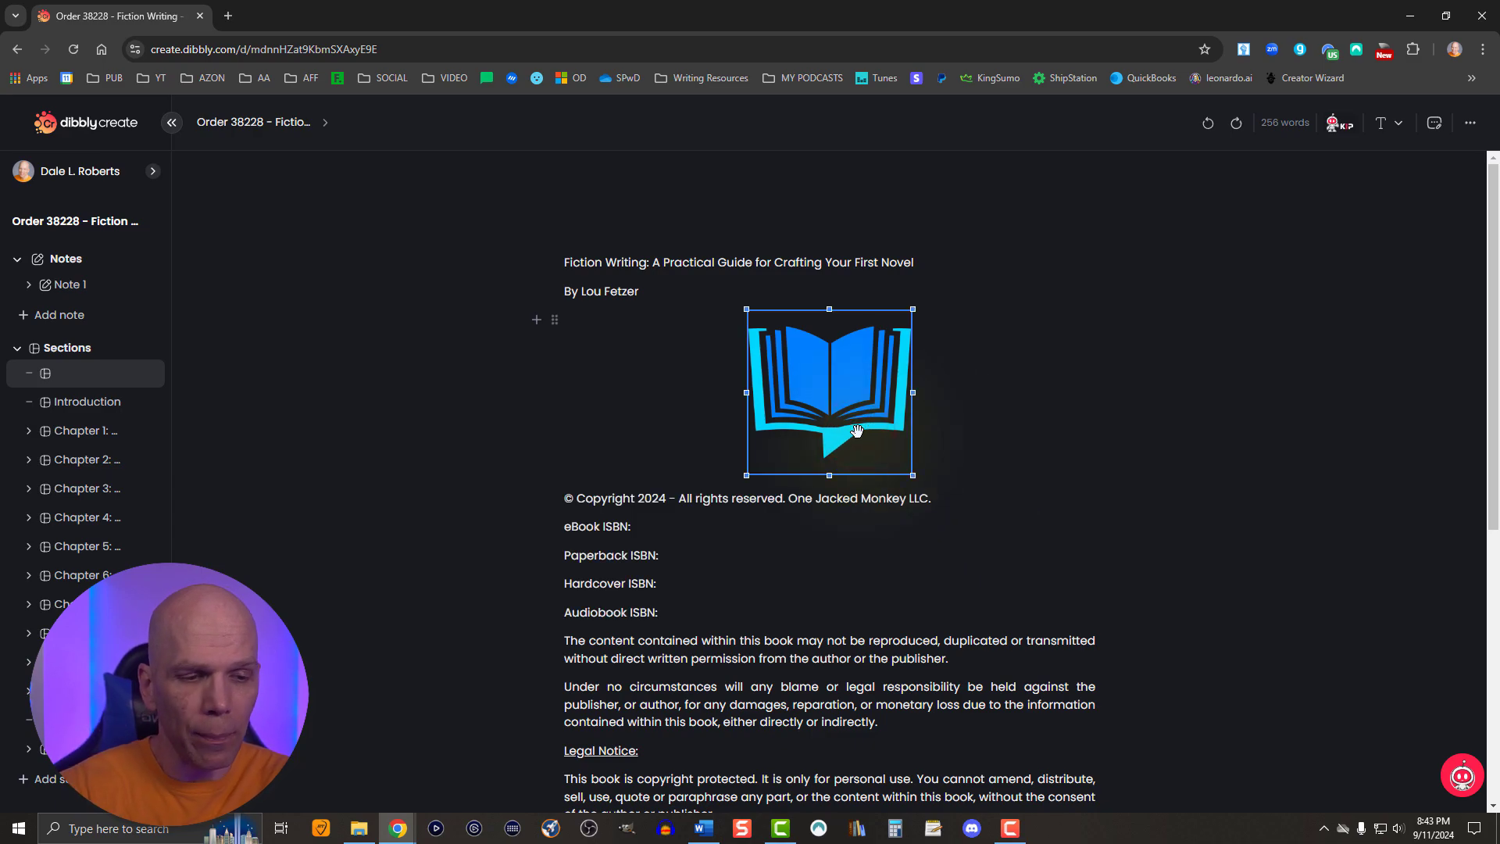
pyautogui.press('BackSpace')
# - Open Export v2 for the project and start a new template
pyautogui.click(1469, 126)
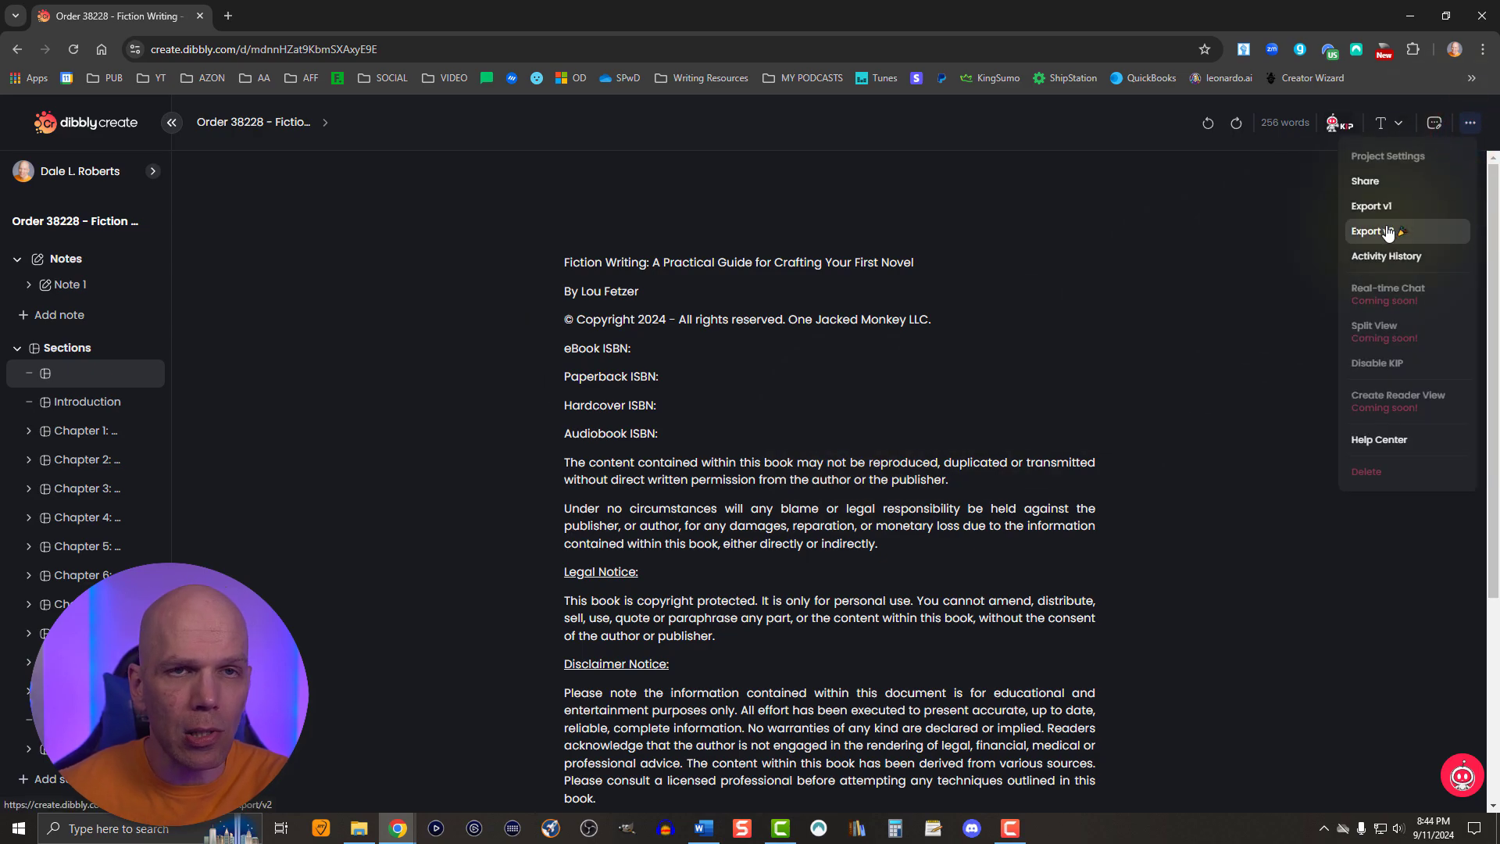
pyautogui.click(1387, 231)
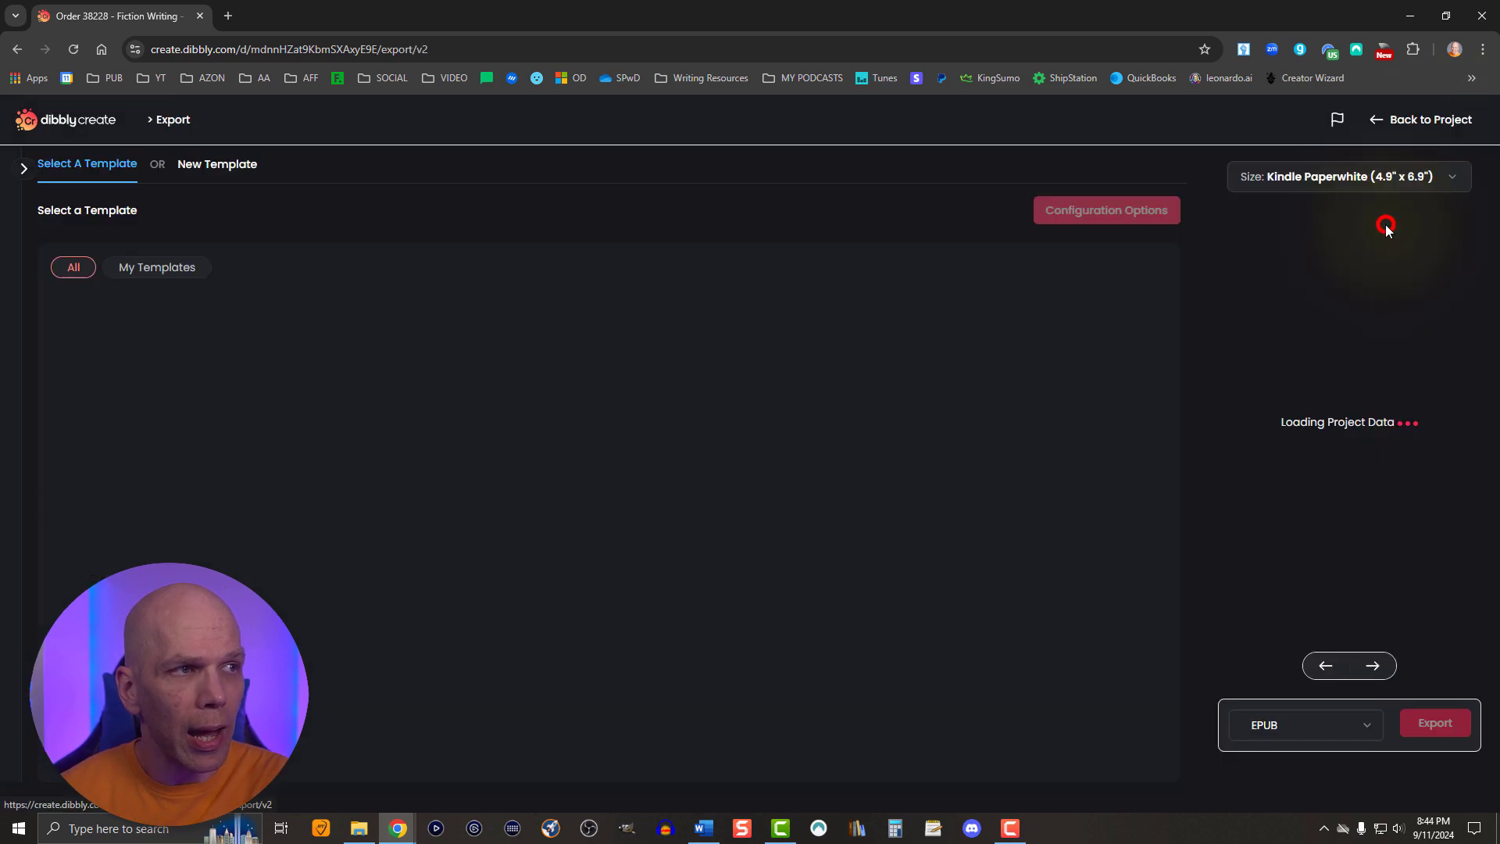
pyautogui.click(189, 162)
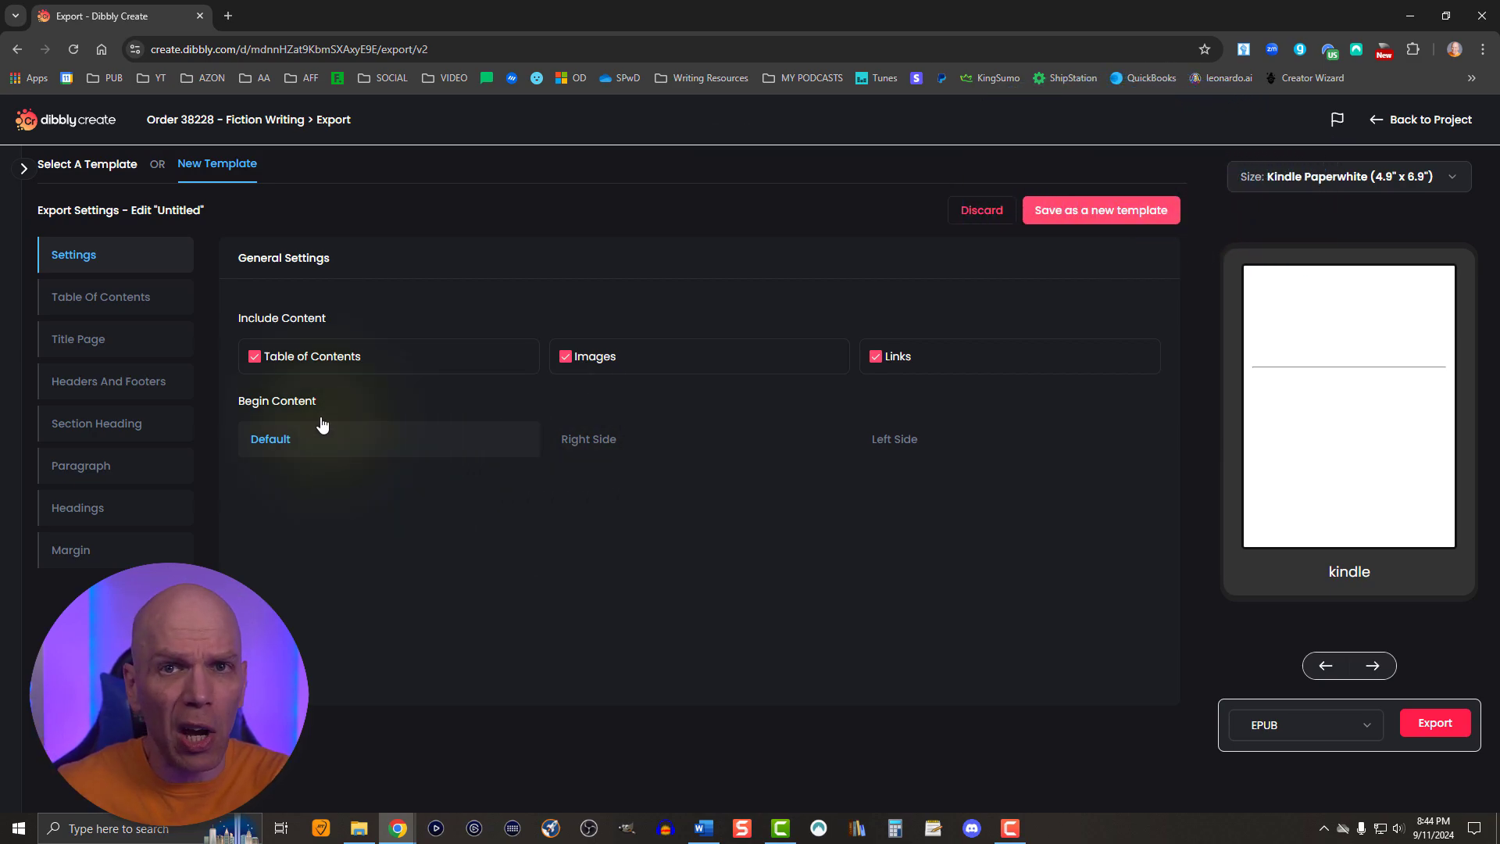
# - Set the title font in the template's table of contents settings to Times New Roman
pyautogui.click(104, 304)
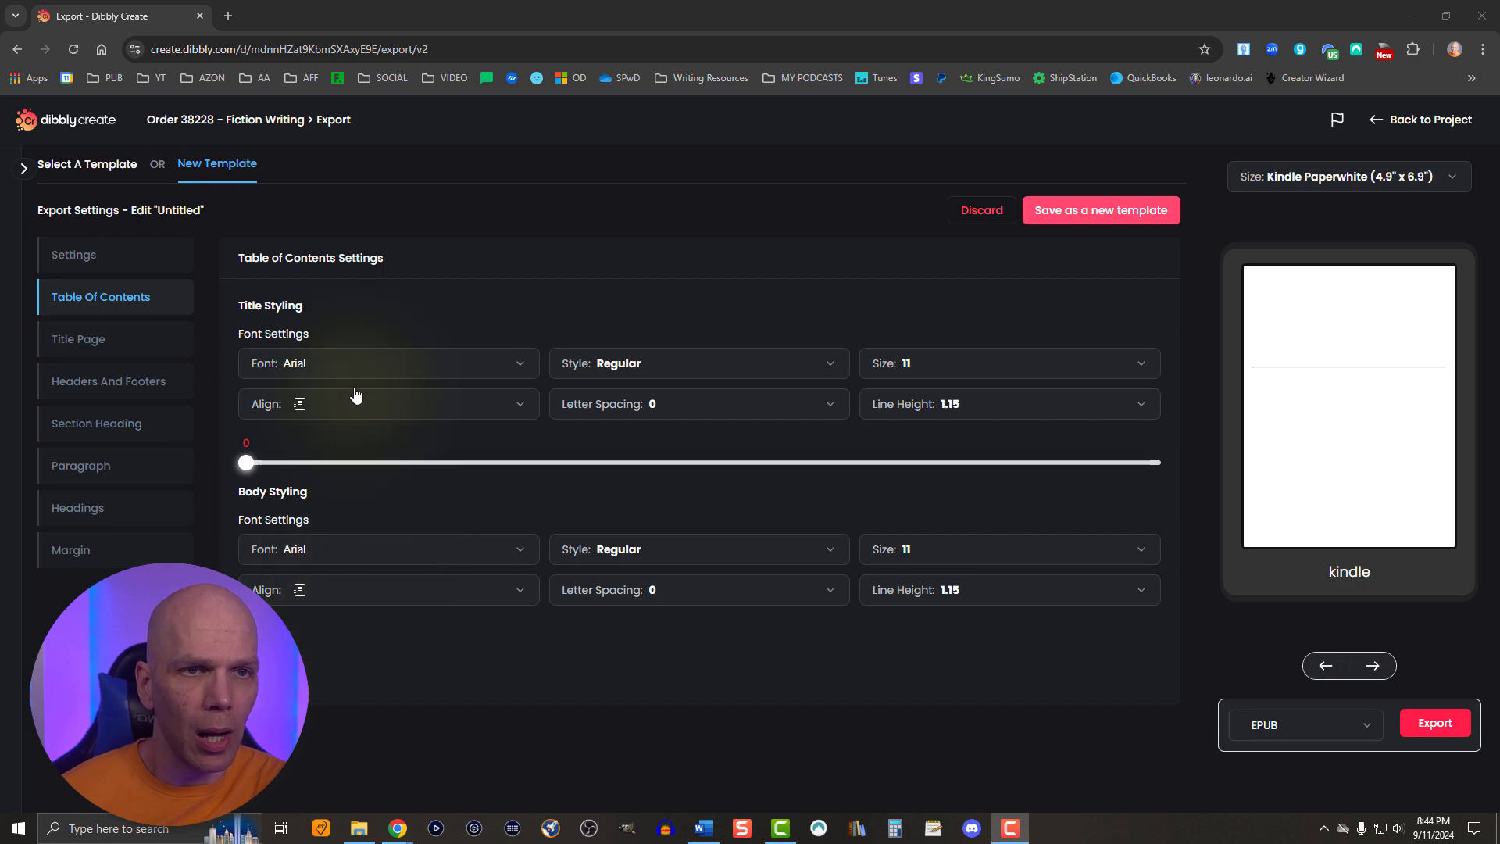
pyautogui.click(330, 358)
pyautogui.scroll(-5, 342, 526)
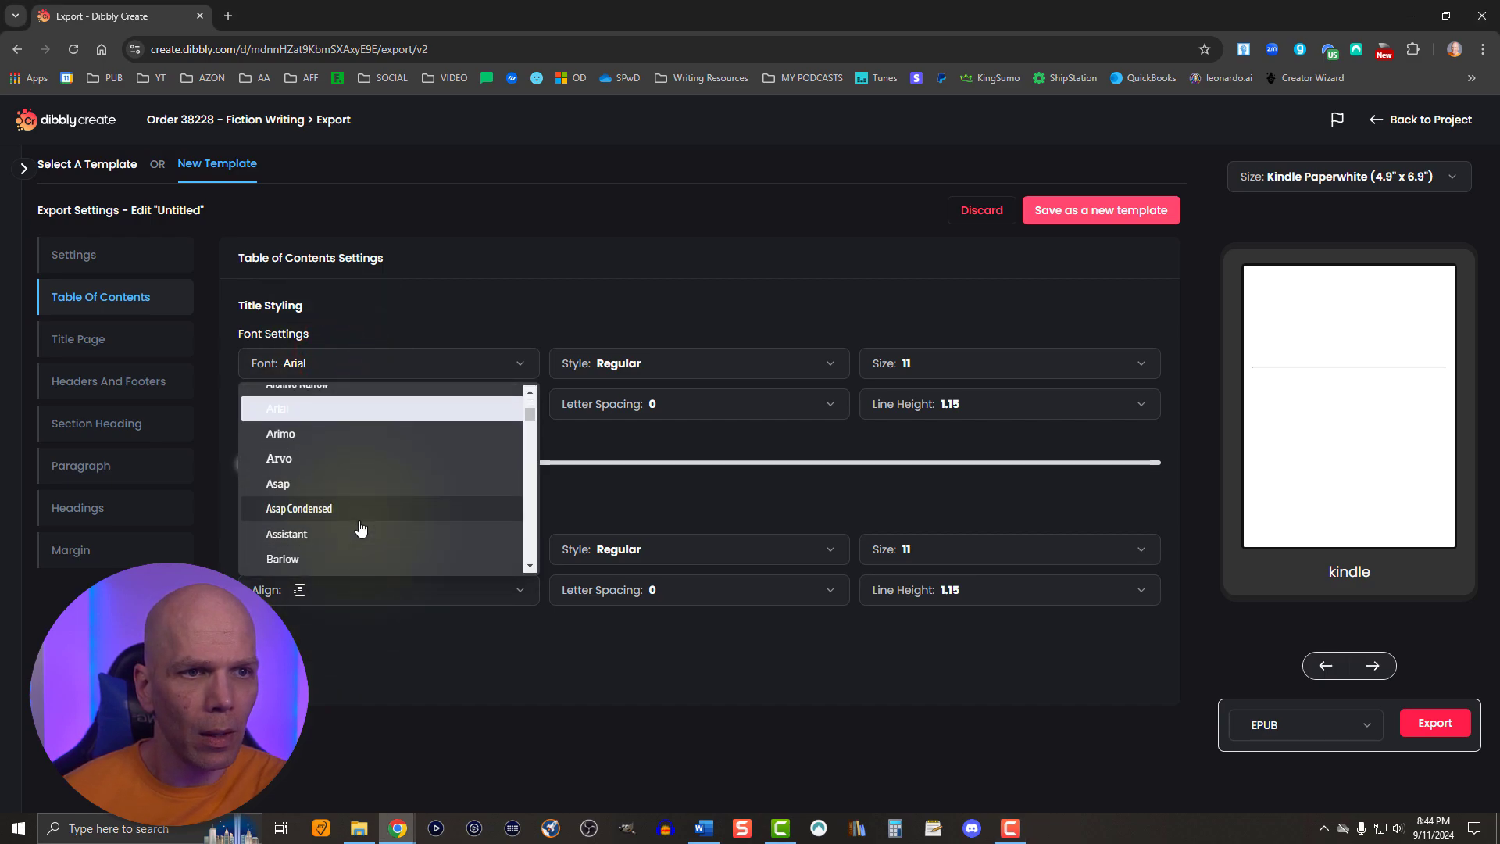
pyautogui.moveTo(531, 425); pyautogui.dragTo(528, 535)
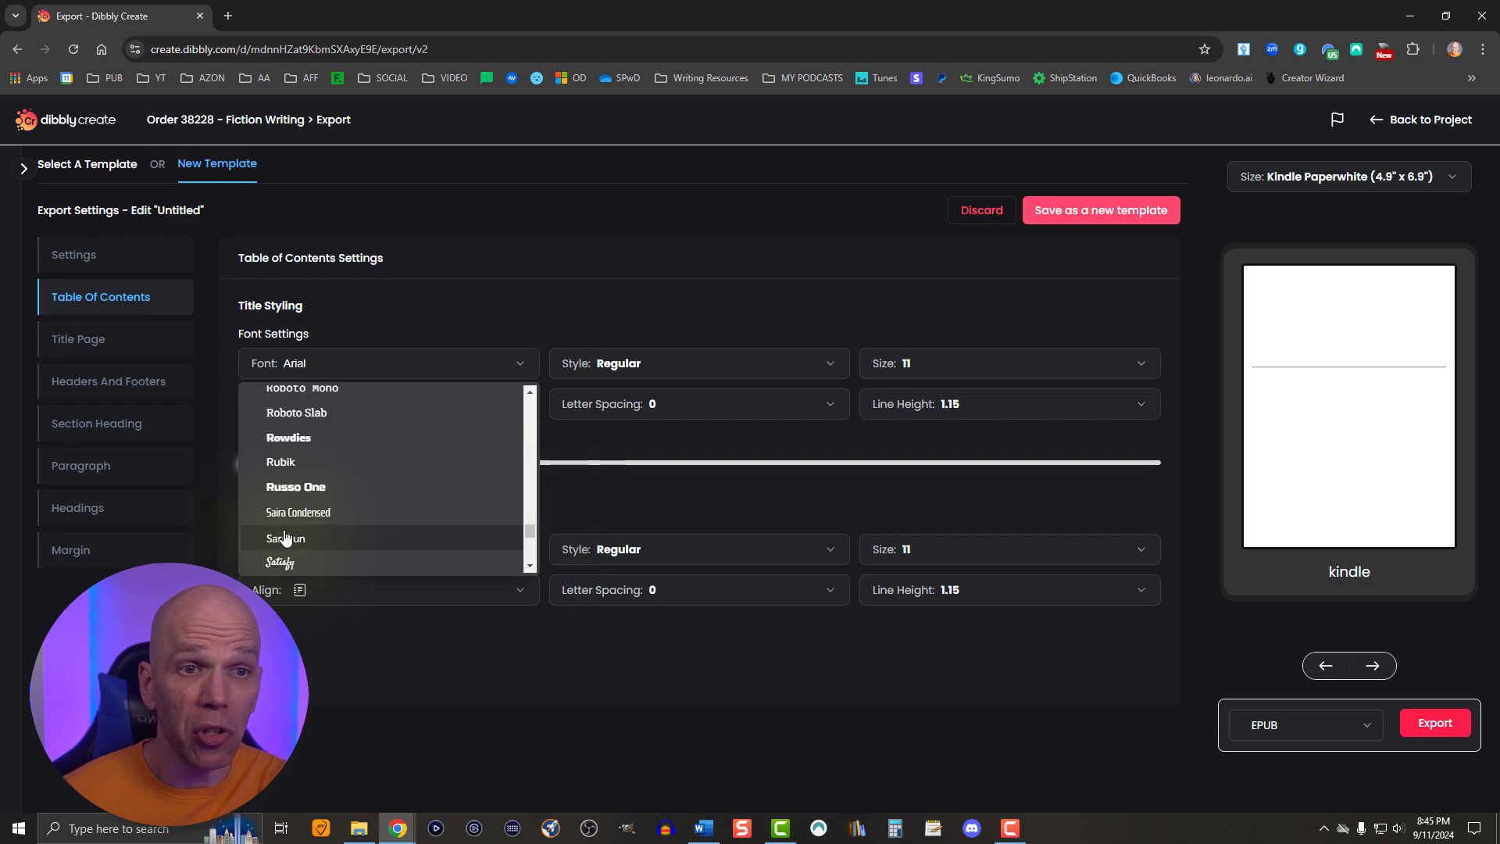
pyautogui.scroll(-8, 288, 536)
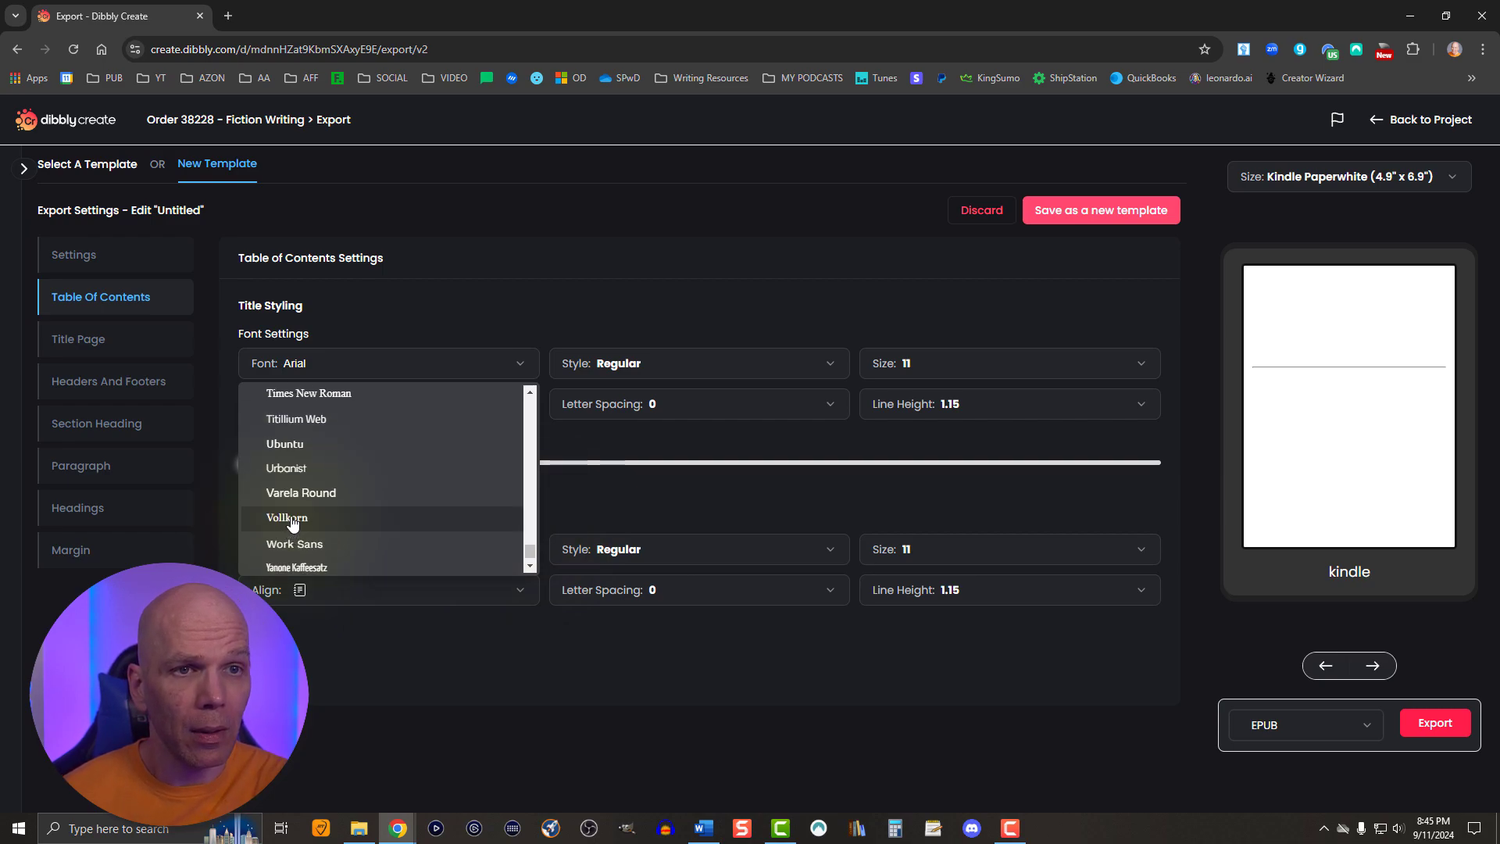
pyautogui.scroll(2, 294, 519)
pyautogui.click(307, 550)
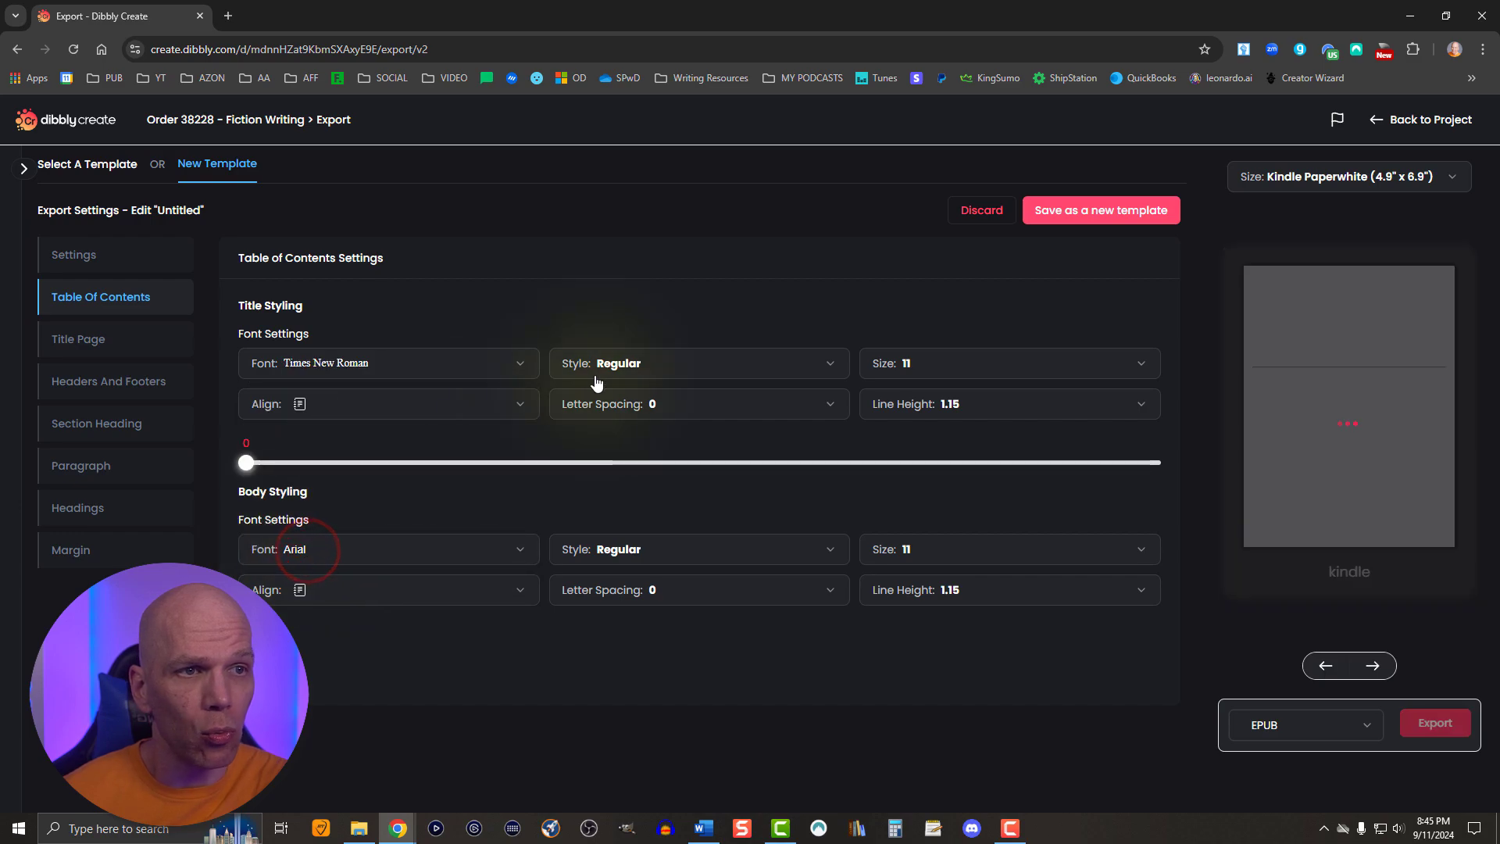
# - Set the table of contents title to size 18 with justified alignment
pyautogui.click(912, 375)
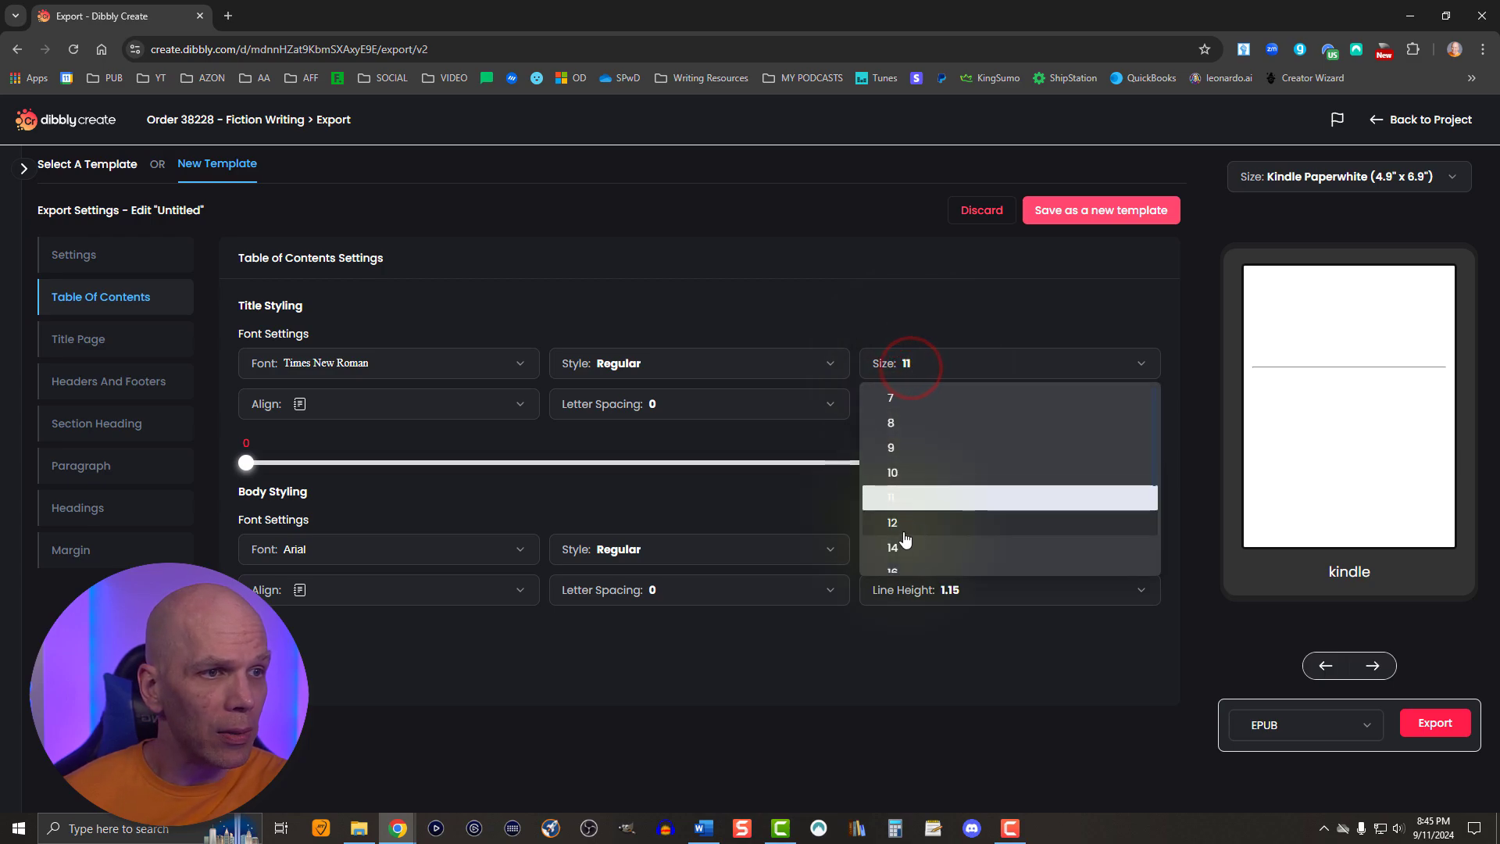
pyautogui.scroll(-3, 900, 531)
pyautogui.click(900, 437)
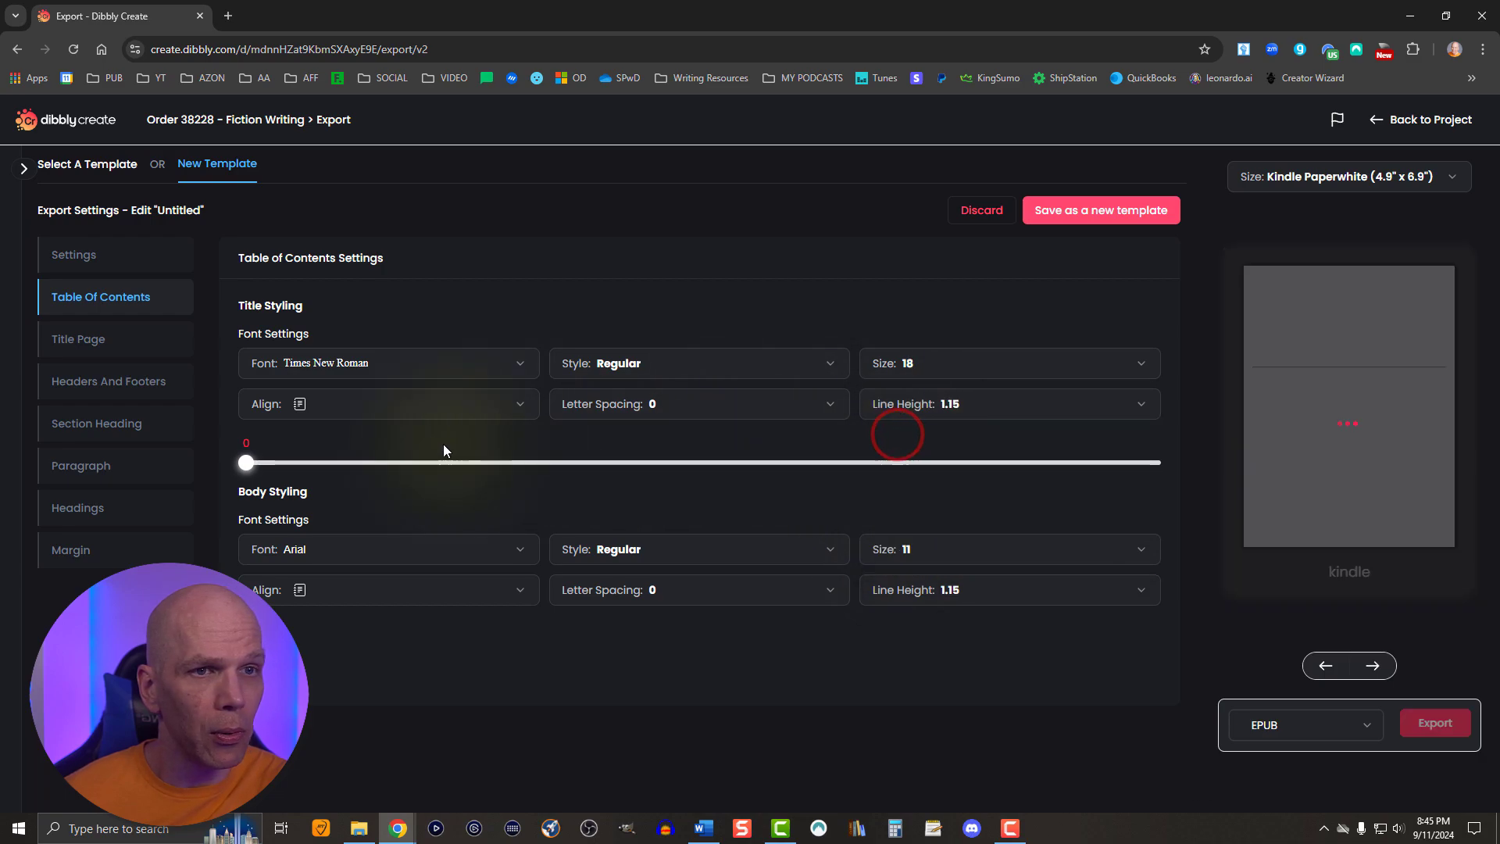
pyautogui.click(326, 411)
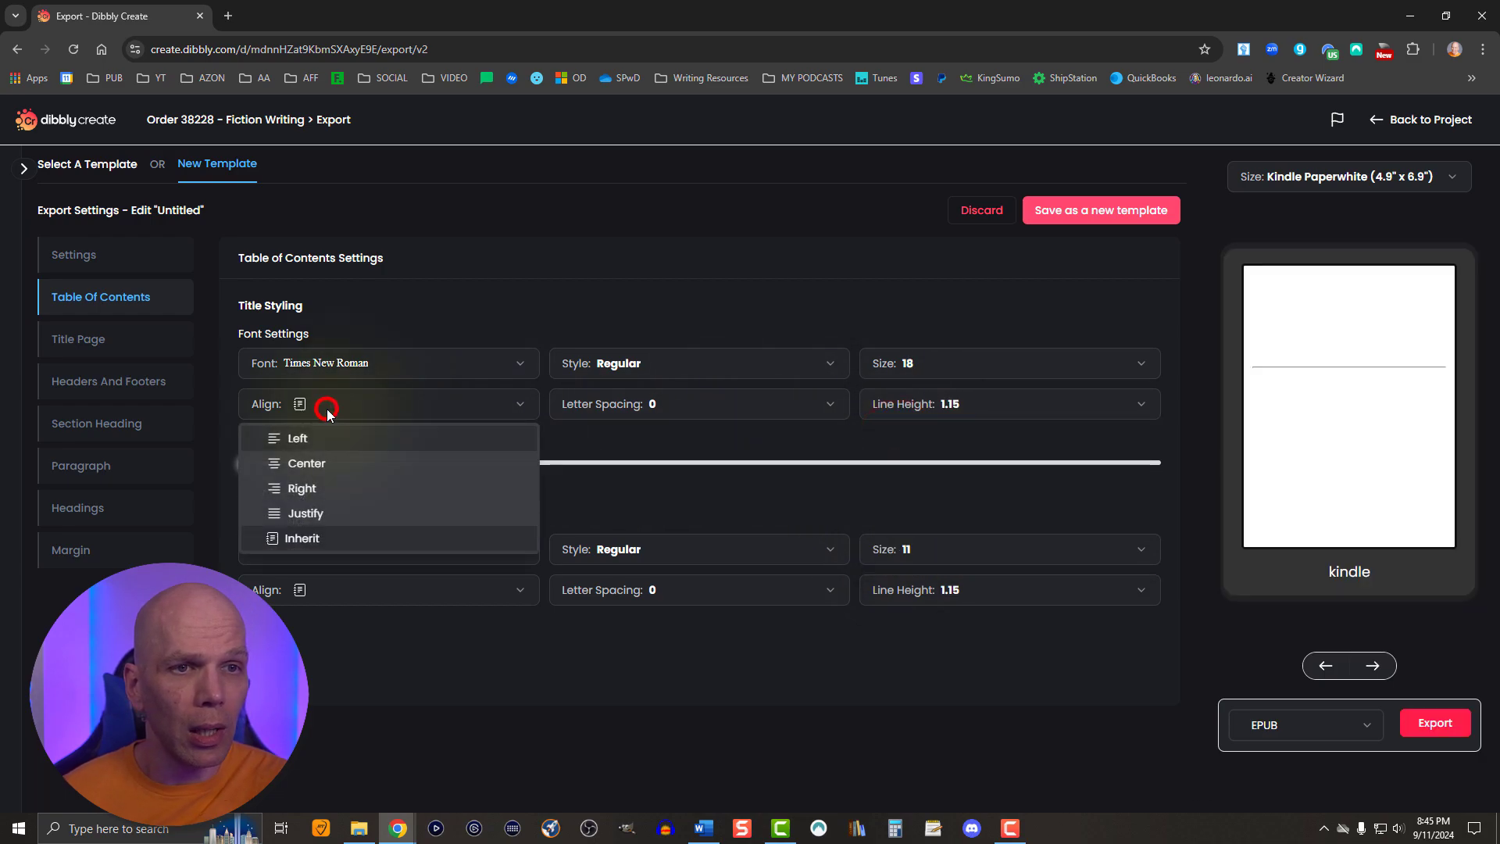
pyautogui.click(294, 514)
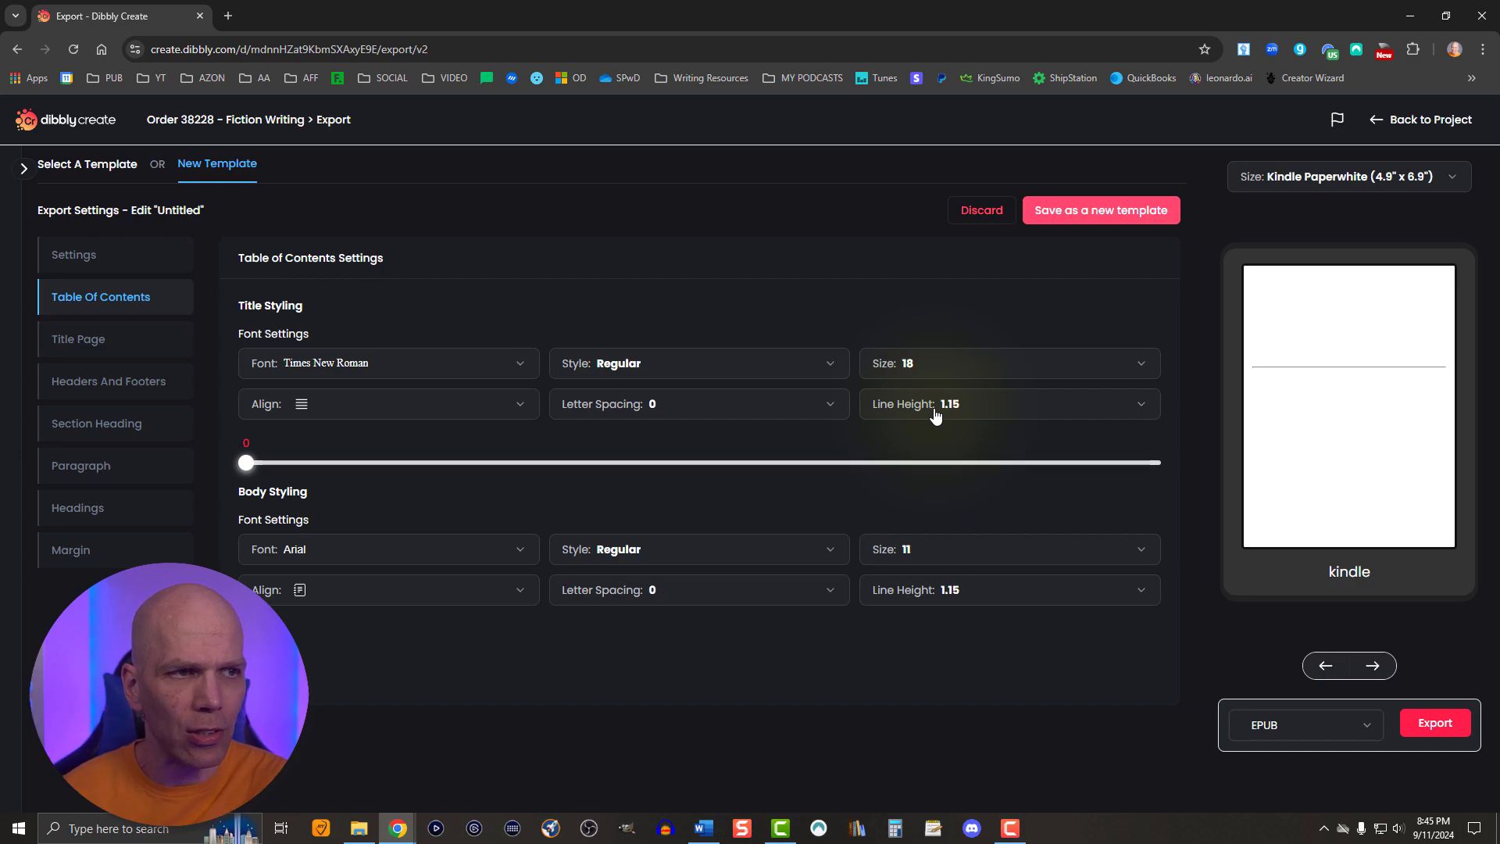
# - Set the table of contents body text to Times New Roman at size 12
pyautogui.click(296, 551)
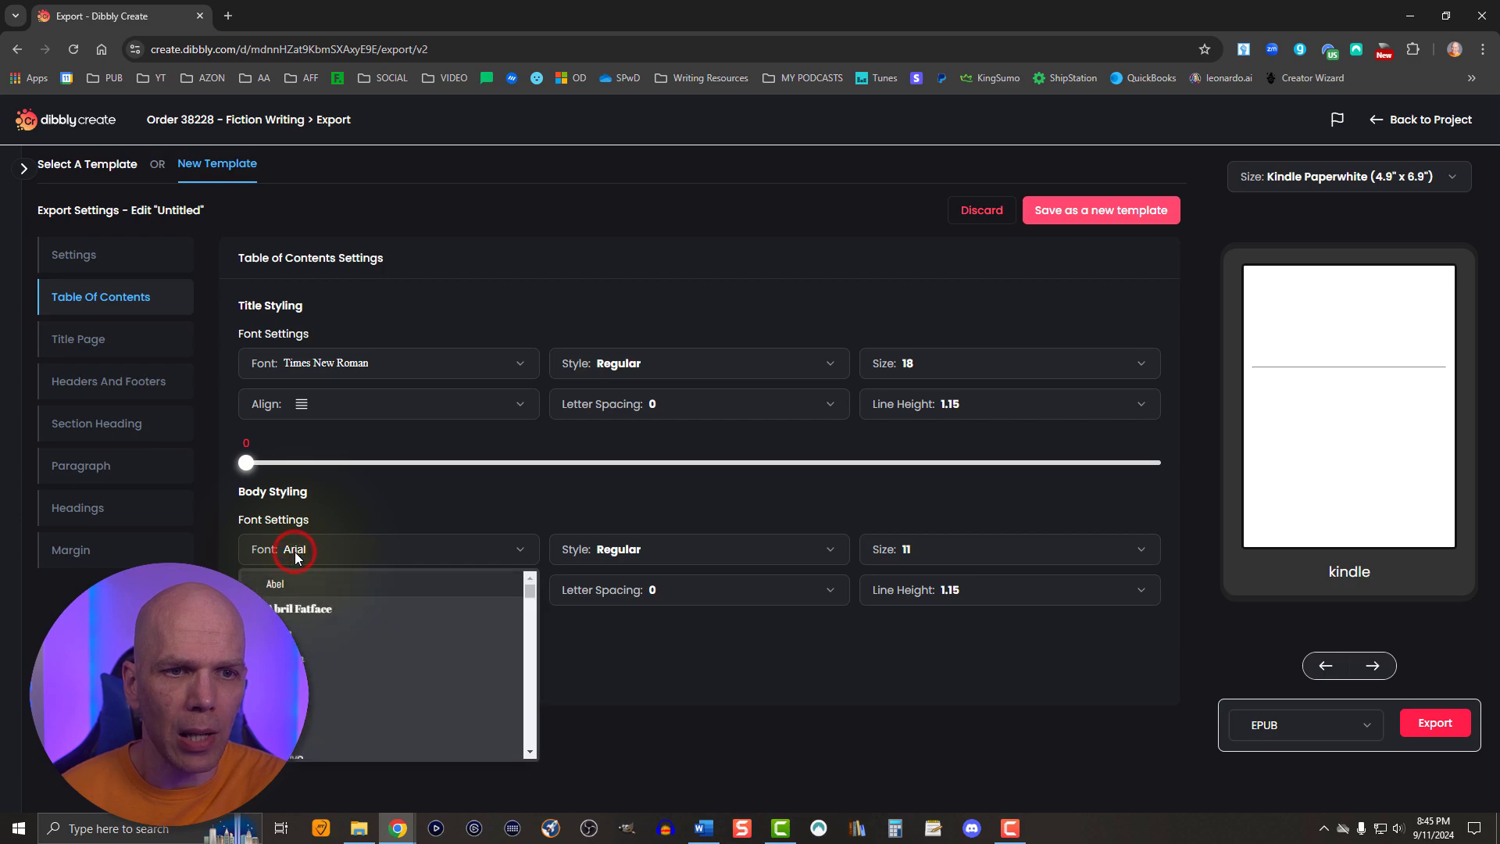
pyautogui.scroll(-2, 363, 652)
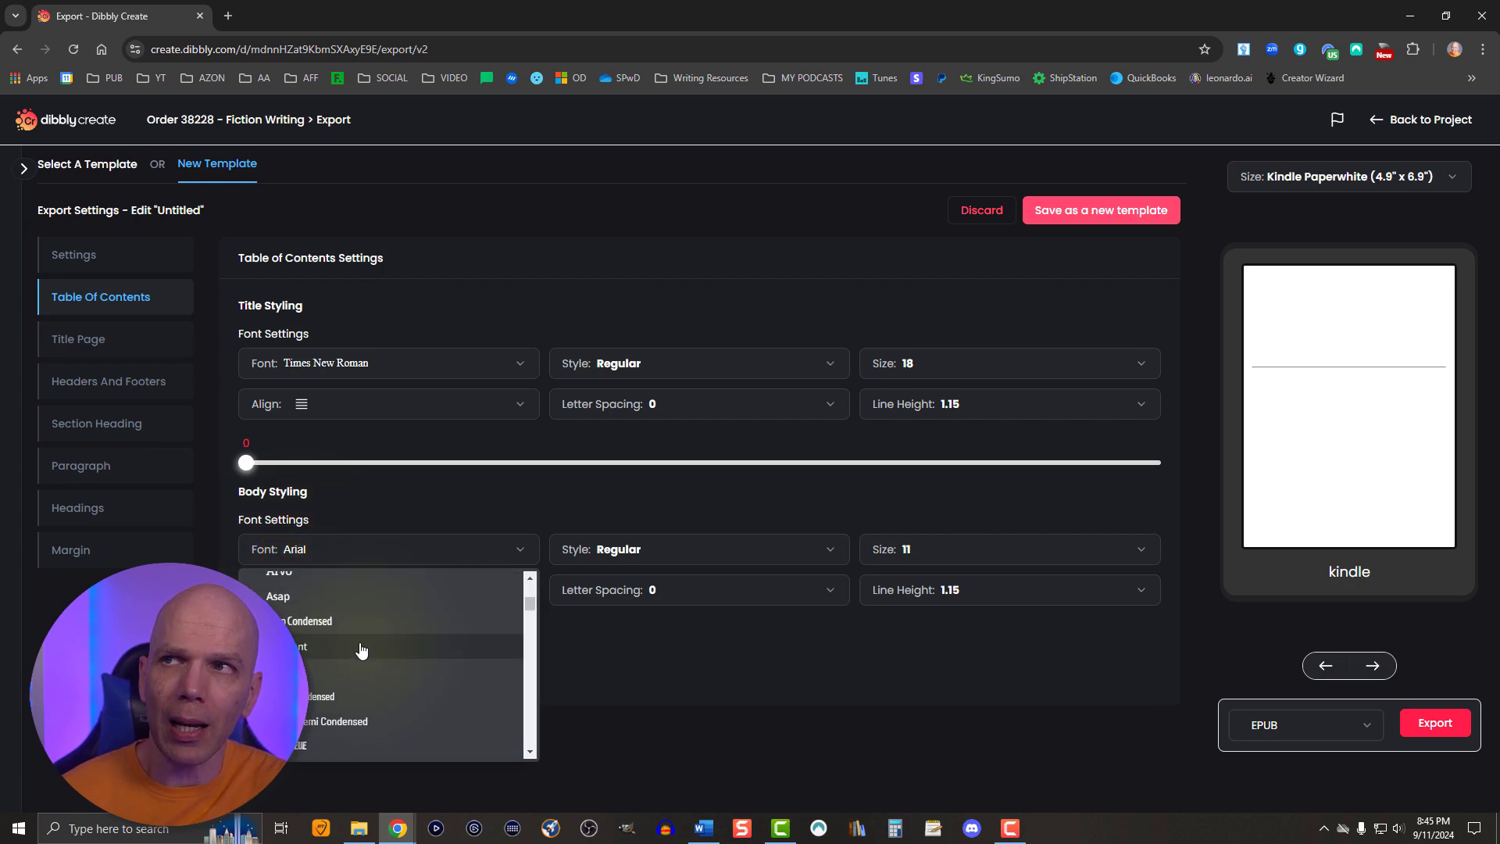
pyautogui.scroll(-8, 362, 650)
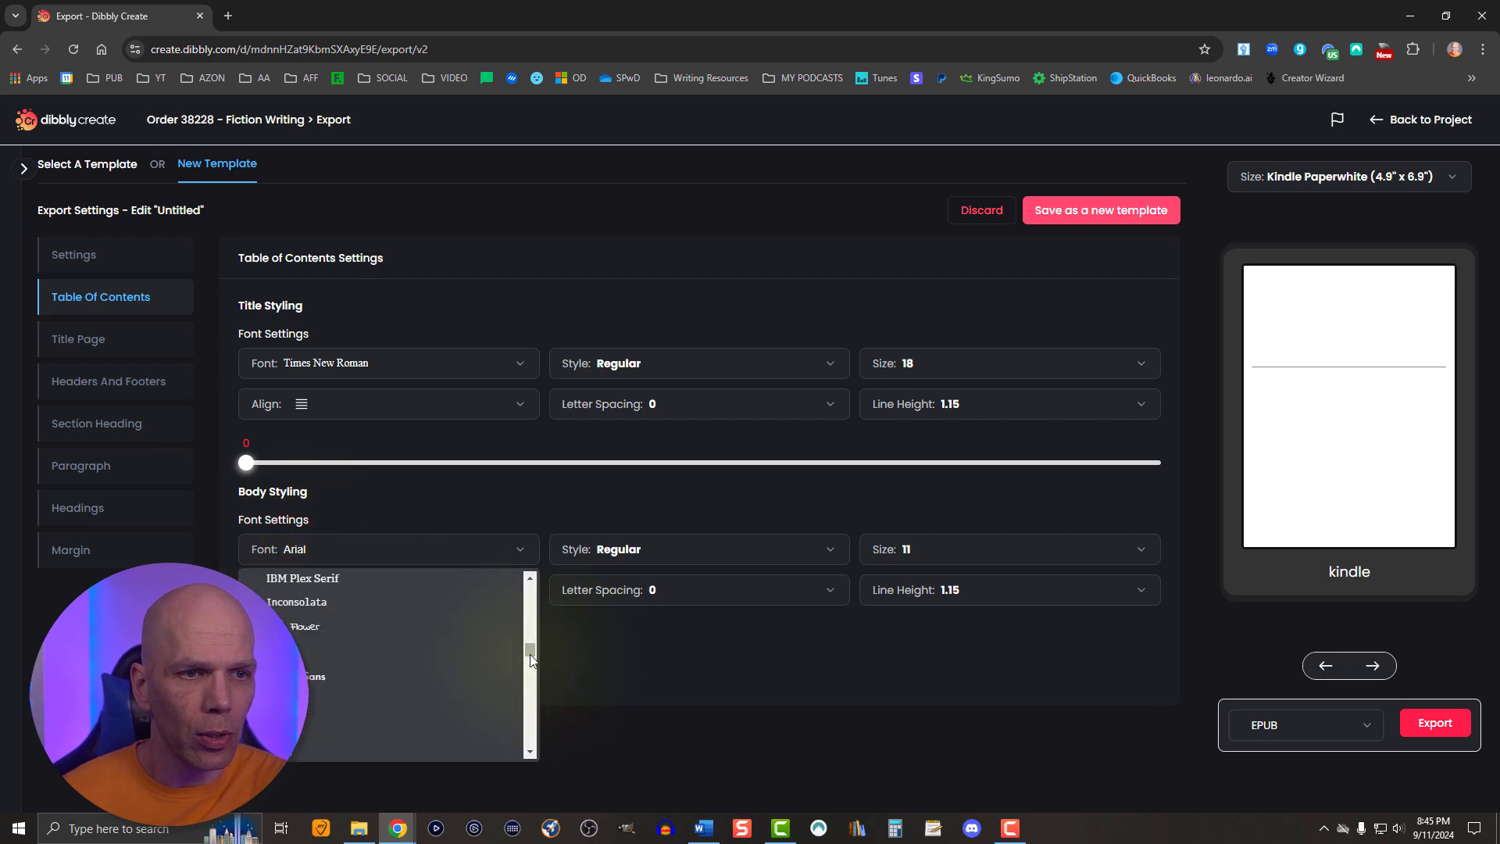
pyautogui.moveTo(530, 660); pyautogui.dragTo(525, 736)
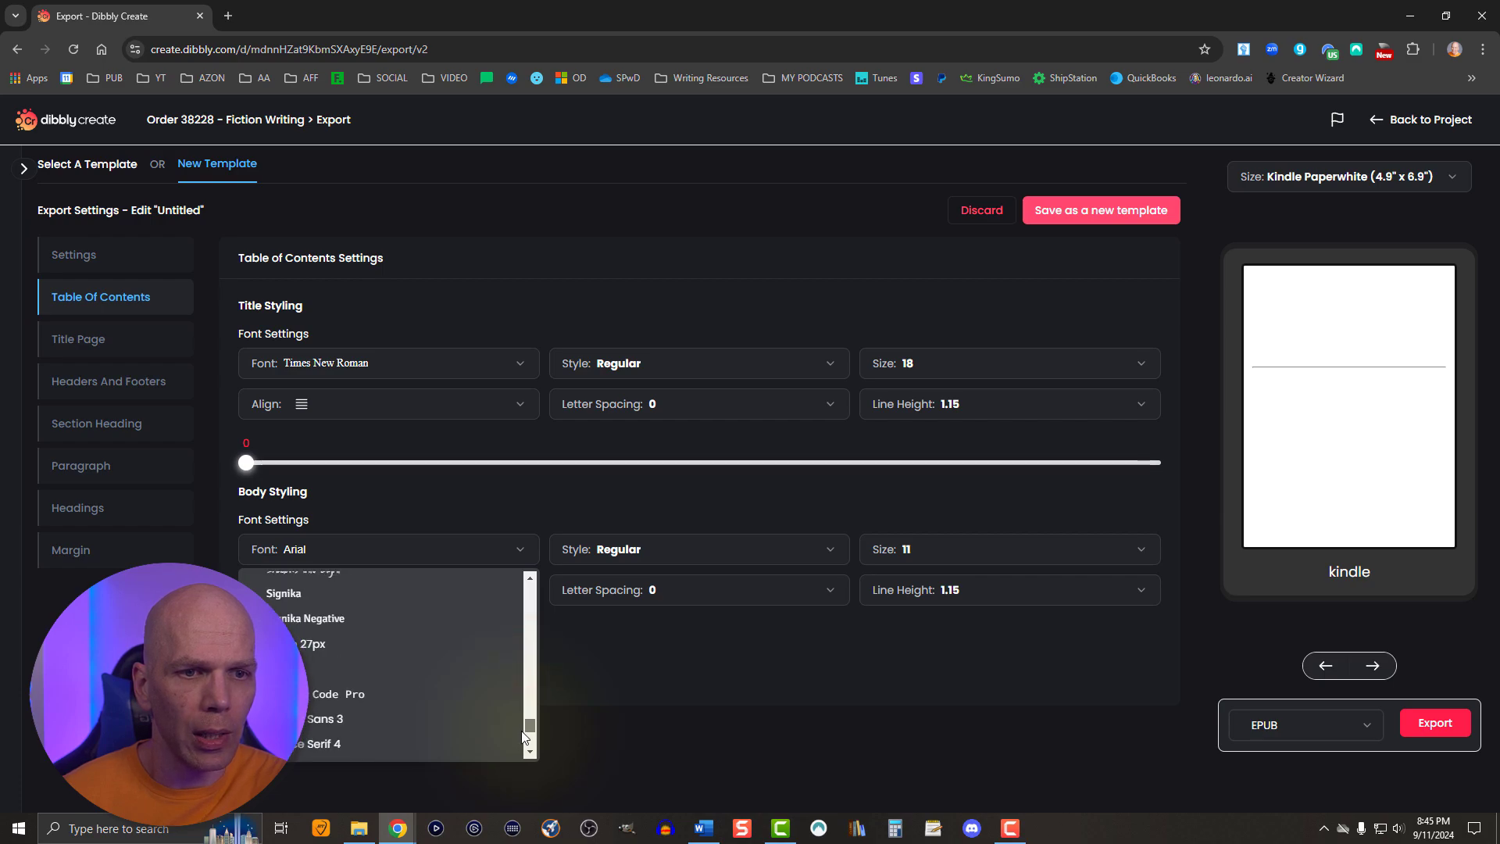
pyautogui.scroll(-2, 304, 625)
pyautogui.click(303, 624)
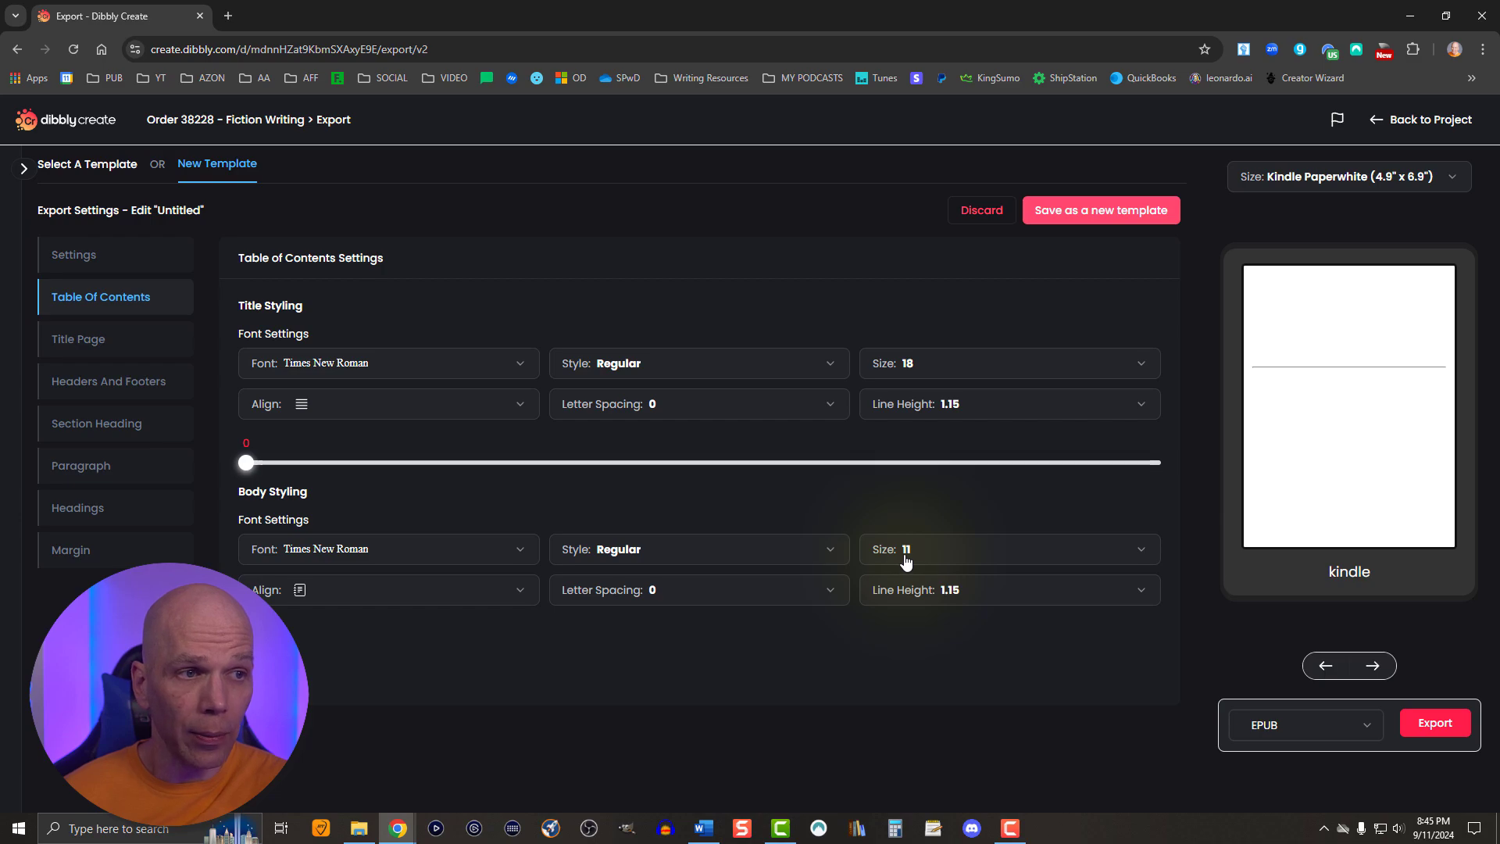
pyautogui.click(906, 555)
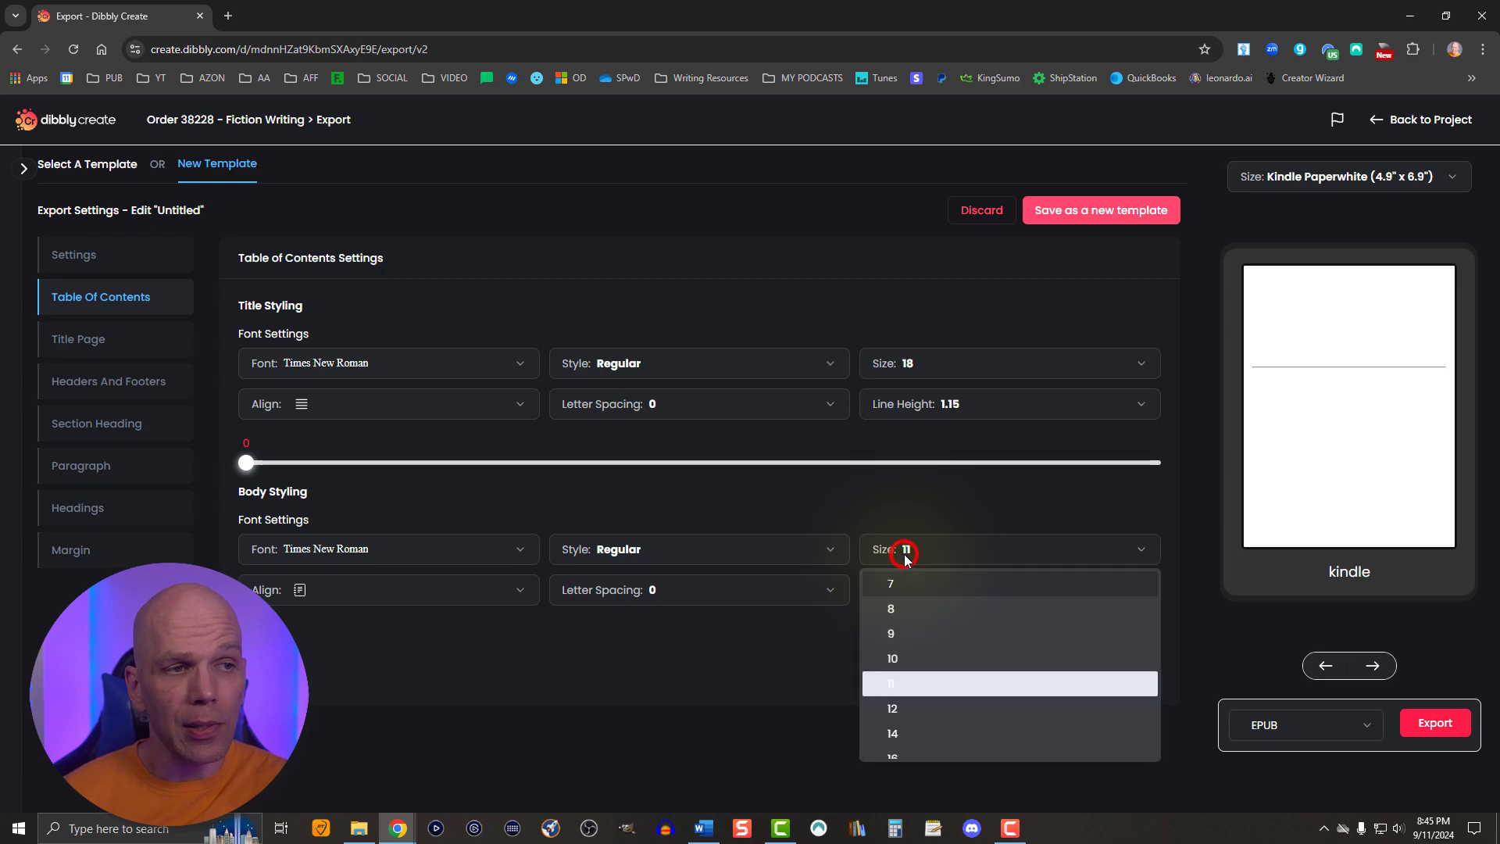
pyautogui.click(889, 708)
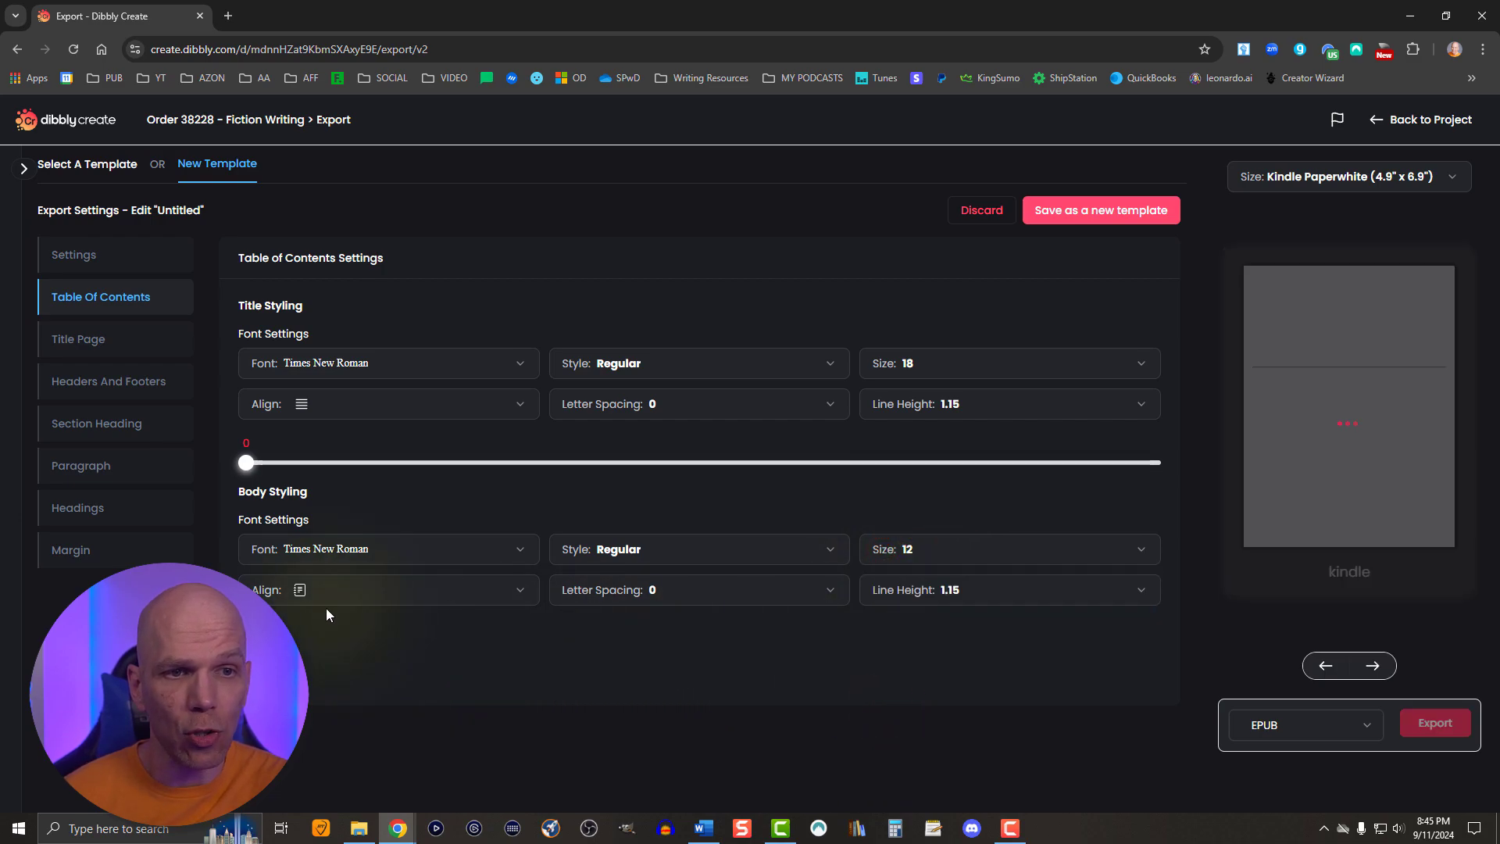
# - Justify the body text in the table of contents settings
pyautogui.click(301, 590)
pyautogui.click(310, 700)
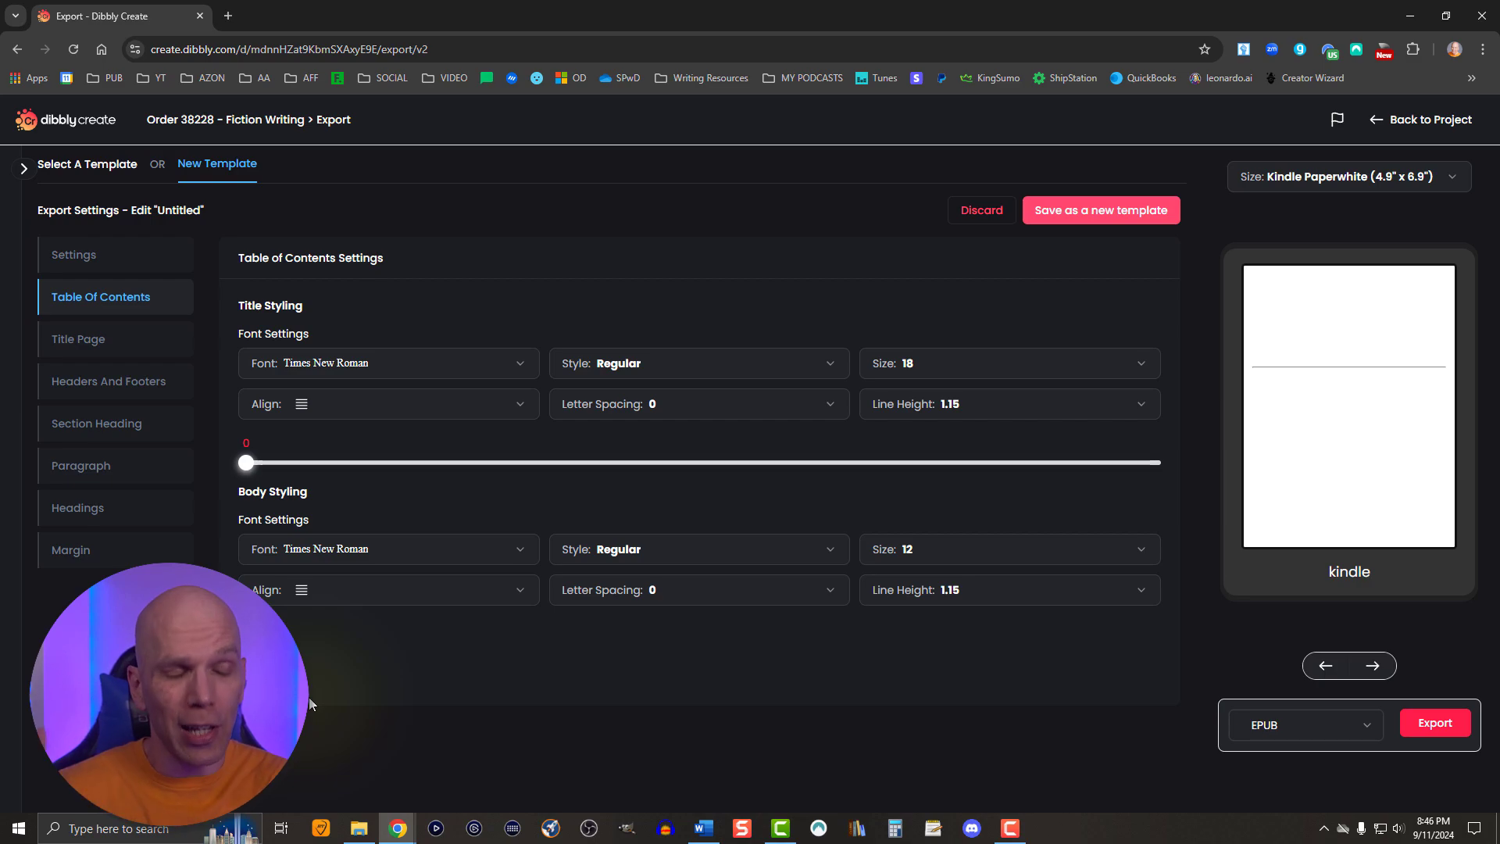
# - Enter "Fiction Writing" as the title in the template's title page settings
pyautogui.click(90, 342)
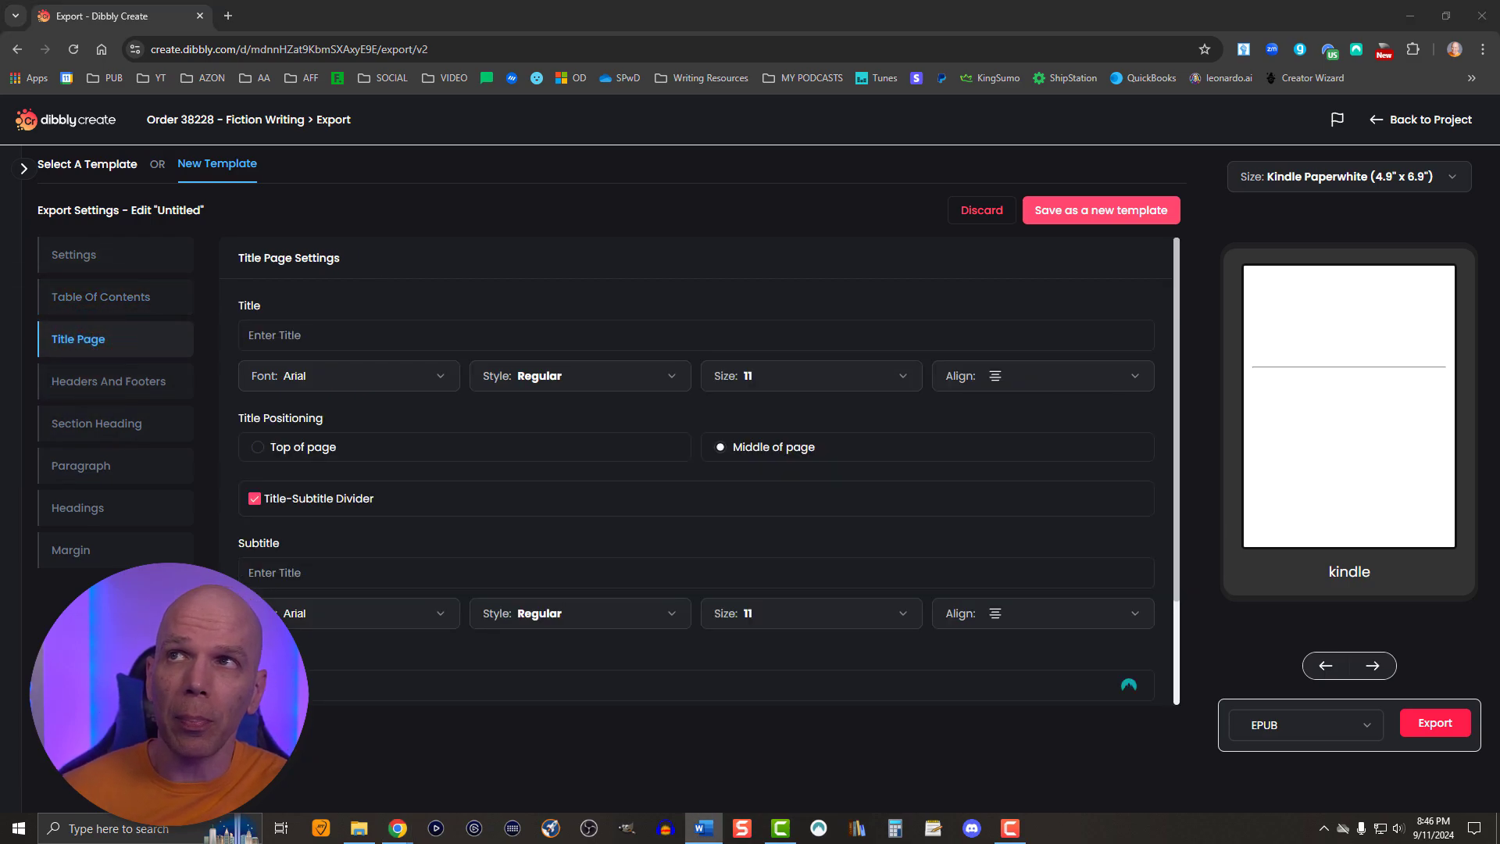
pyautogui.click(279, 336)
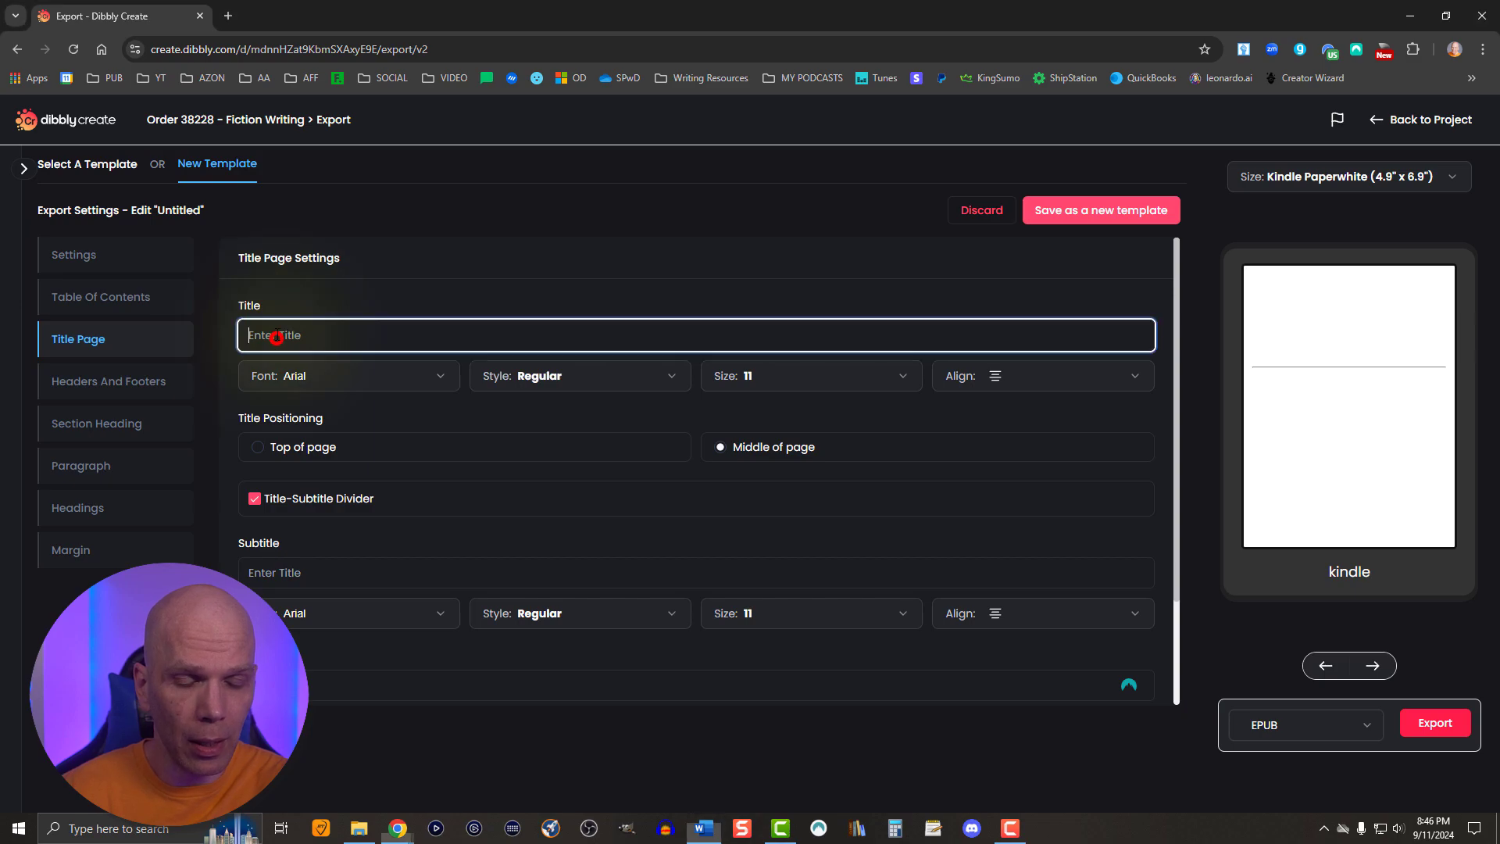
pyautogui.write('Fiction Writing')
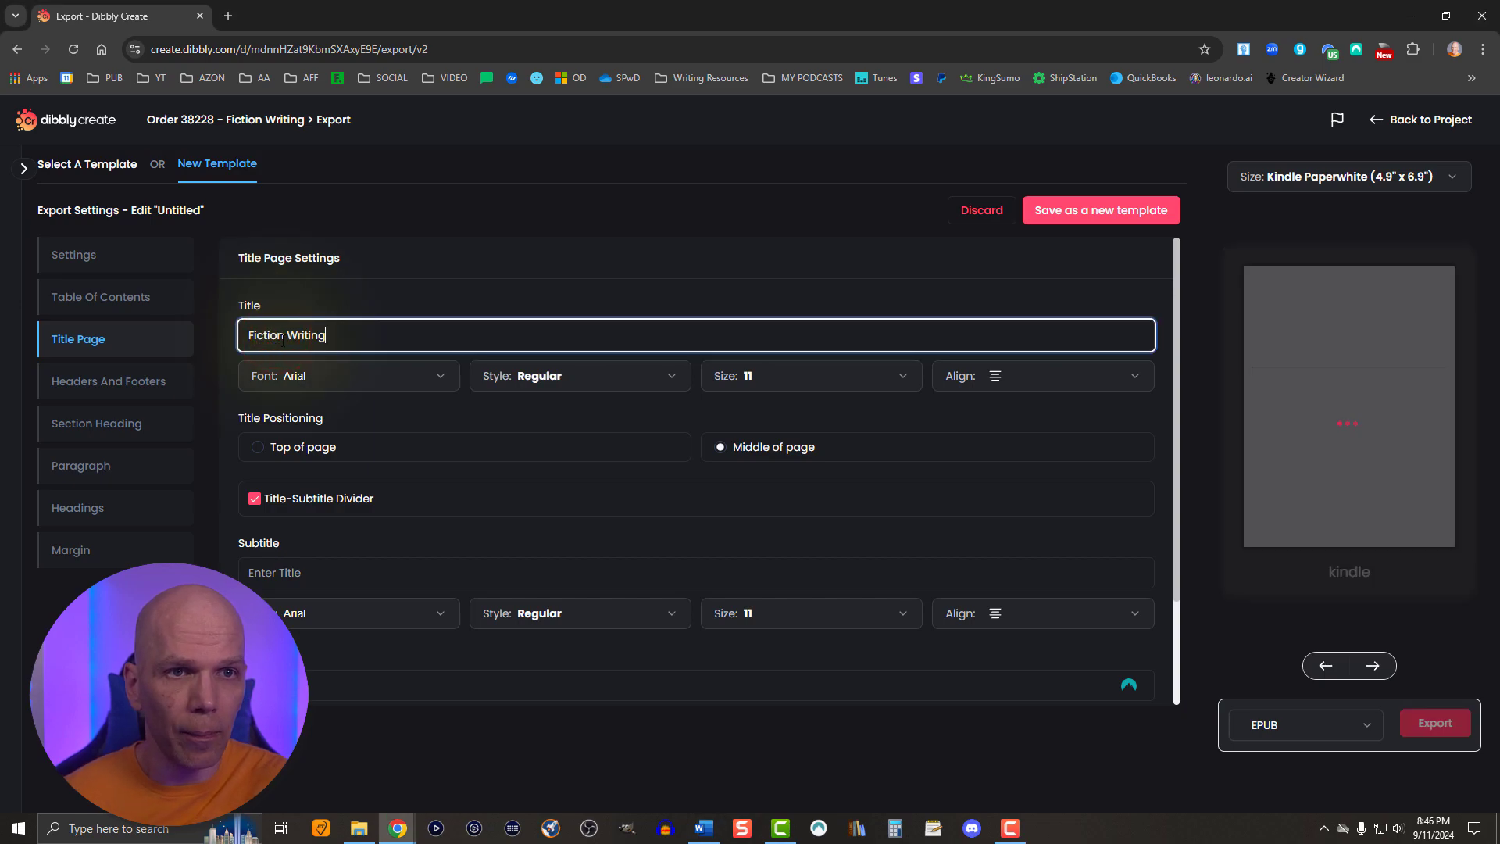
# - Try the Abel font at size 18 for the title page's title
pyautogui.click(316, 380)
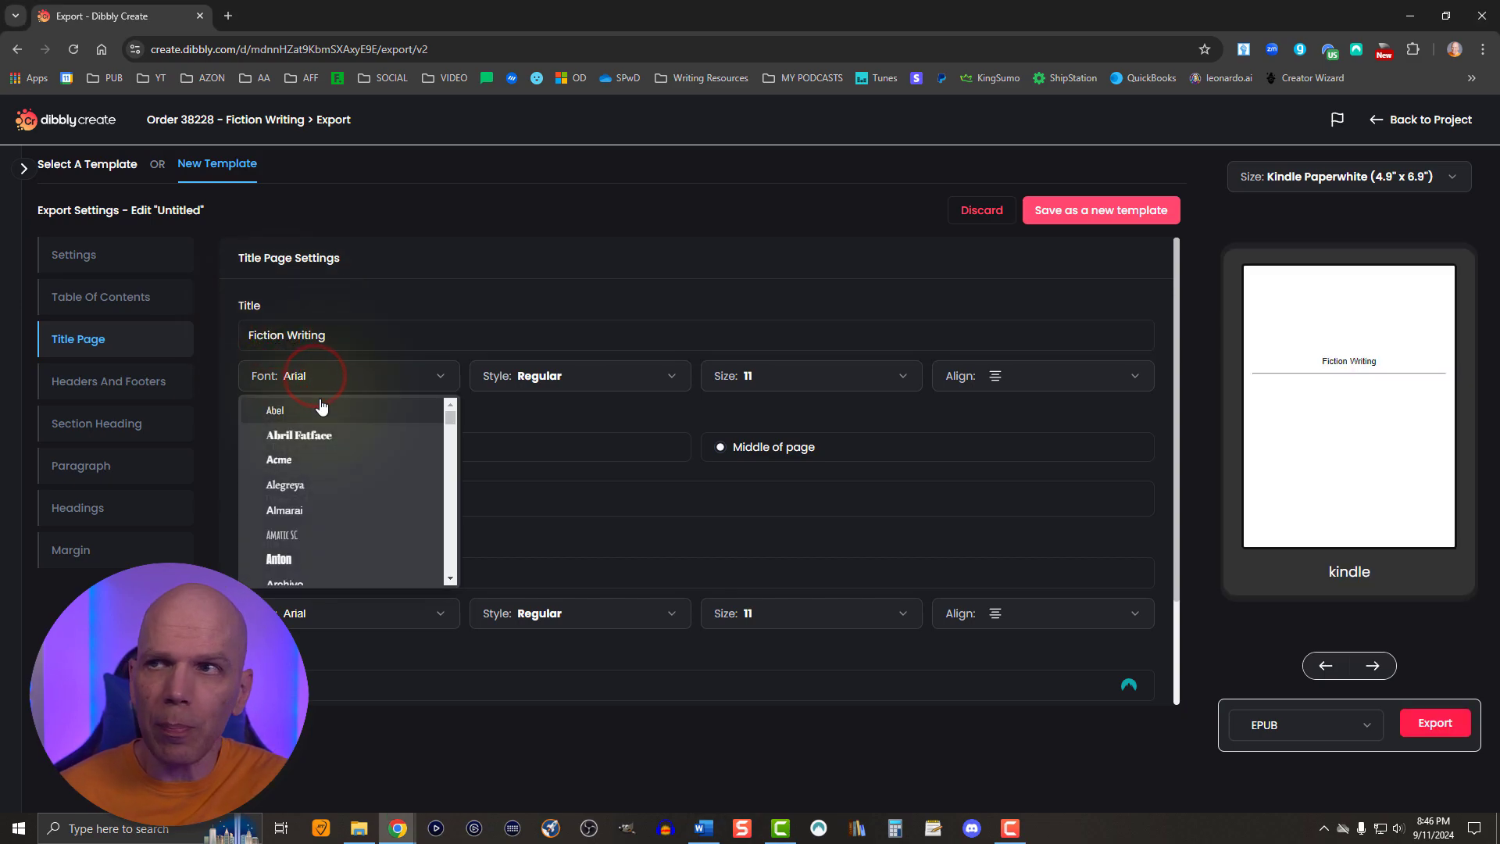
pyautogui.click(321, 408)
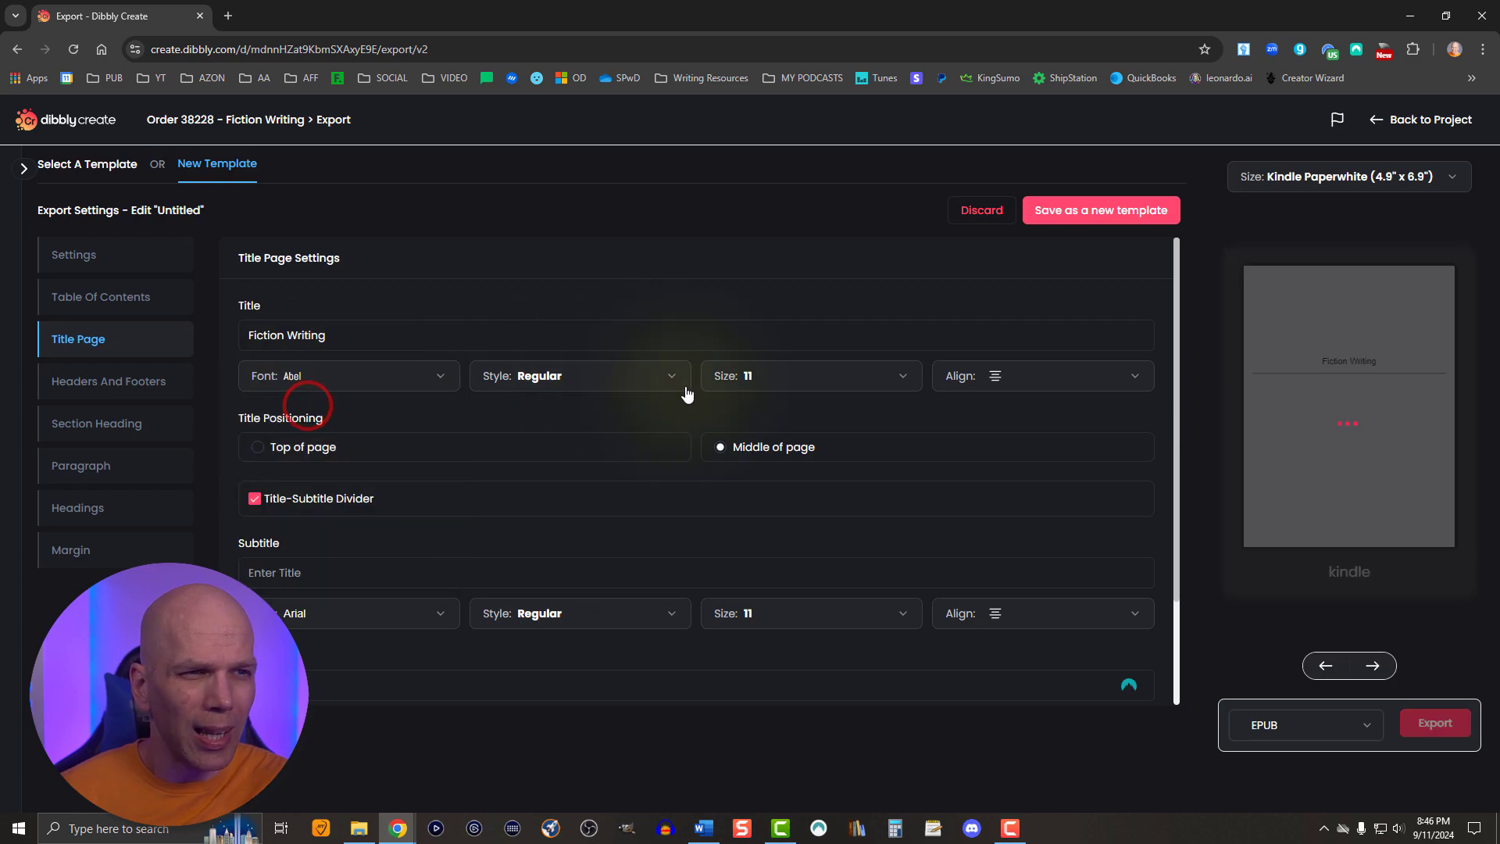
pyautogui.click(751, 378)
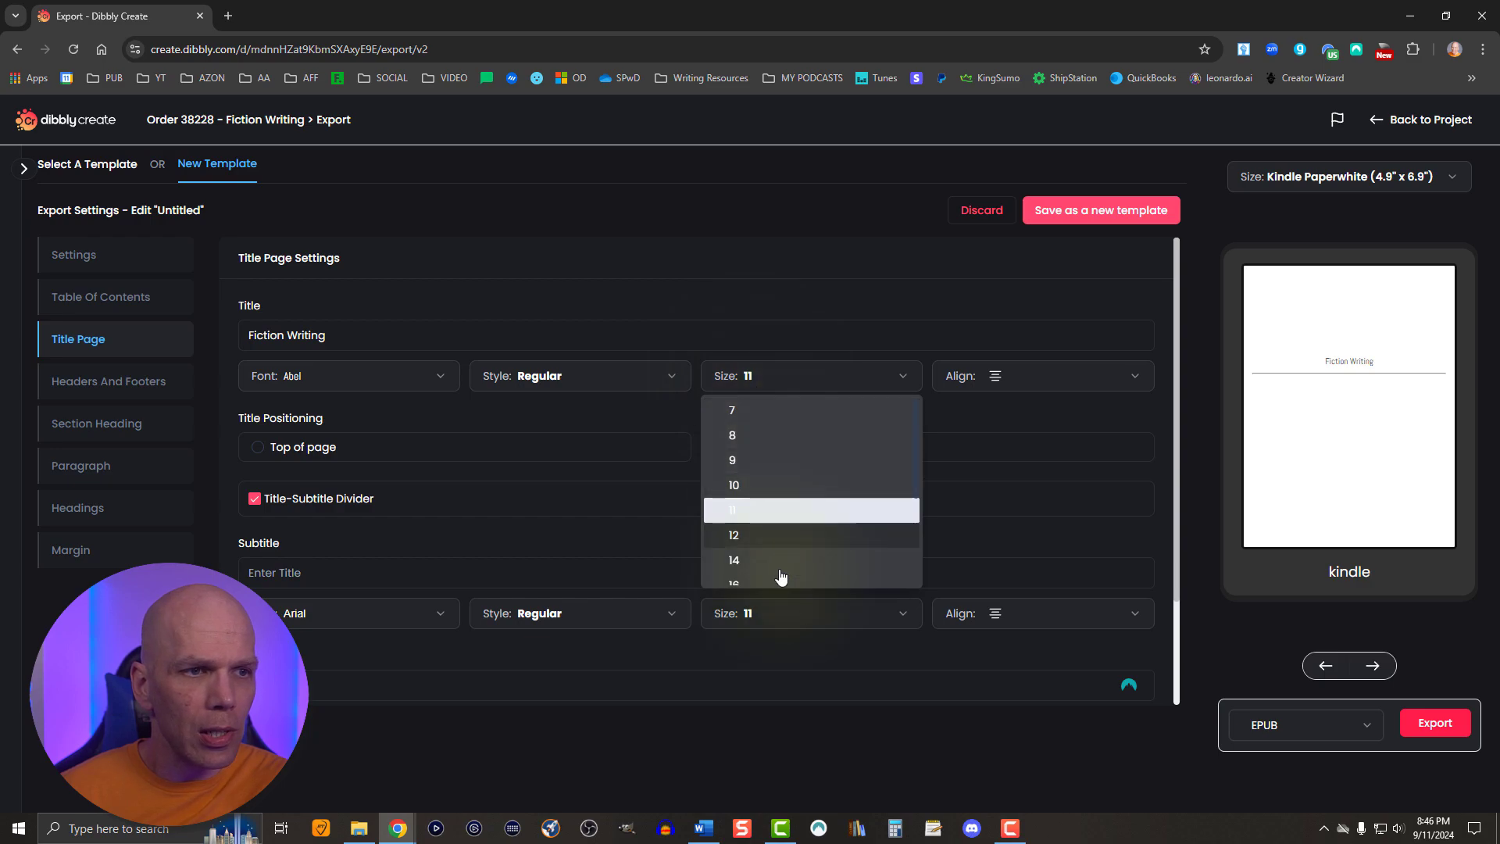
pyautogui.scroll(-2, 773, 570)
pyautogui.click(754, 533)
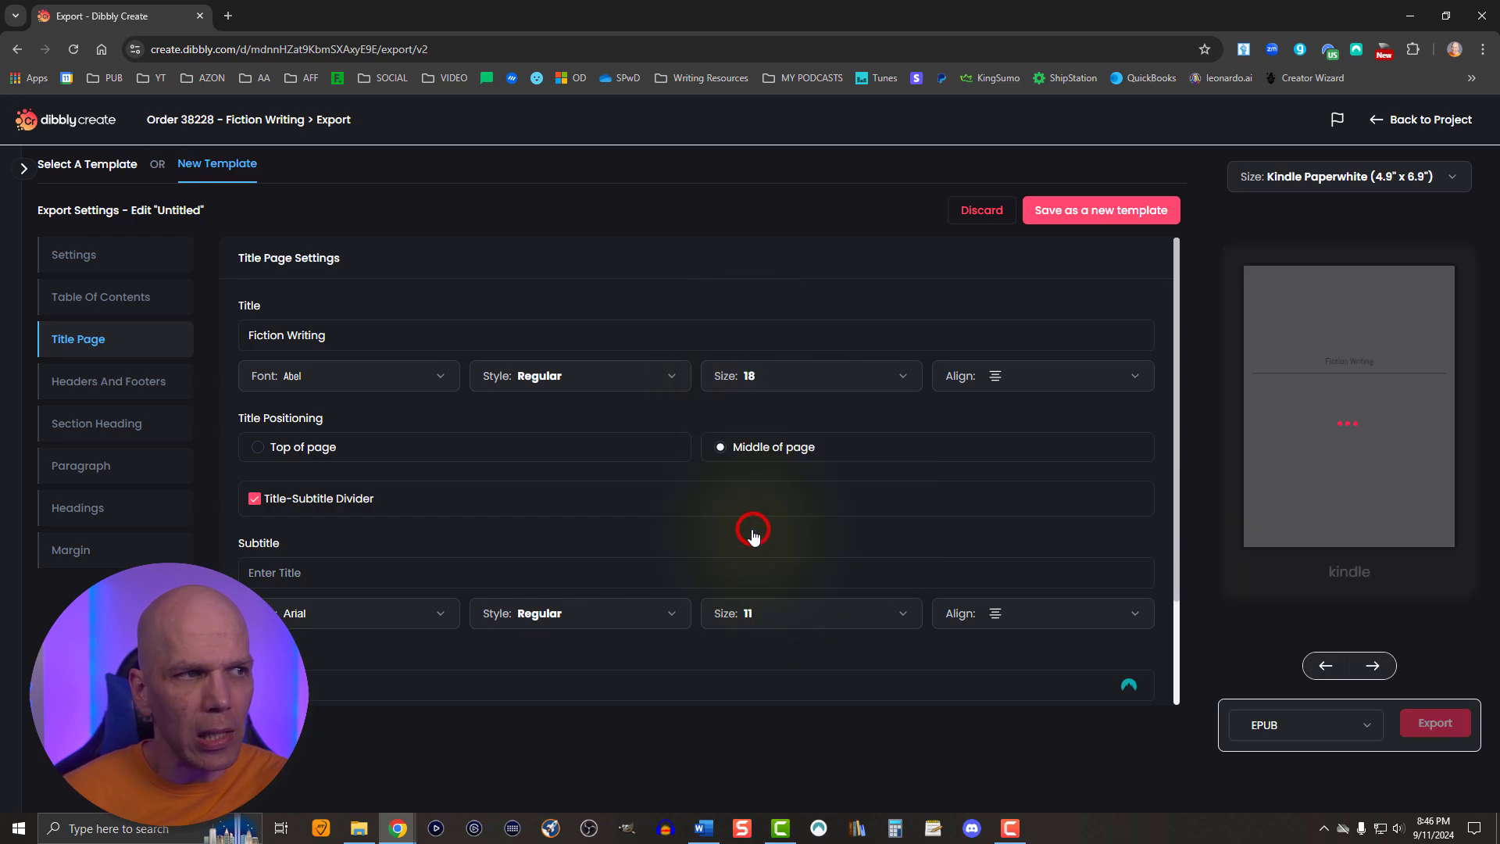
# - Make the title page's title bold at size 36 and position it in the middle of the page
pyautogui.click(611, 374)
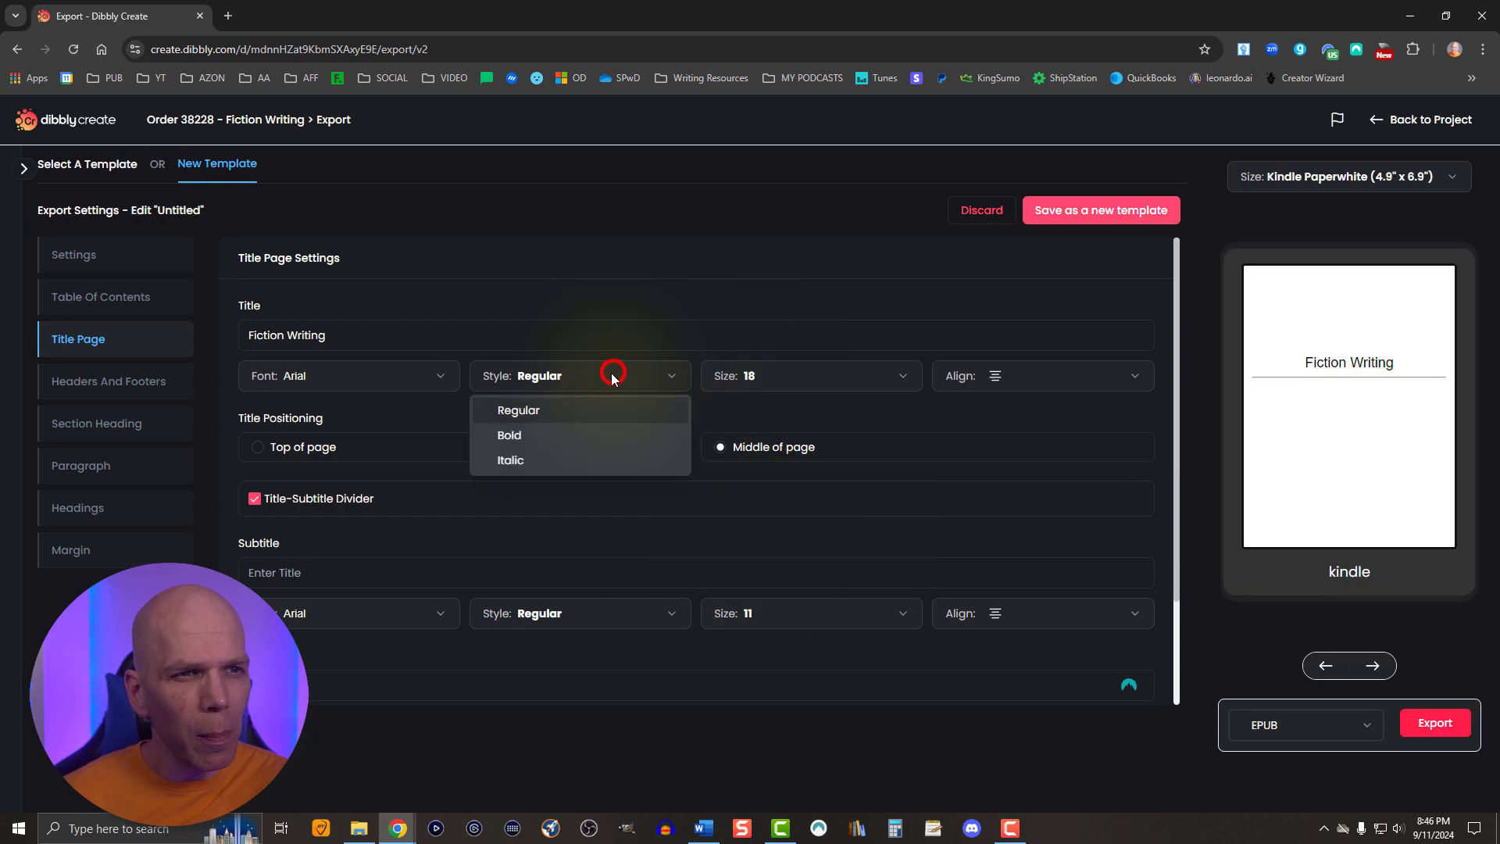
pyautogui.click(520, 438)
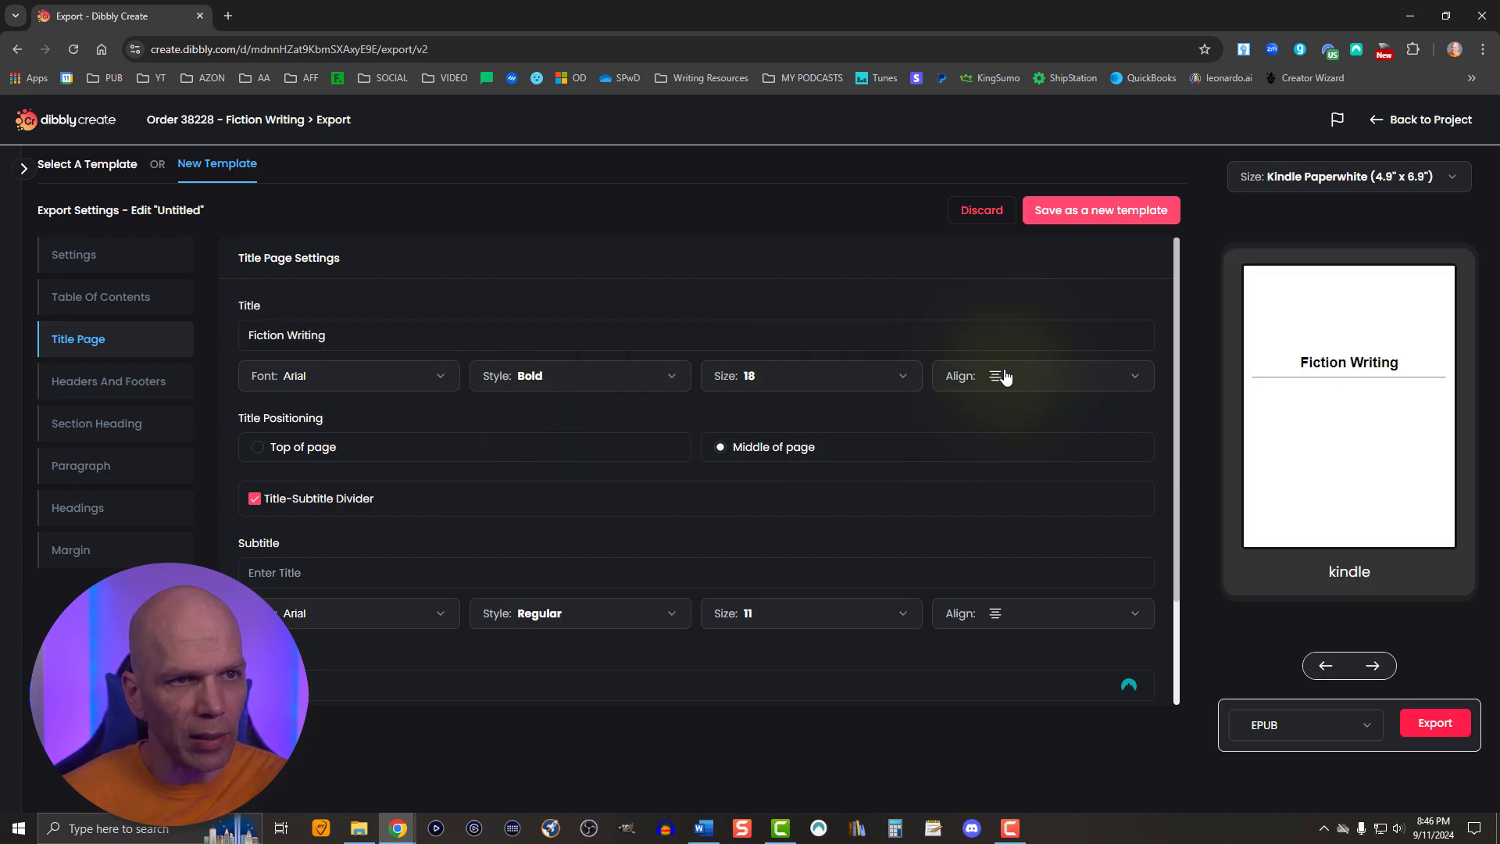
pyautogui.click(798, 382)
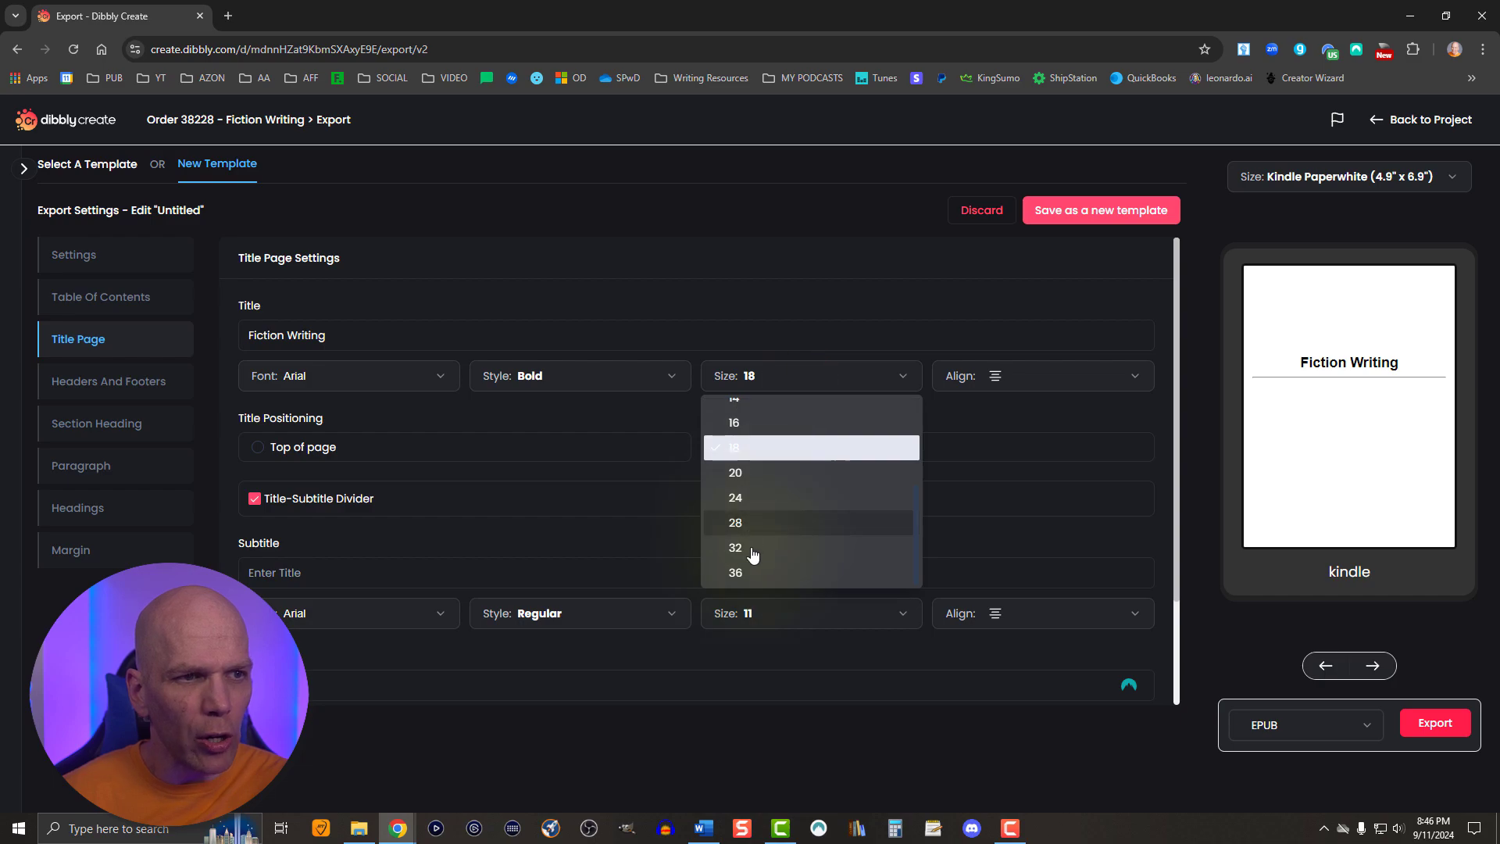
pyautogui.click(735, 573)
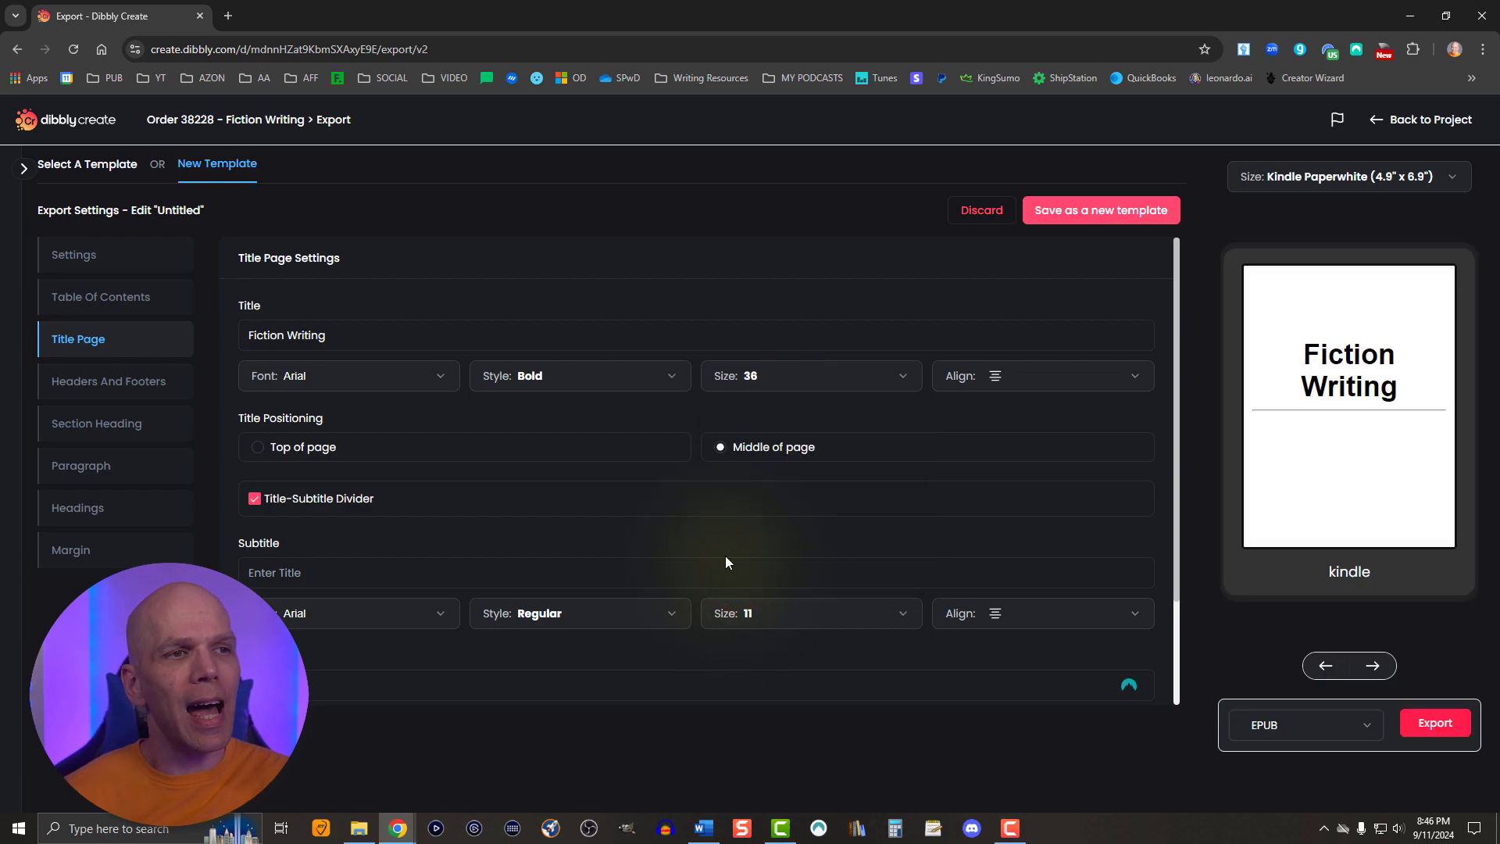
pyautogui.click(257, 449)
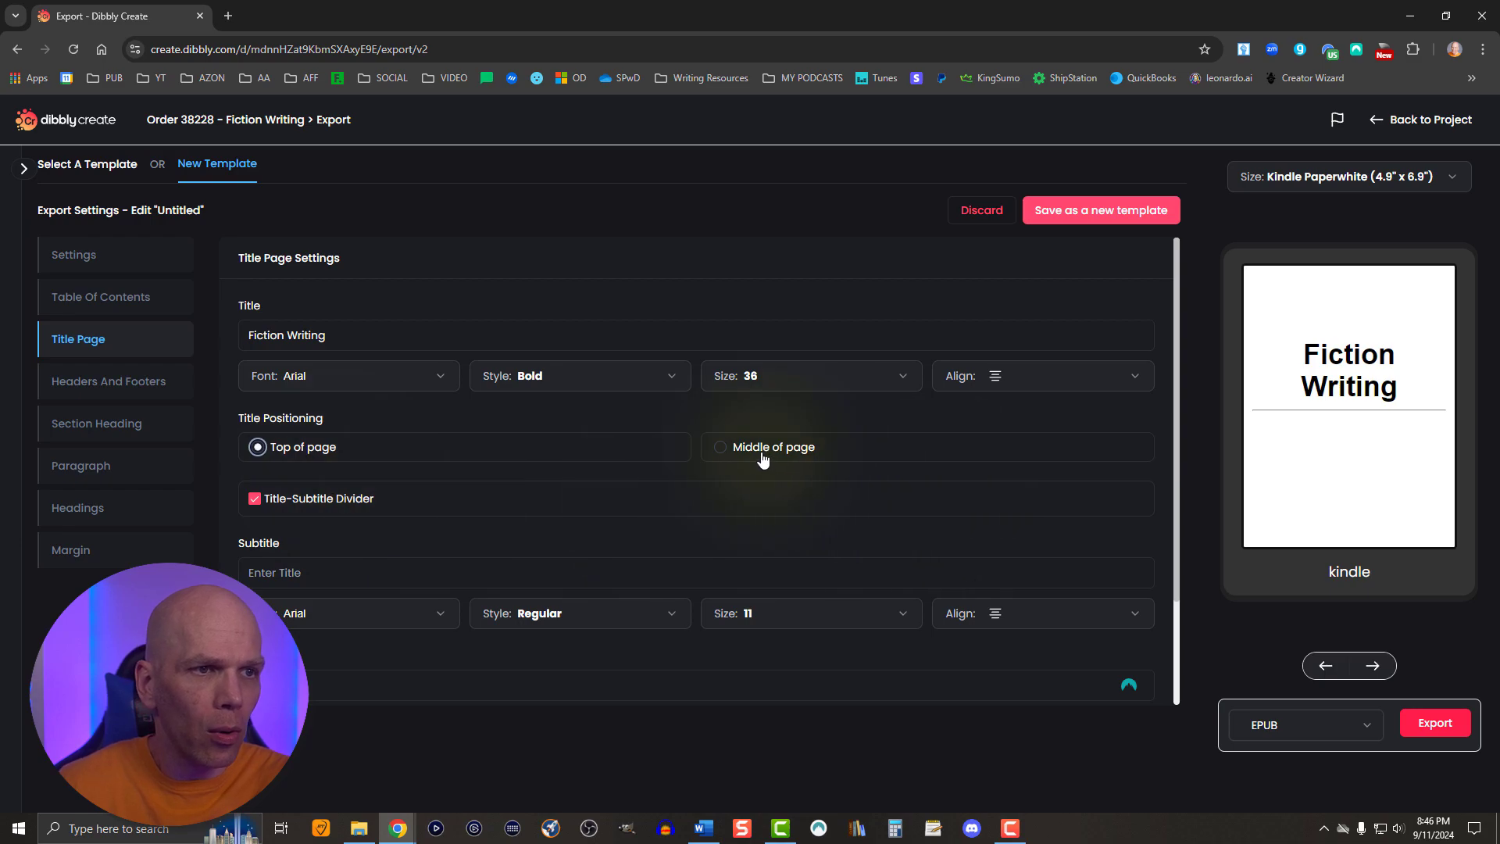
pyautogui.click(727, 450)
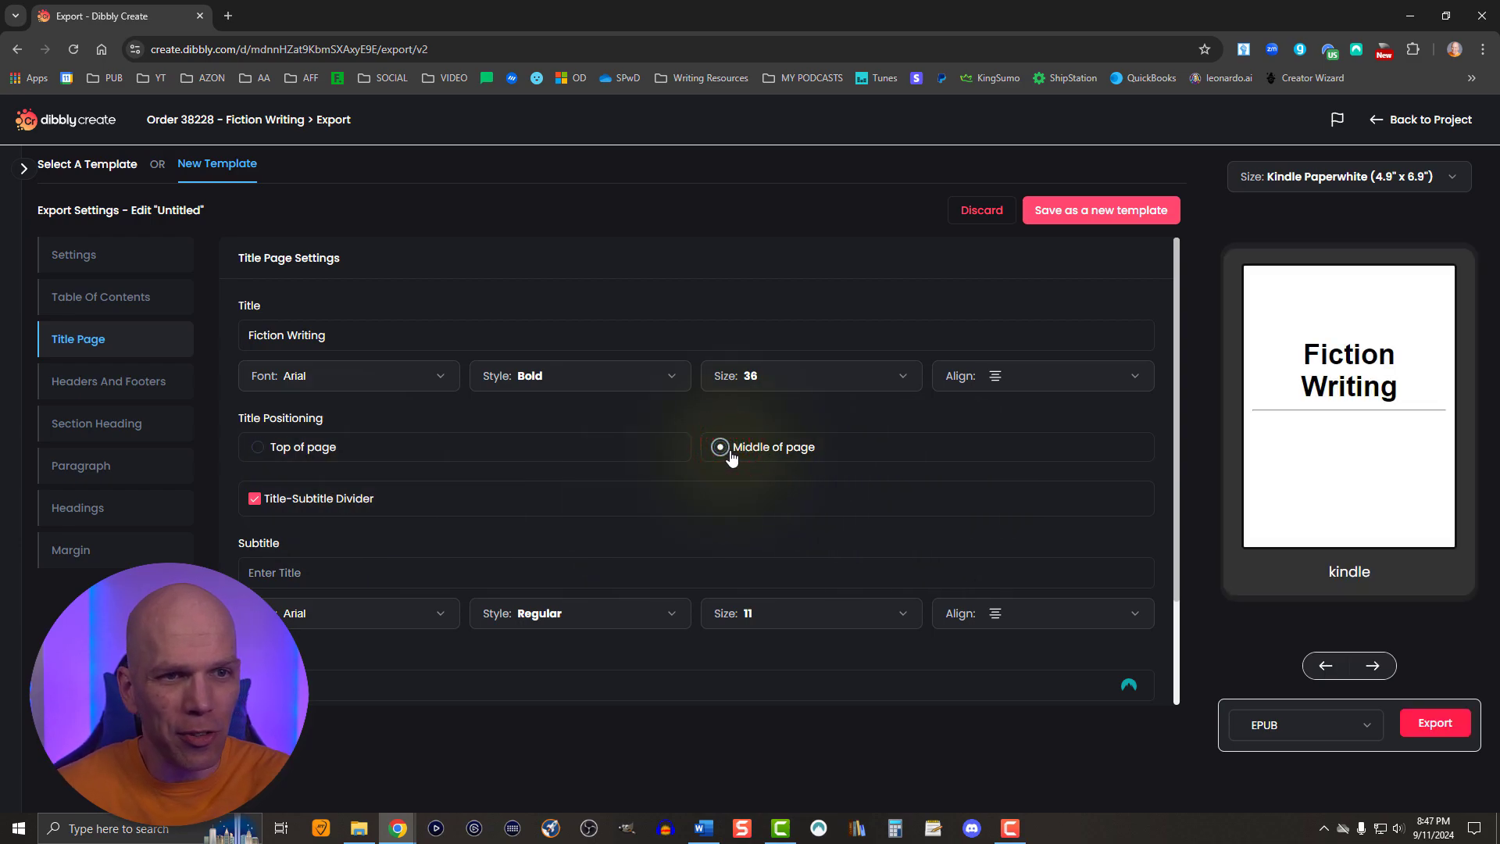
# - Enter the subtitle "A Practical Guide for Crafting Your First Novel" on the title page and set it to size 12
pyautogui.scroll(-2, 726, 519)
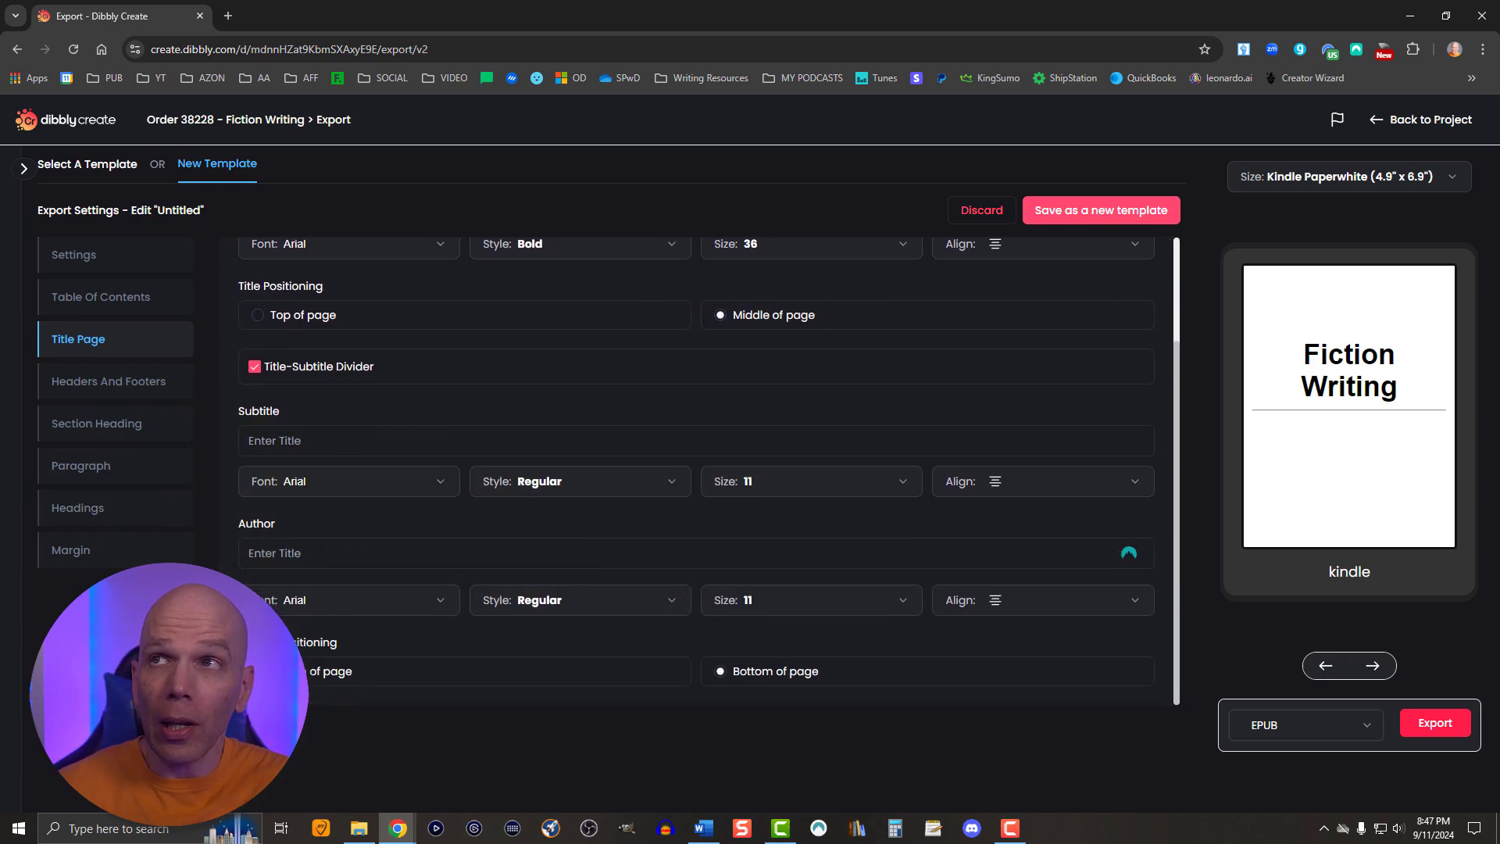
pyautogui.hotkey('alt', 'Tab')
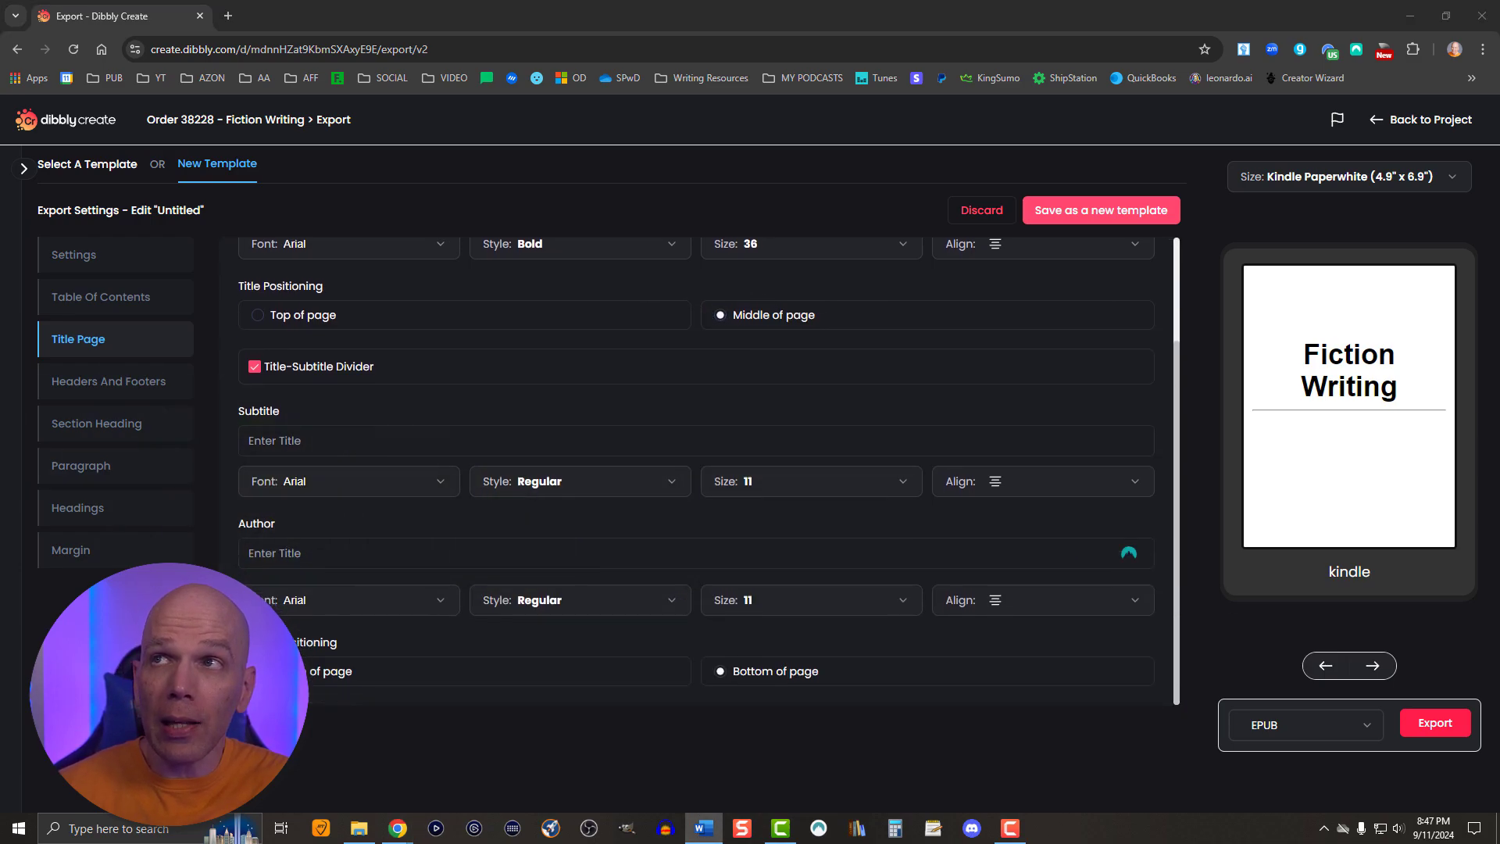
pyautogui.click(338, 443)
pyautogui.write('A Practical Guide for Crafting Your First Novel')
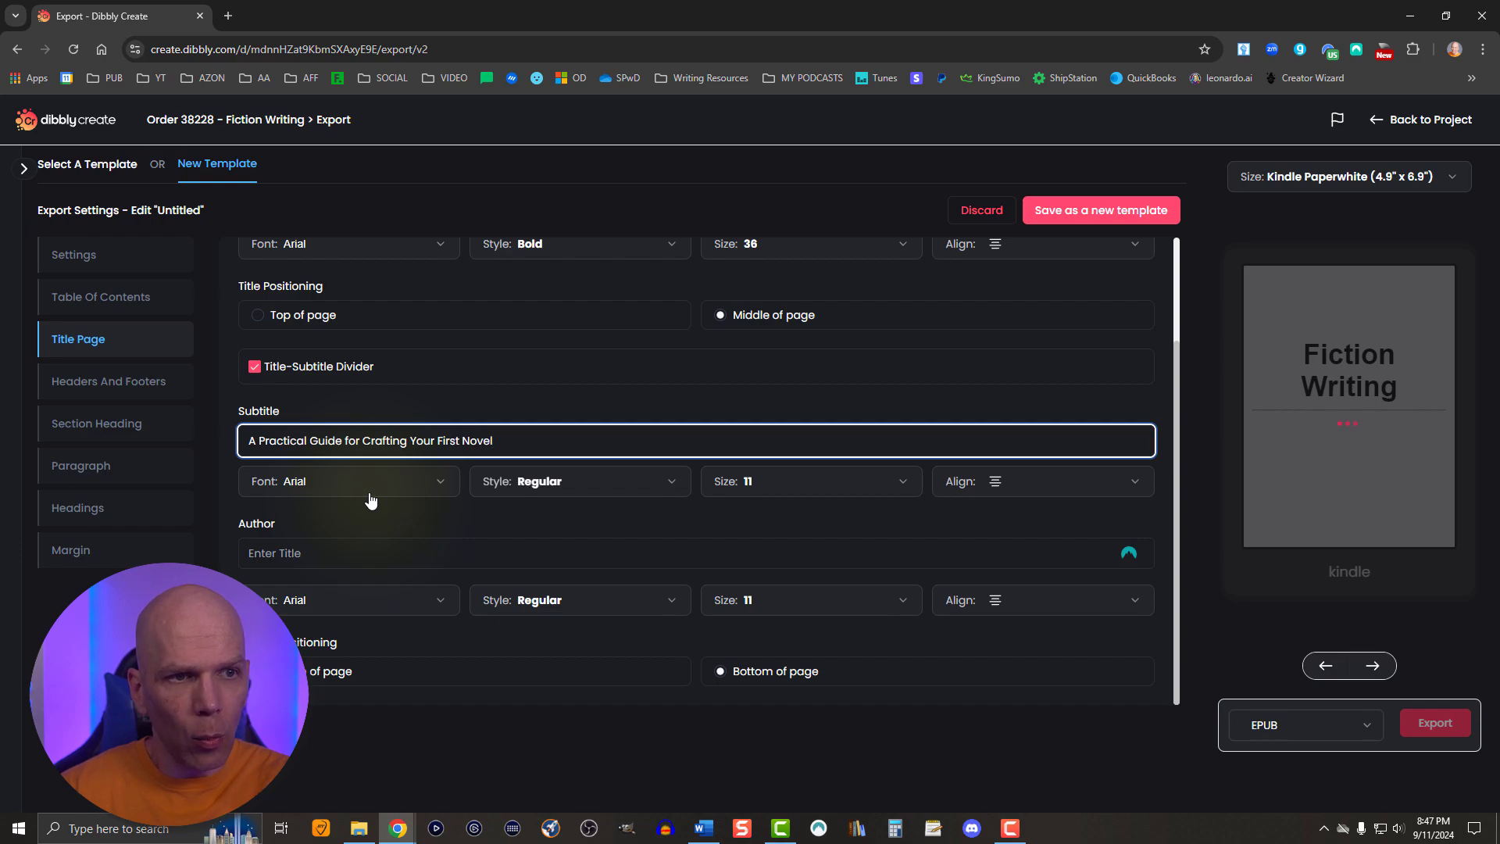
pyautogui.click(754, 484)
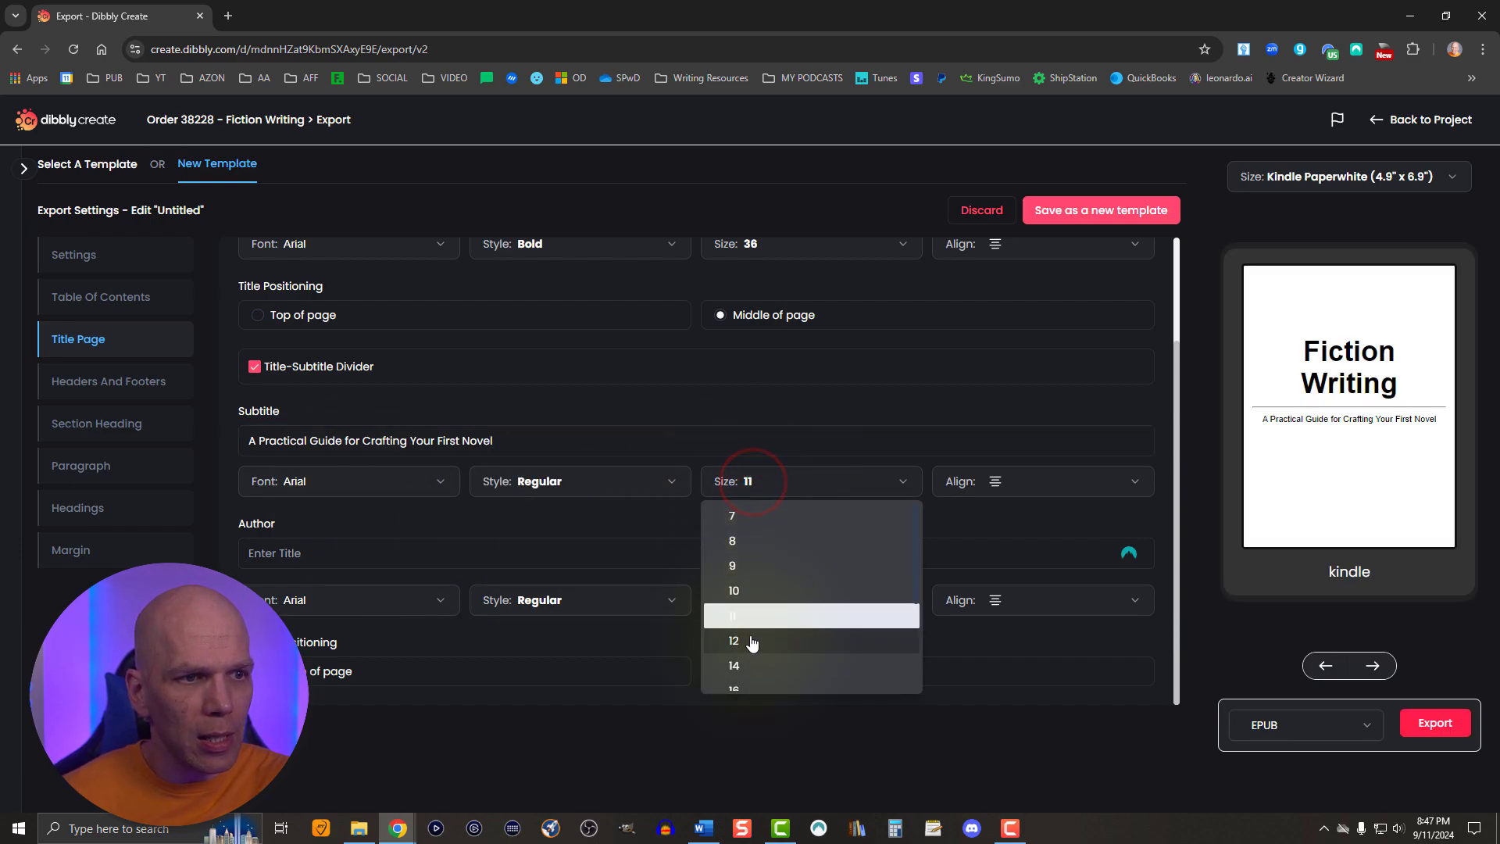
pyautogui.click(750, 635)
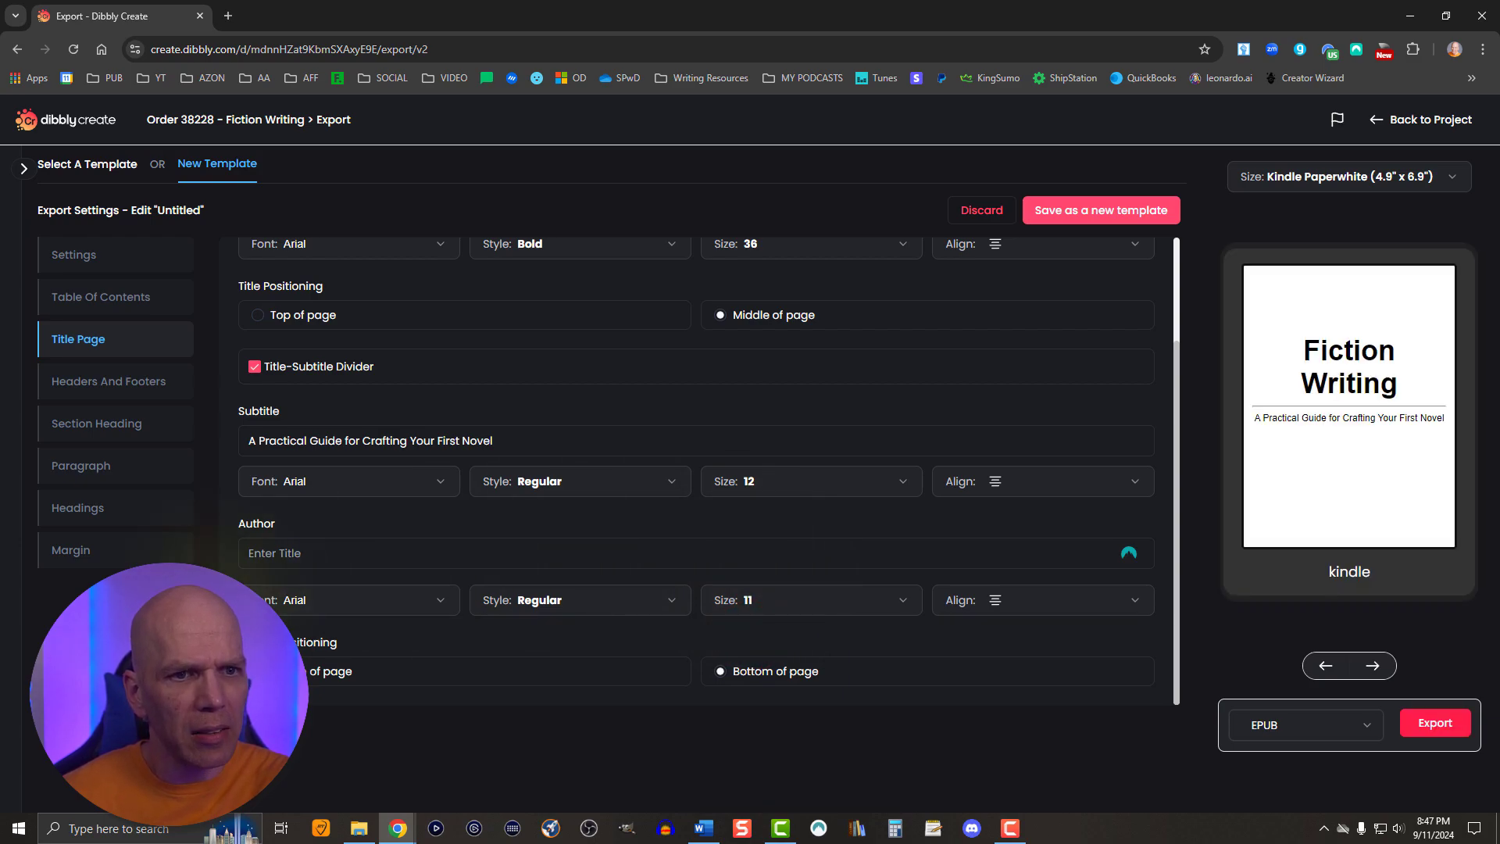
# - Fill in the author's full name on the title page and set it to size 12
pyautogui.hotkey('alt', 'Tab')
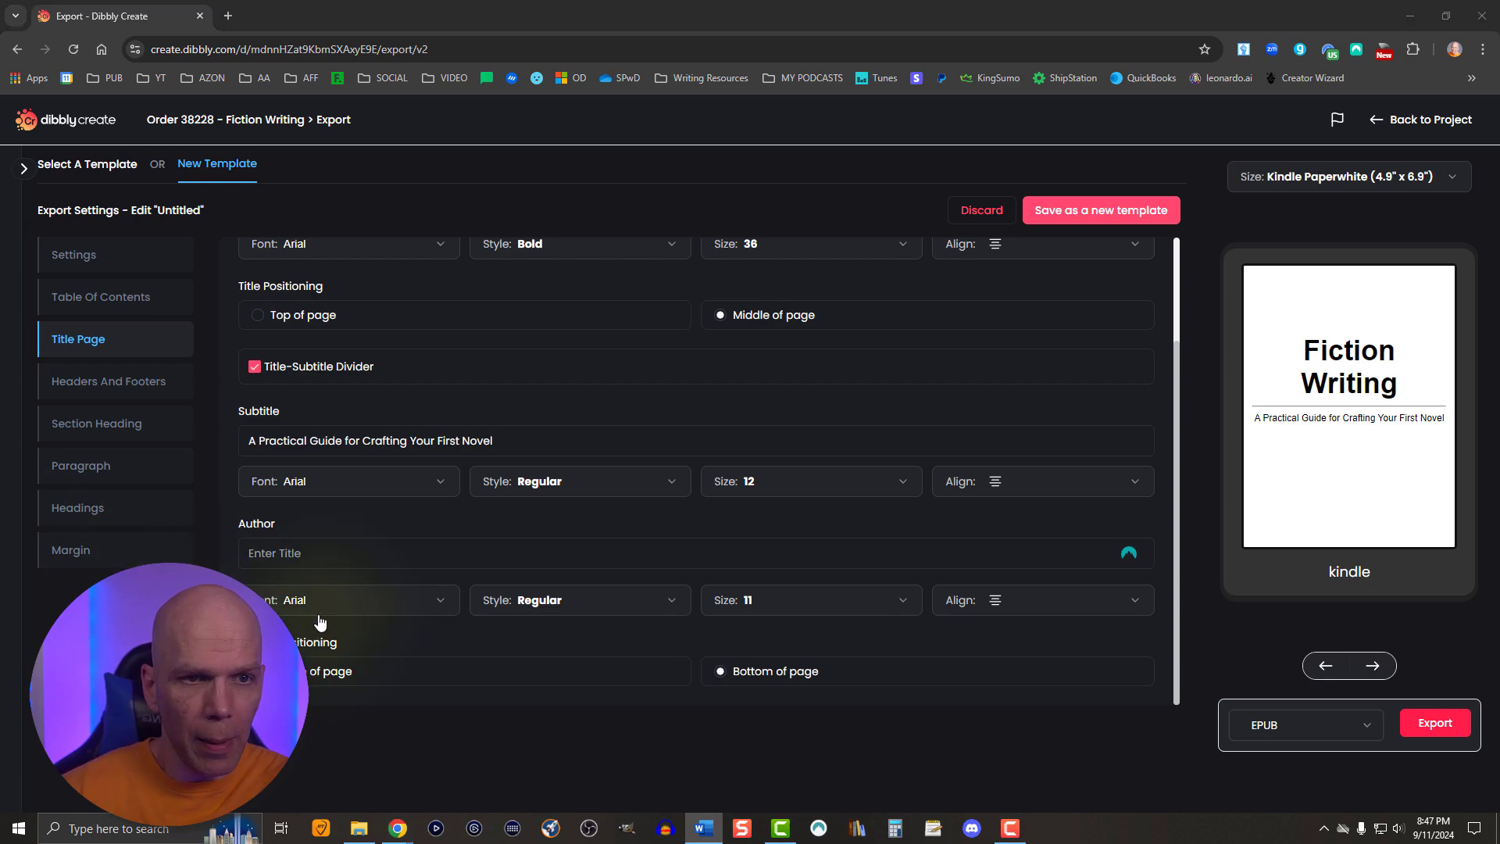
pyautogui.click(305, 553)
pyautogui.write('Lou Fetzer')
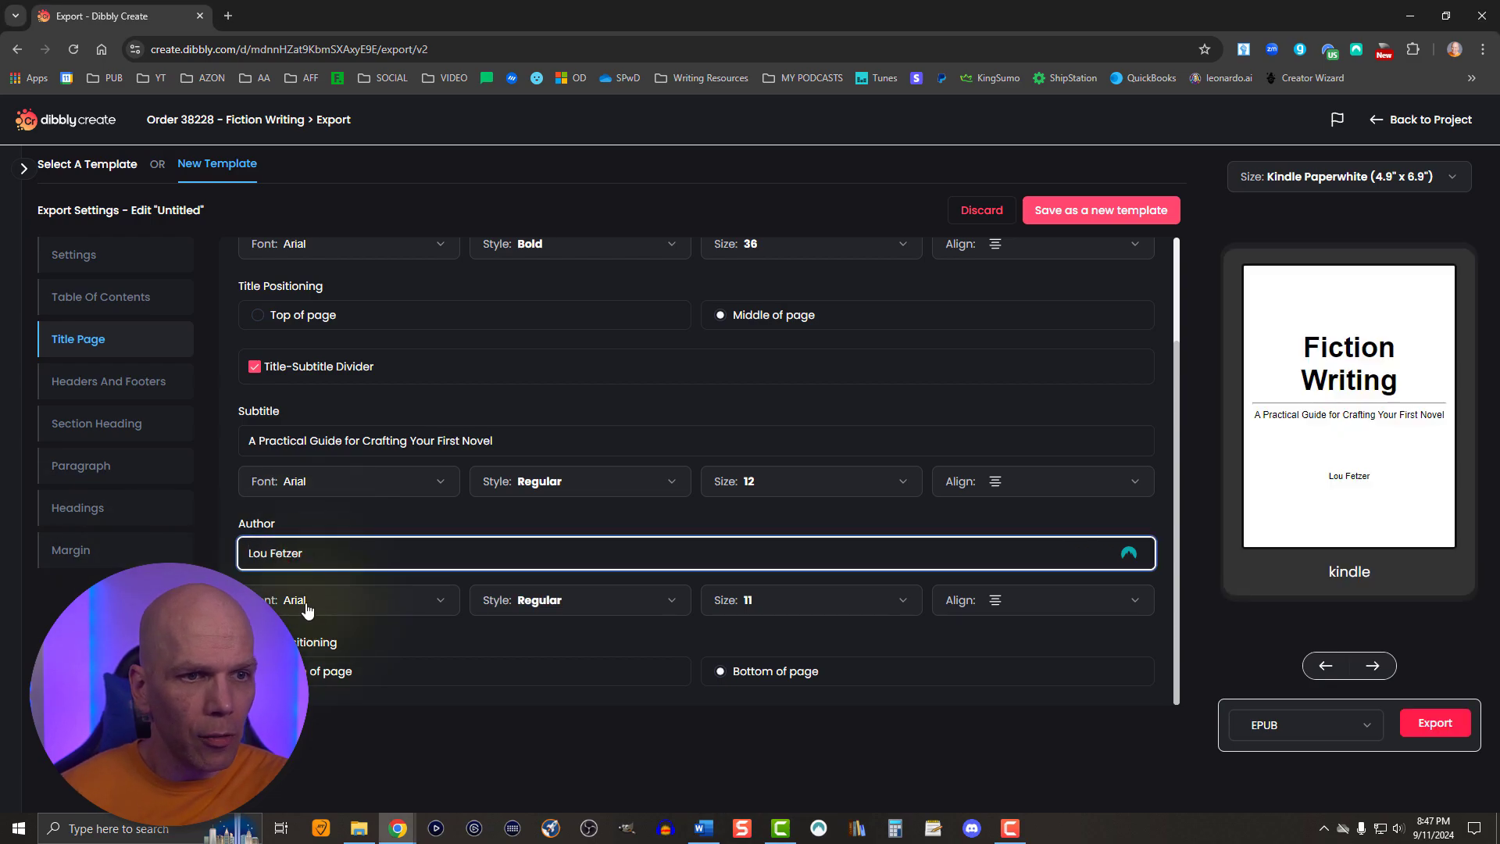
pyautogui.click(787, 606)
pyautogui.click(746, 536)
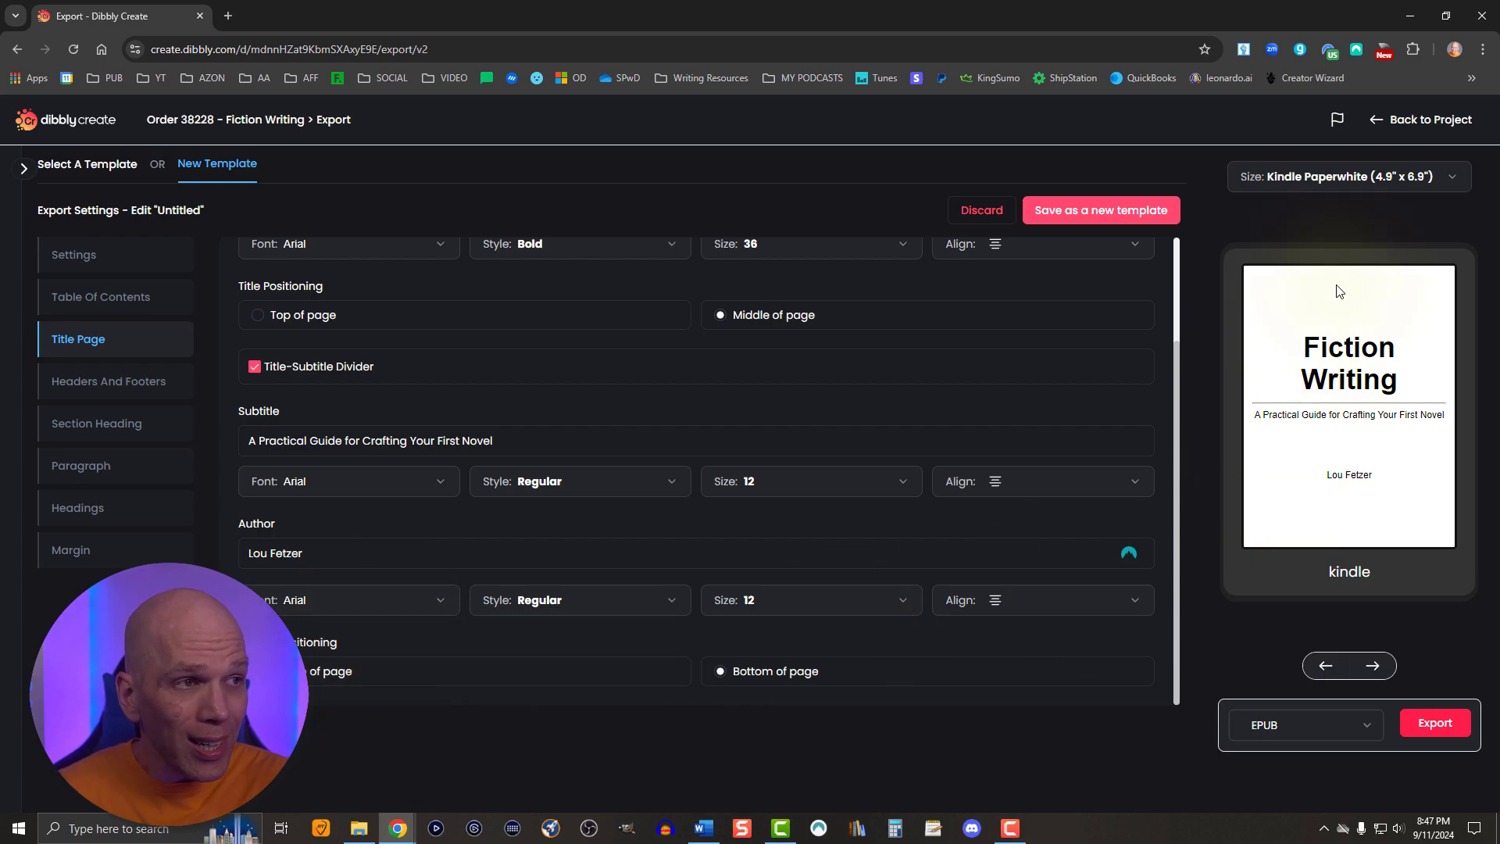
# - Preview the title page at iPad Mini and Galaxy Note 8 sizes, and return the preview to Kindle Paperwhite
pyautogui.click(1280, 181)
pyautogui.click(1278, 209)
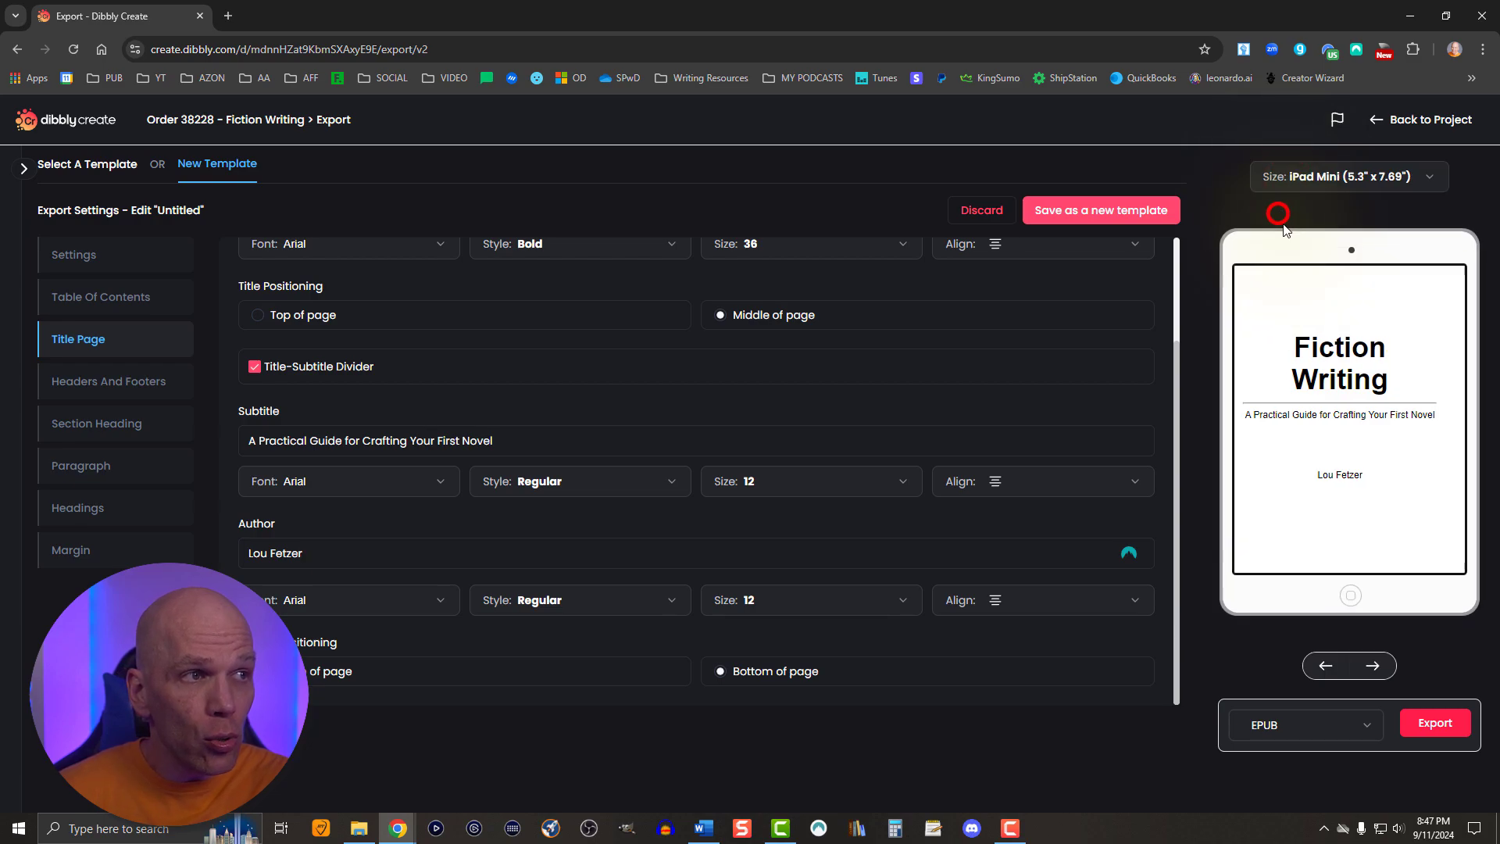
pyautogui.click(1300, 180)
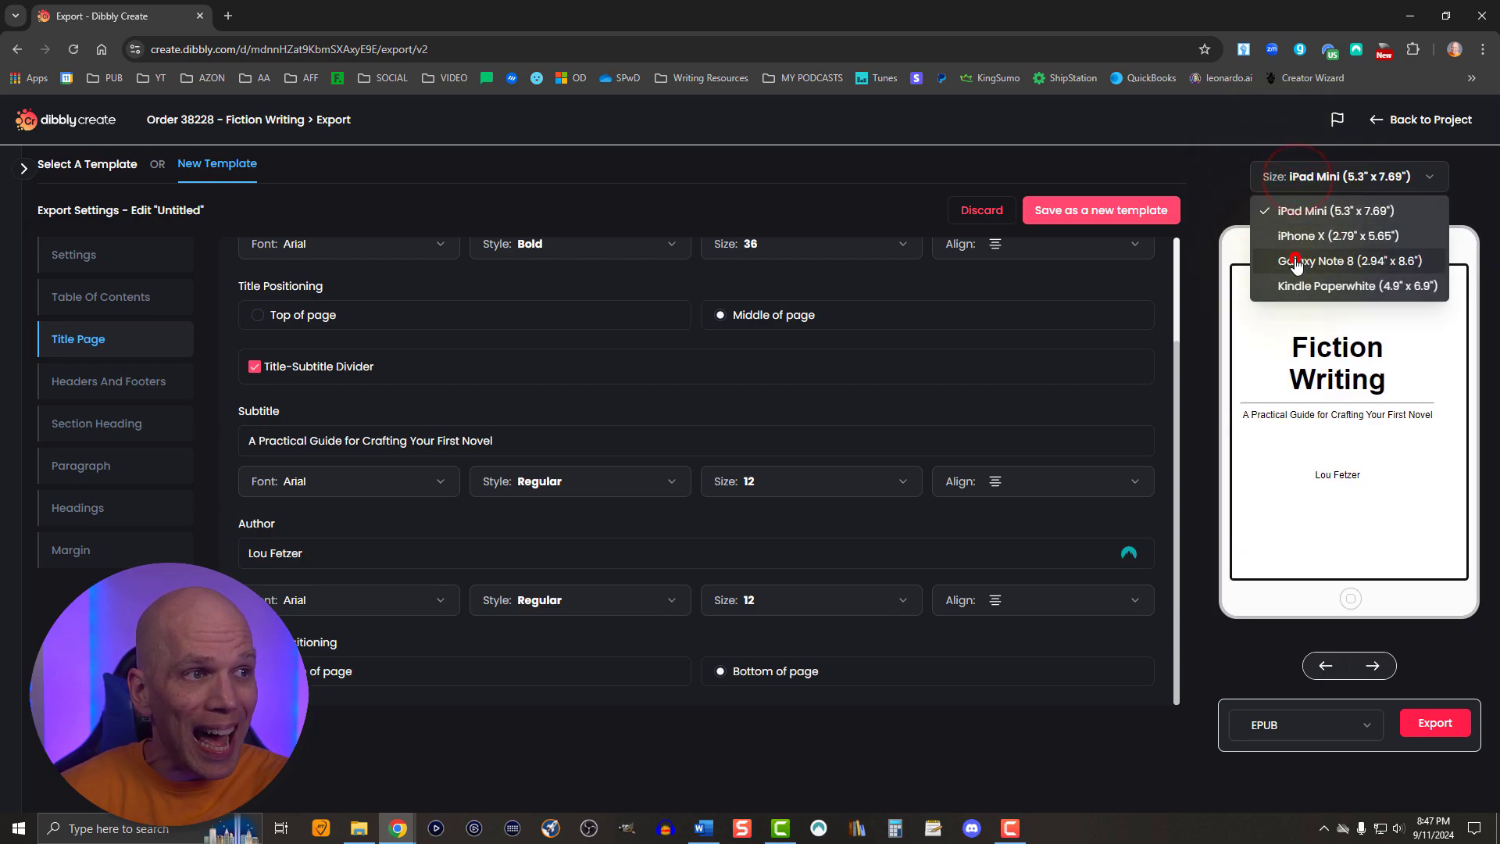
pyautogui.click(1296, 259)
pyautogui.click(1299, 176)
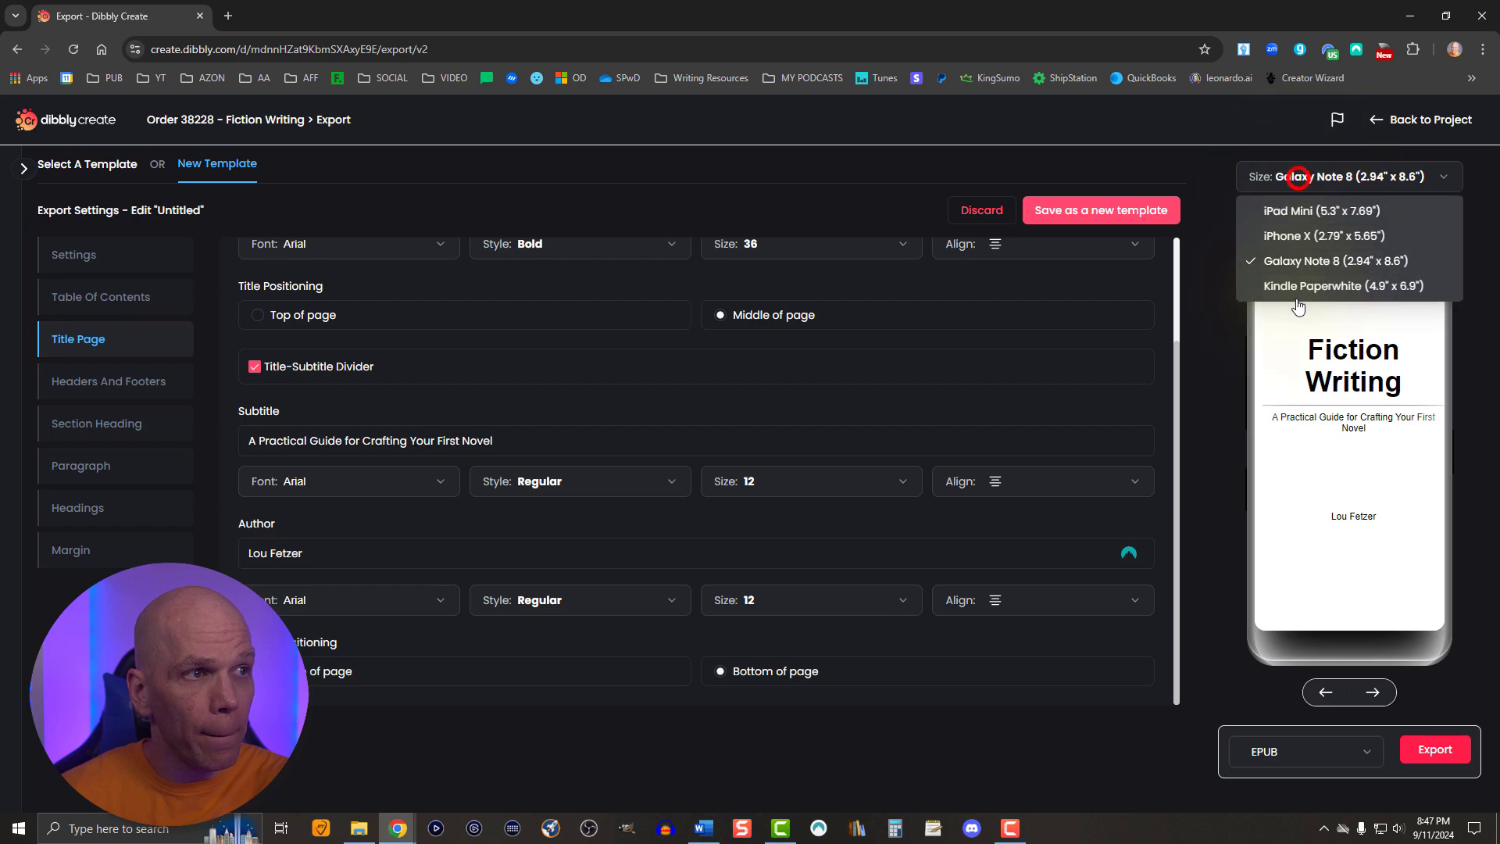
pyautogui.click(1293, 286)
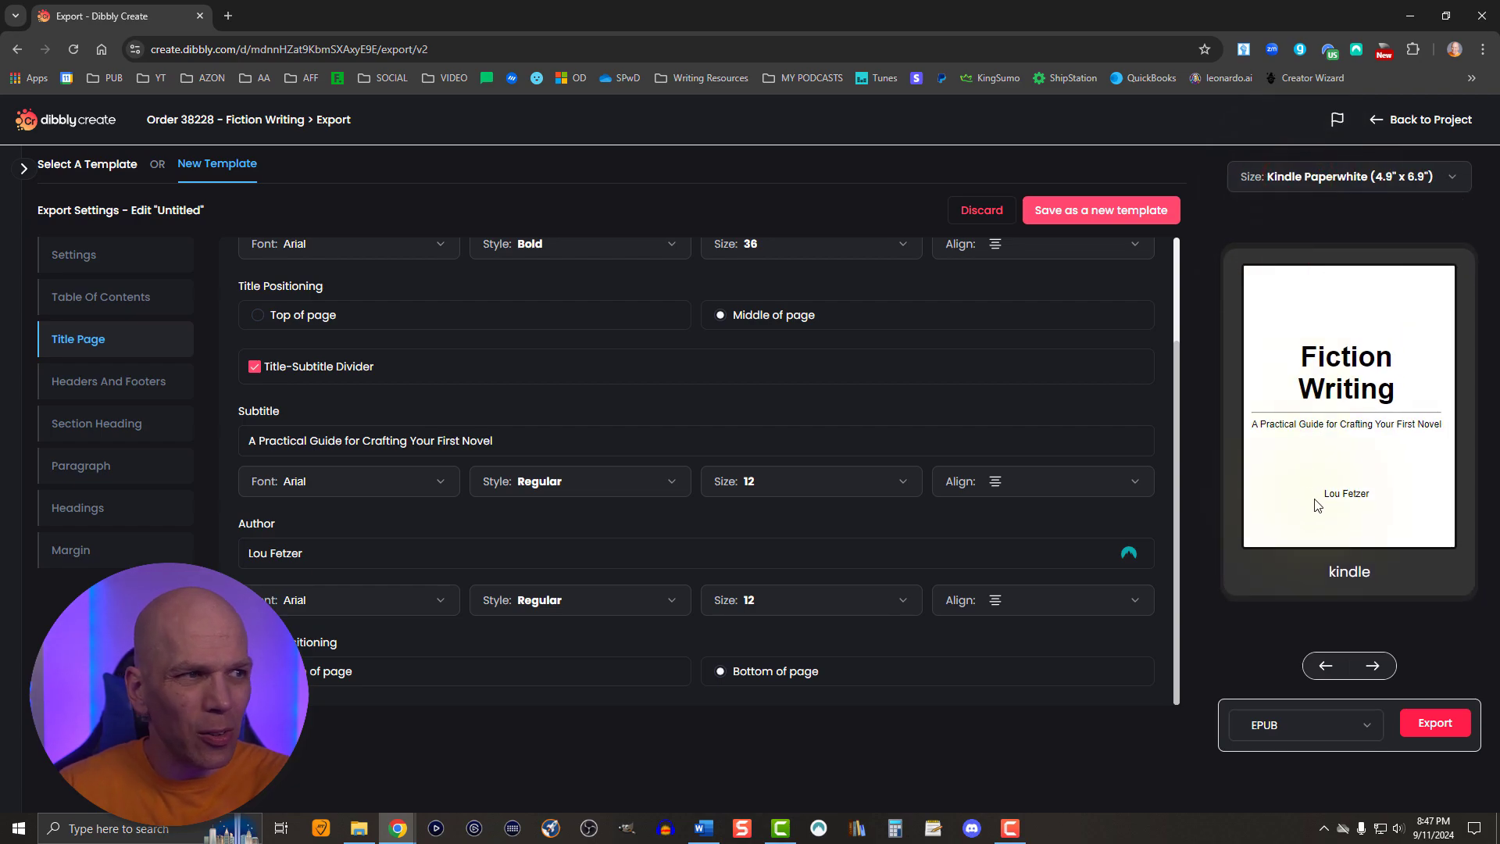
# - Check the available export formats and keep EPUB selected
pyautogui.click(1306, 720)
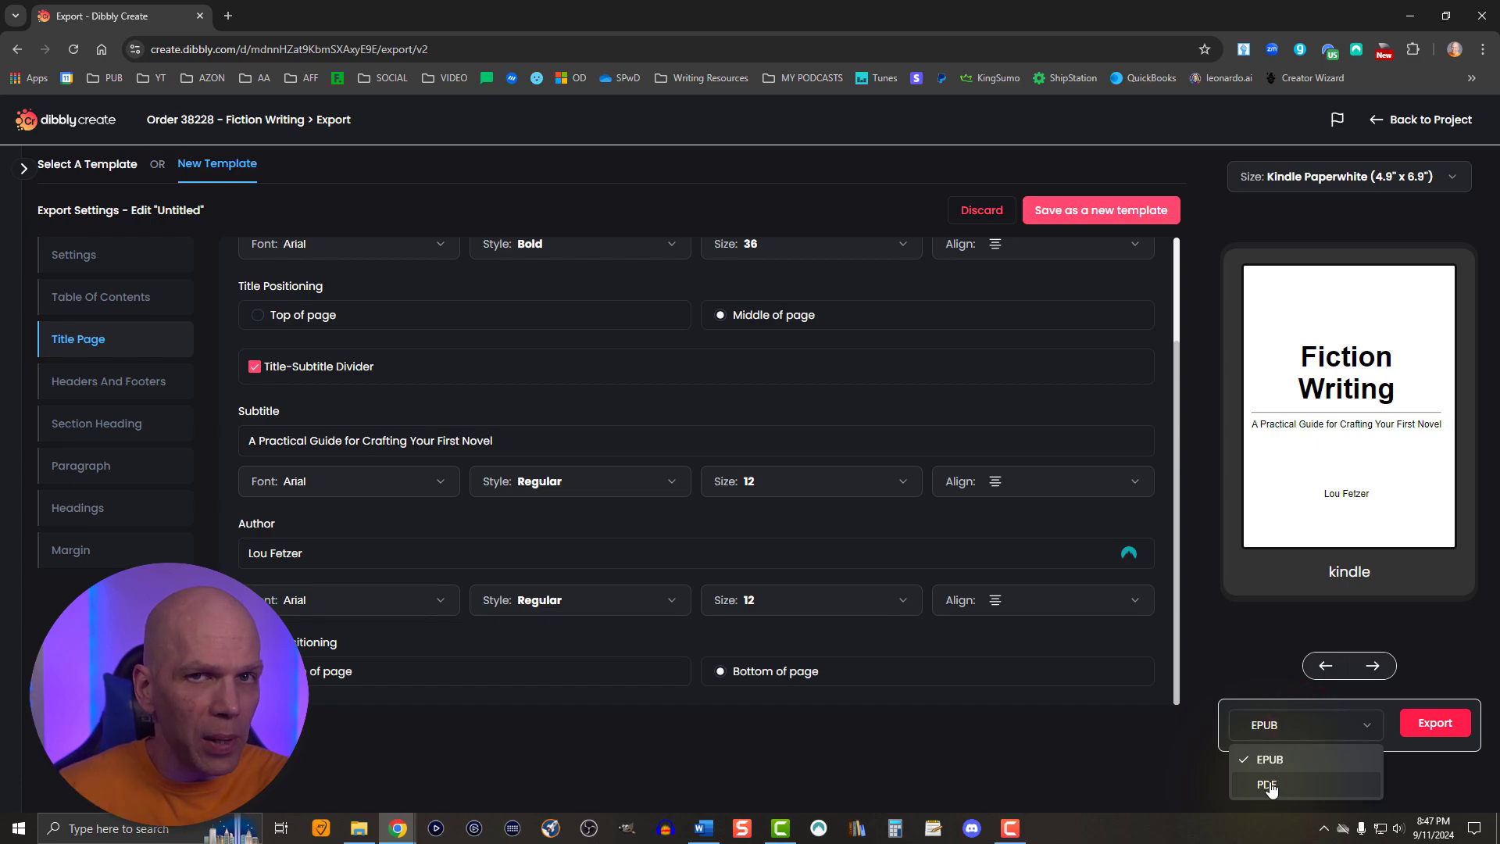
pyautogui.click(1261, 761)
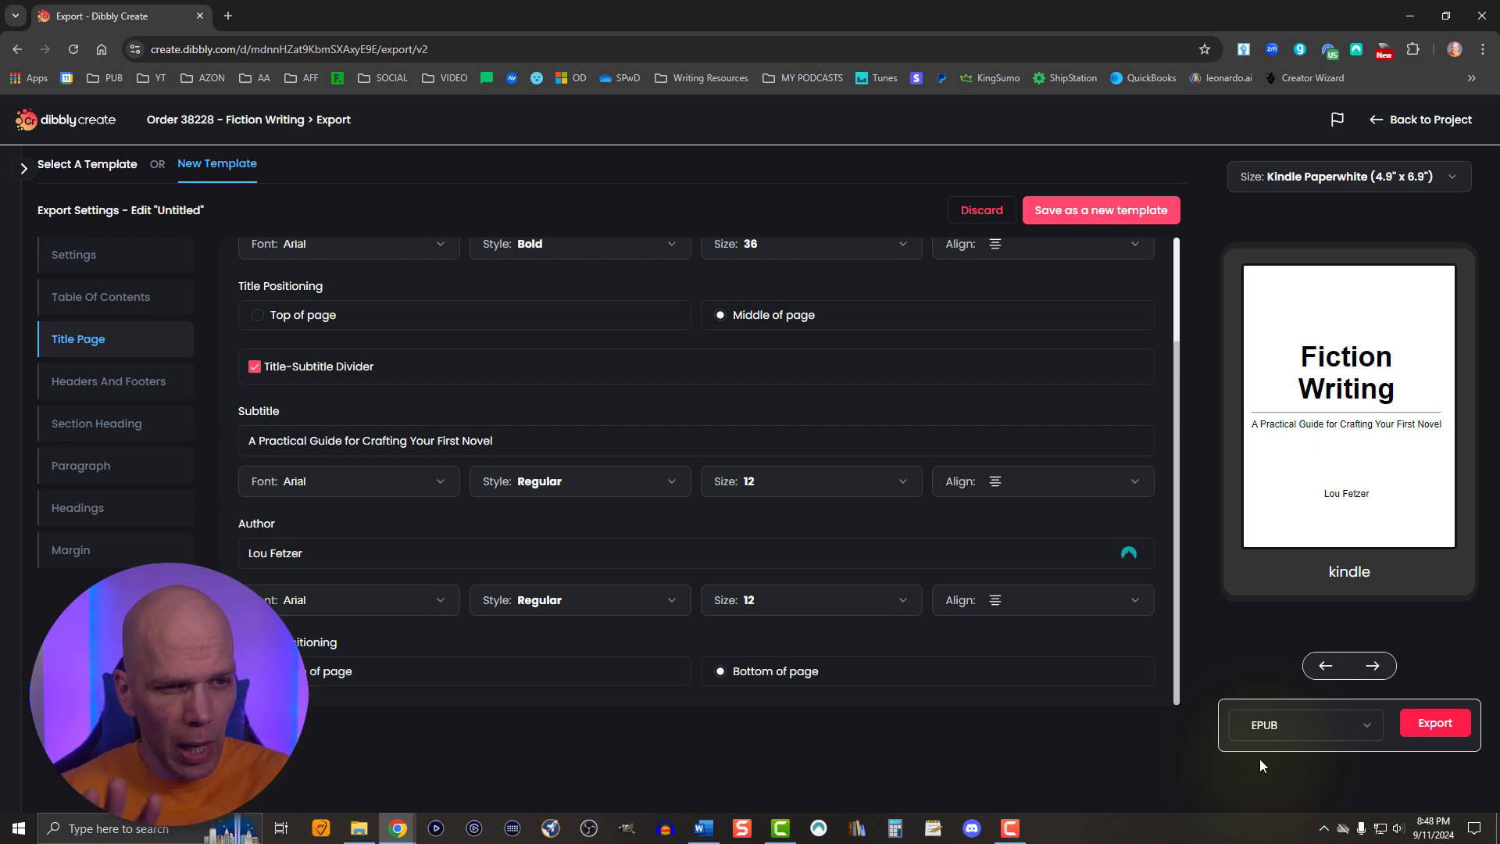
# - Choose the layout with author and title headers and page numbers in the footer, and set its title and author text to size 10
pyautogui.click(110, 390)
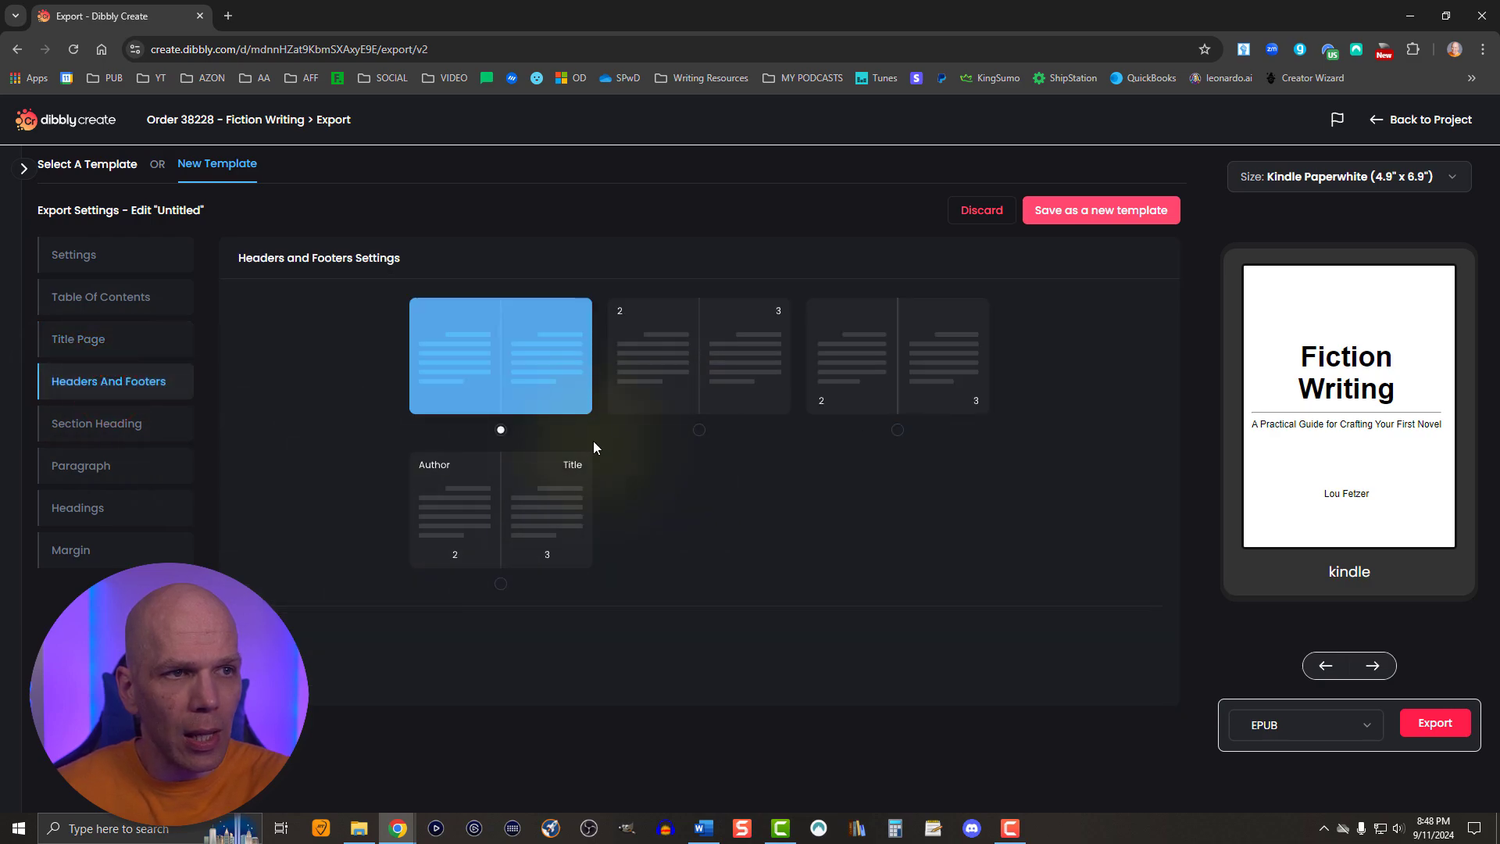
pyautogui.click(511, 532)
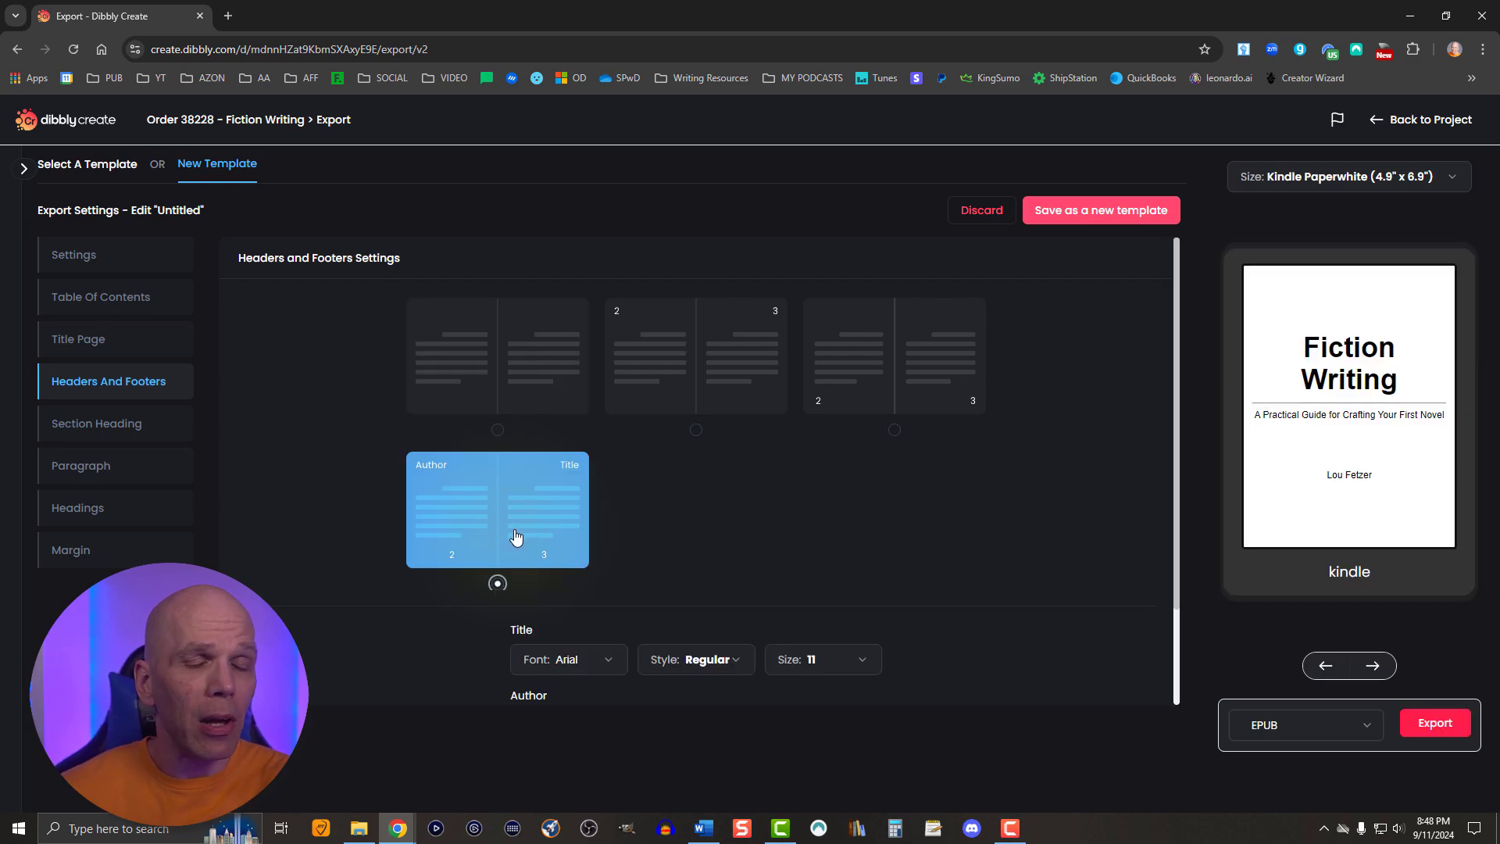
pyautogui.scroll(-2, 568, 575)
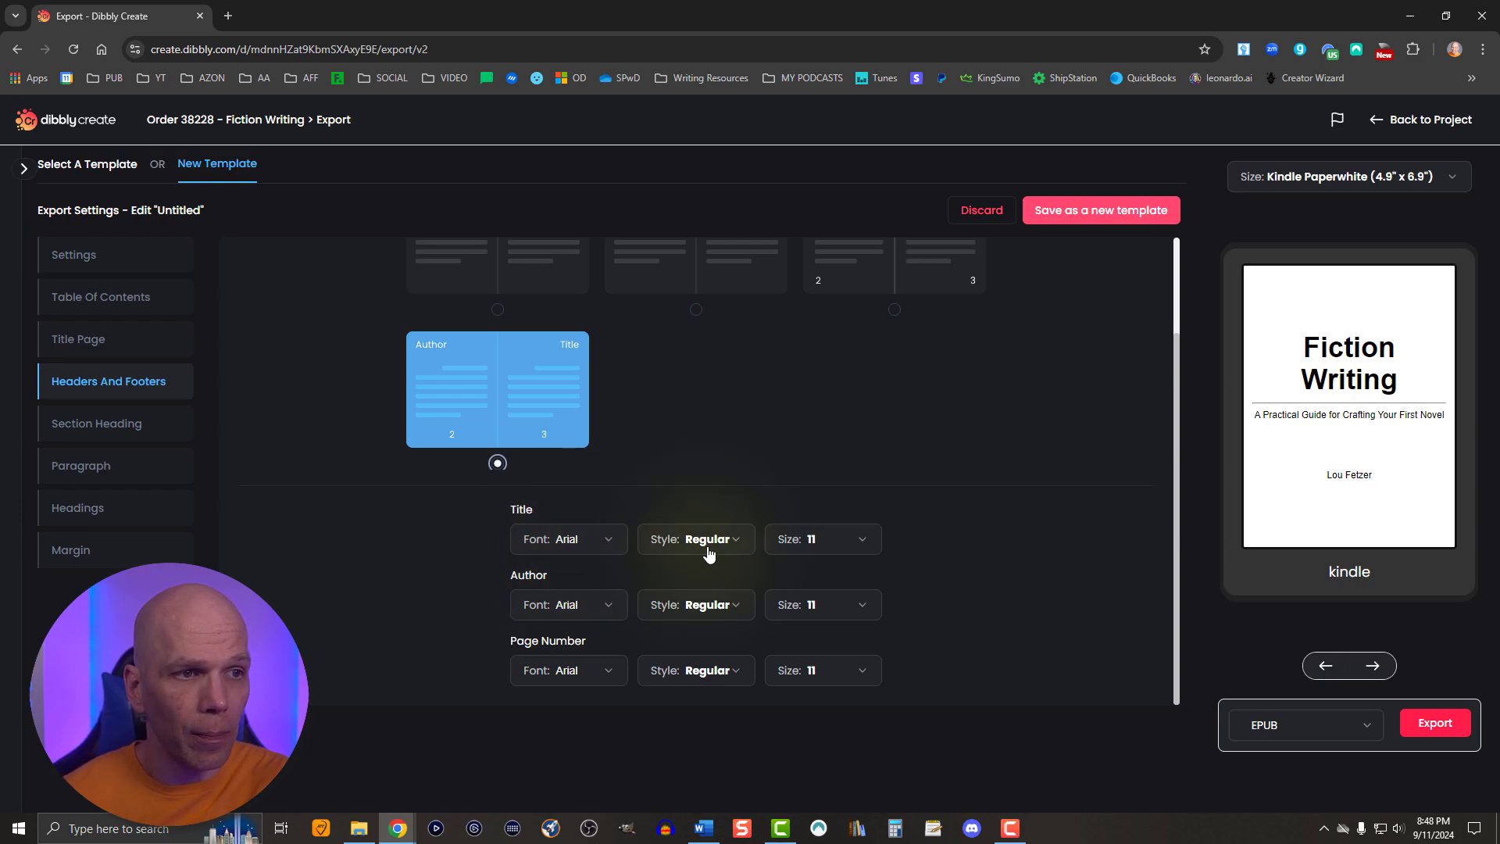
pyautogui.click(808, 542)
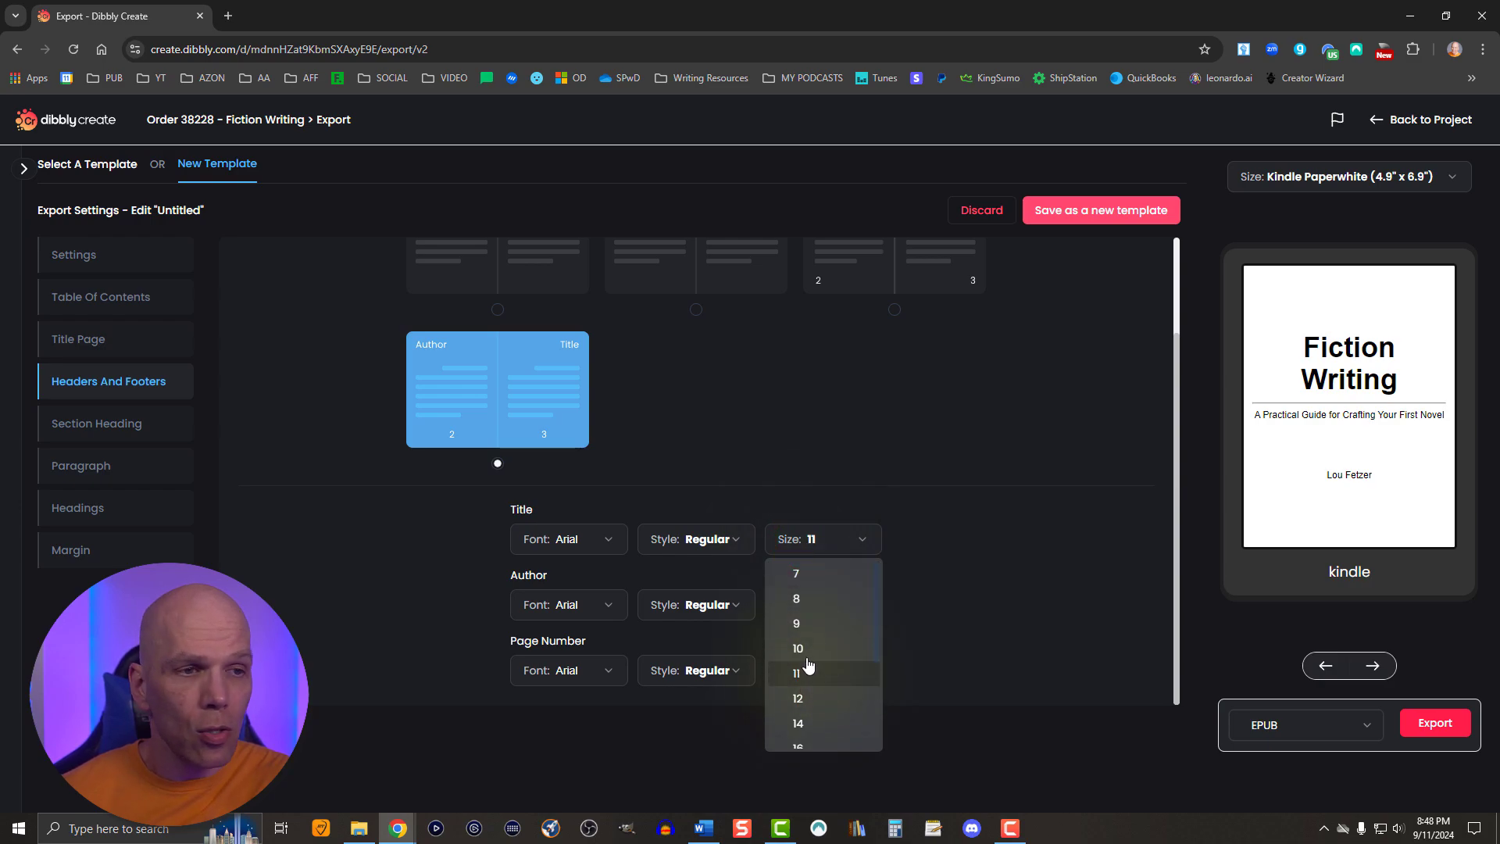
pyautogui.click(798, 649)
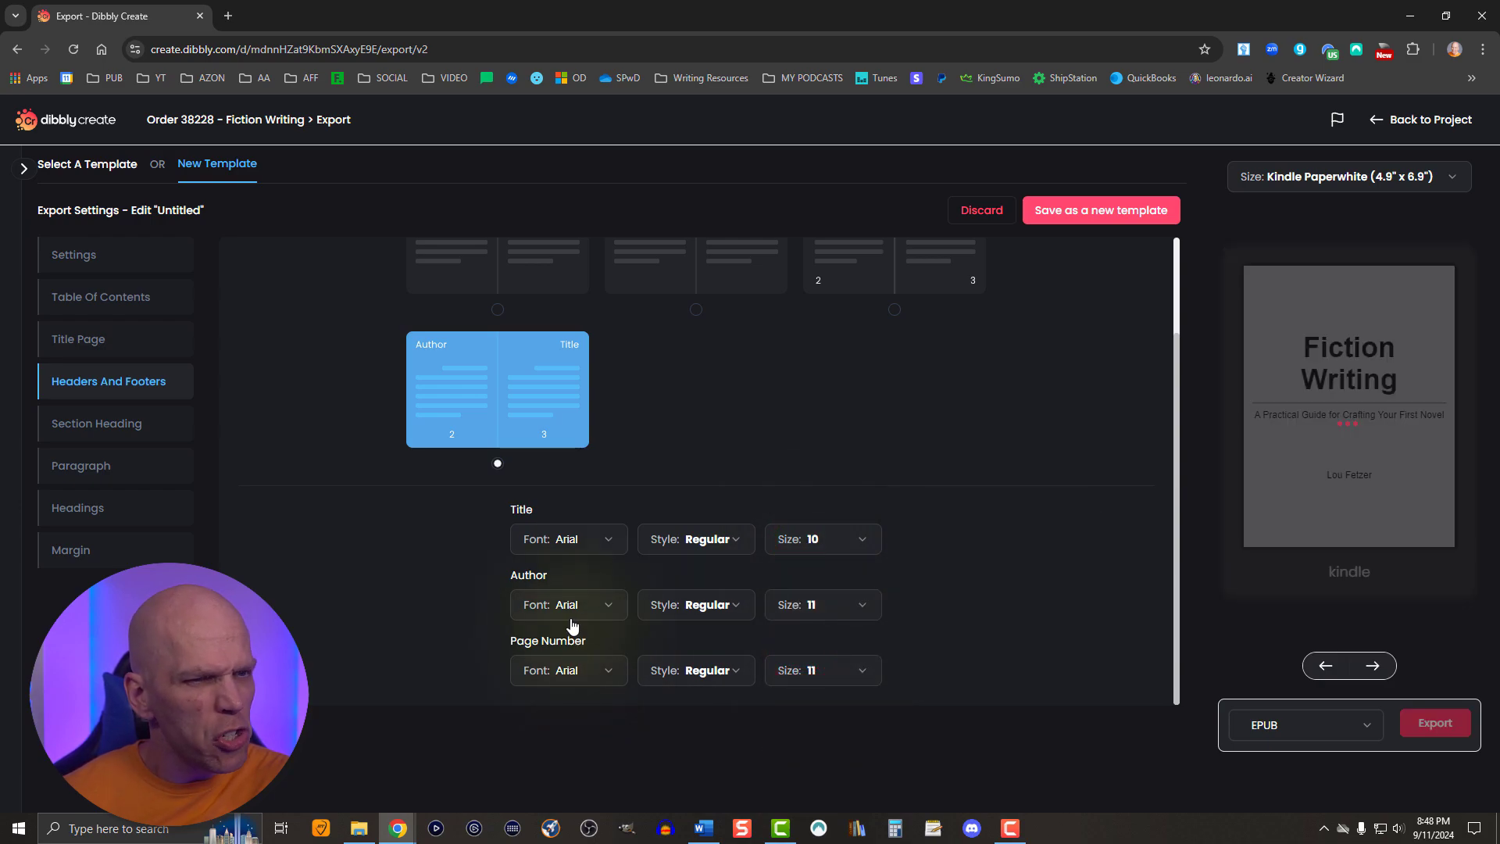
pyautogui.click(808, 606)
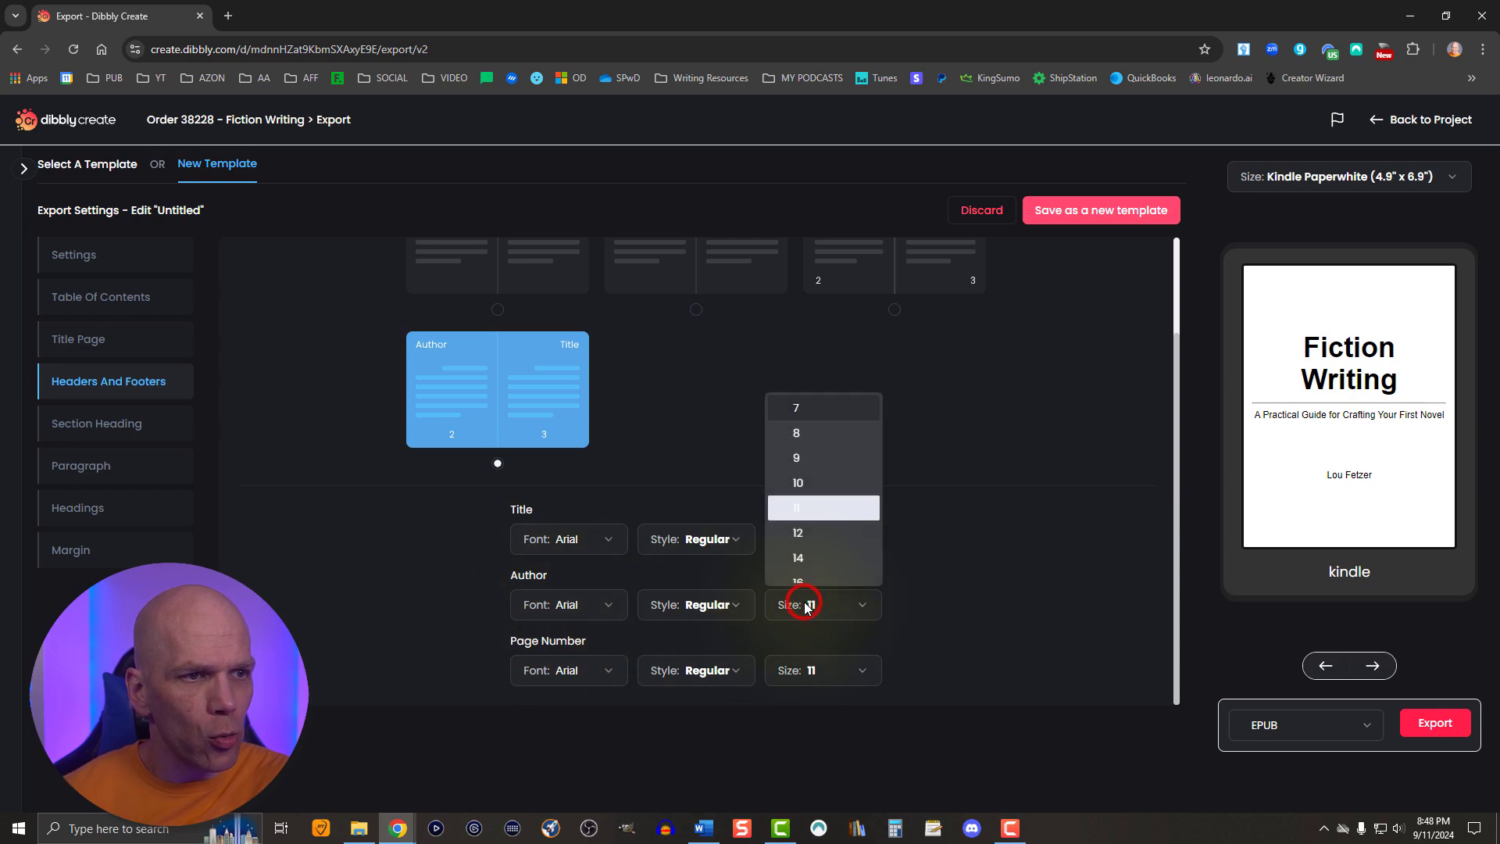
pyautogui.click(798, 482)
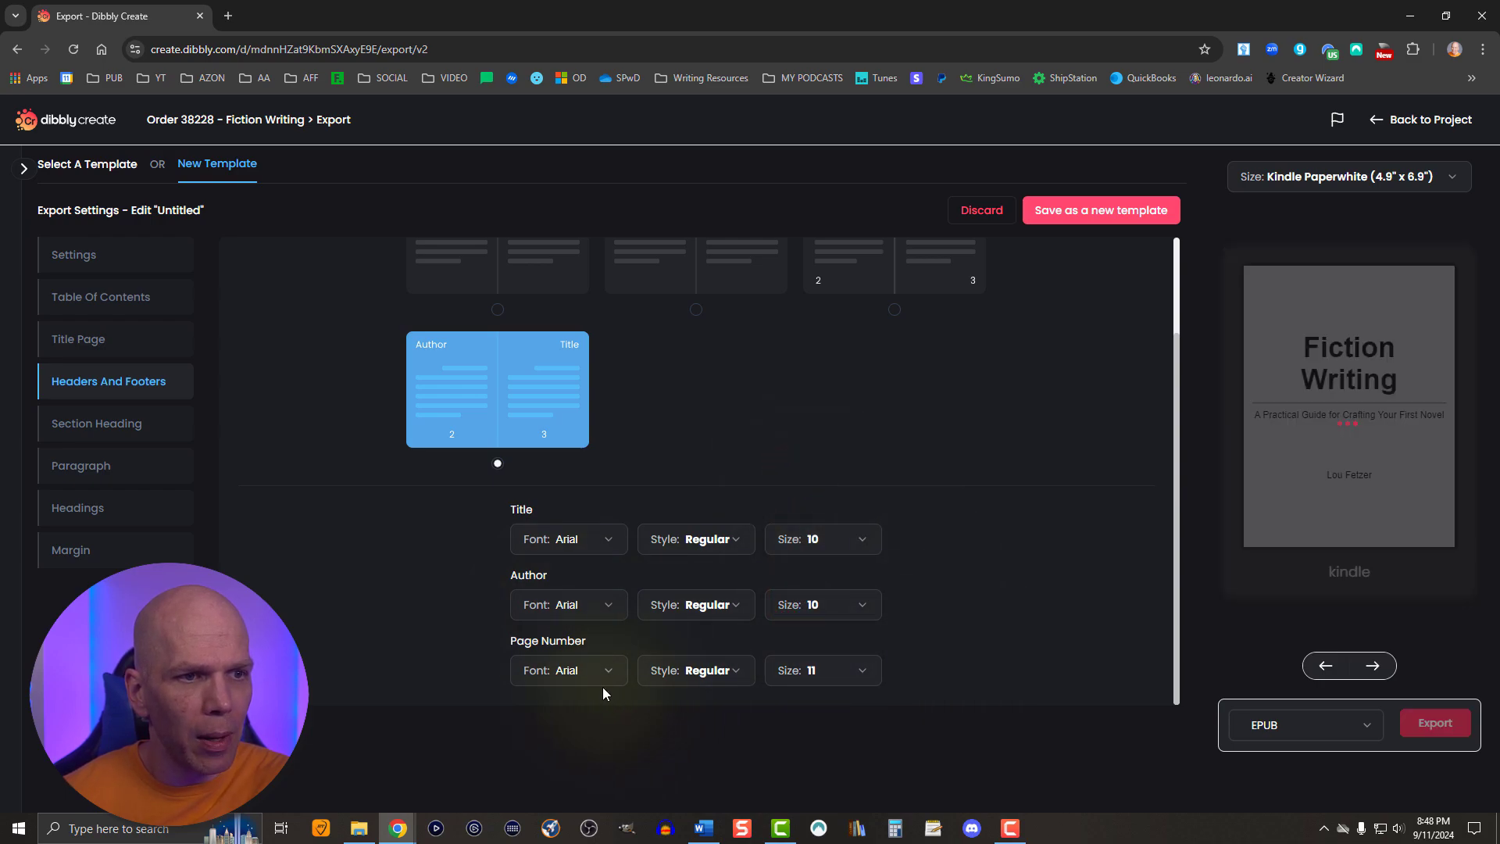
# - Set the page number text in the headers and footers settings to size 10
pyautogui.click(814, 671)
pyautogui.click(806, 557)
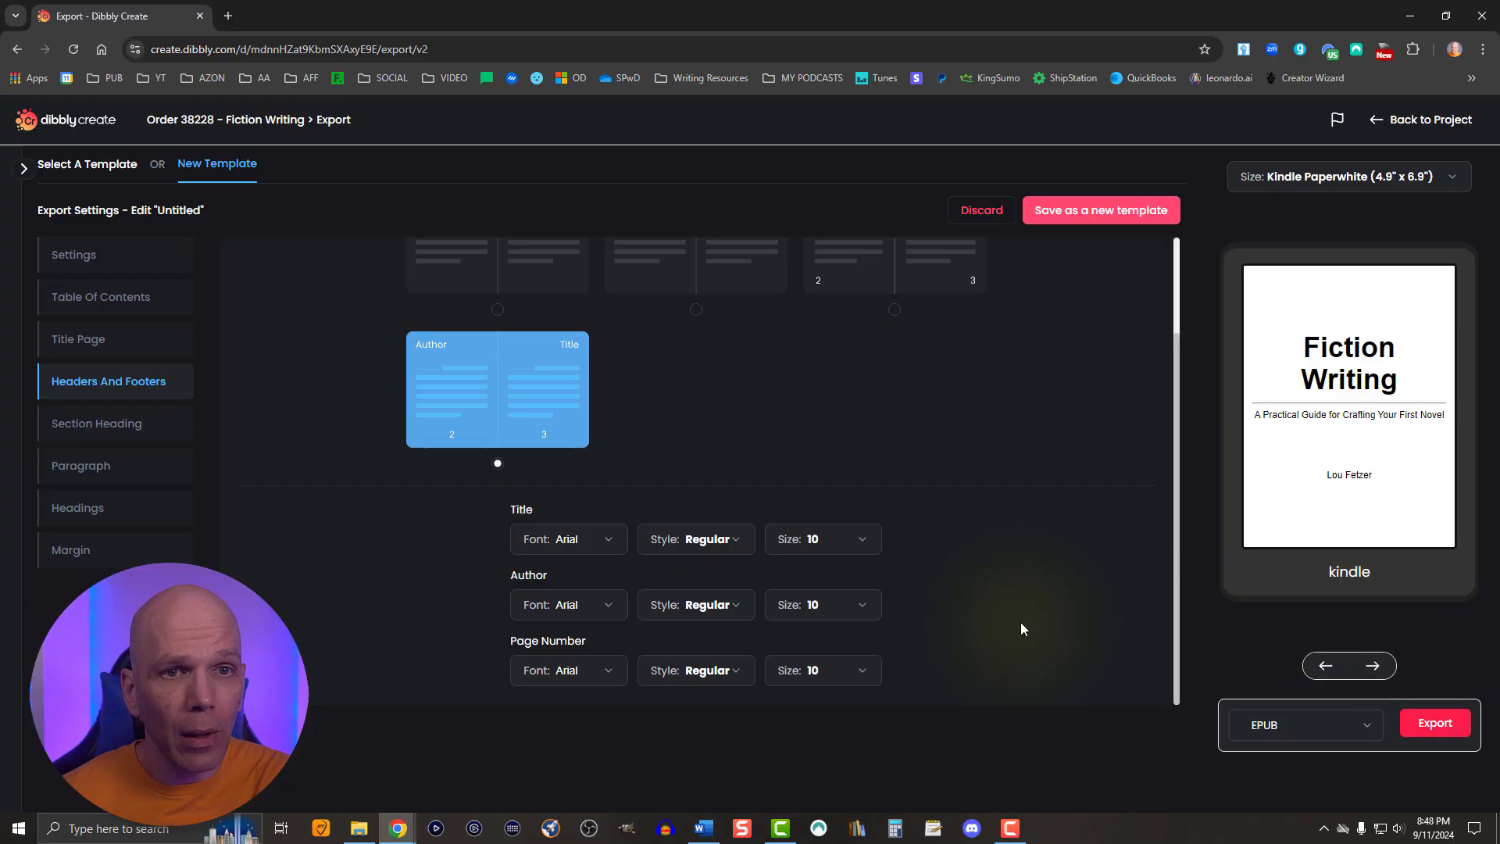
# - Open the section heading settings and page the preview forward to the opening of Chapter 2 to examine its heading
pyautogui.click(115, 426)
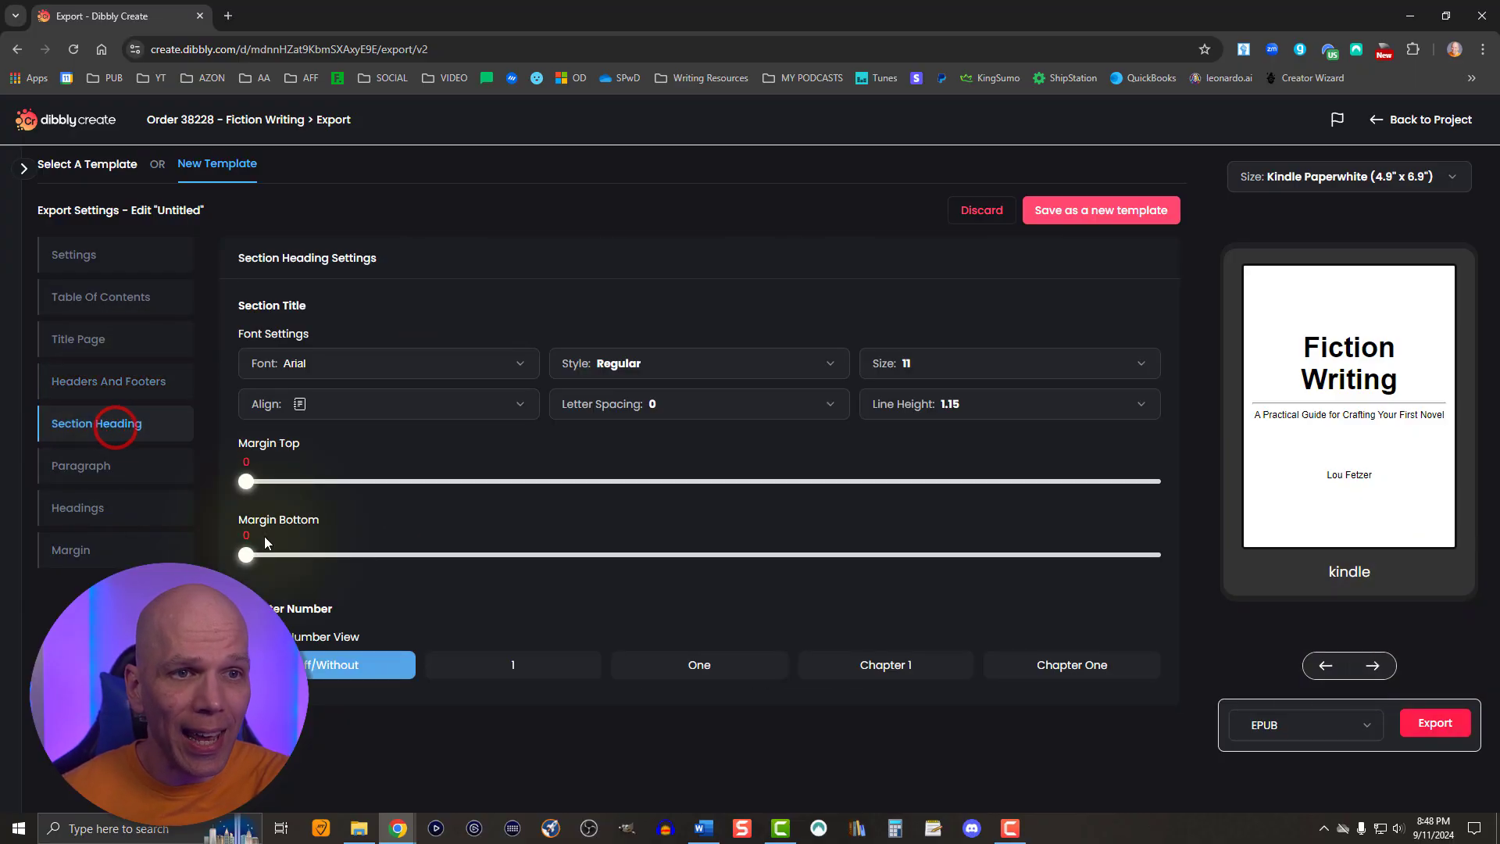
pyautogui.click(1361, 666)
pyautogui.click(1364, 666)
pyautogui.click(1365, 665)
pyautogui.click(1366, 667)
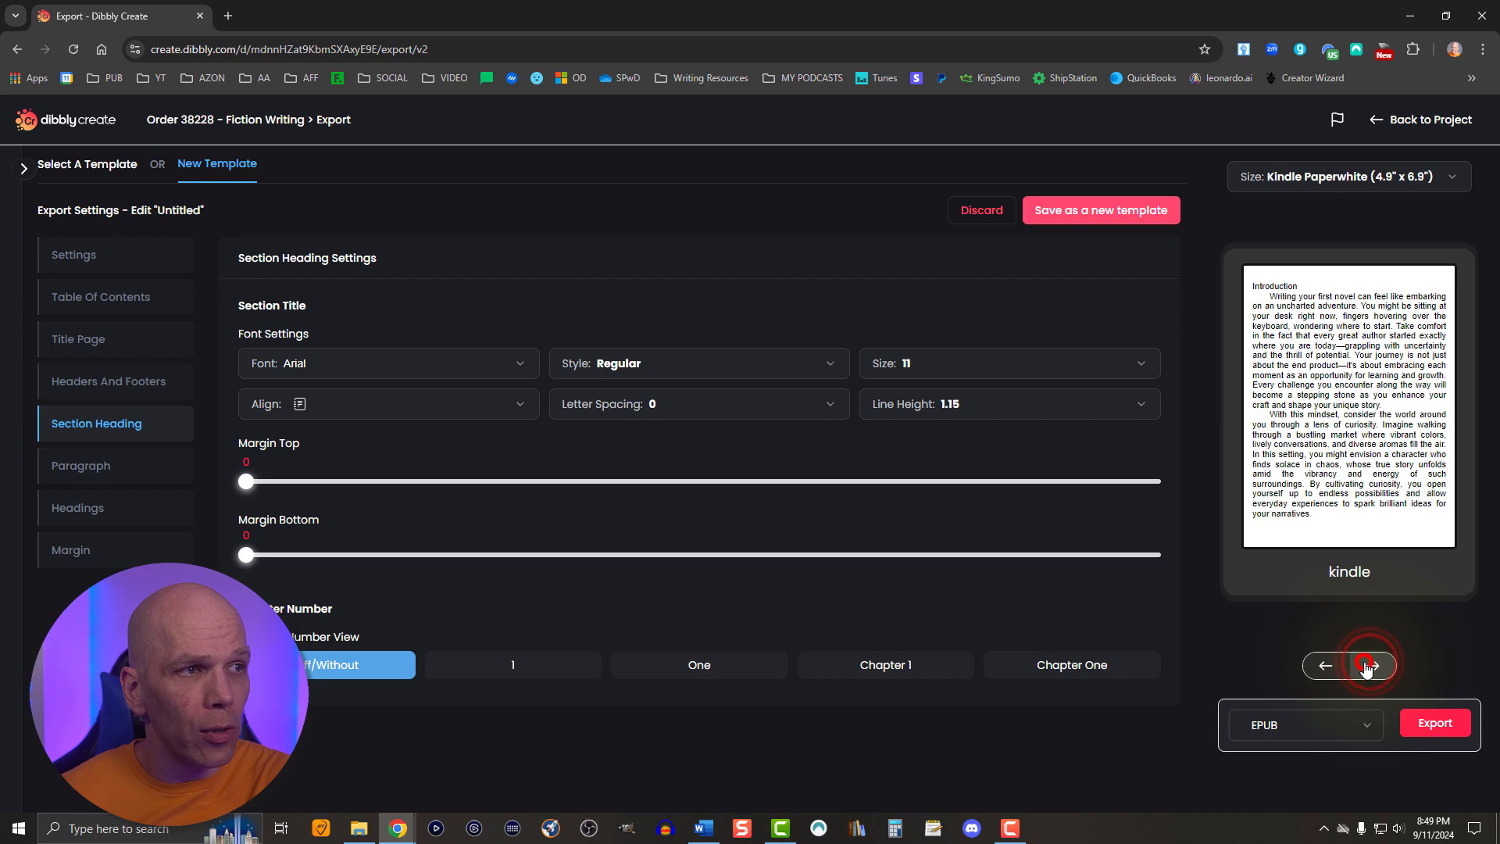
pyautogui.click(1365, 666)
pyautogui.click(1365, 666)
pyautogui.click(1366, 666)
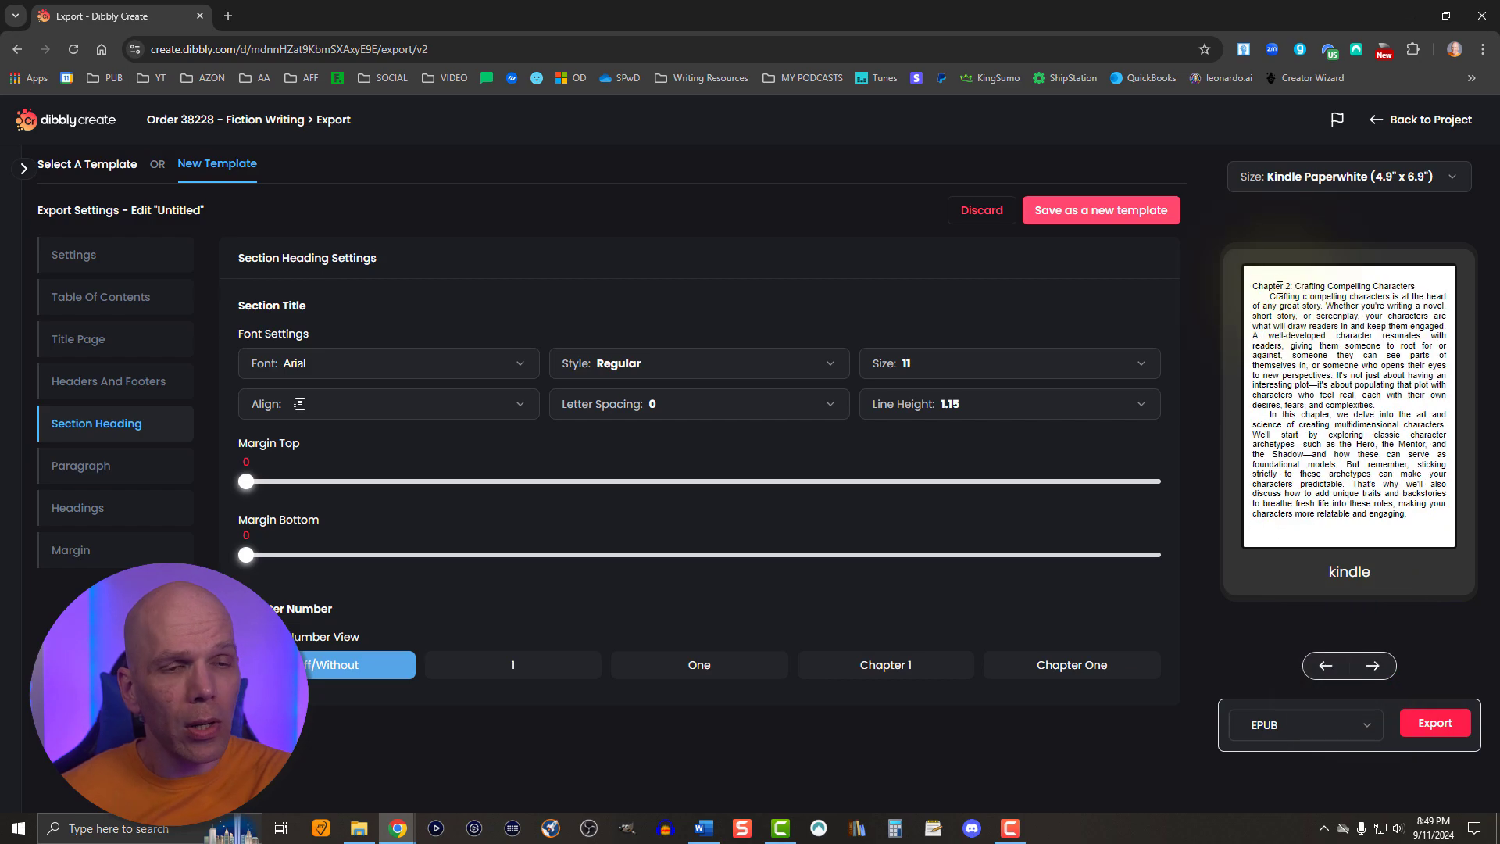
# - Set the section title font to Times New Roman at size 18
pyautogui.click(343, 374)
pyautogui.scroll(-10, 414, 436)
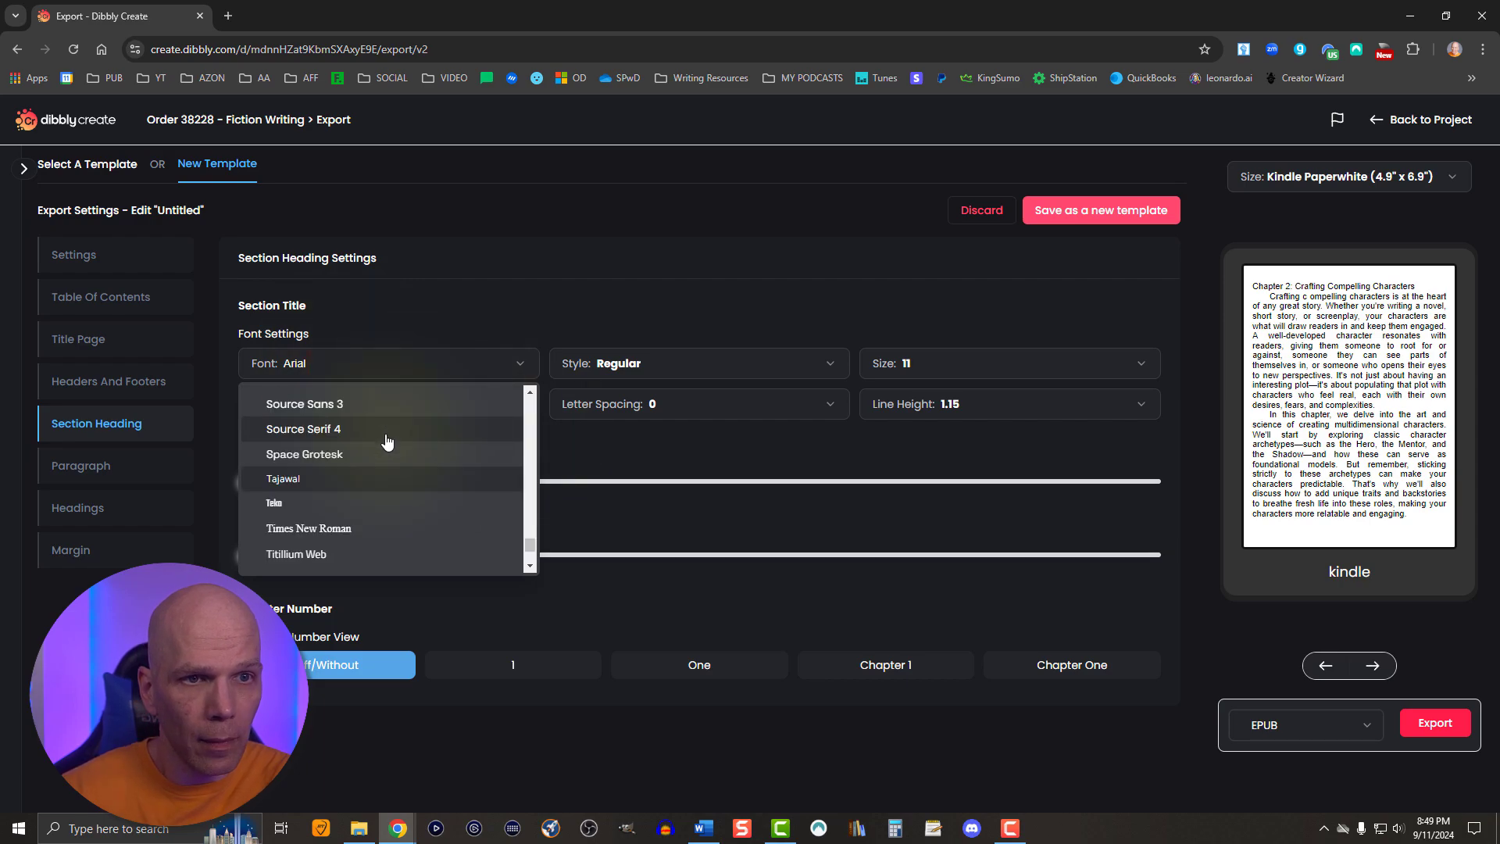
pyautogui.click(347, 525)
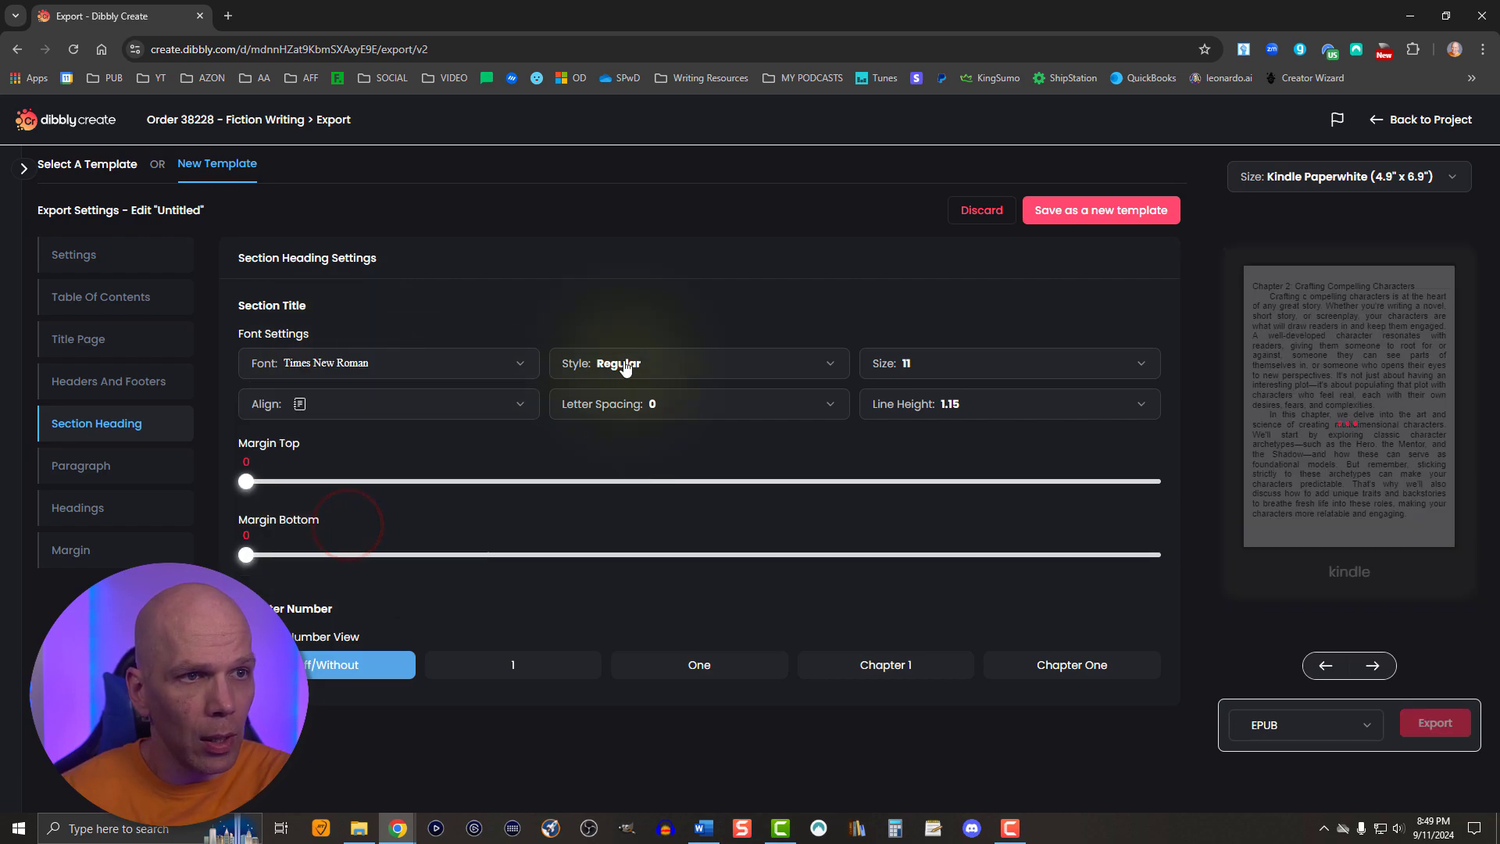
pyautogui.click(906, 370)
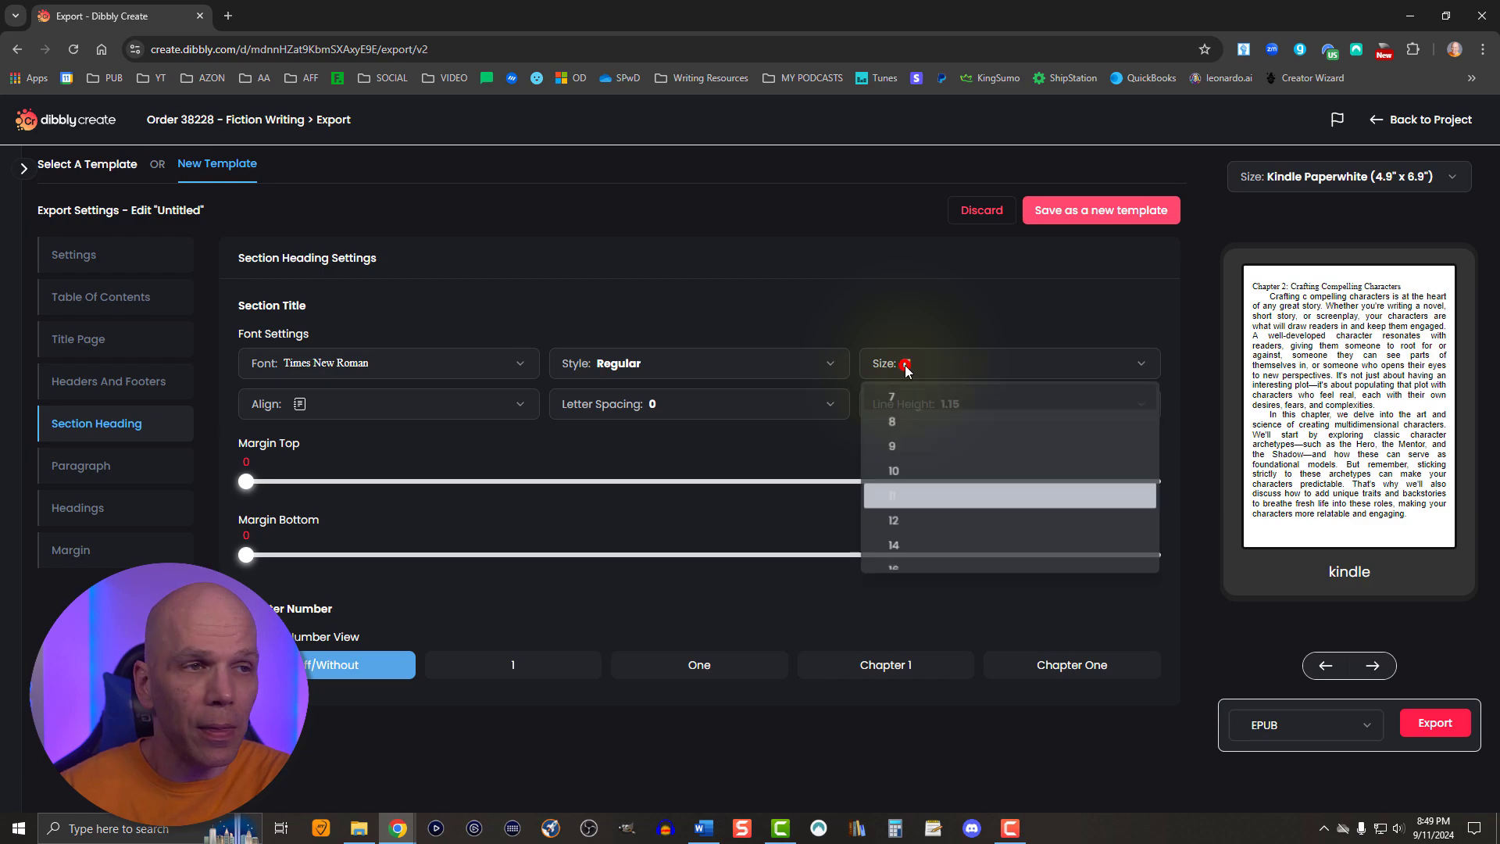
pyautogui.scroll(-3, 900, 466)
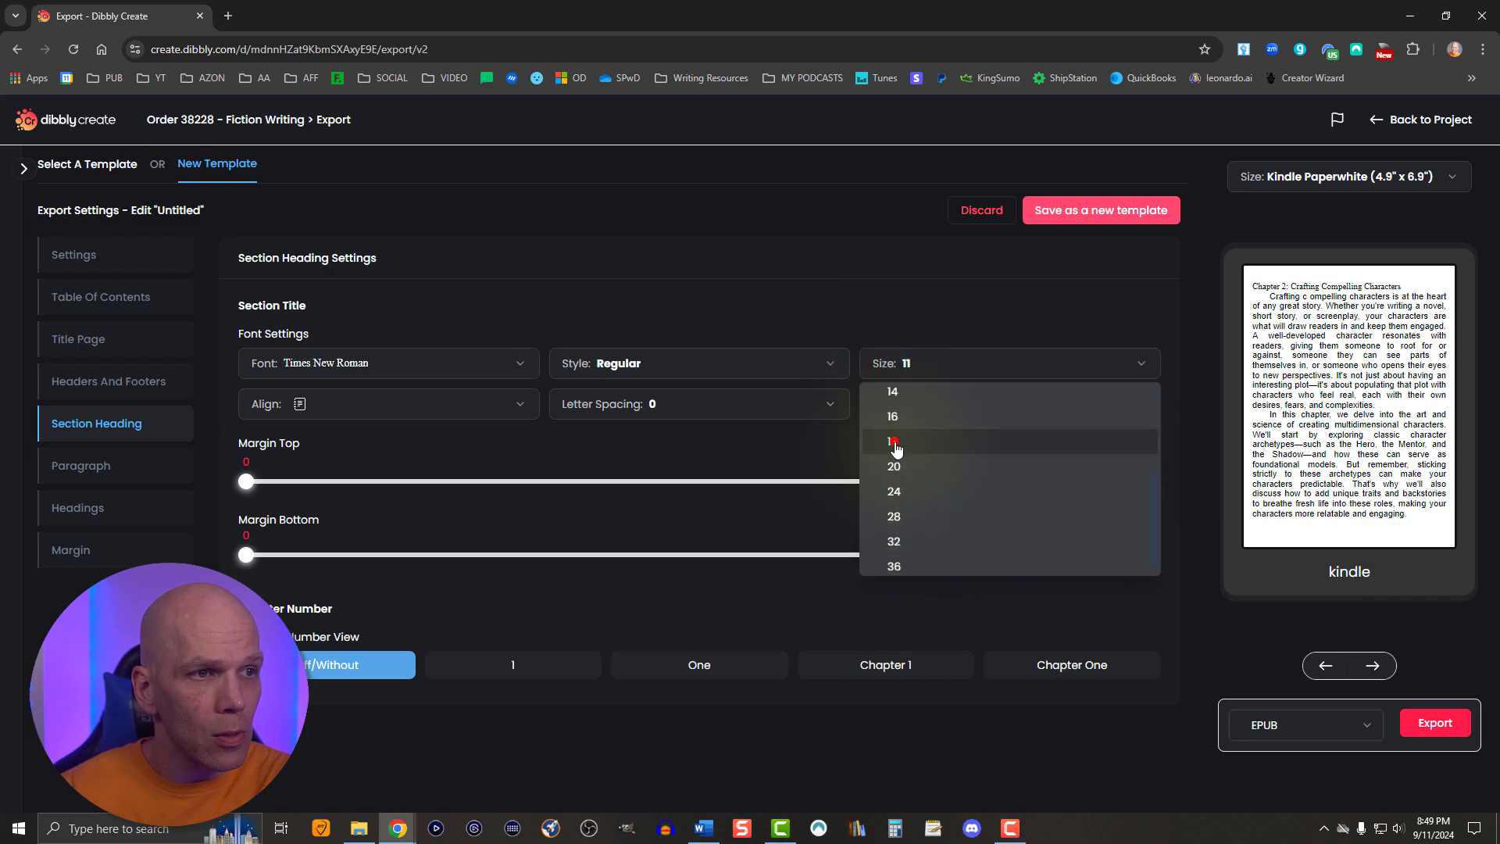
pyautogui.click(893, 440)
# - Justify the section title and set its style to Bold
pyautogui.click(351, 412)
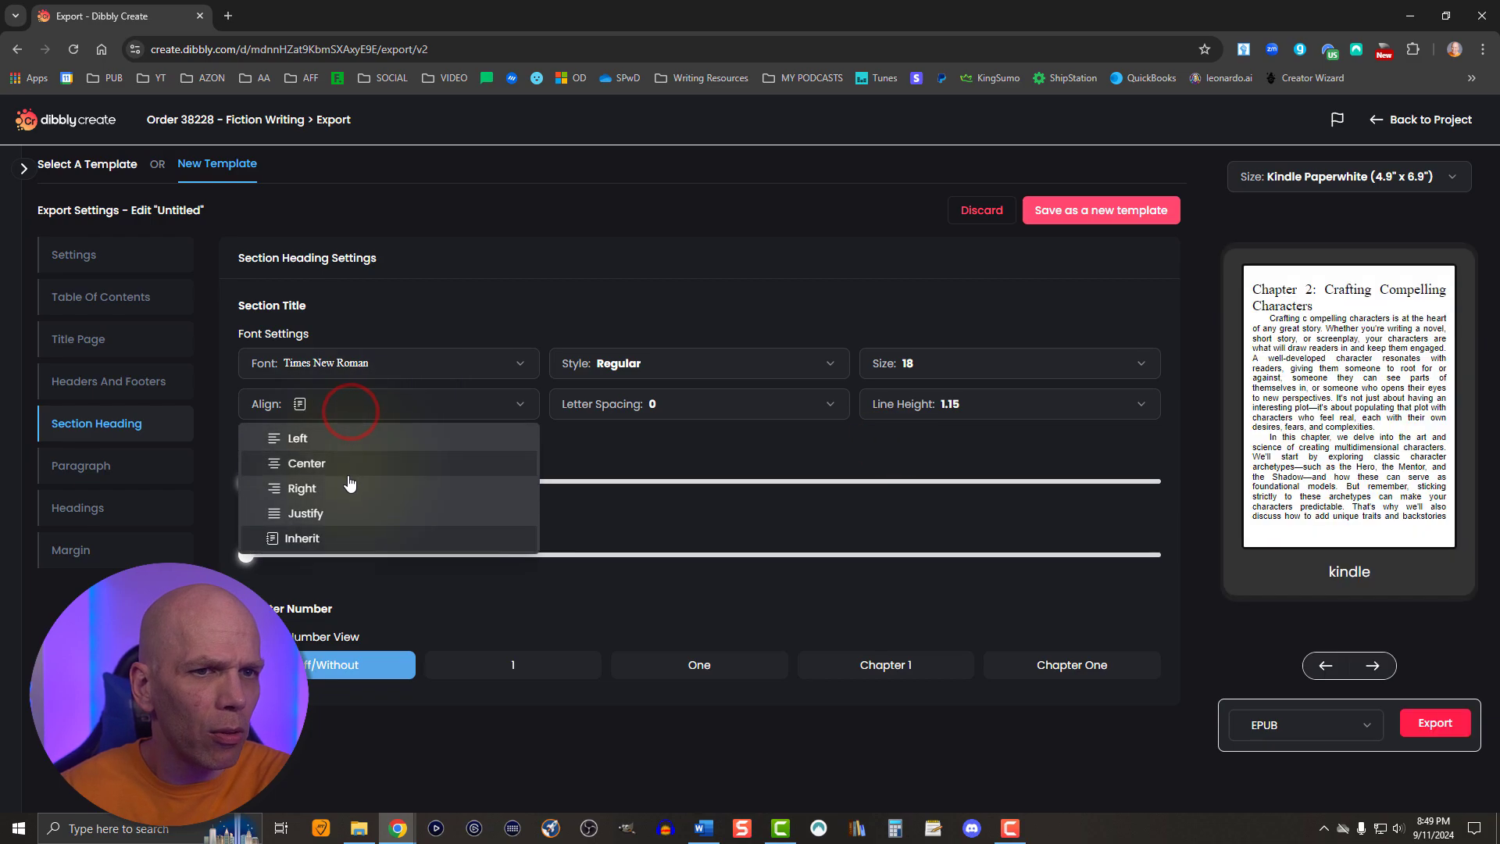
pyautogui.click(344, 519)
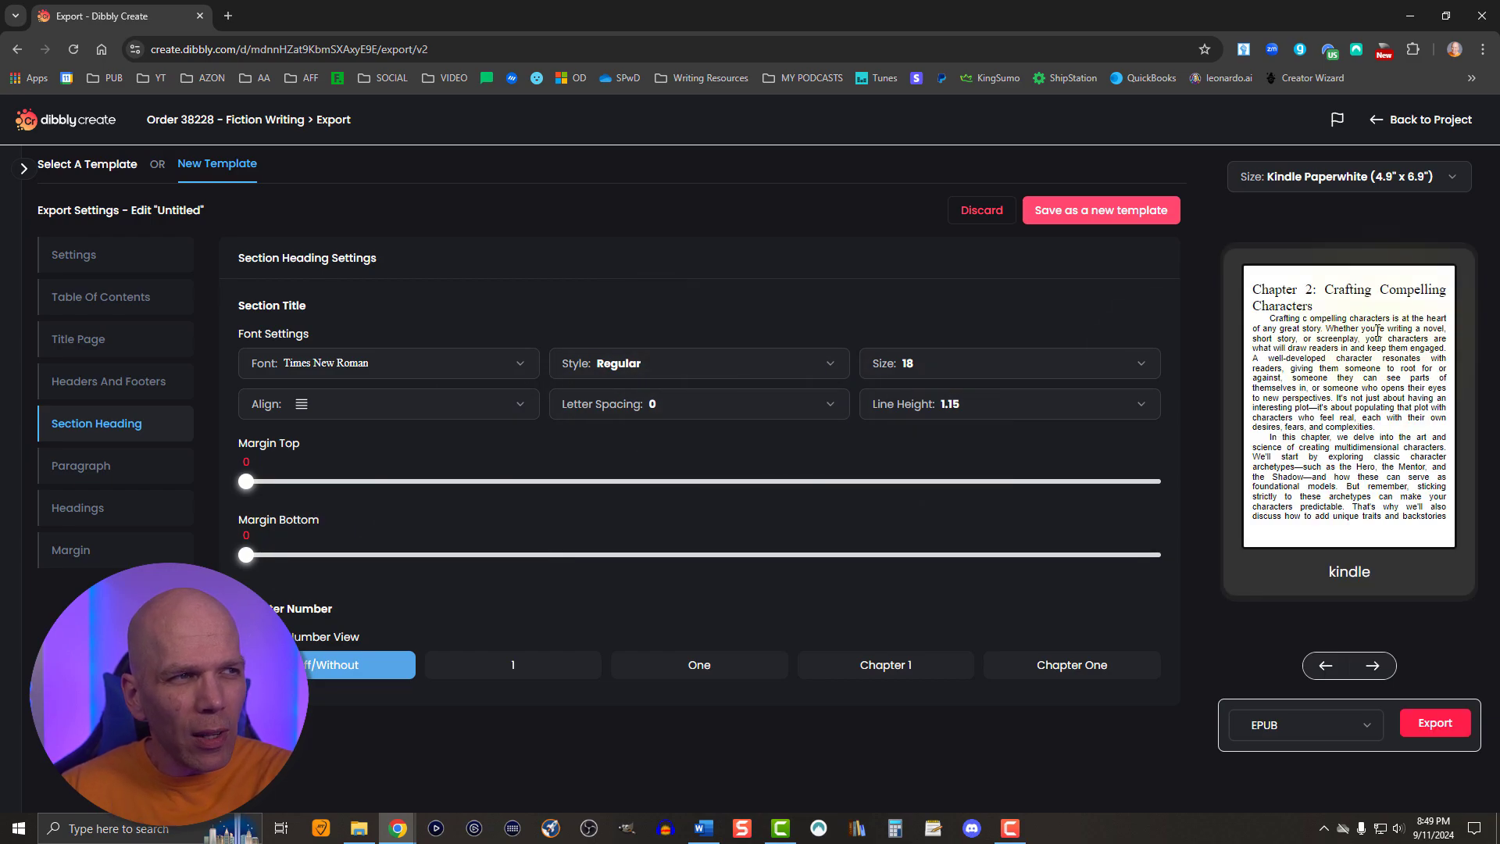
pyautogui.click(669, 366)
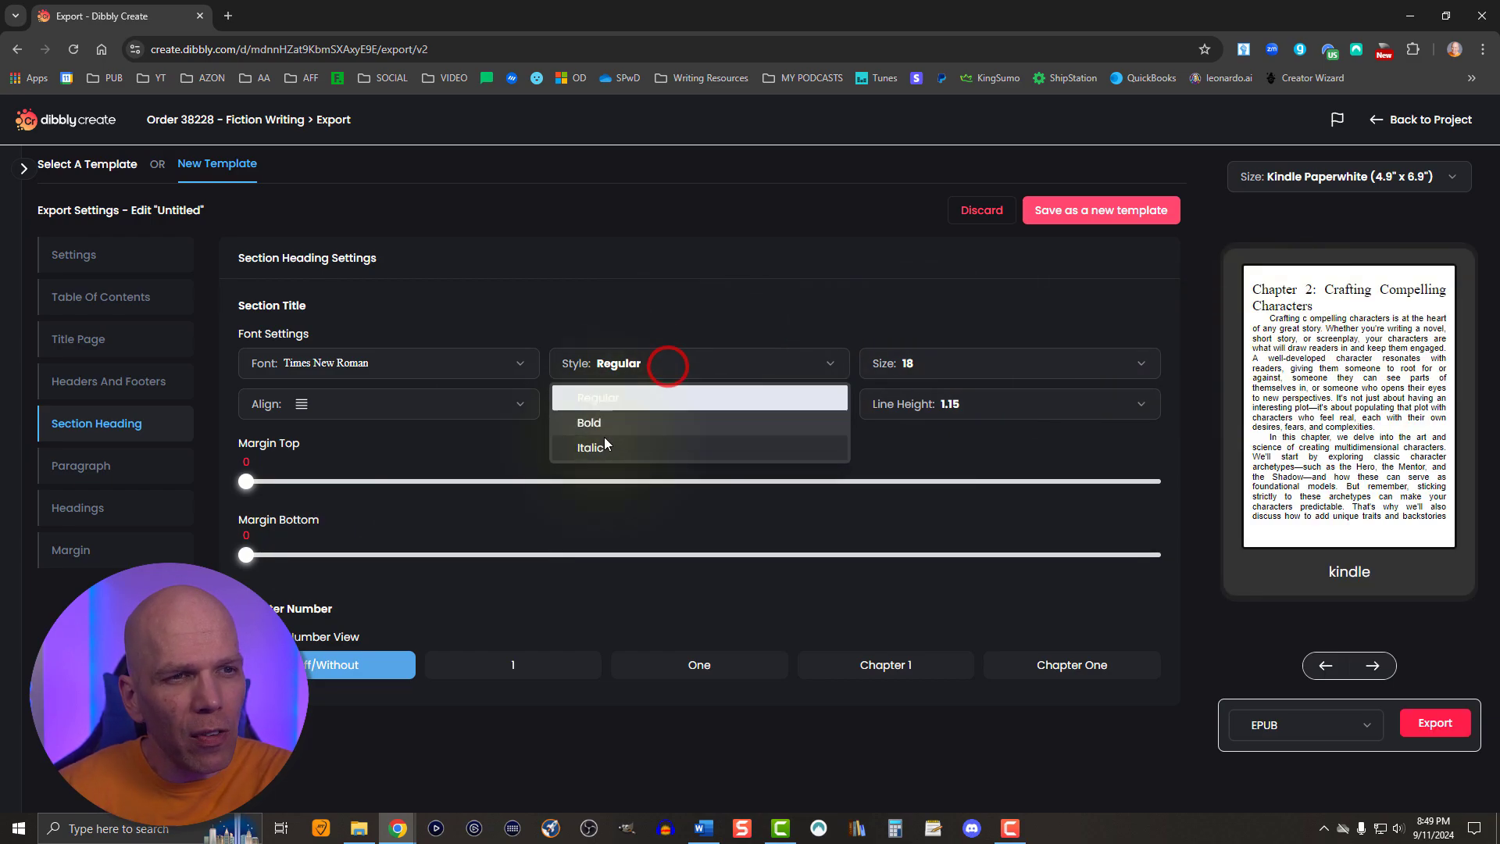
pyautogui.click(606, 433)
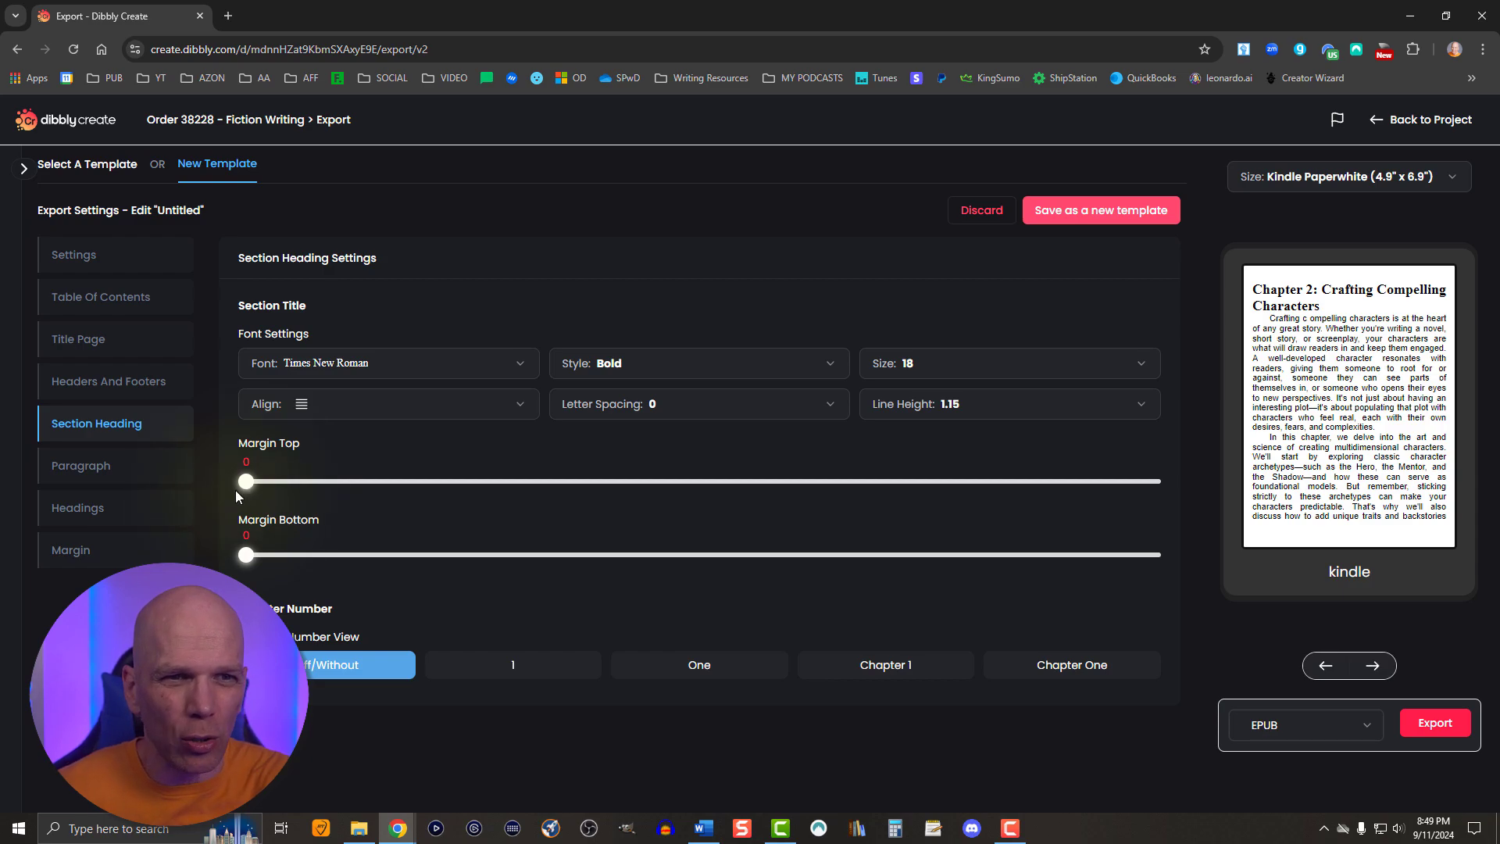
# - Give the section title a top margin of 2 and a bottom margin of 1
pyautogui.moveTo(249, 484); pyautogui.dragTo(389, 486)
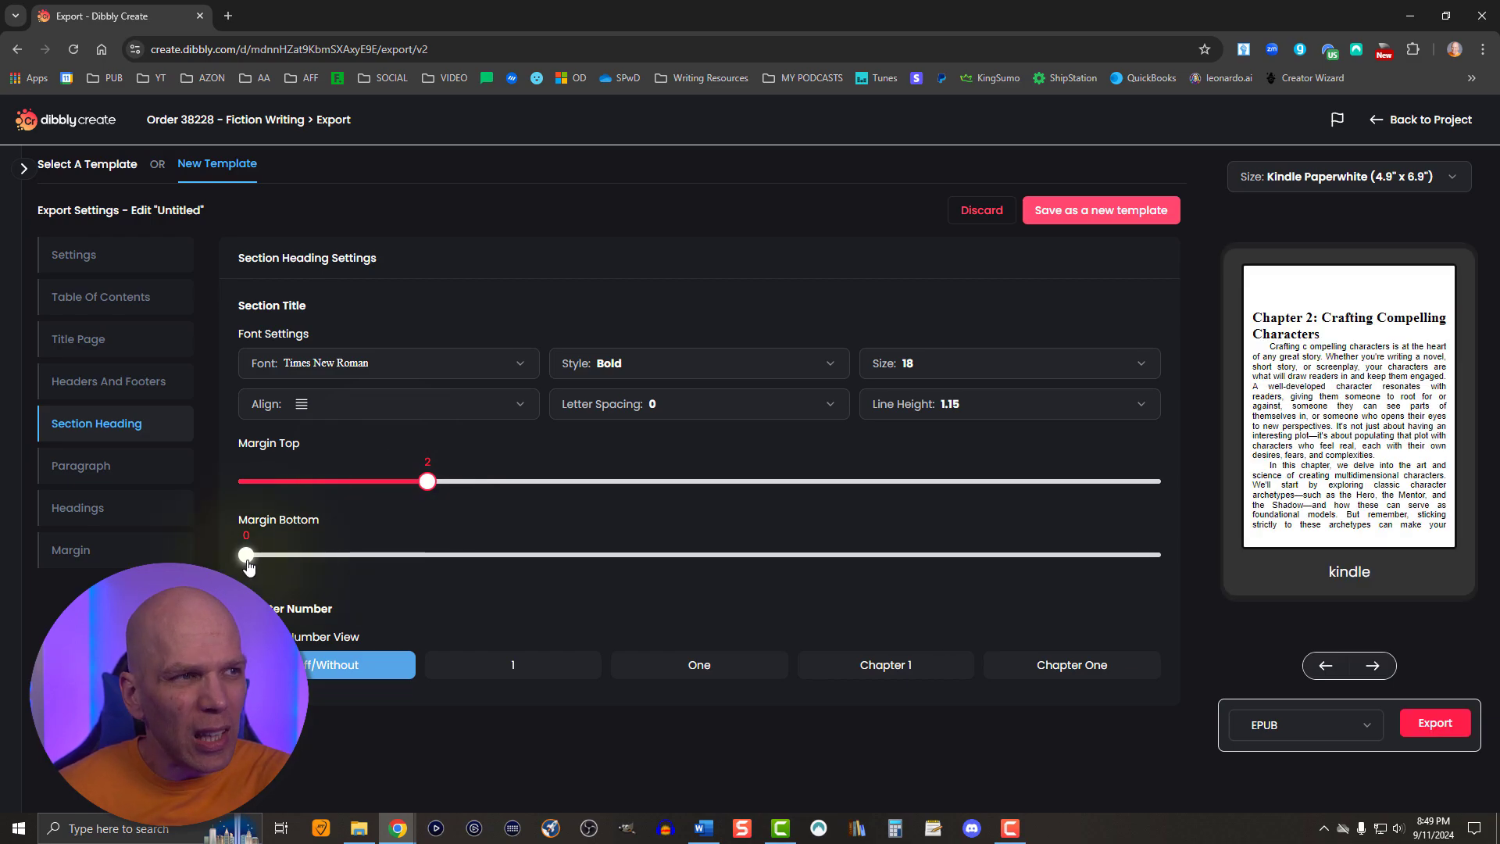
pyautogui.moveTo(247, 560); pyautogui.dragTo(333, 560)
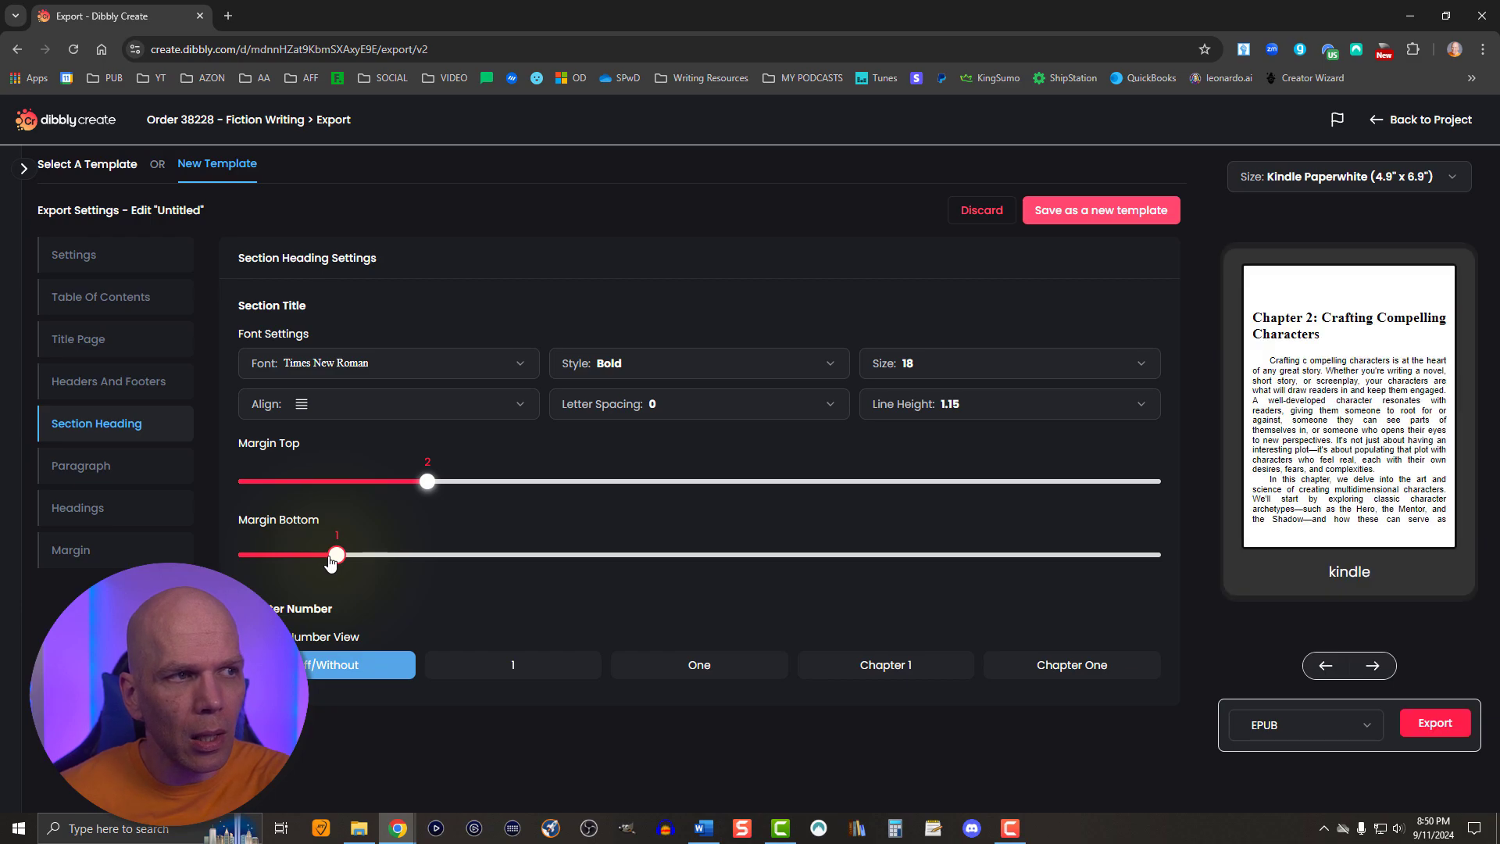
pyautogui.moveTo(332, 561)
pyautogui.mouseDown()
pyautogui.moveTo(427, 555)
pyautogui.moveTo(358, 556)
pyautogui.mouseUp()
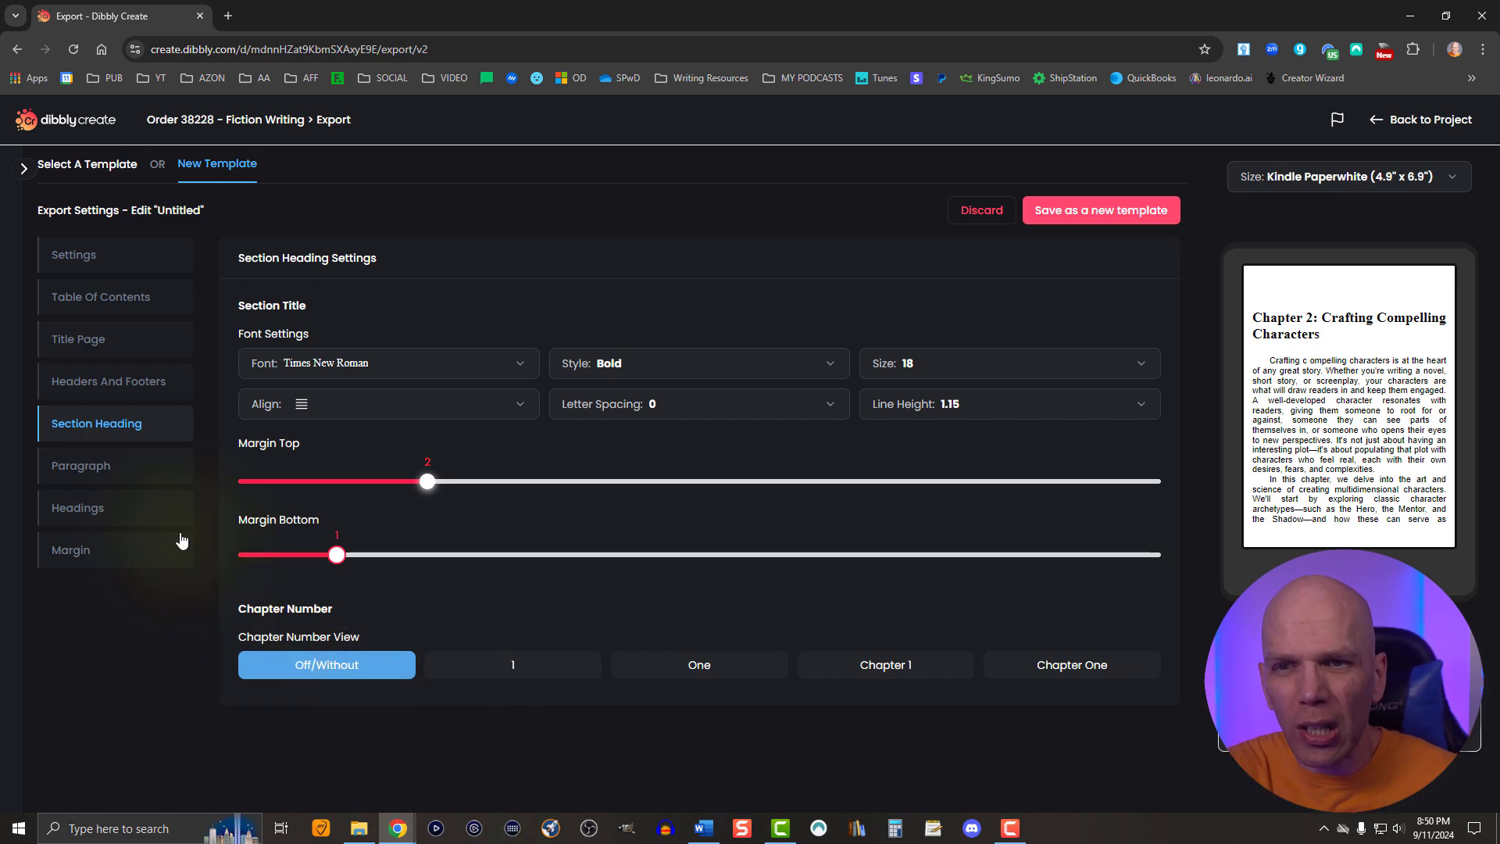
# - Open the paragraph settings and try drop caps and lead in small caps for the first sentence
pyautogui.click(104, 468)
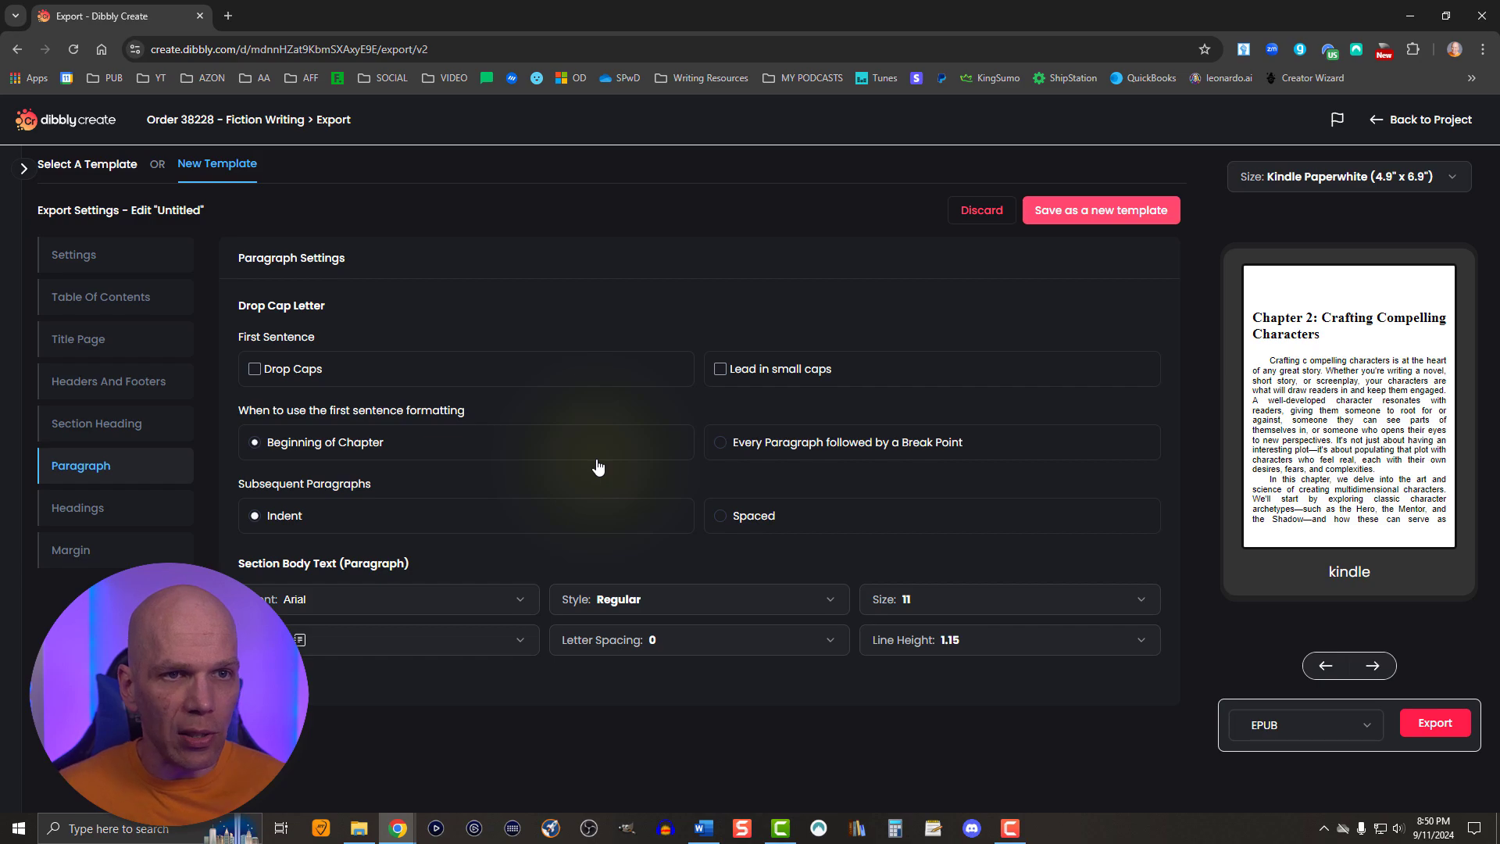
pyautogui.click(255, 369)
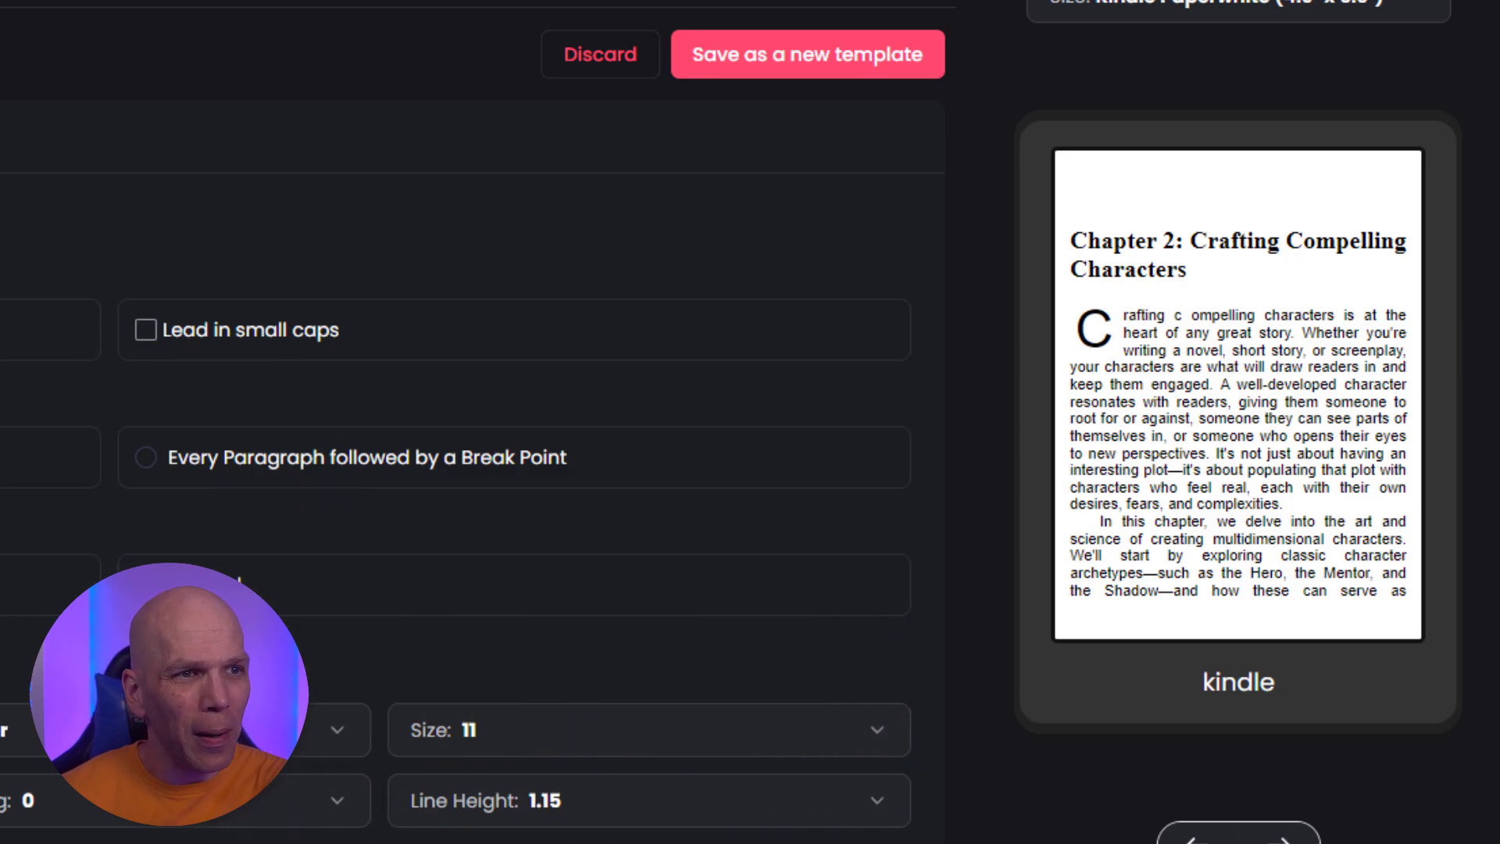
pyautogui.click(146, 332)
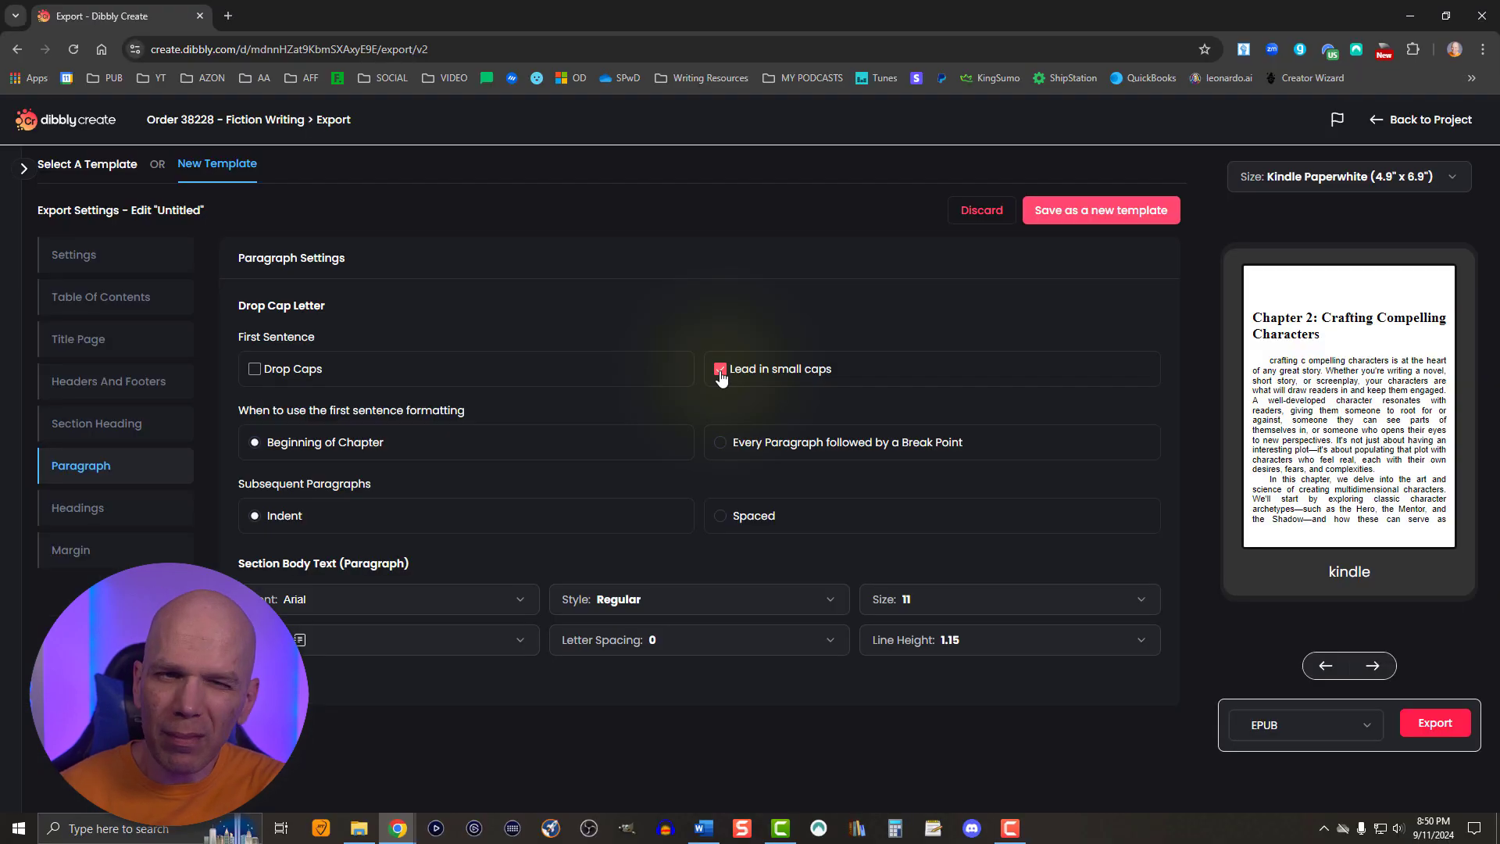
pyautogui.click(720, 372)
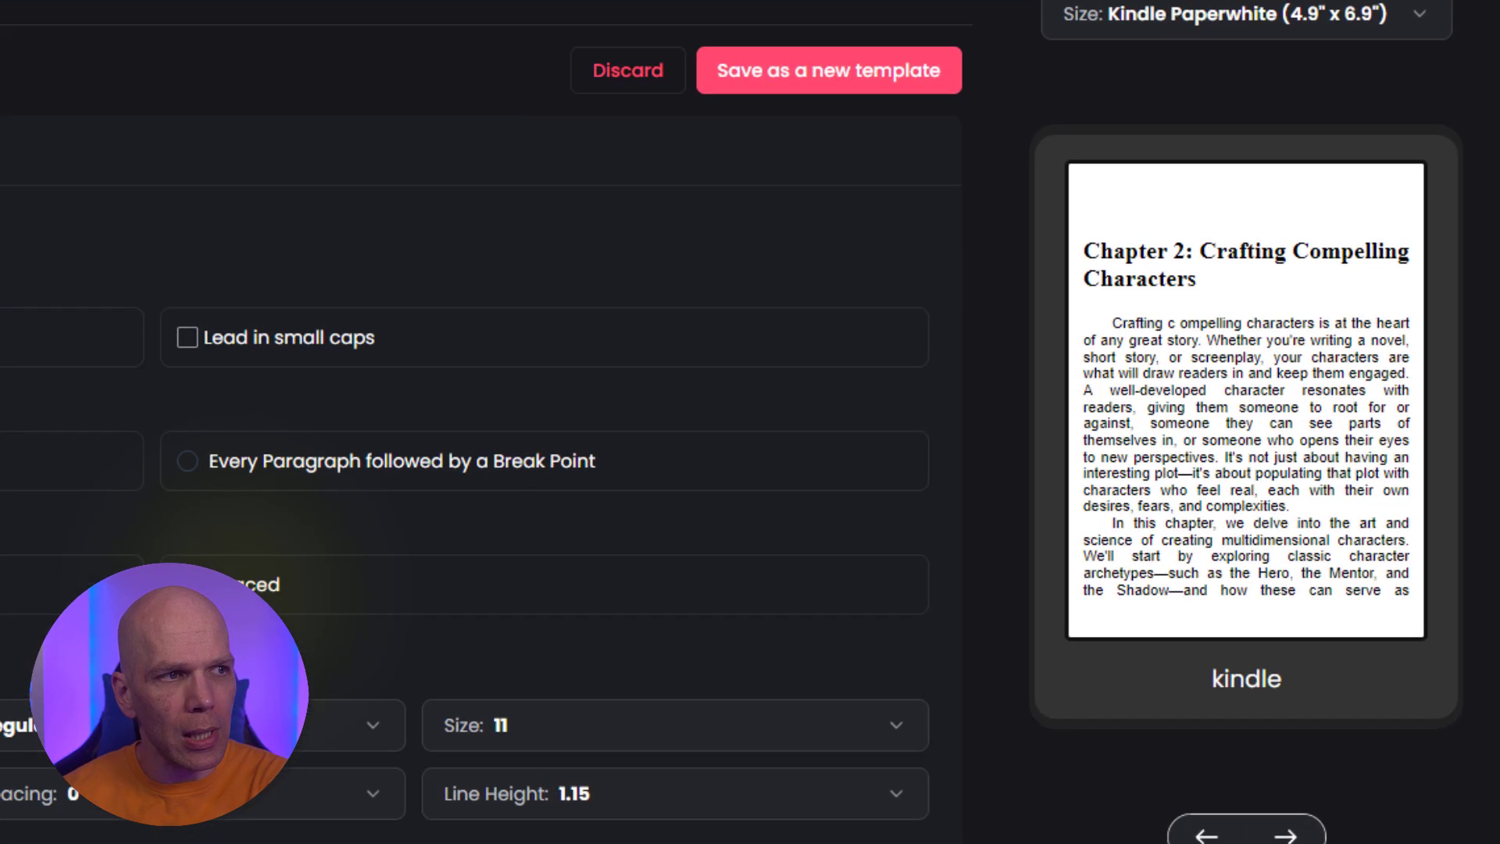
# - Set subsequent paragraphs to Spaced and format the section body text as Times New Roman, size 12, justified
pyautogui.click(199, 585)
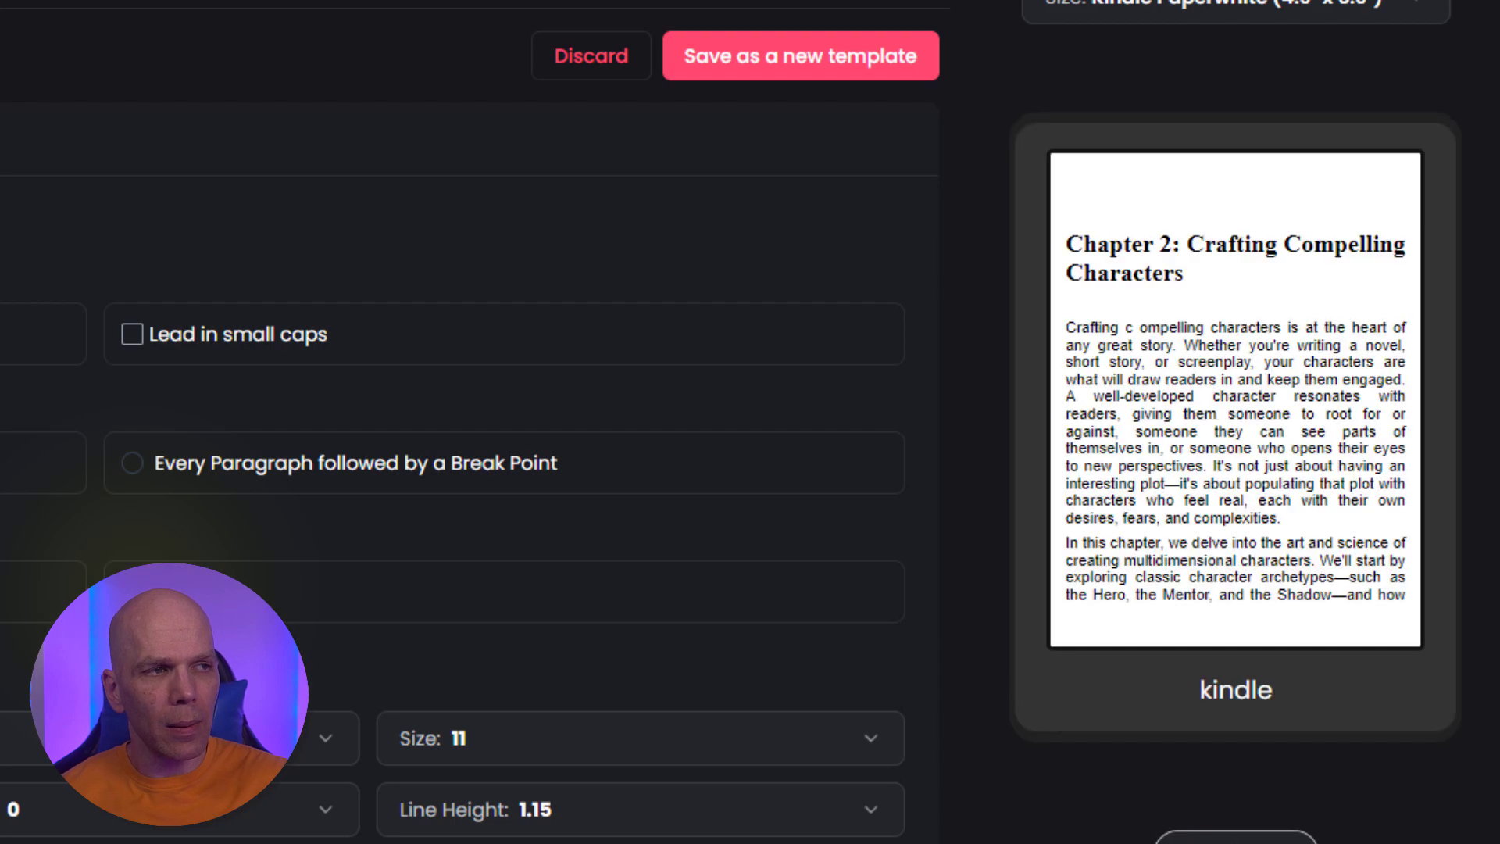
pyautogui.click(1258, 838)
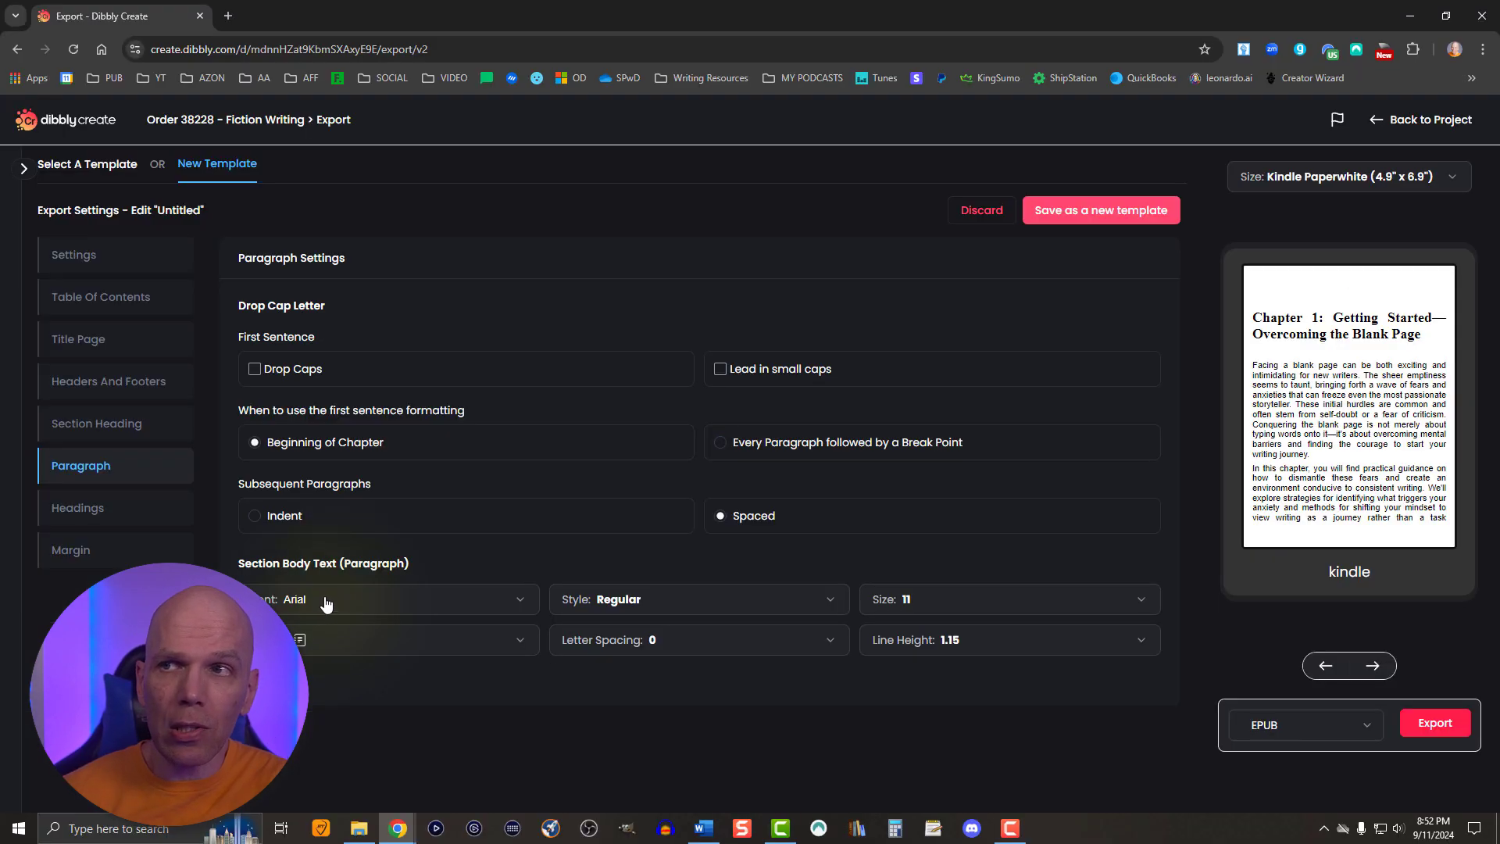
pyautogui.click(326, 600)
pyautogui.scroll(-15, 344, 561)
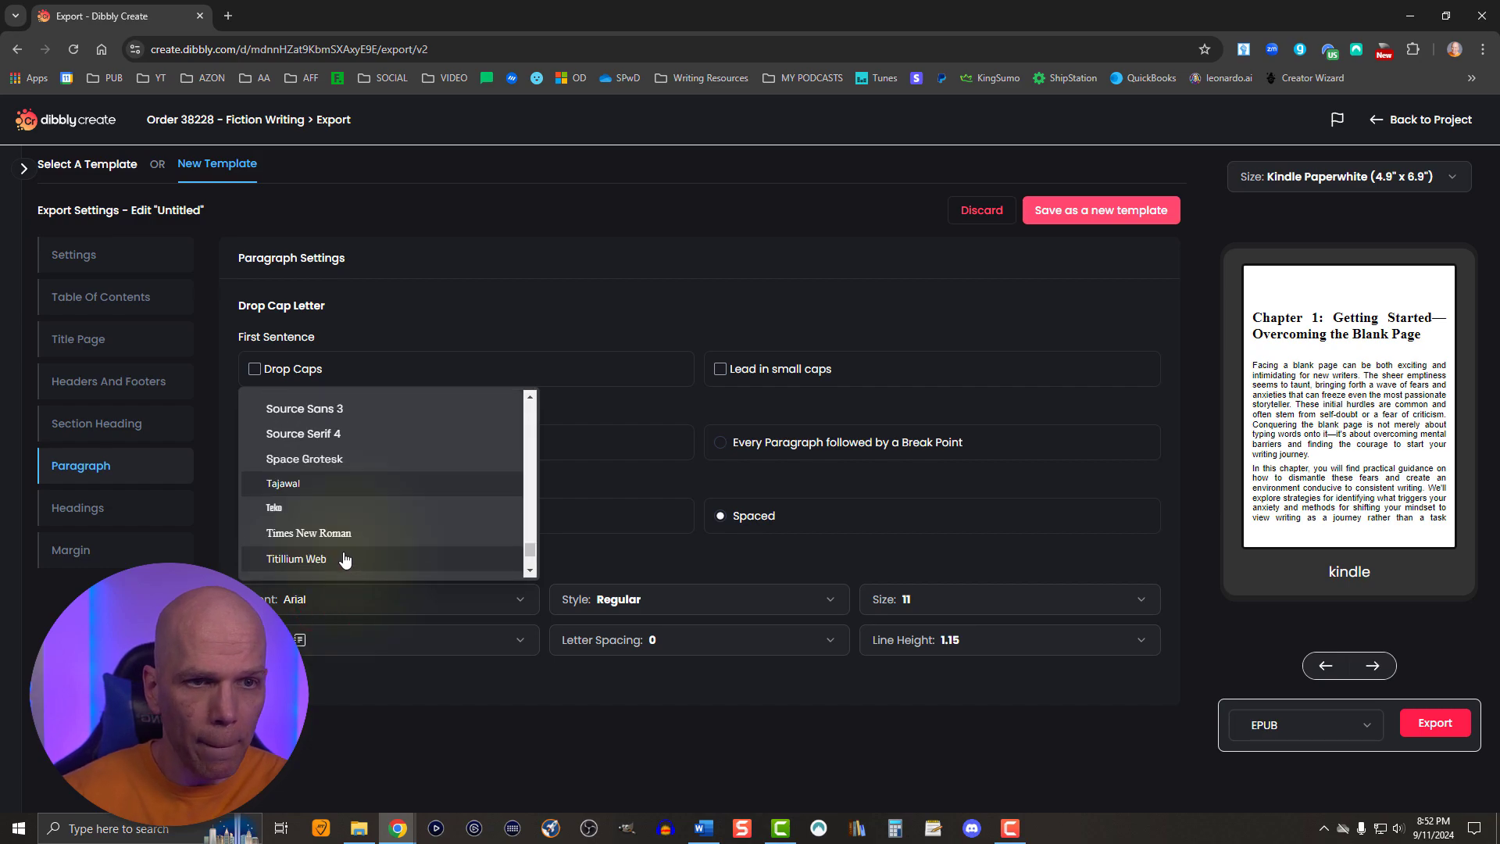
pyautogui.click(324, 537)
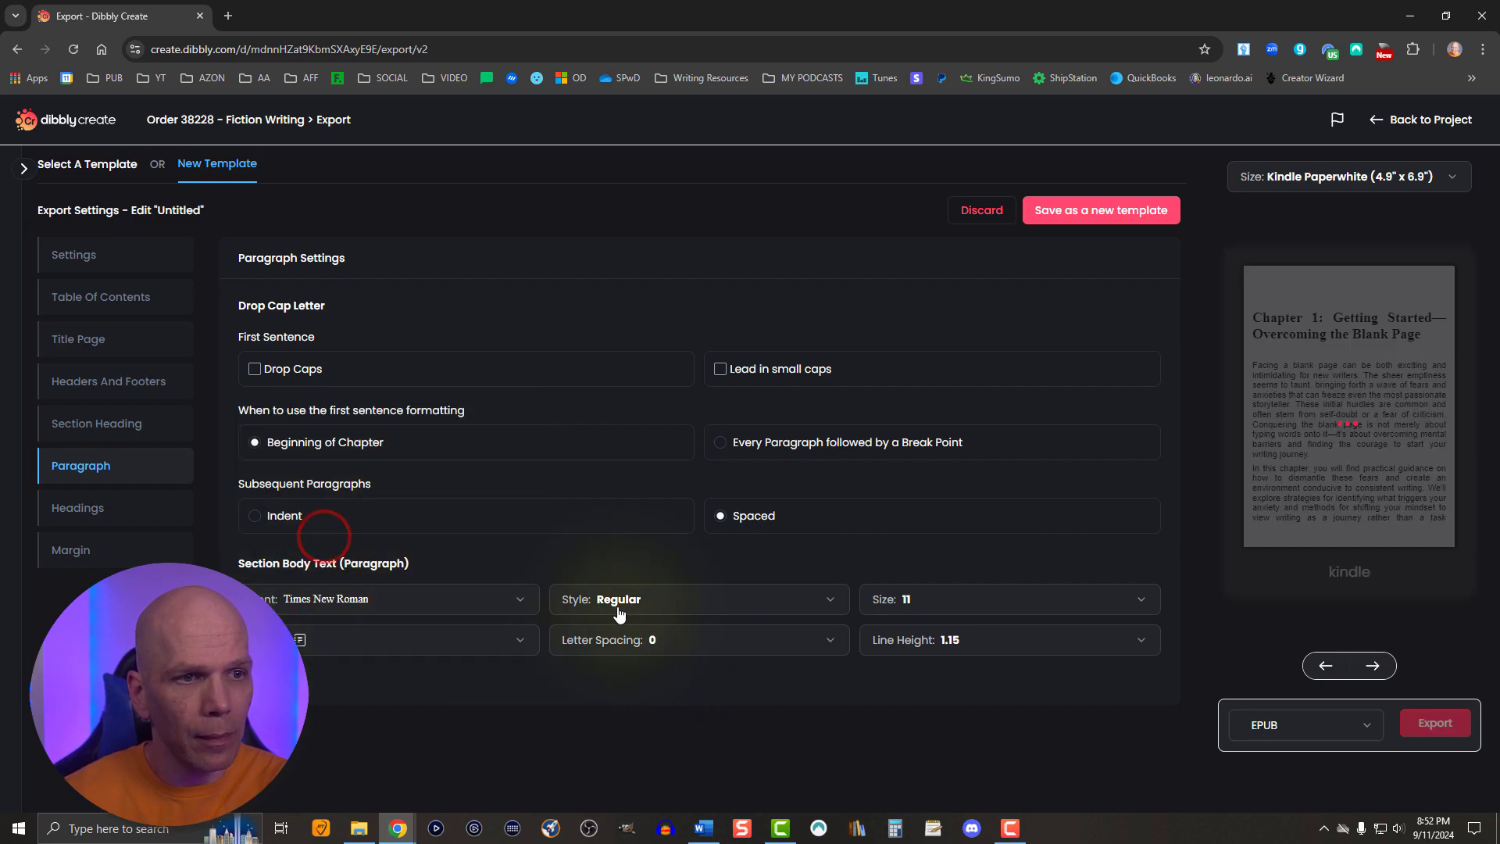
pyautogui.click(926, 601)
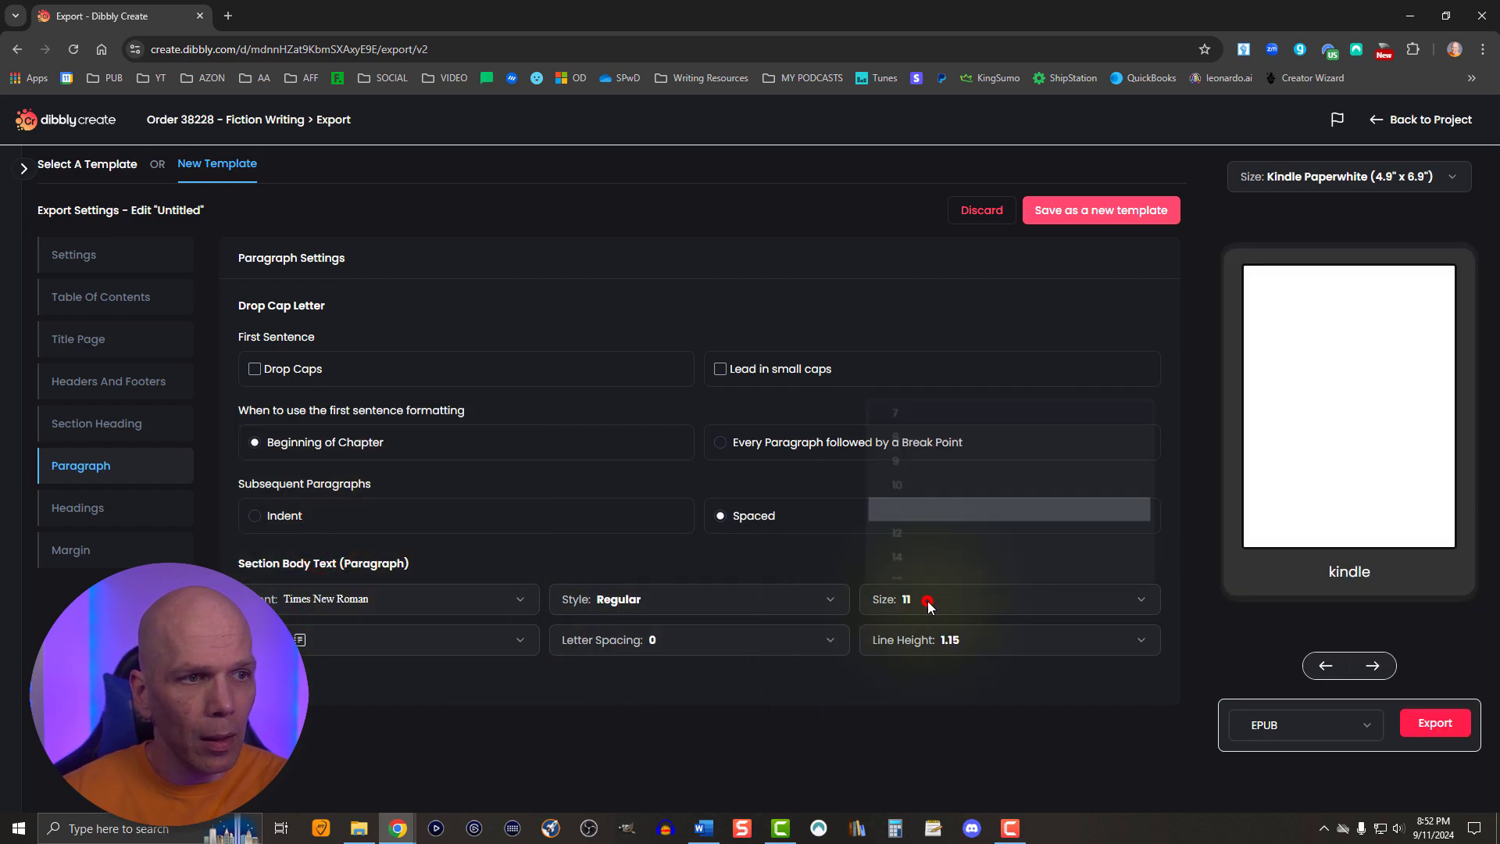
pyautogui.click(892, 537)
pyautogui.click(393, 645)
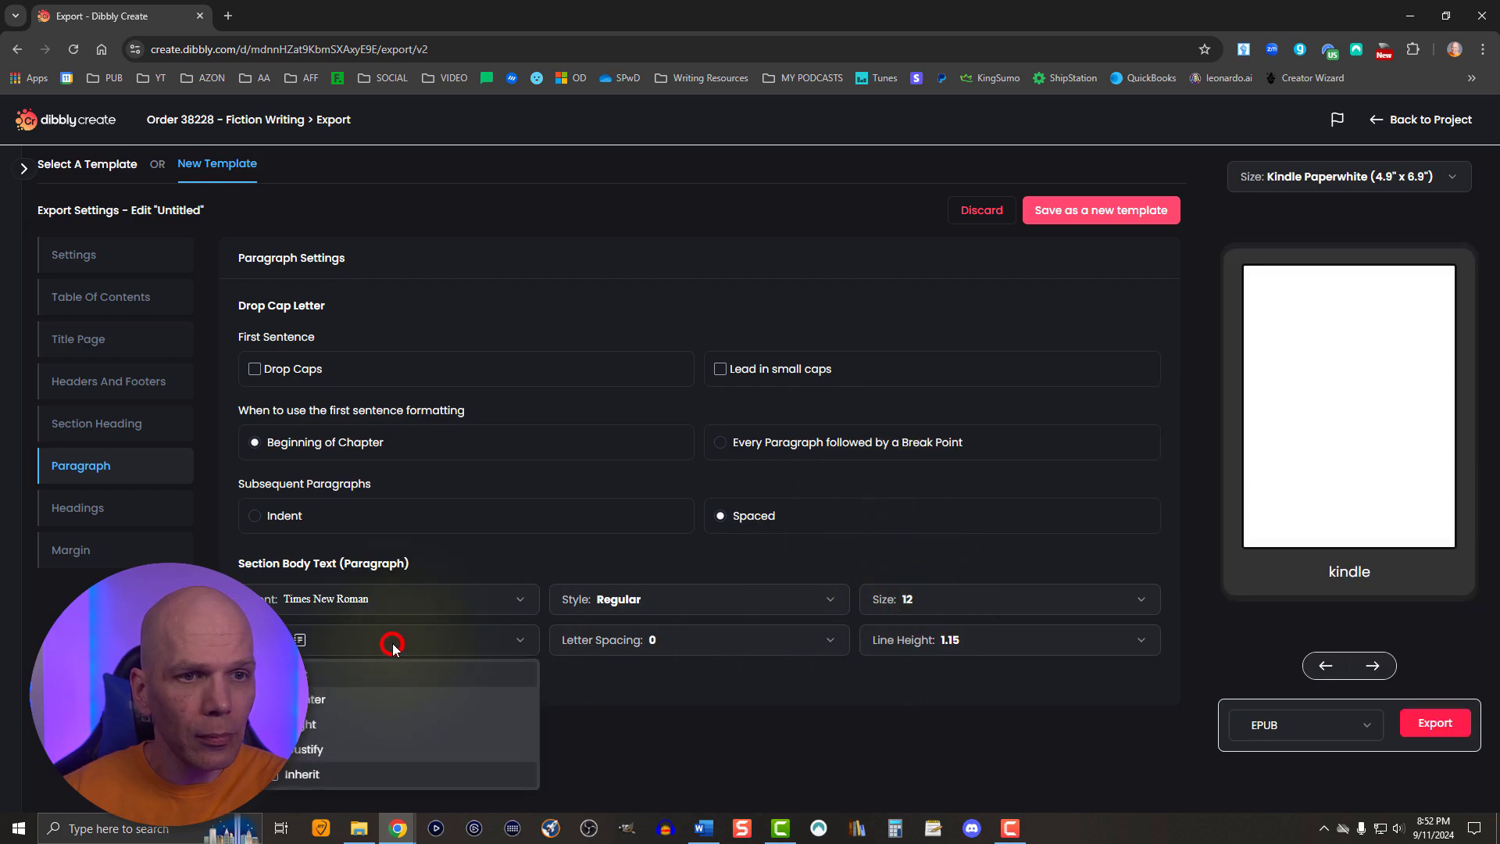
pyautogui.click(336, 748)
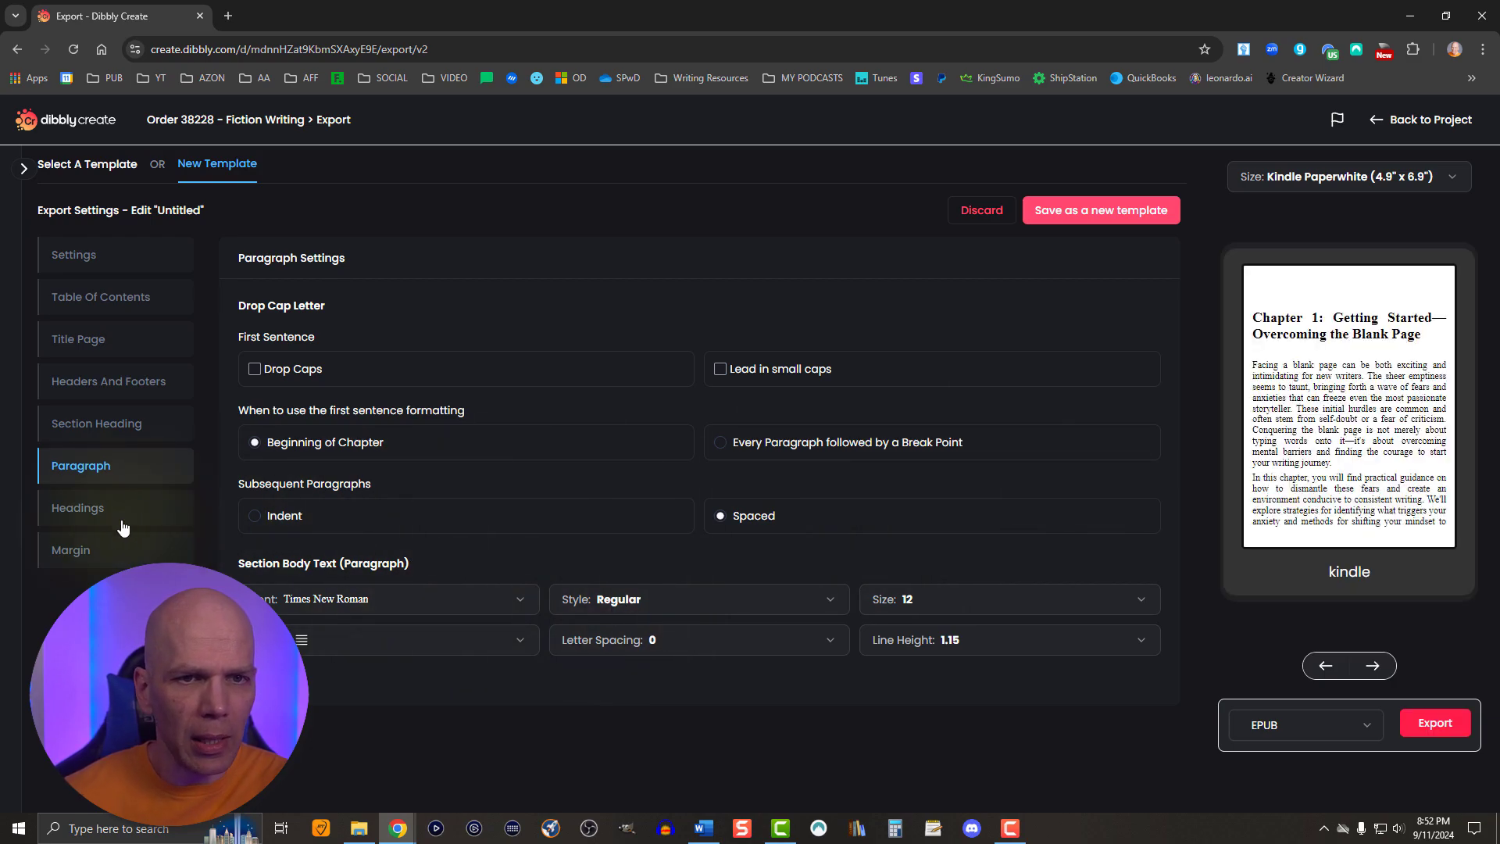
# - In the headings settings, set Heading 1 to Times New Roman in Bold style
pyautogui.click(85, 516)
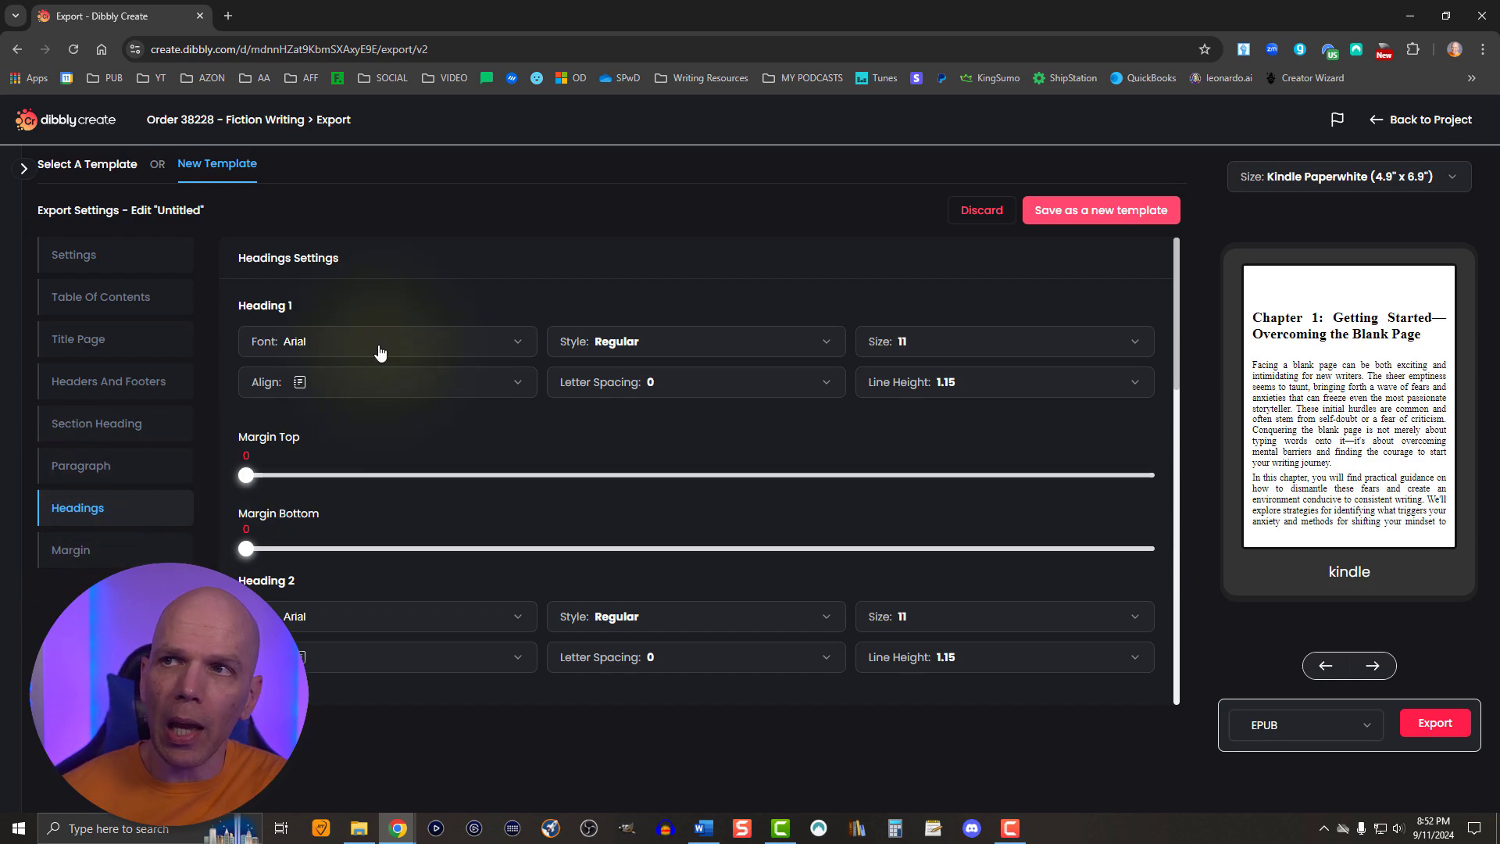
pyautogui.click(378, 346)
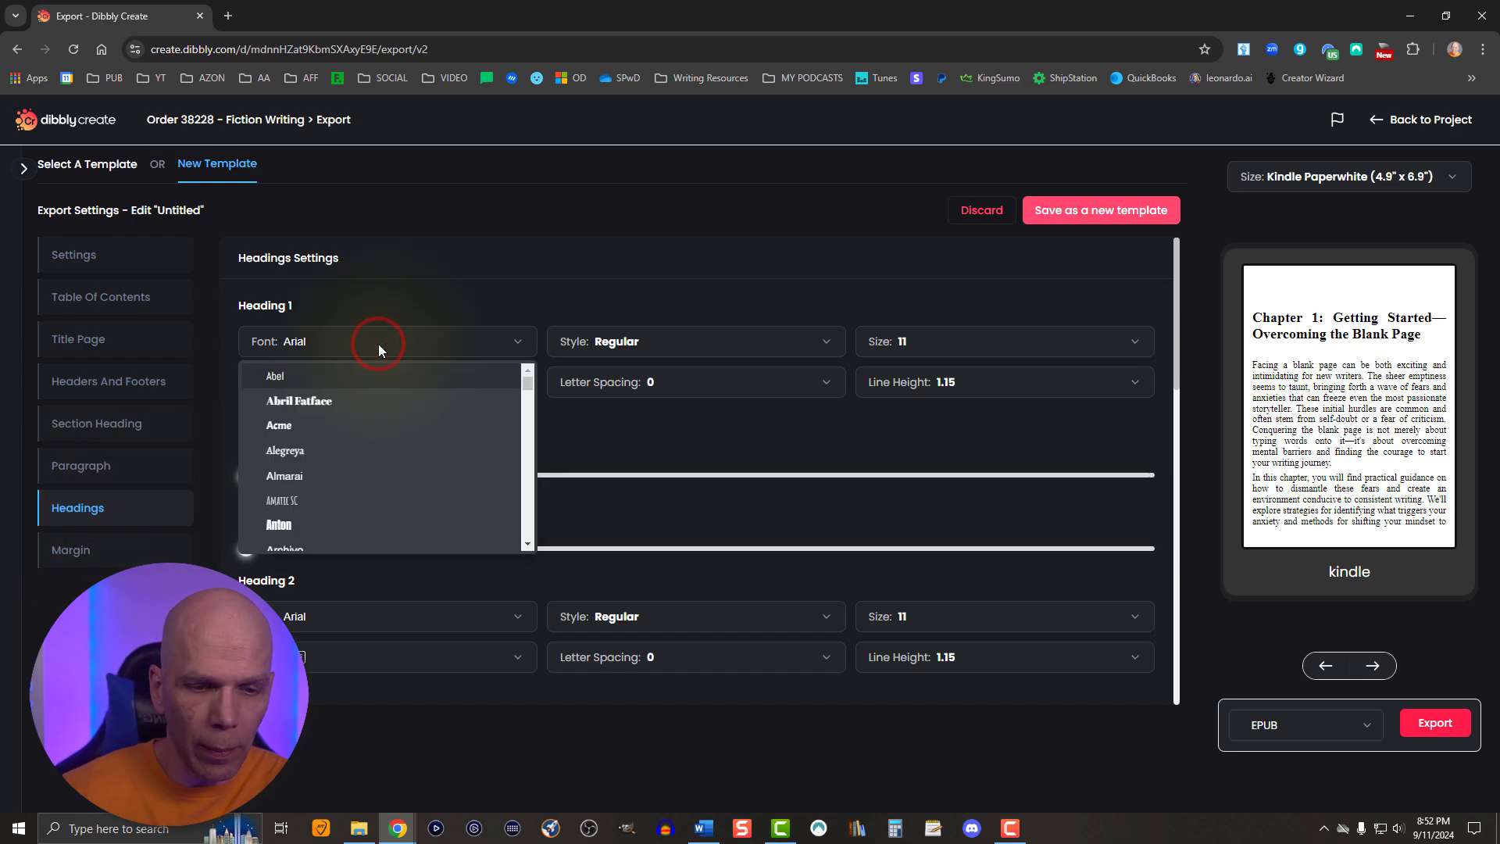
pyautogui.scroll(-10, 354, 517)
pyautogui.click(354, 517)
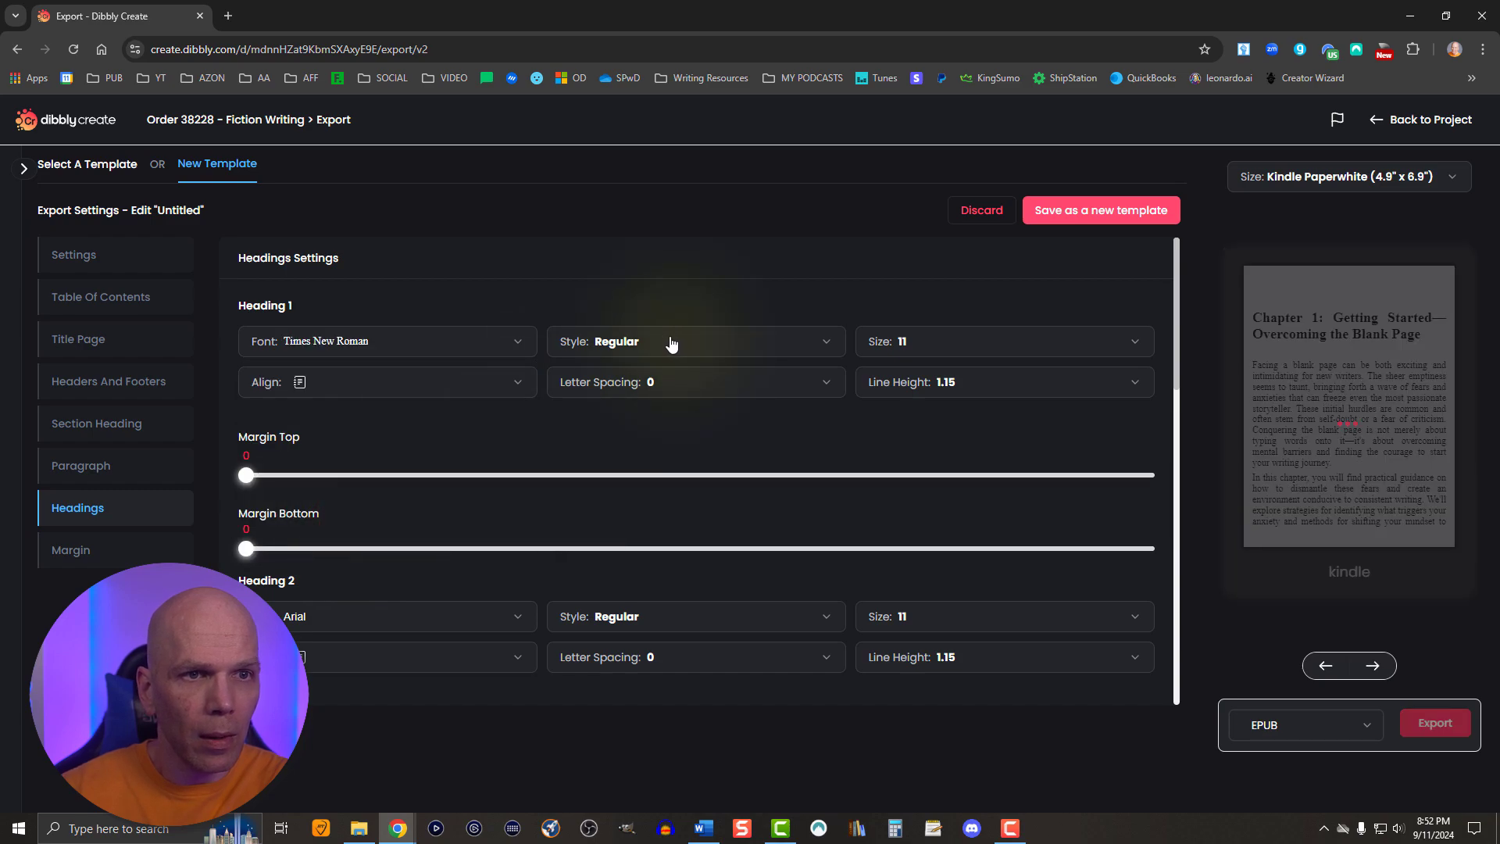
pyautogui.click(671, 342)
pyautogui.click(639, 397)
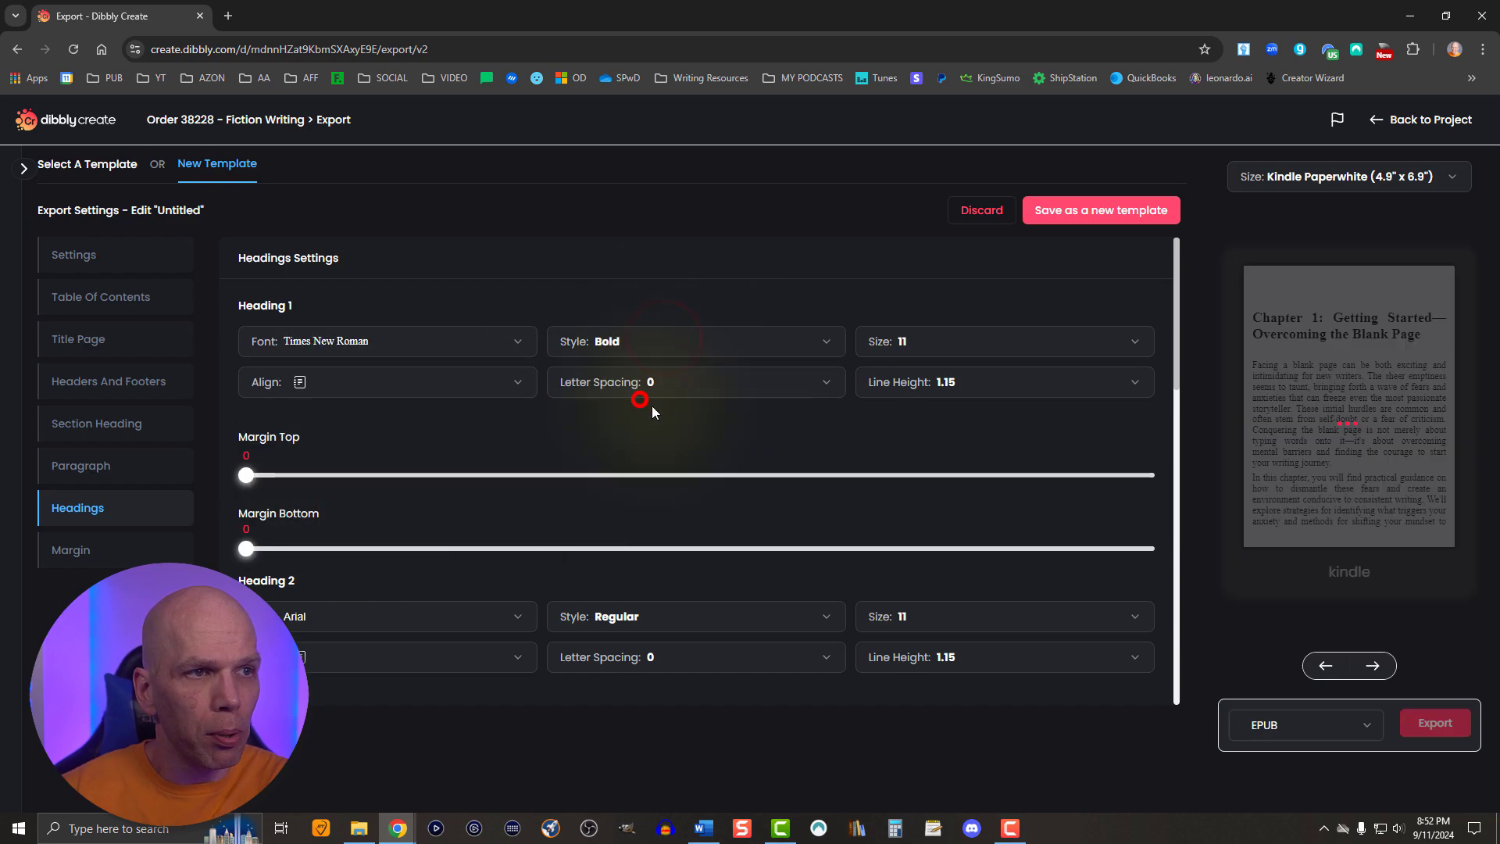
# - Set Heading 1 to size 18 with a top margin of 2 and a bottom margin of 1
pyautogui.click(911, 342)
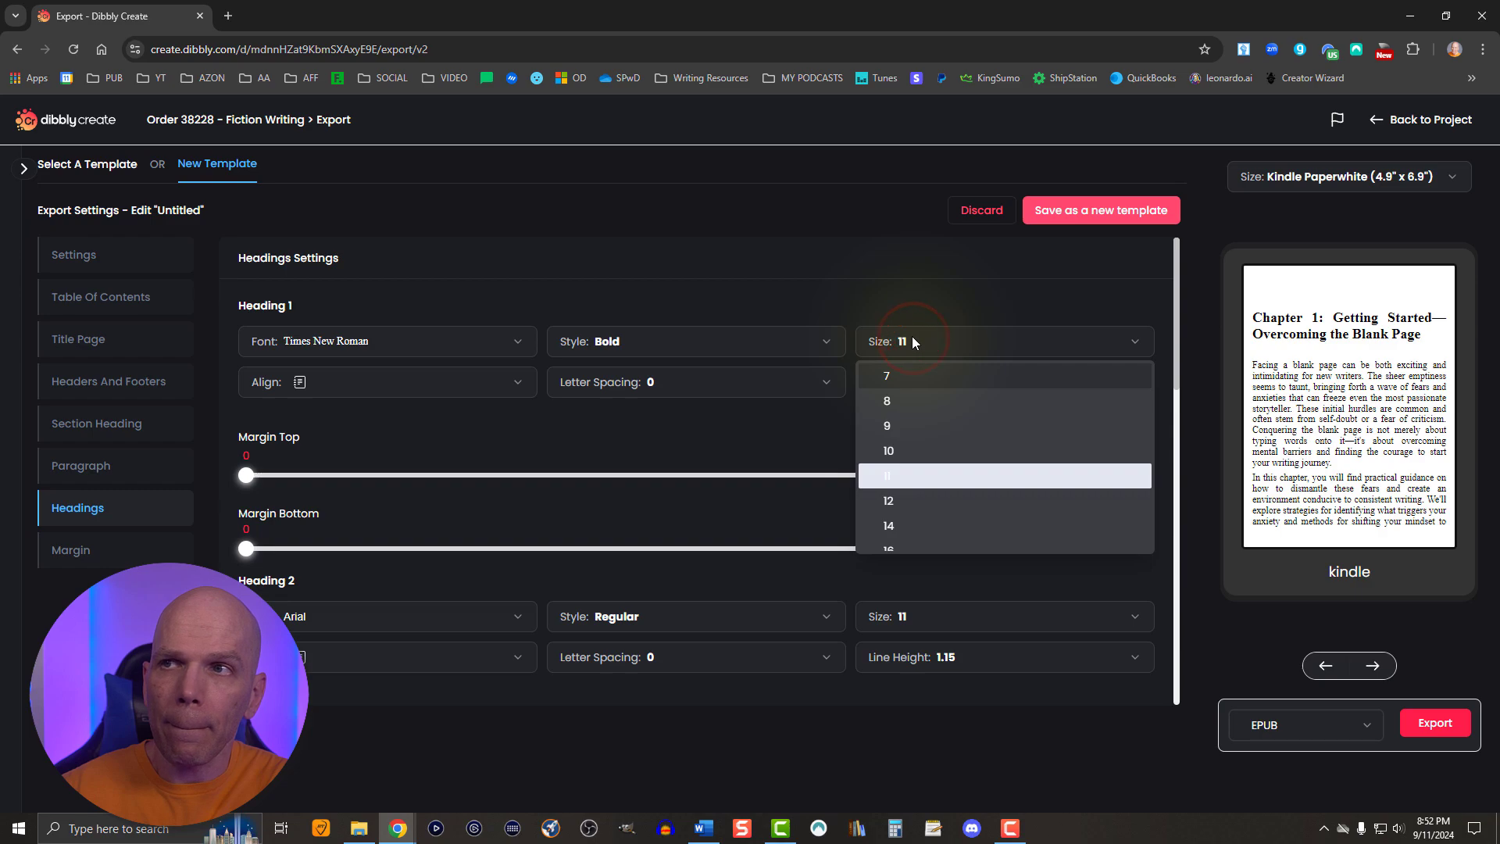
pyautogui.scroll(-3, 888, 437)
pyautogui.click(888, 422)
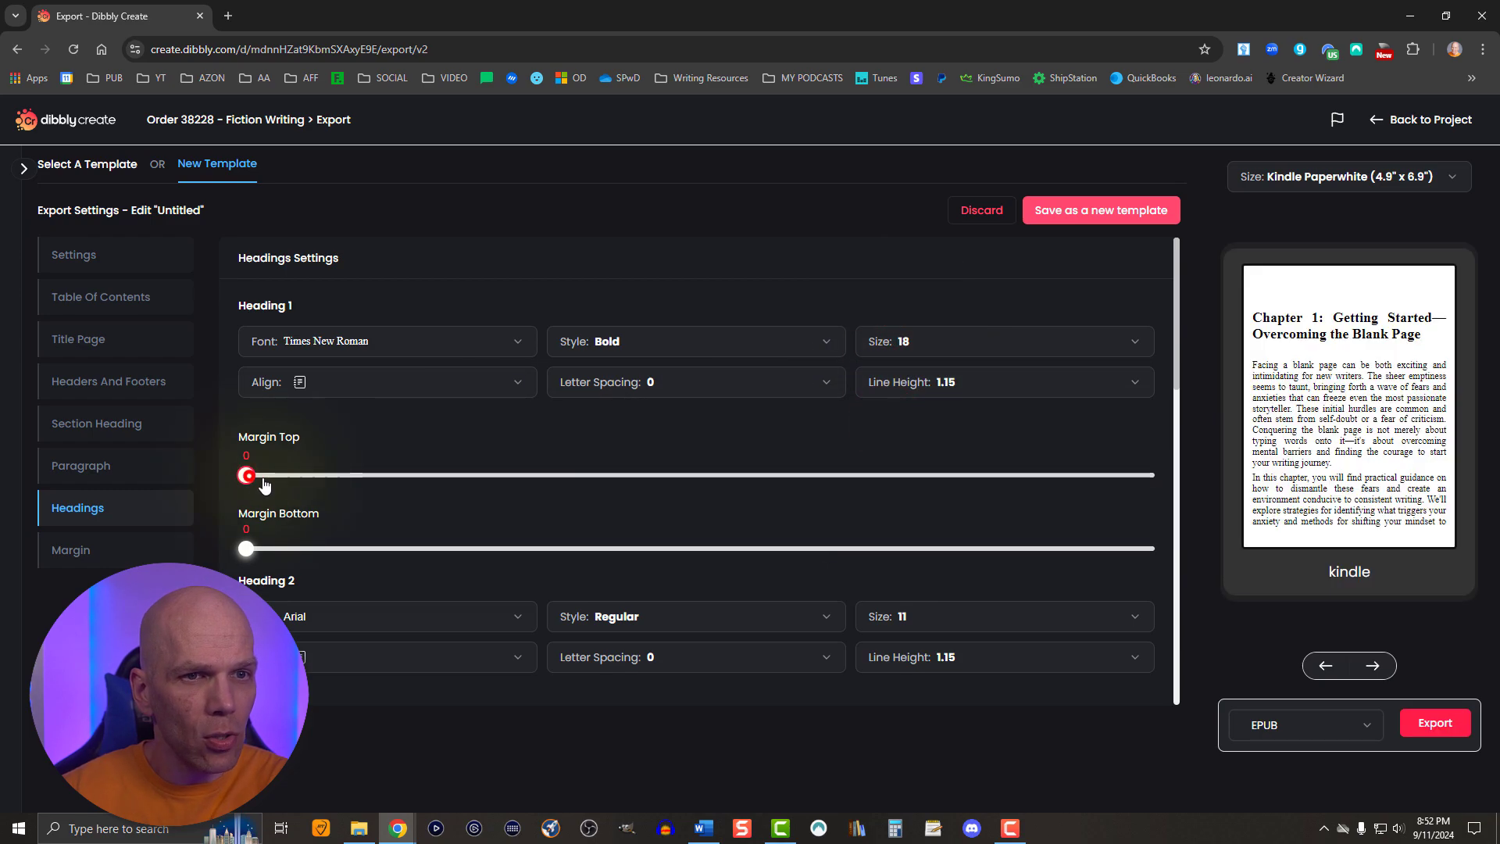
pyautogui.moveTo(247, 475); pyautogui.dragTo(401, 477)
pyautogui.moveTo(244, 549); pyautogui.dragTo(314, 550)
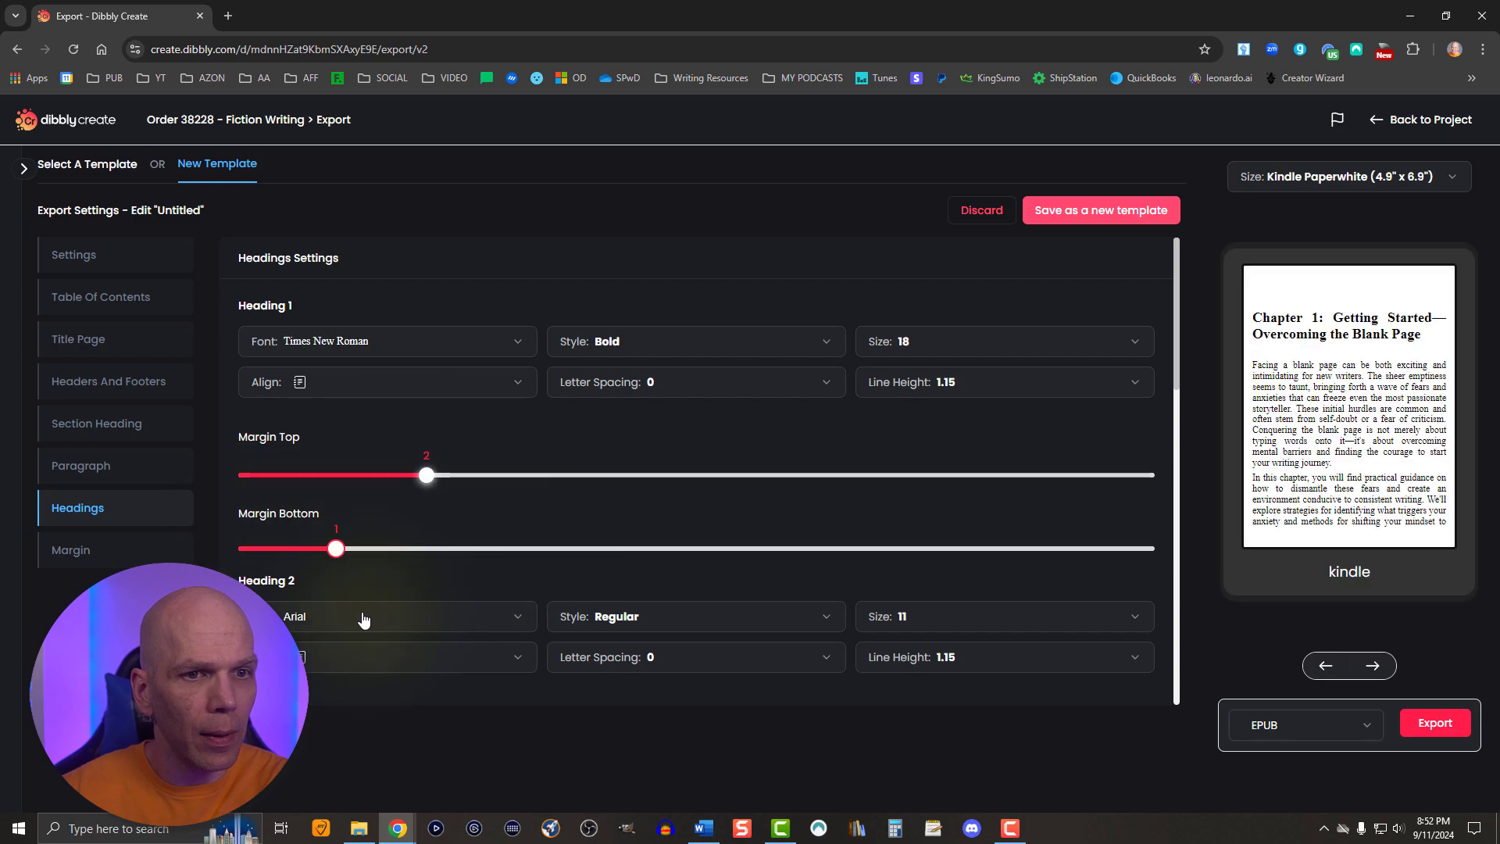
# - Page through the book preview to locate the first subheading inside Chapter 1
pyautogui.scroll(-4, 364, 618)
pyautogui.scroll(-2, 368, 587)
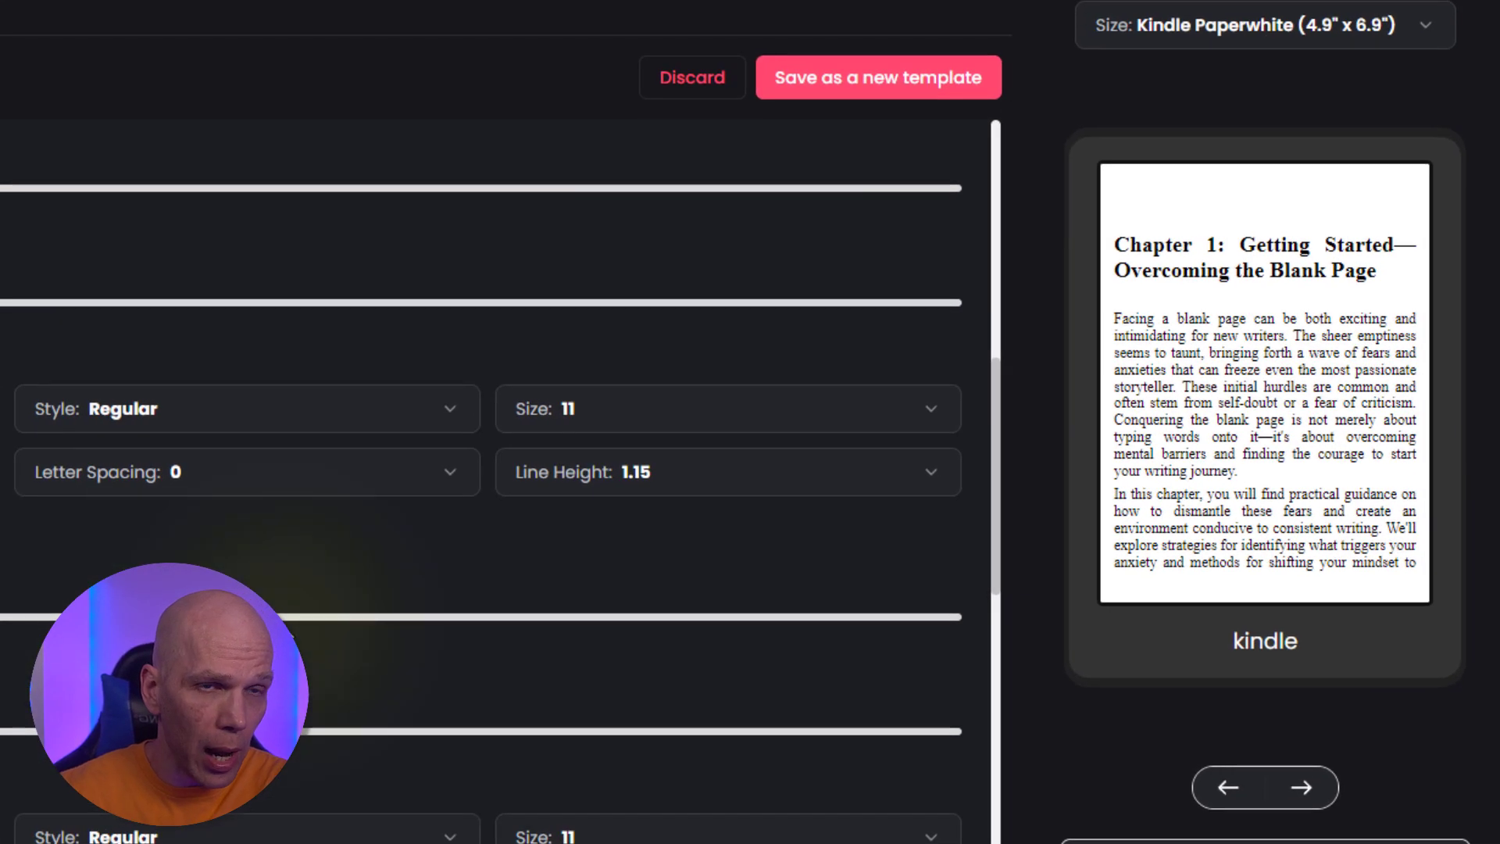
pyautogui.click(1298, 789)
pyautogui.click(1298, 789)
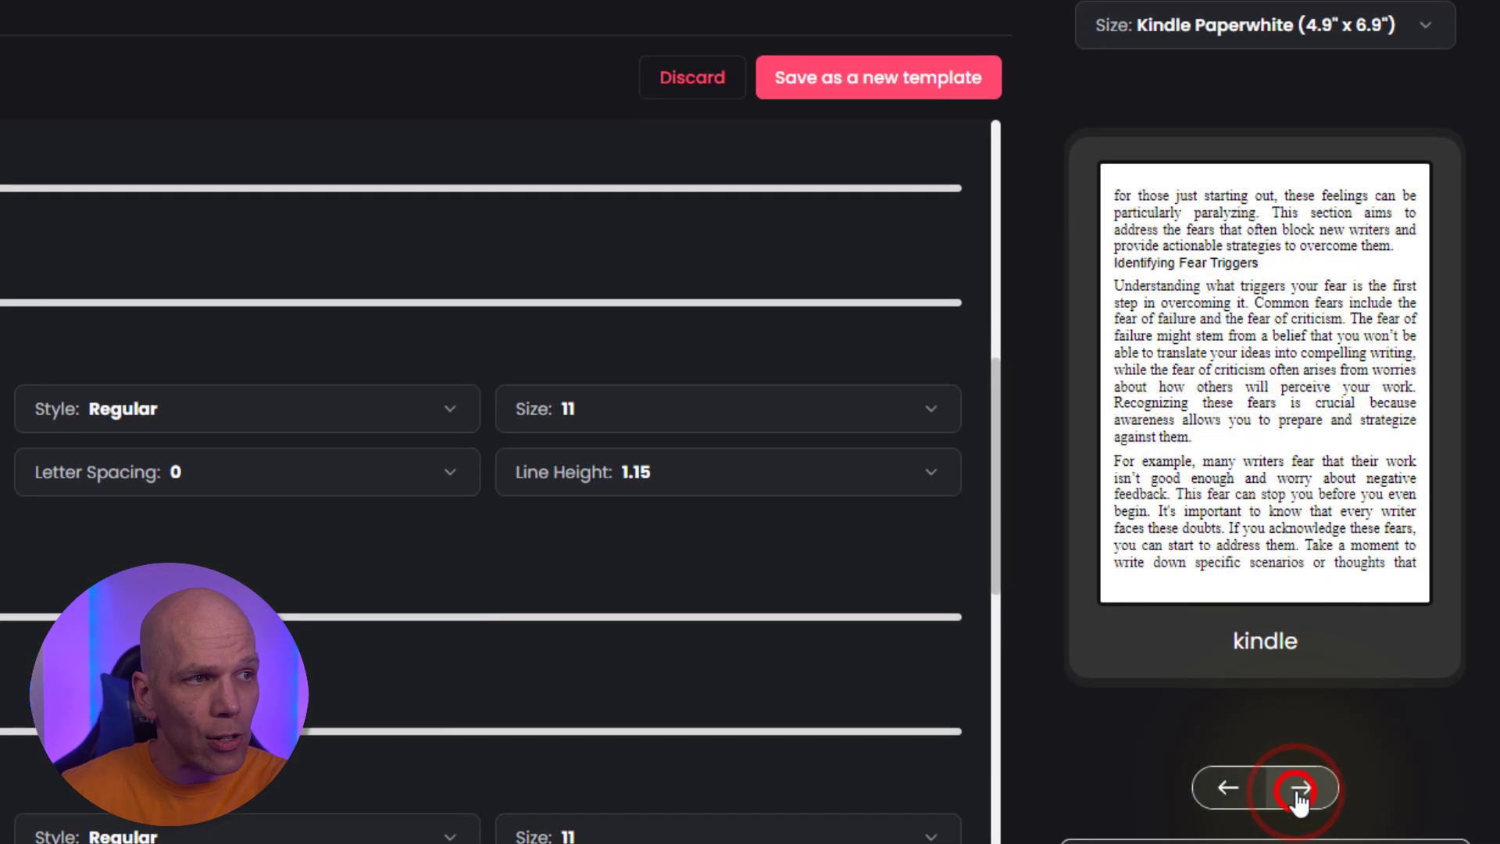
pyautogui.click(1232, 785)
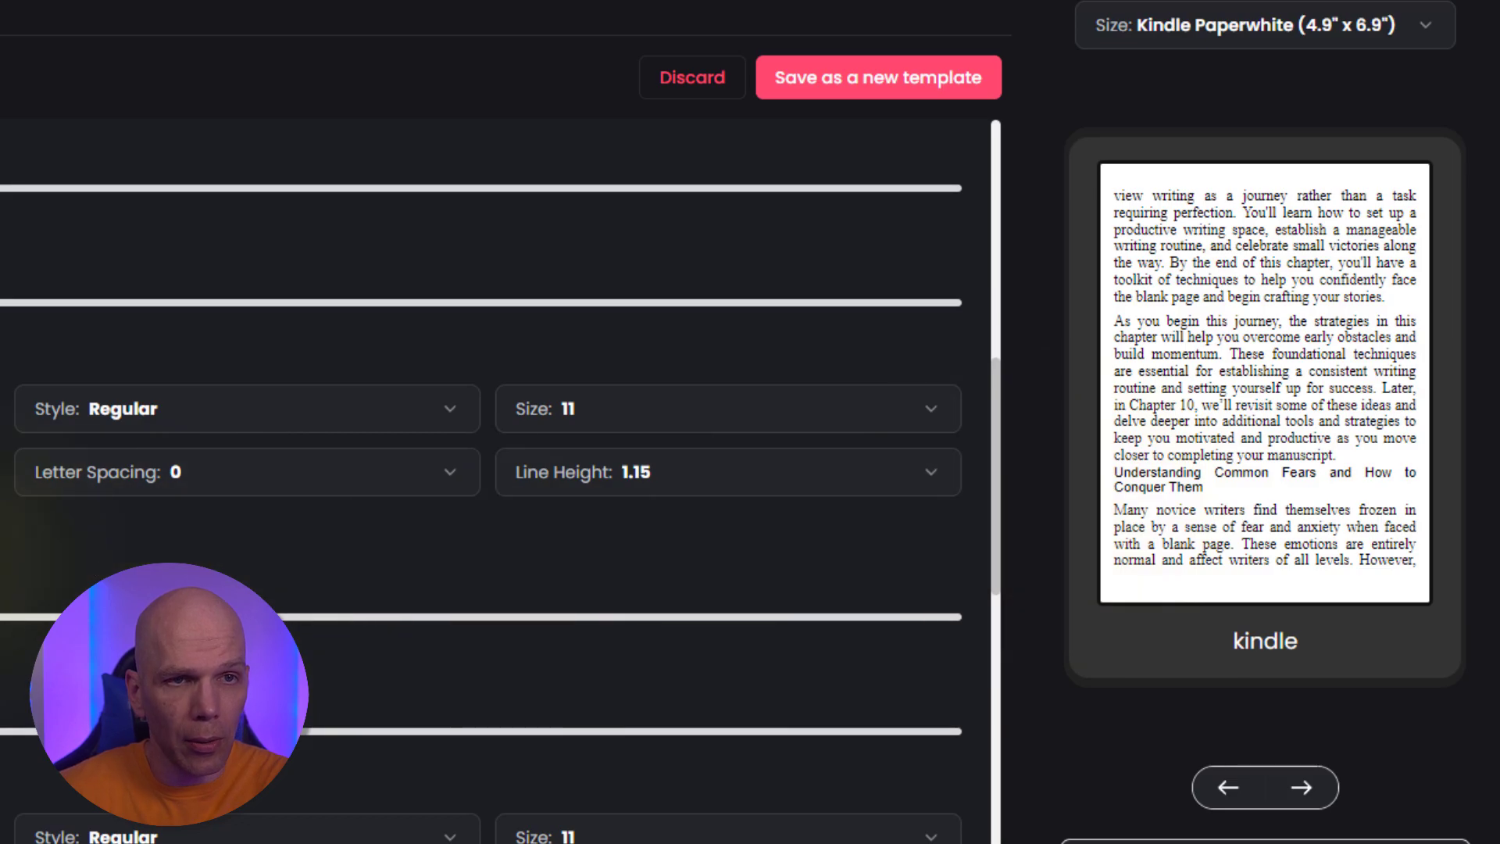
pyautogui.scroll(-2, 500, 468)
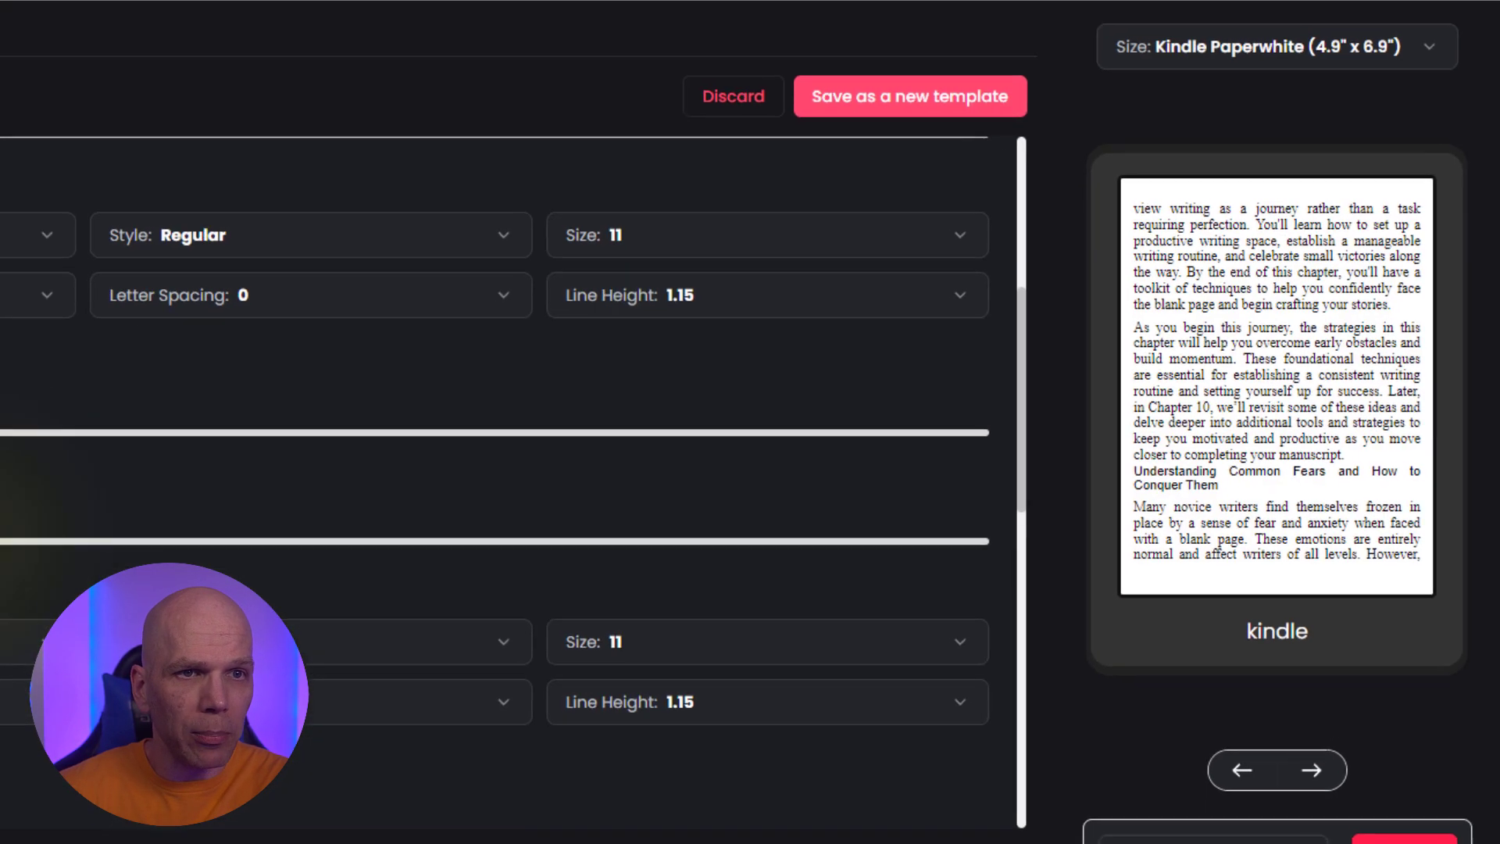
pyautogui.scroll(2, 382, 519)
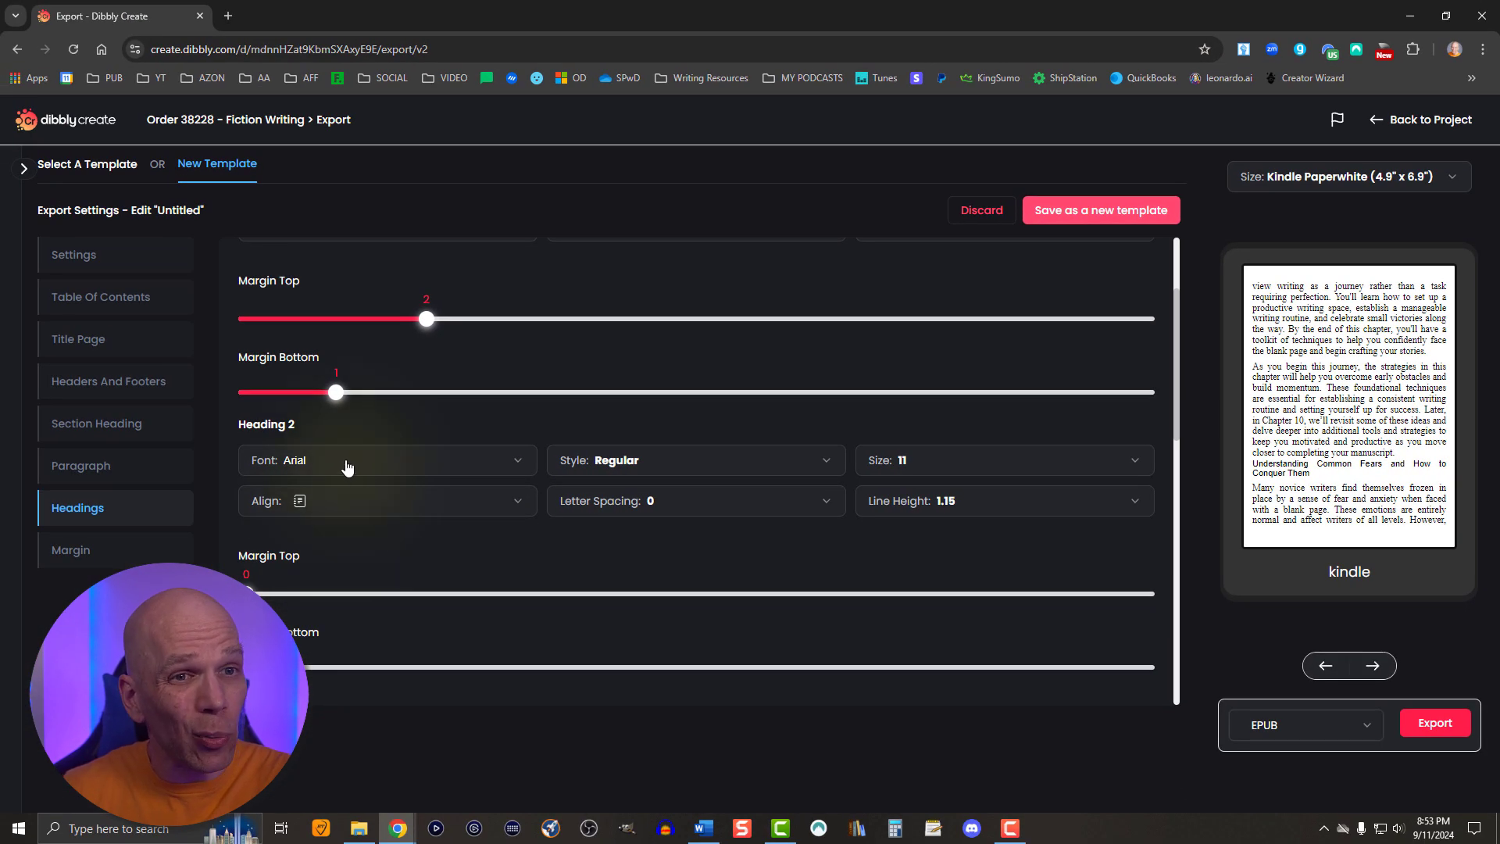
# - Format Heading 2 as Times New Roman, Bold, size 14, with a top margin of 2 and a bottom margin of 1
pyautogui.click(344, 465)
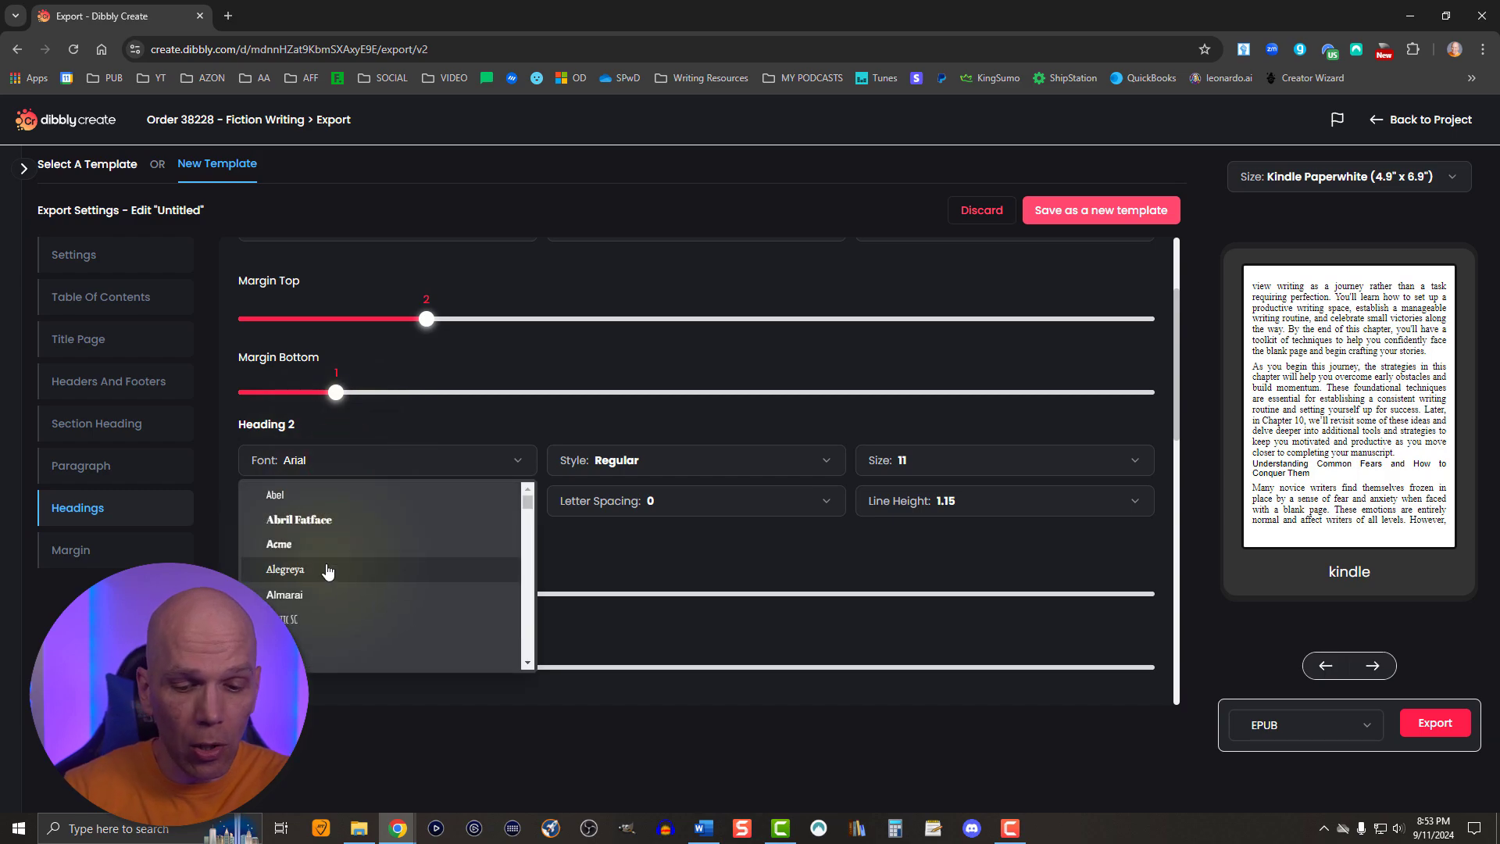
pyautogui.scroll(-10, 328, 574)
pyautogui.click(324, 628)
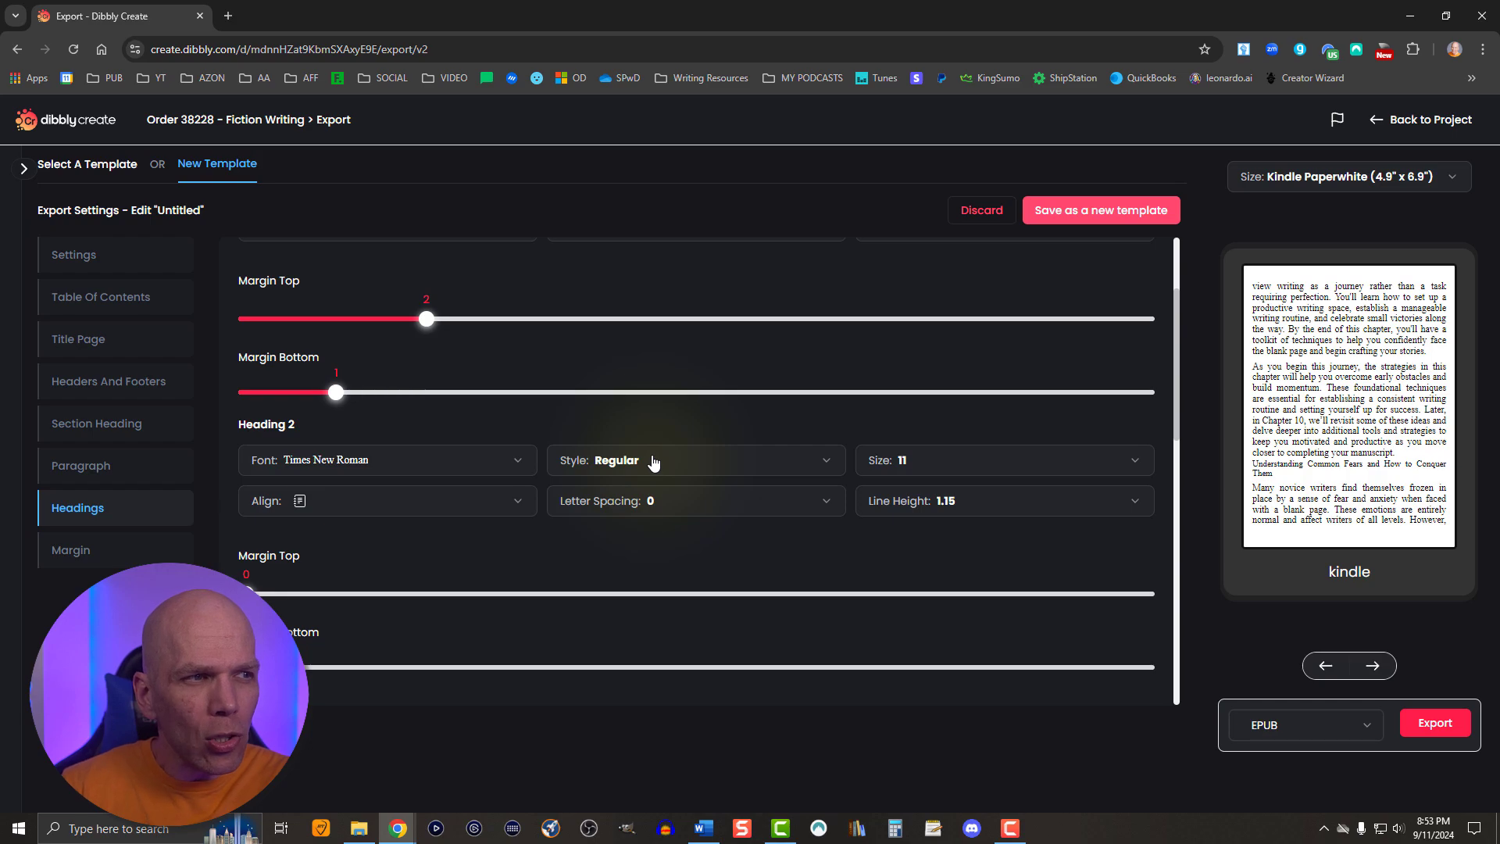
pyautogui.click(652, 460)
pyautogui.click(605, 519)
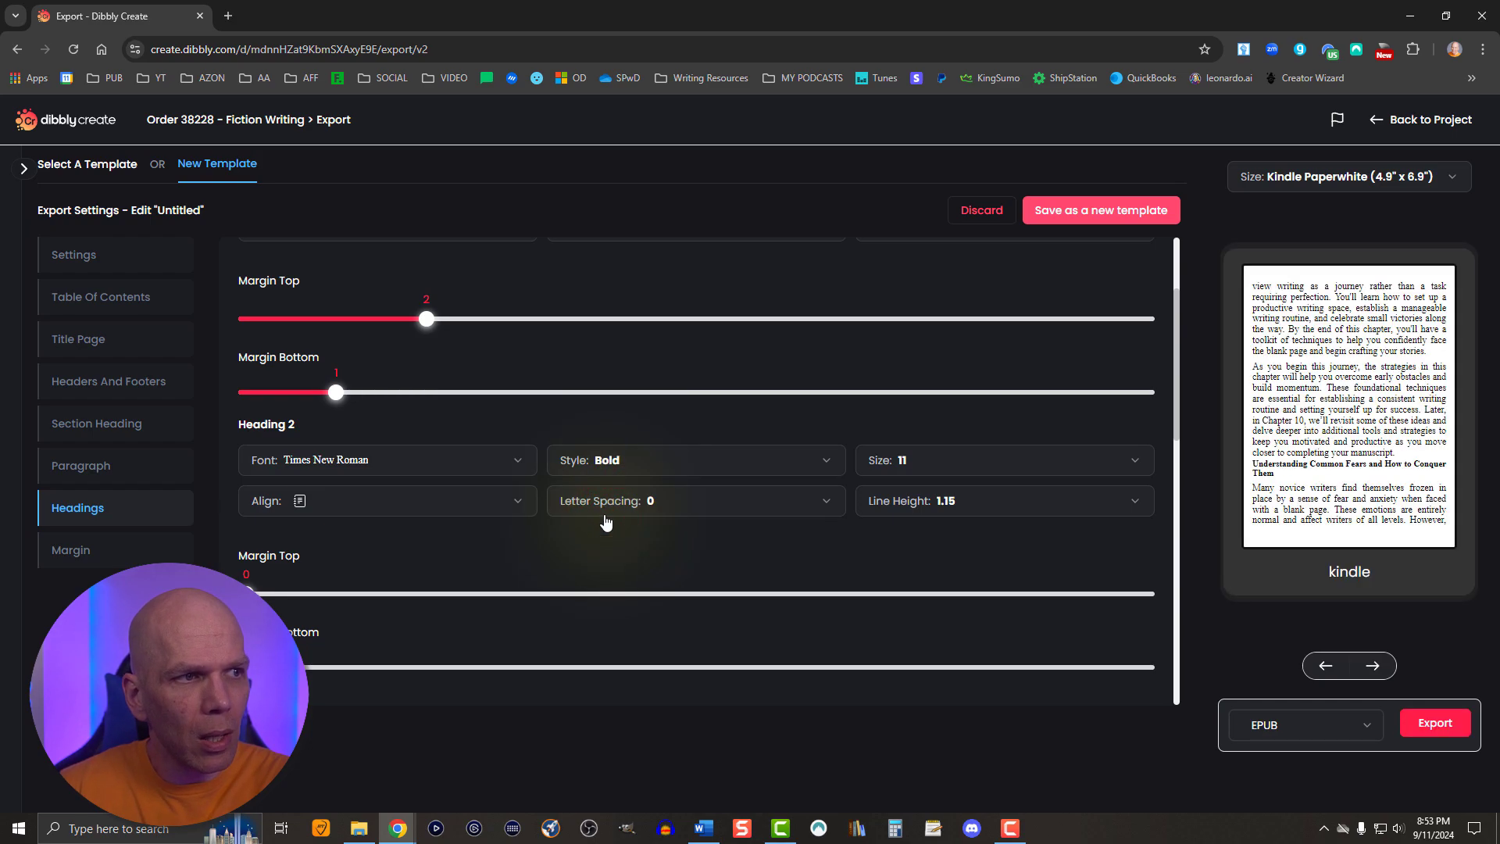
pyautogui.click(920, 462)
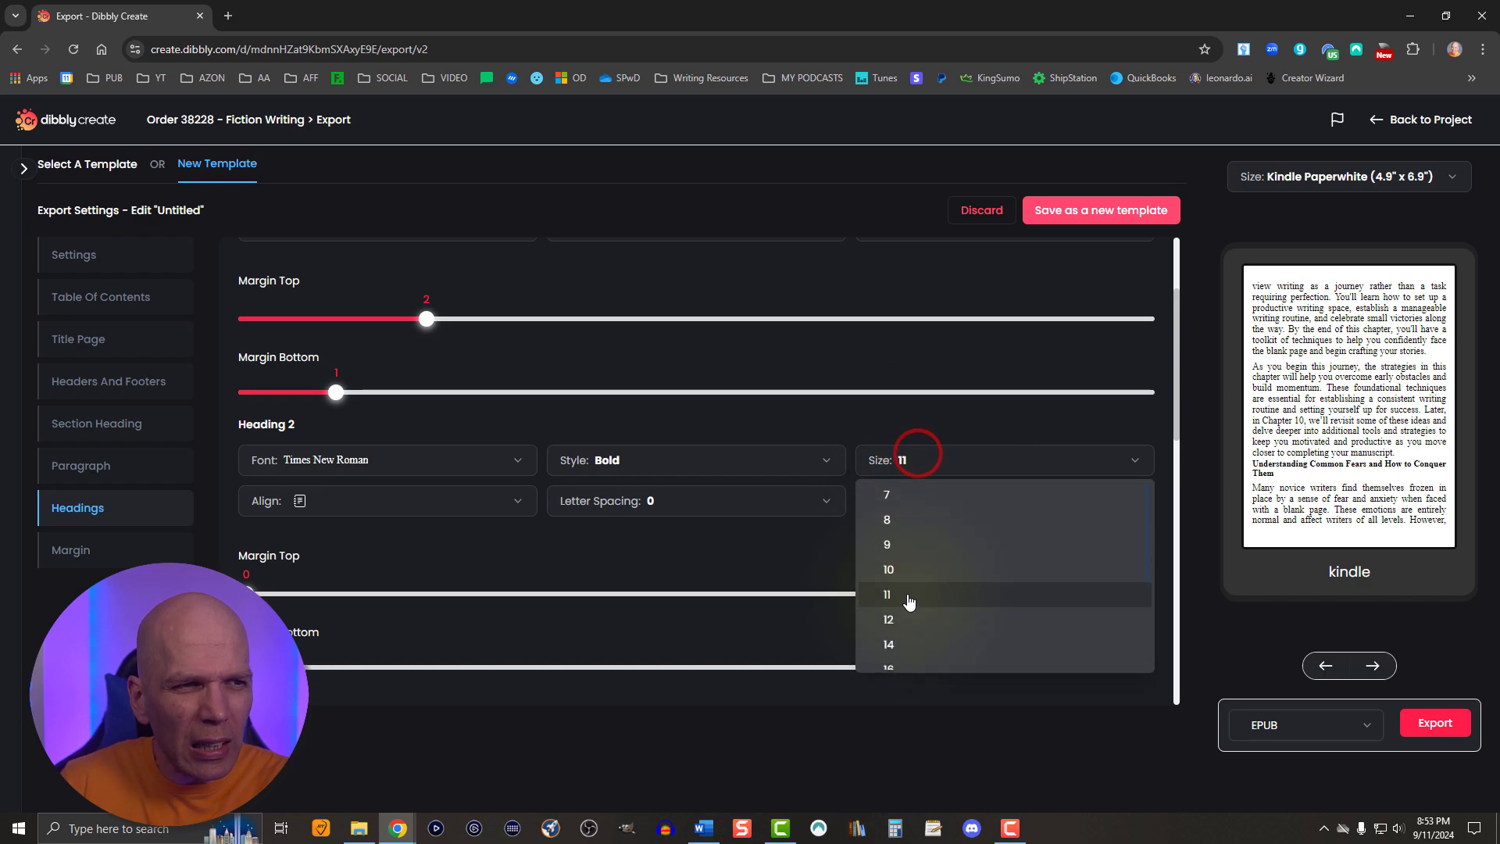
pyautogui.click(911, 645)
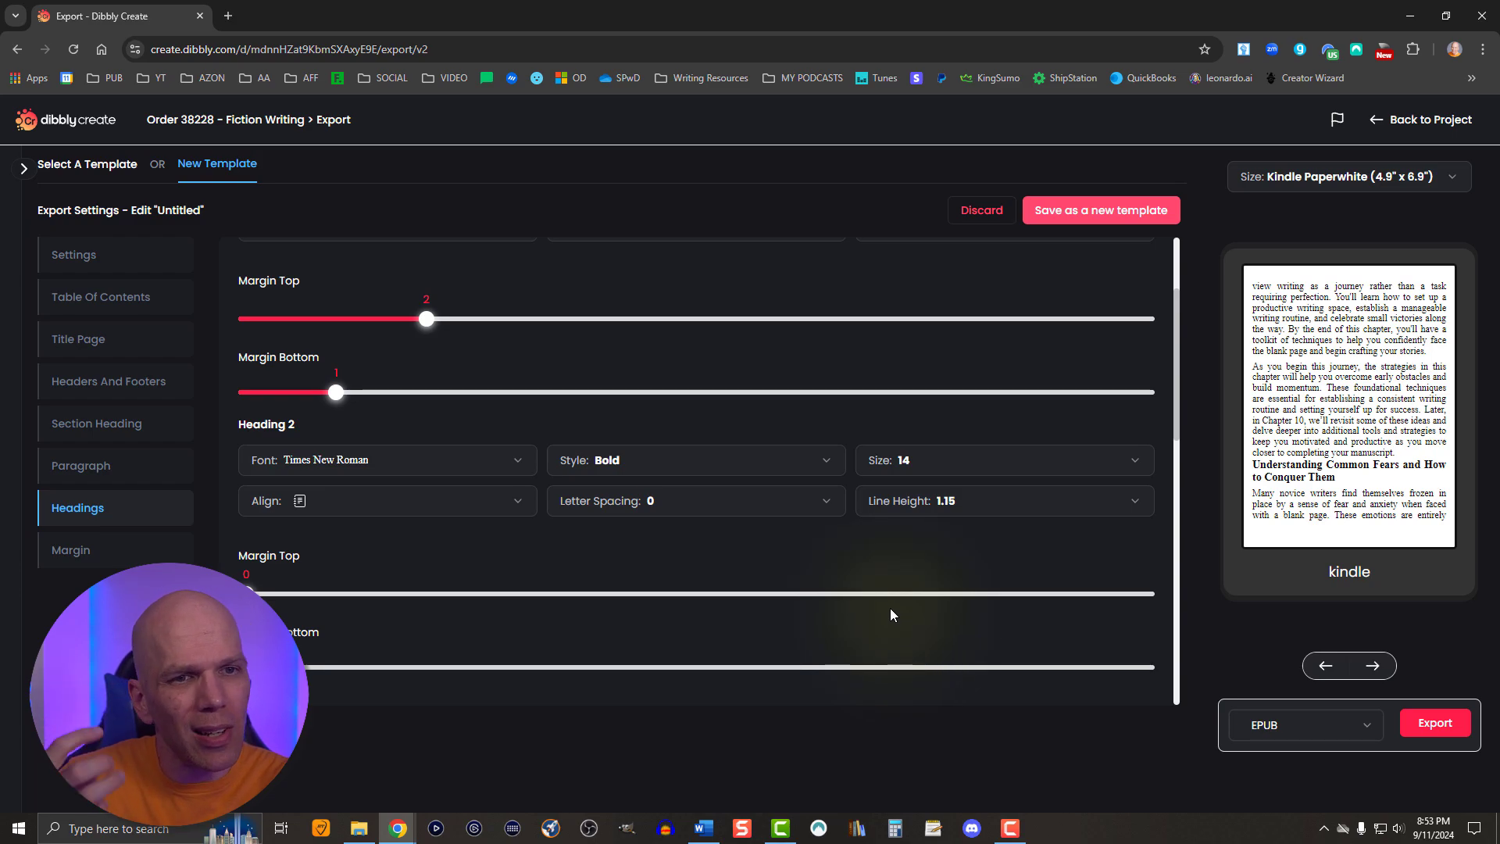
pyautogui.moveTo(247, 592); pyautogui.dragTo(426, 594)
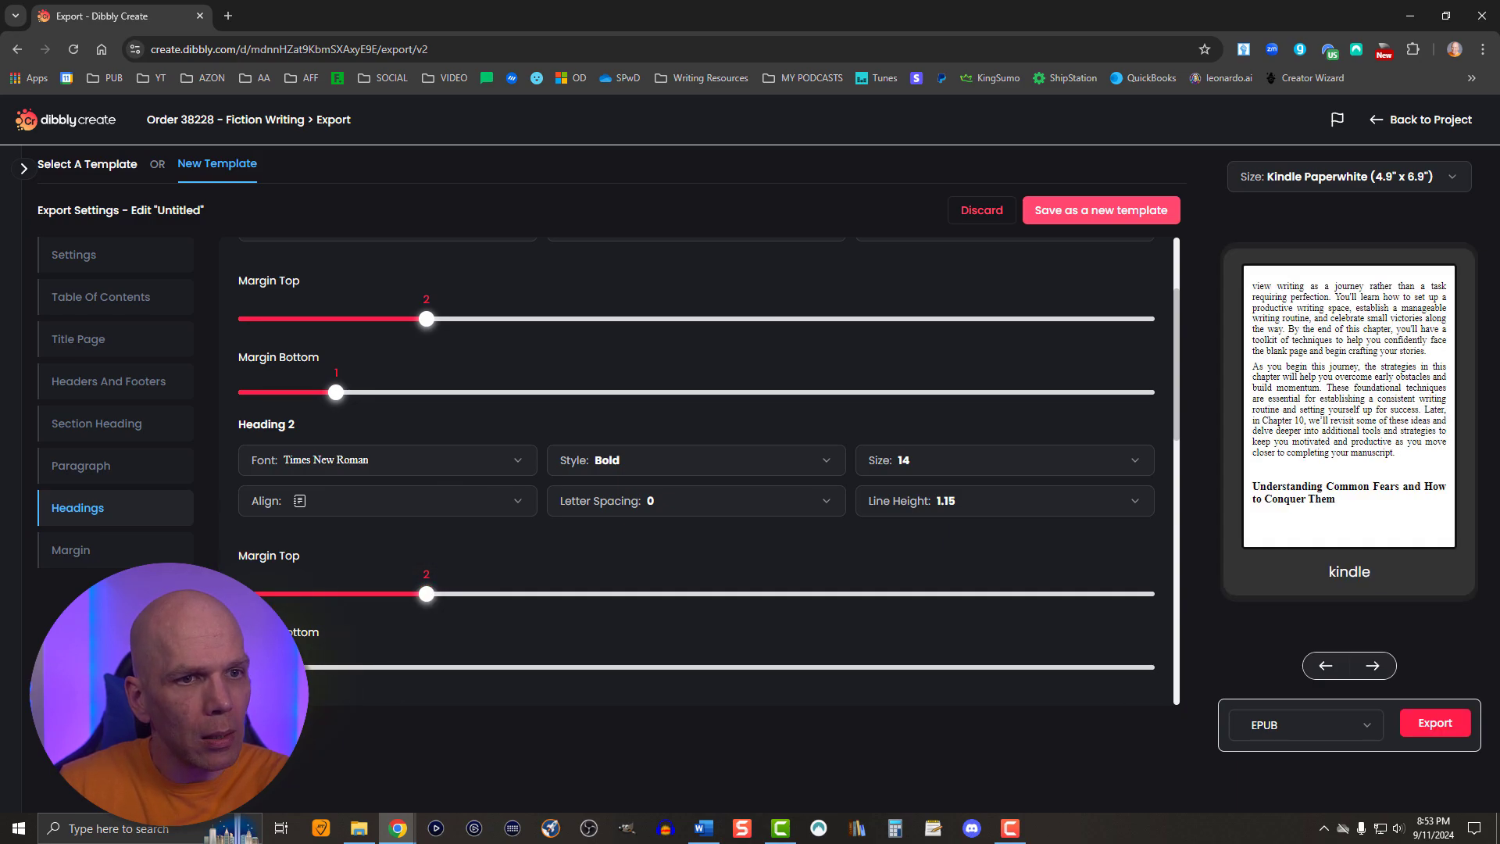
pyautogui.click(336, 667)
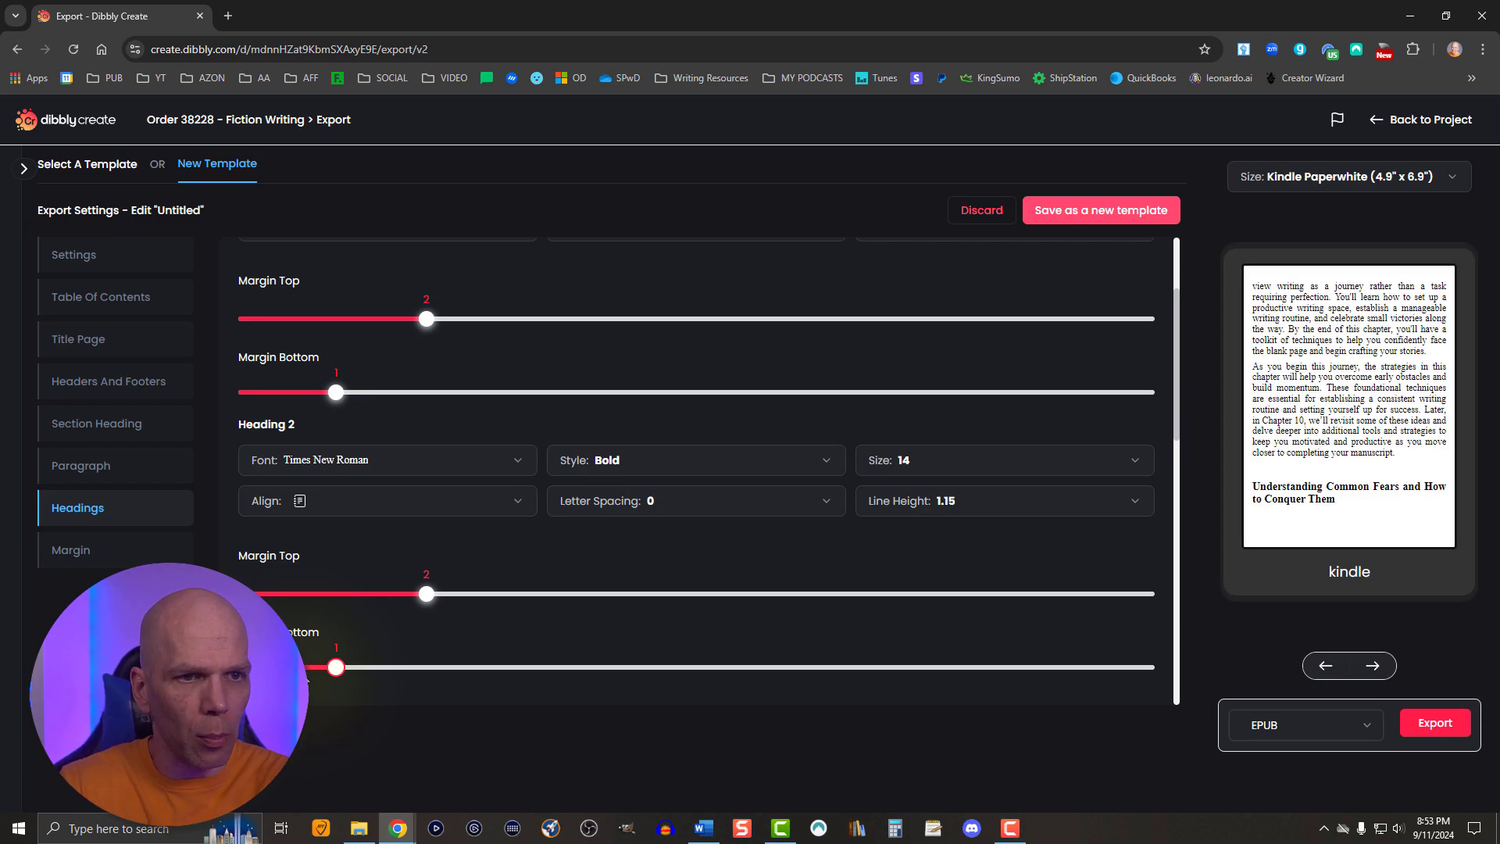
# - Page forward through the book preview to check how the subheadings look on the following pages
pyautogui.click(1367, 664)
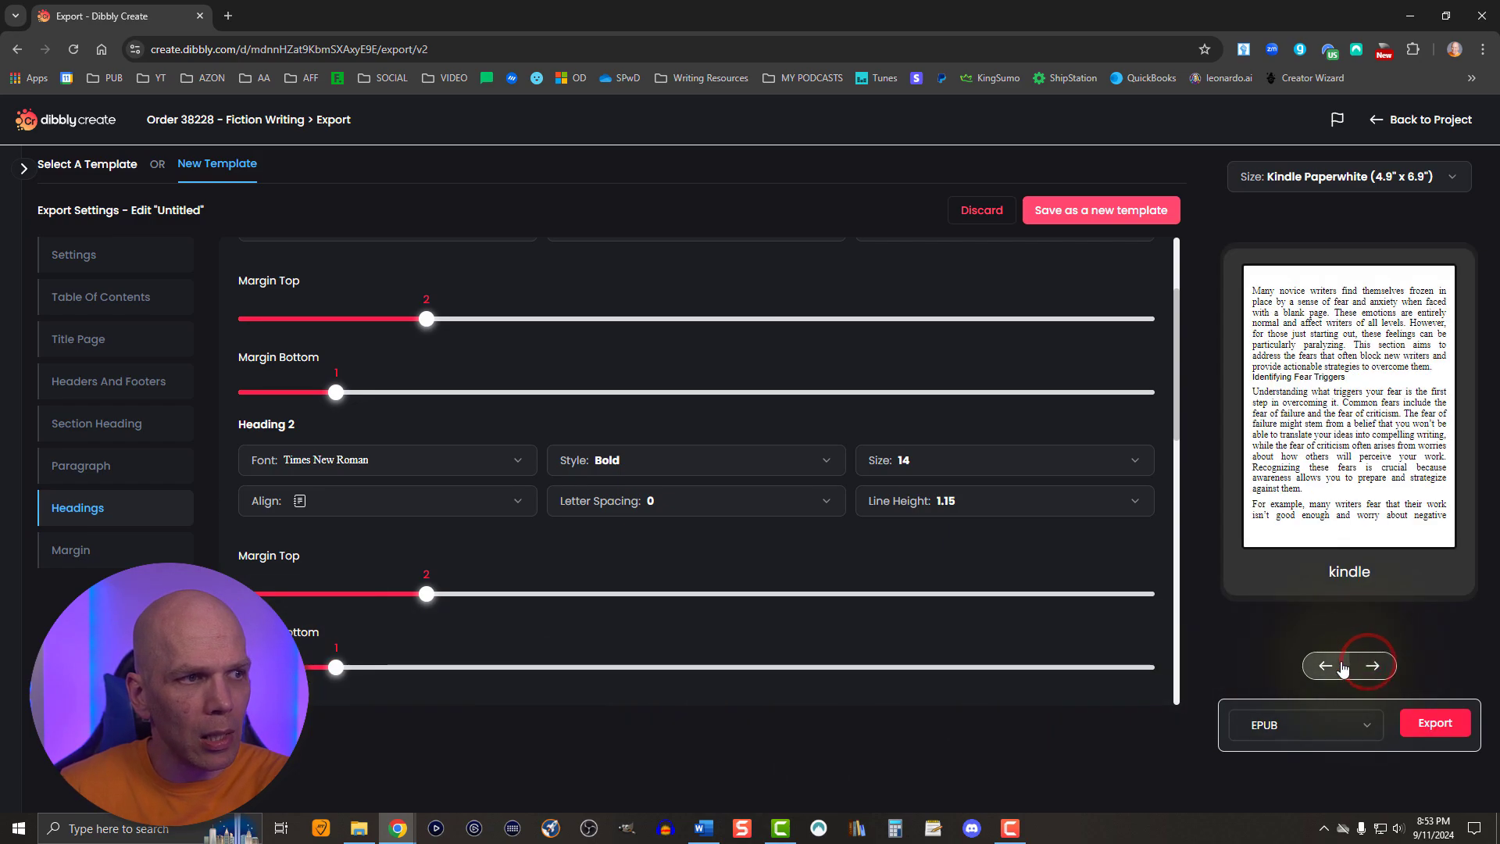
pyautogui.click(1376, 666)
pyautogui.click(1376, 666)
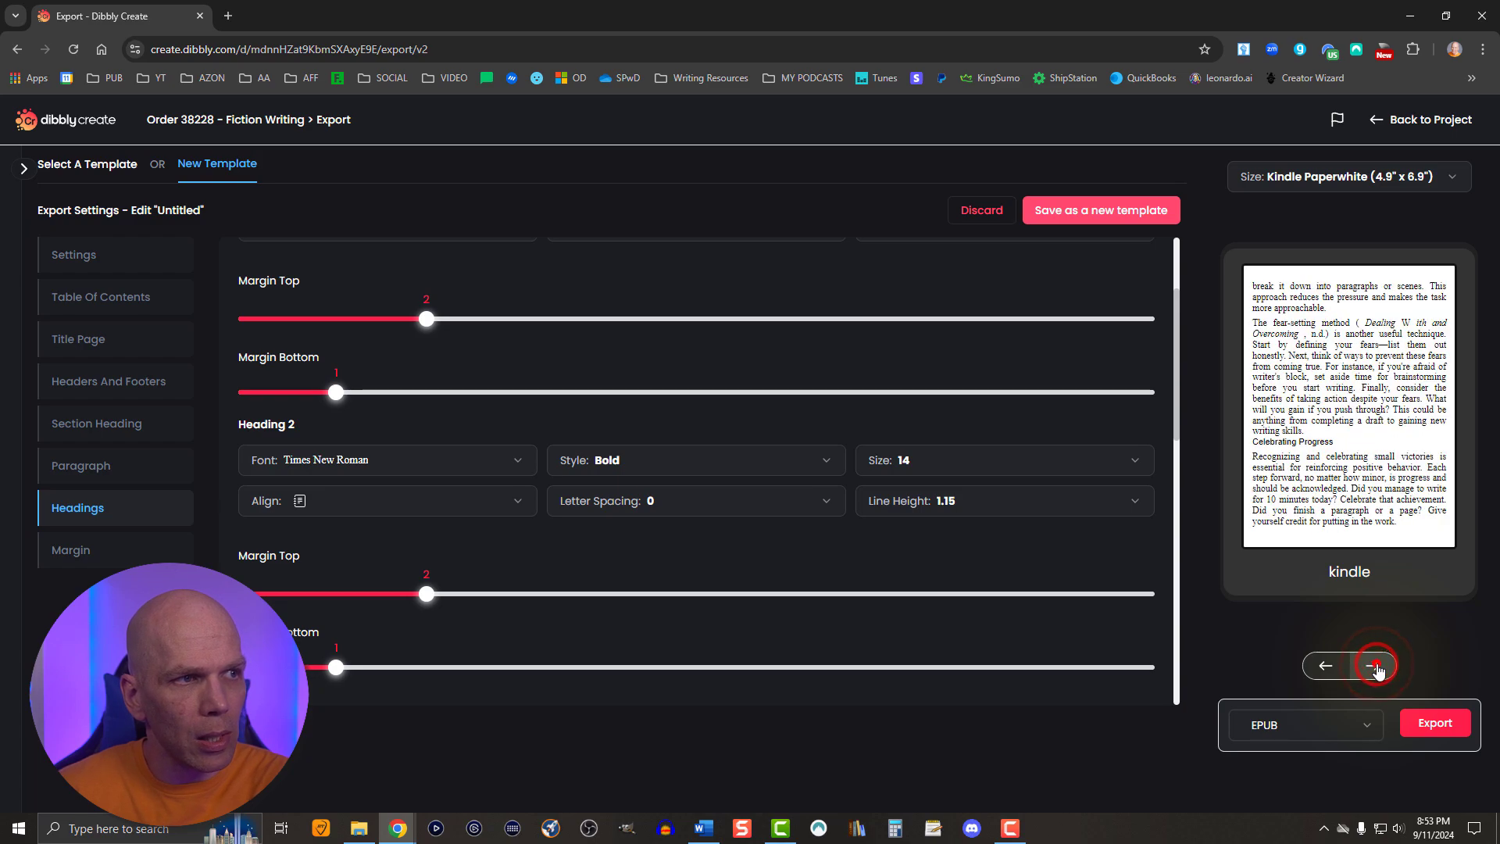
pyautogui.click(1376, 666)
pyautogui.click(1378, 666)
pyautogui.click(1379, 665)
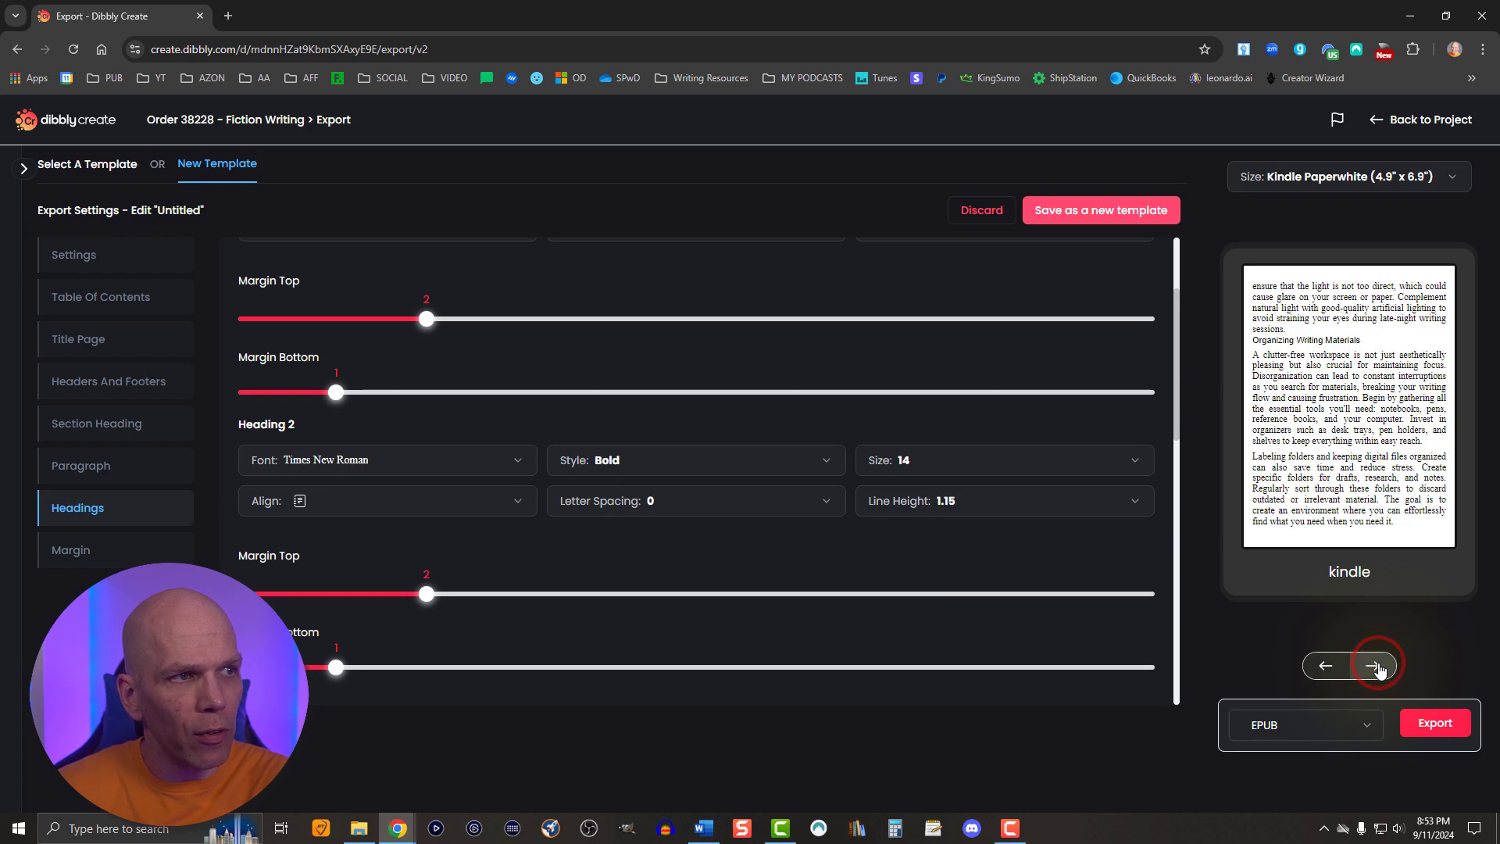
# - Set Heading 3 to Times New Roman in Bold style at size 12
pyautogui.scroll(-2, 528, 594)
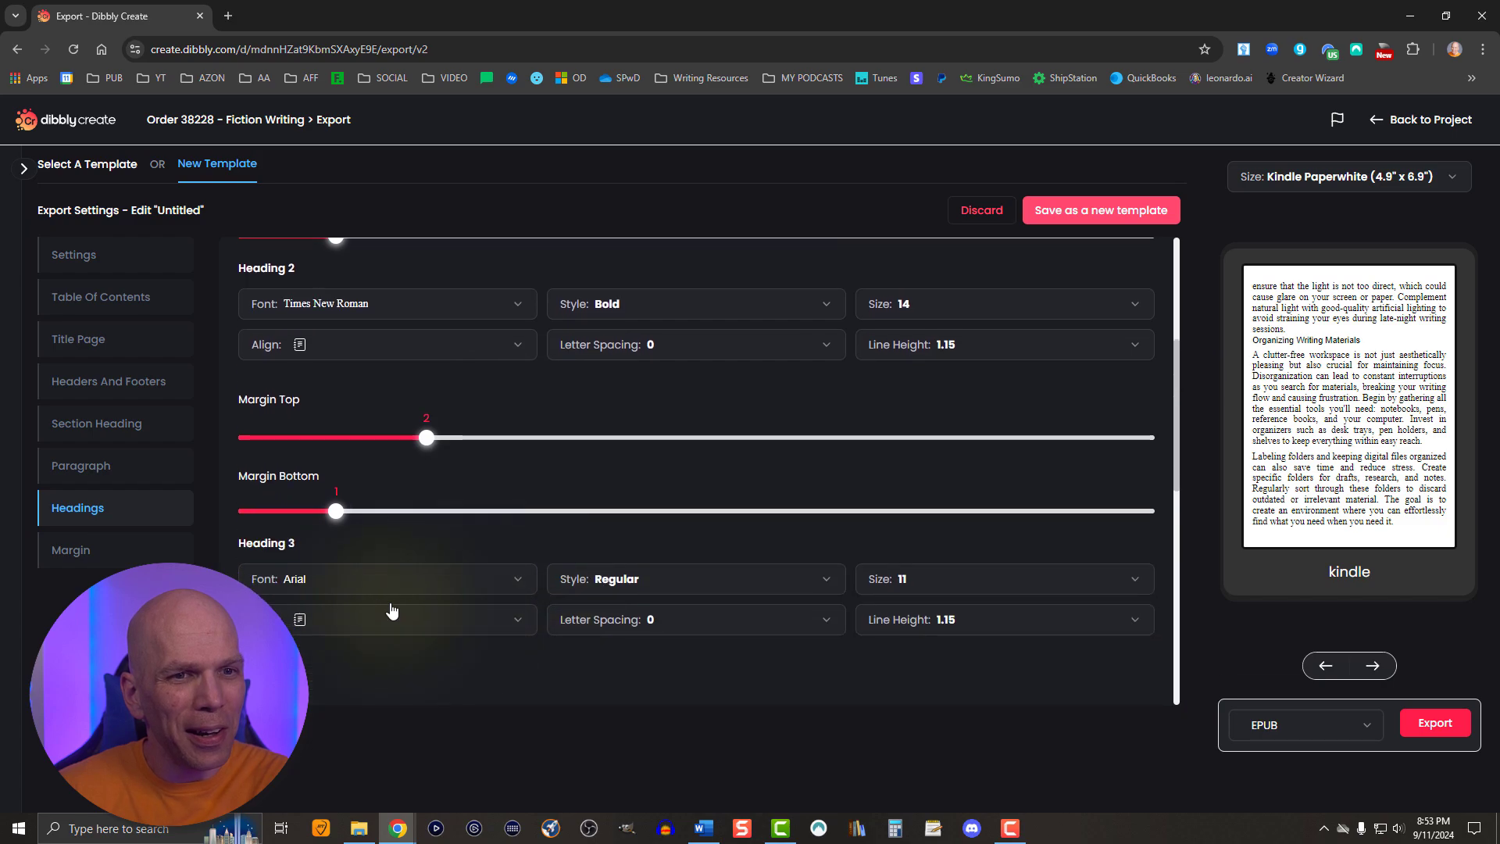
pyautogui.click(304, 585)
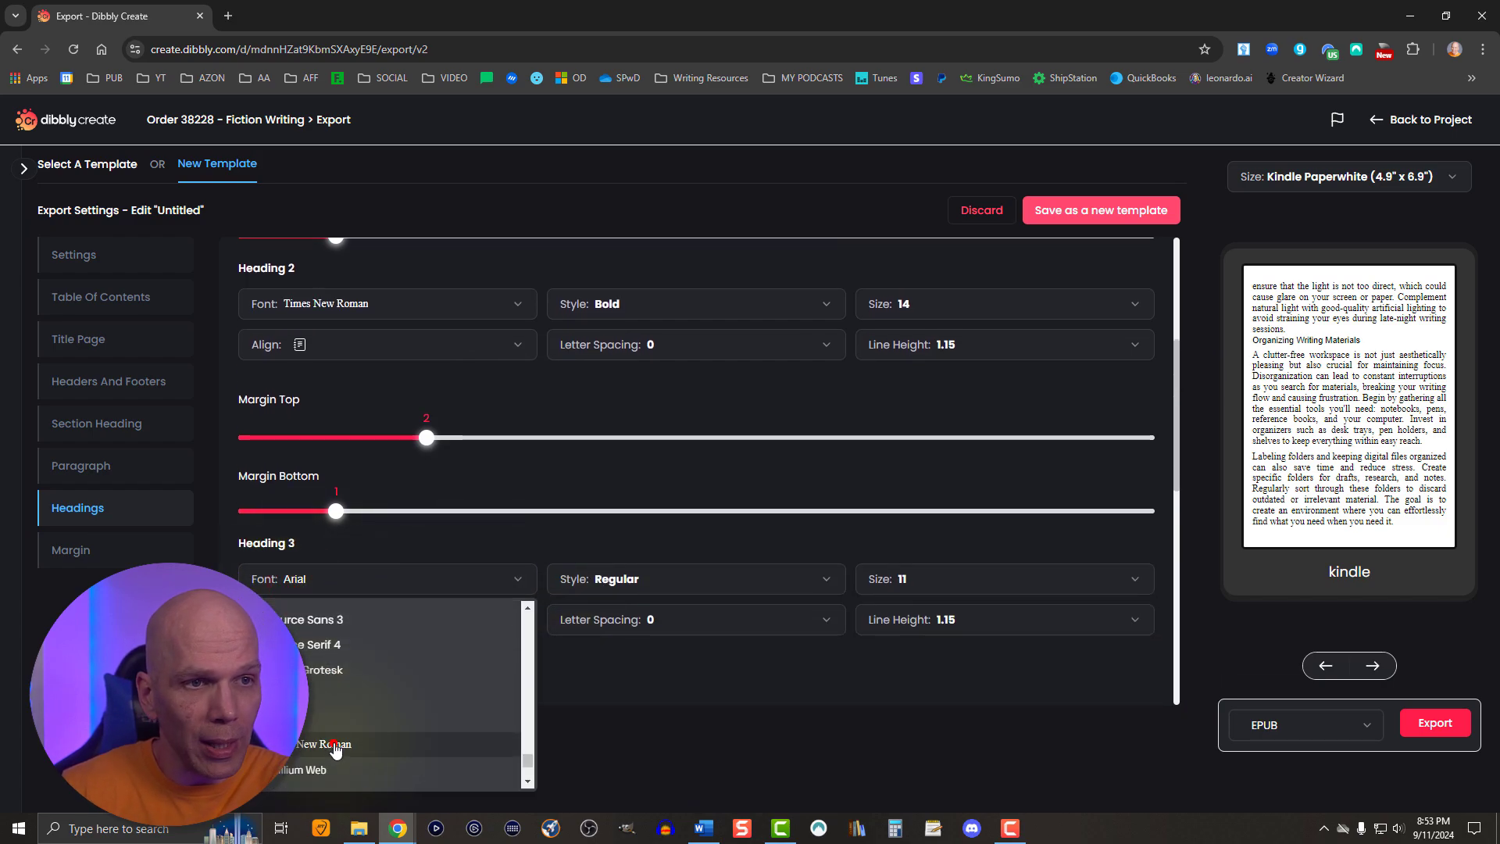
pyautogui.click(334, 742)
pyautogui.click(631, 579)
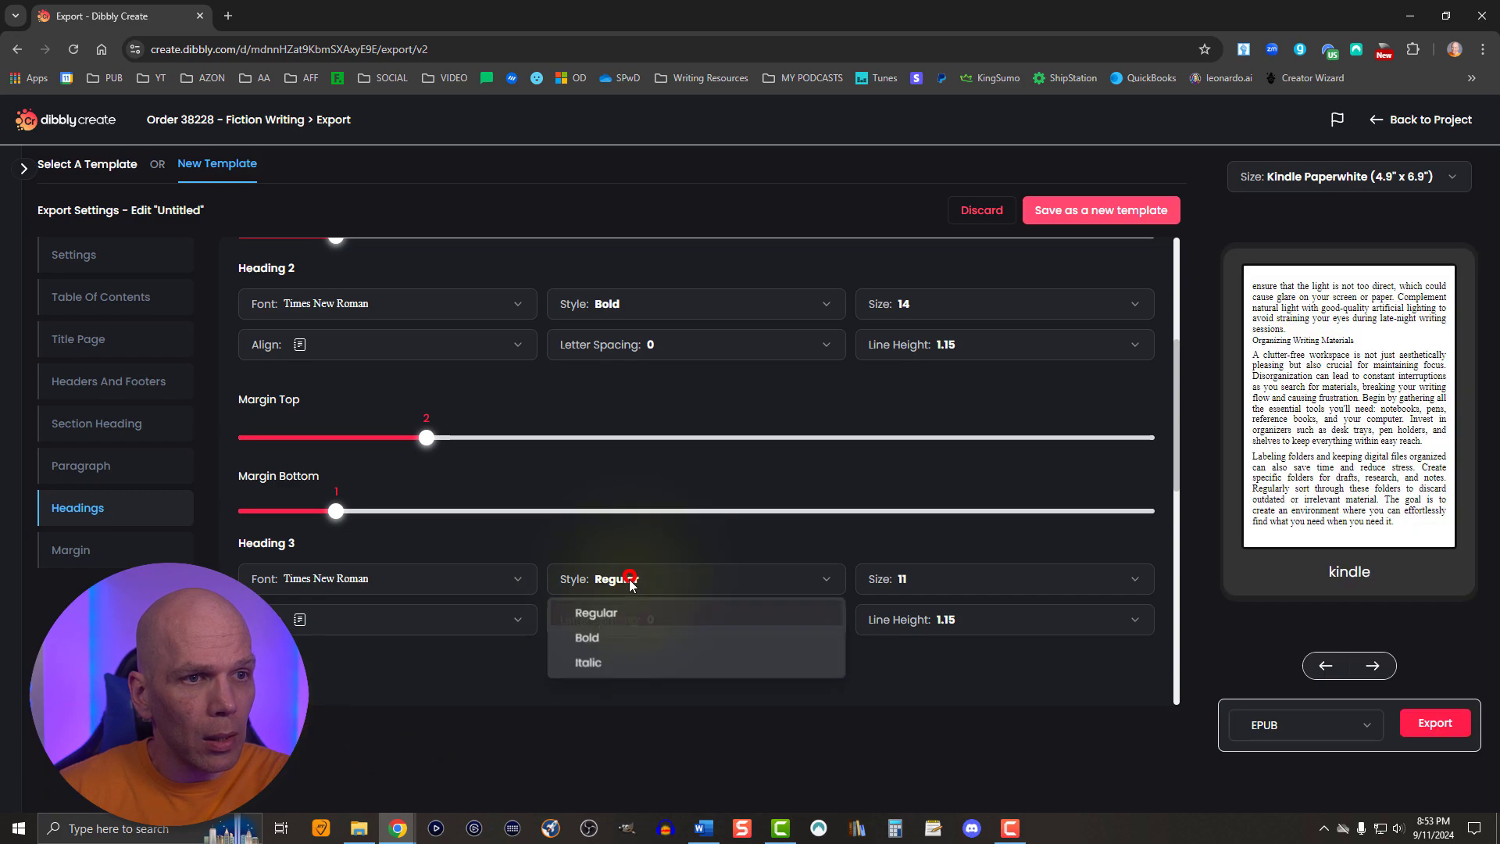
pyautogui.click(617, 635)
pyautogui.click(915, 578)
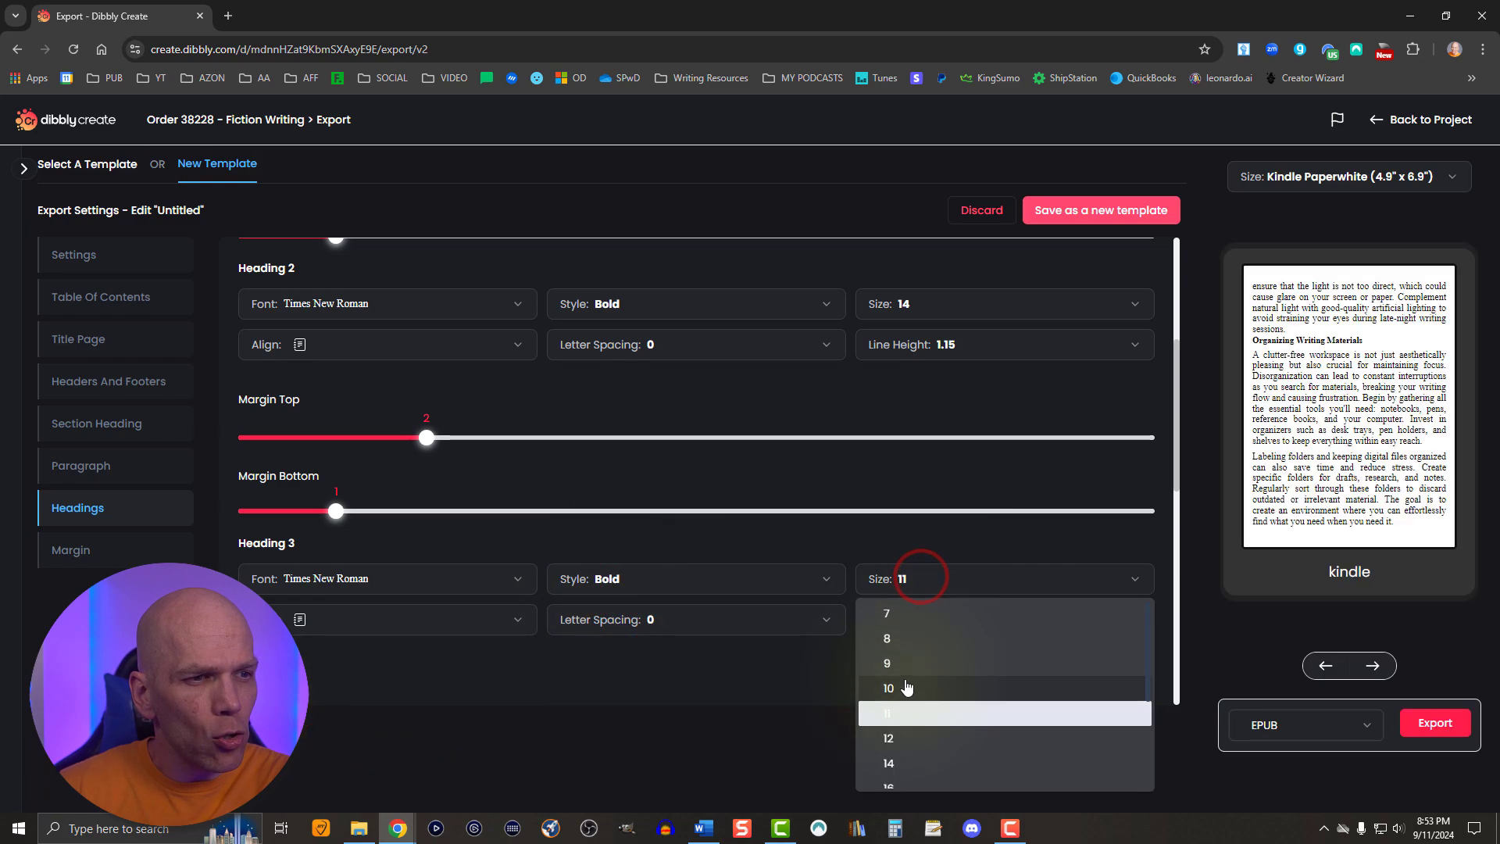
pyautogui.click(893, 741)
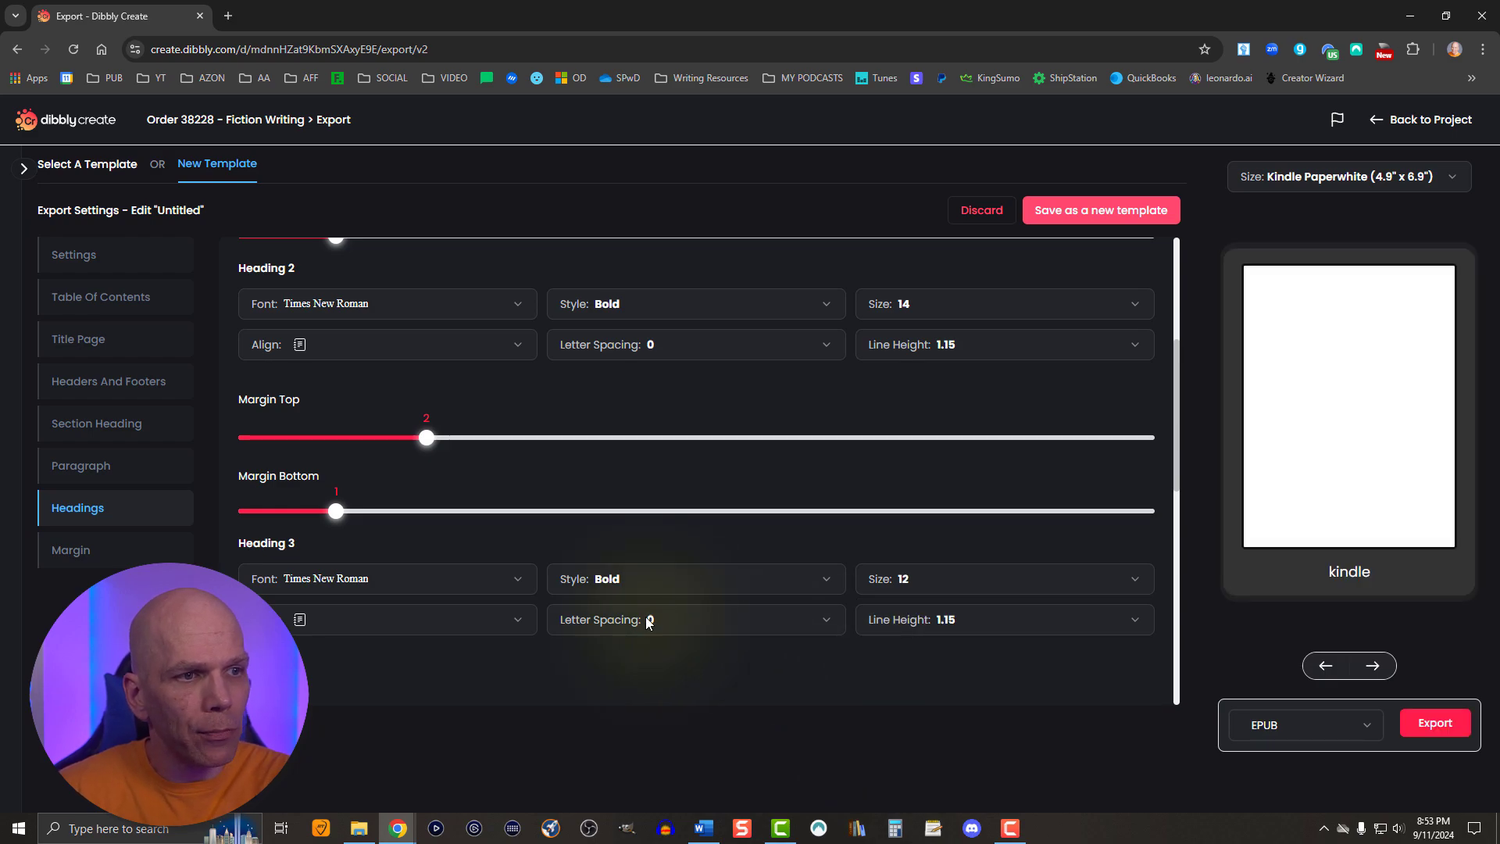
# - Give Heading 3 a top margin of 2 and a bottom margin of 1
pyautogui.scroll(-2, 550, 616)
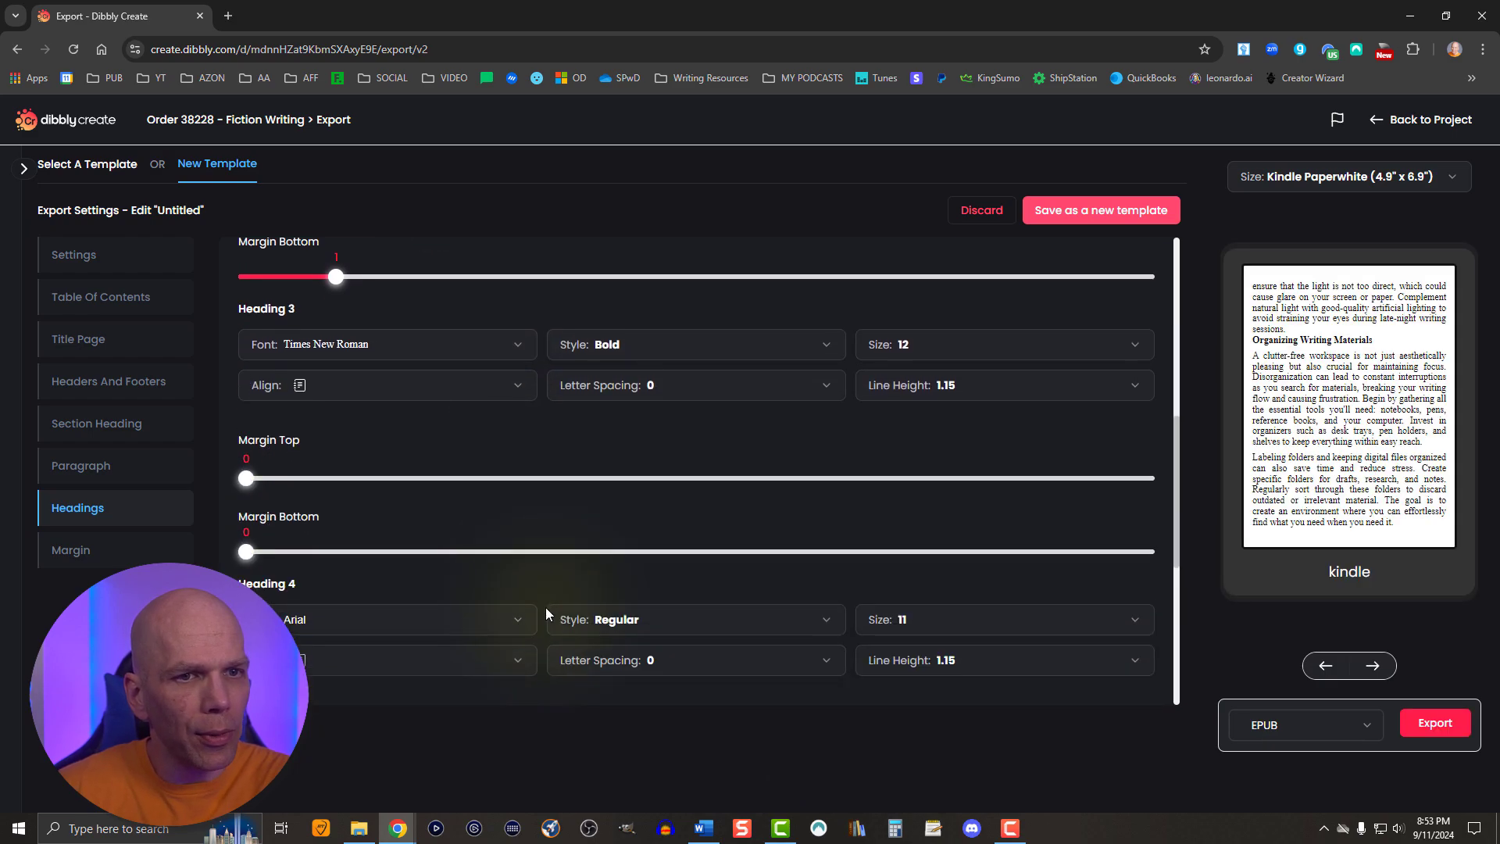
pyautogui.scroll(2, 545, 607)
pyautogui.scroll(-1, 274, 597)
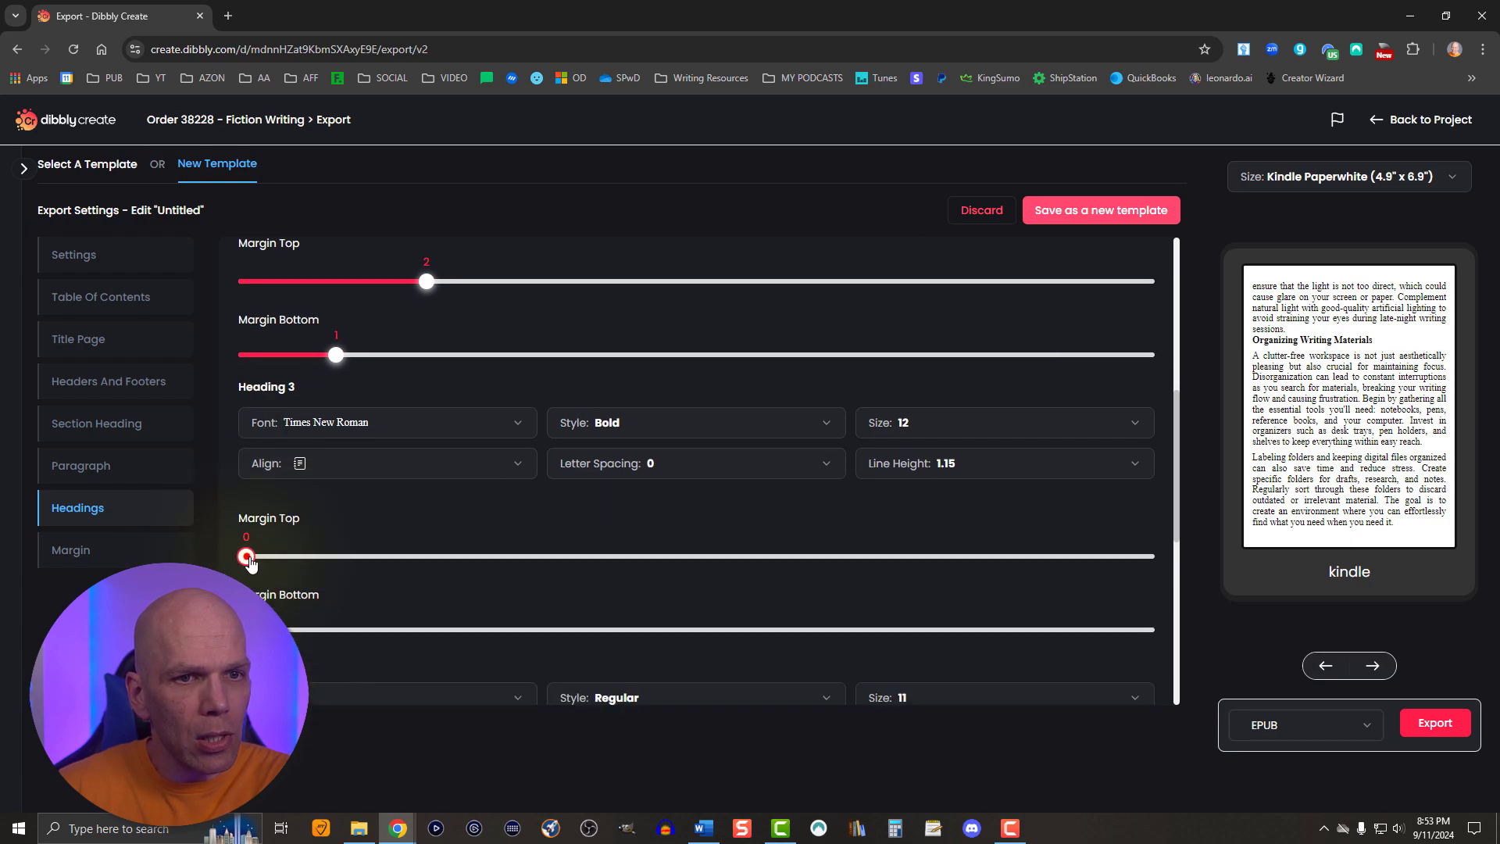
pyautogui.moveTo(247, 557); pyautogui.dragTo(426, 556)
pyautogui.click(358, 630)
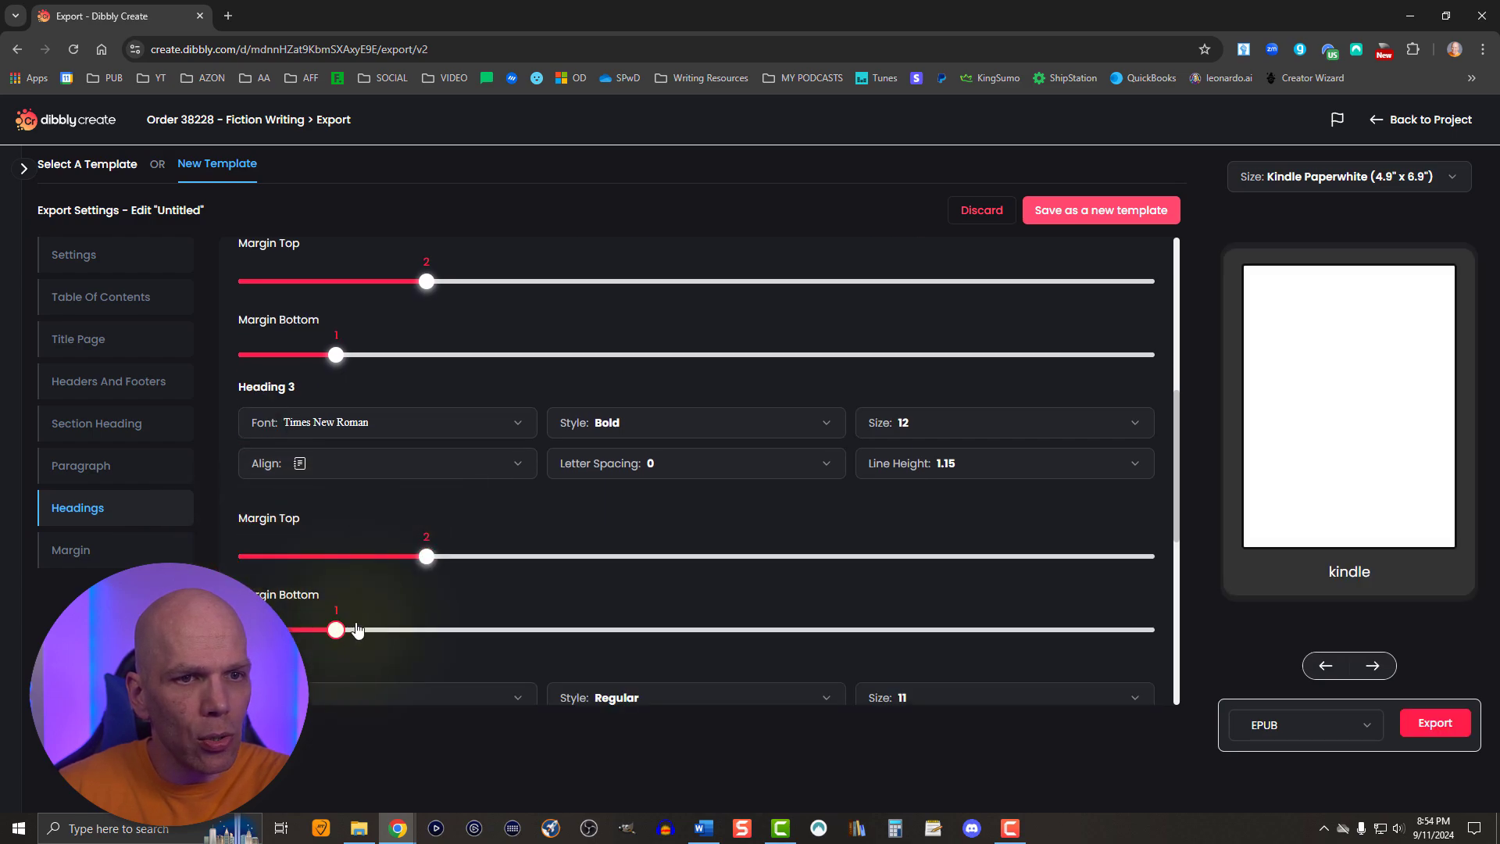
# - Set Heading 4 to Times New Roman at size 12
pyautogui.scroll(-3, 578, 570)
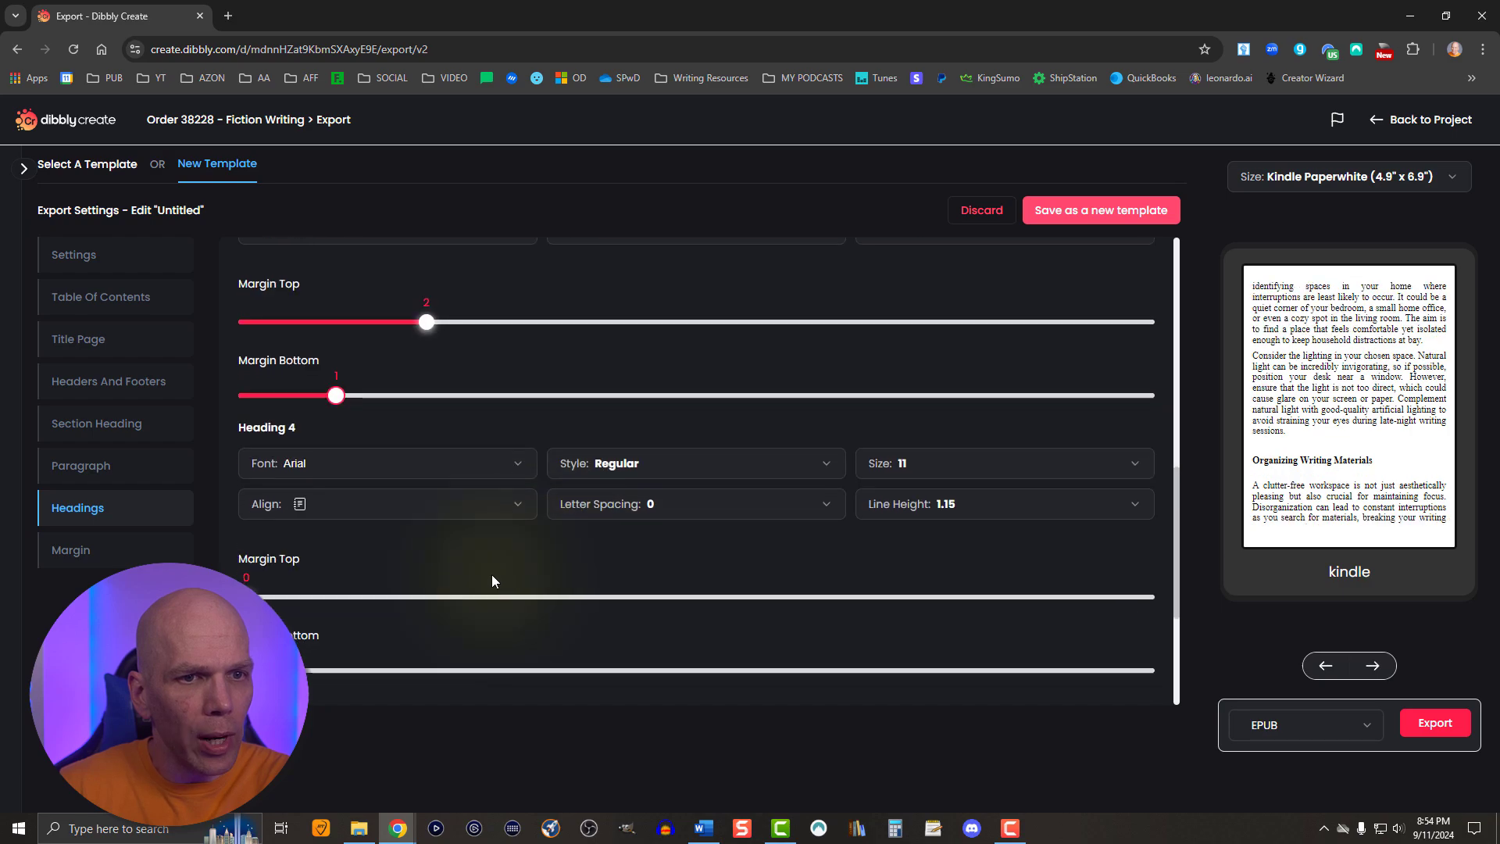
pyautogui.click(339, 464)
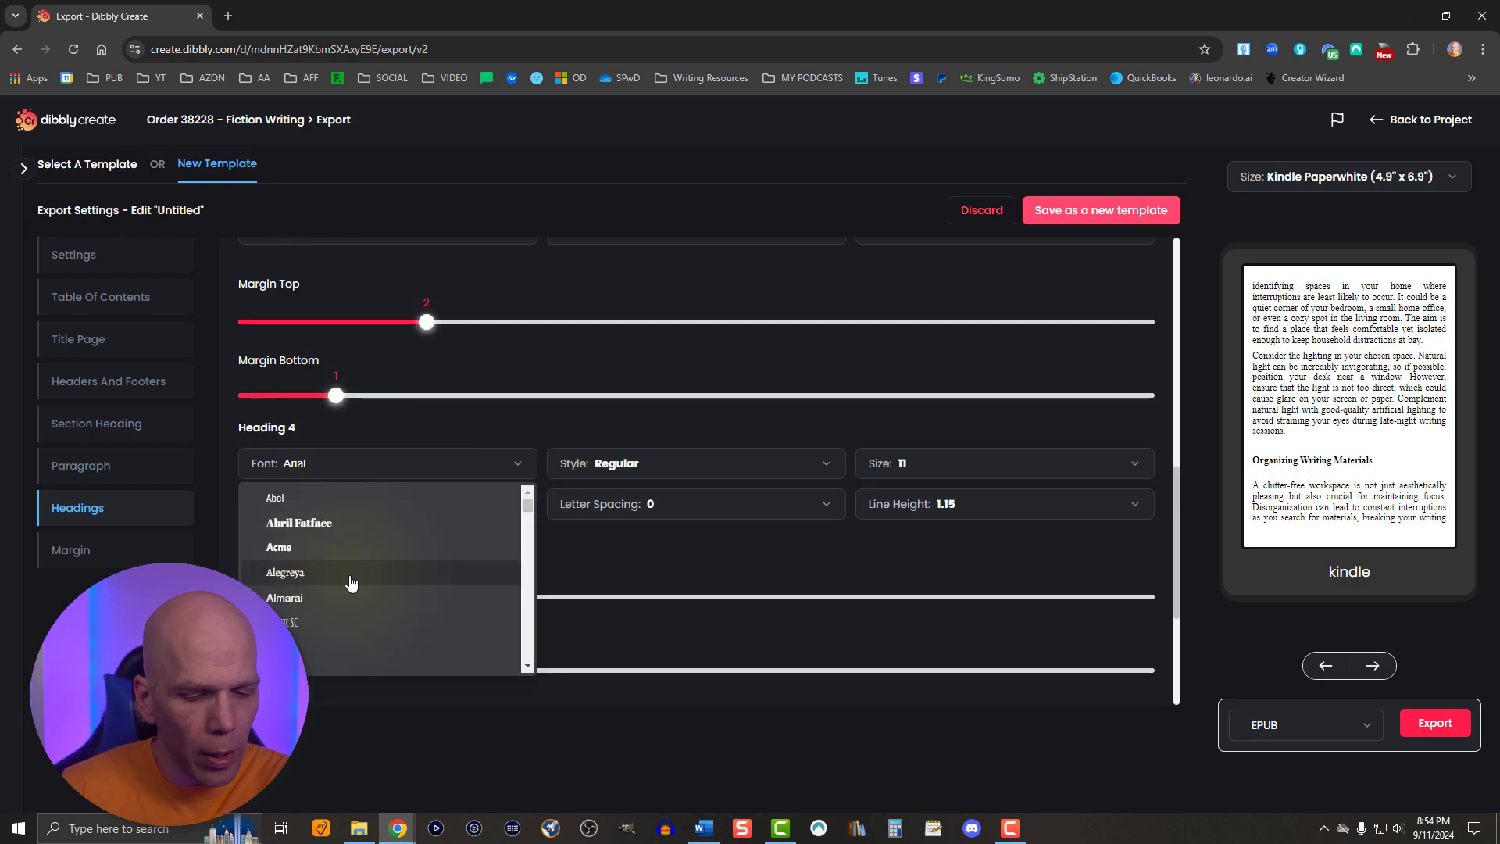
pyautogui.scroll(-10, 352, 583)
pyautogui.click(345, 623)
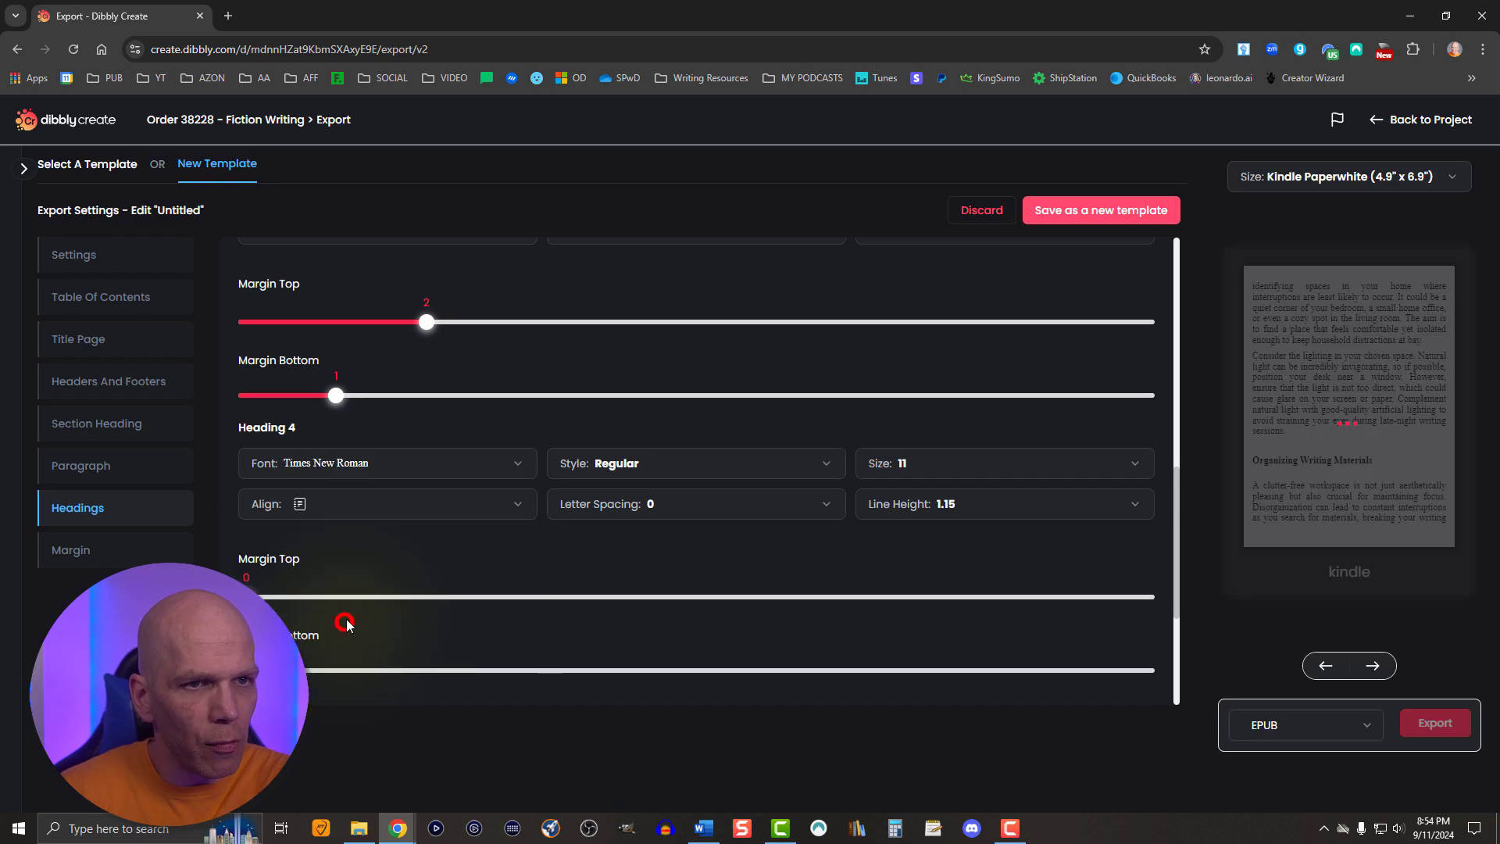
pyautogui.click(914, 461)
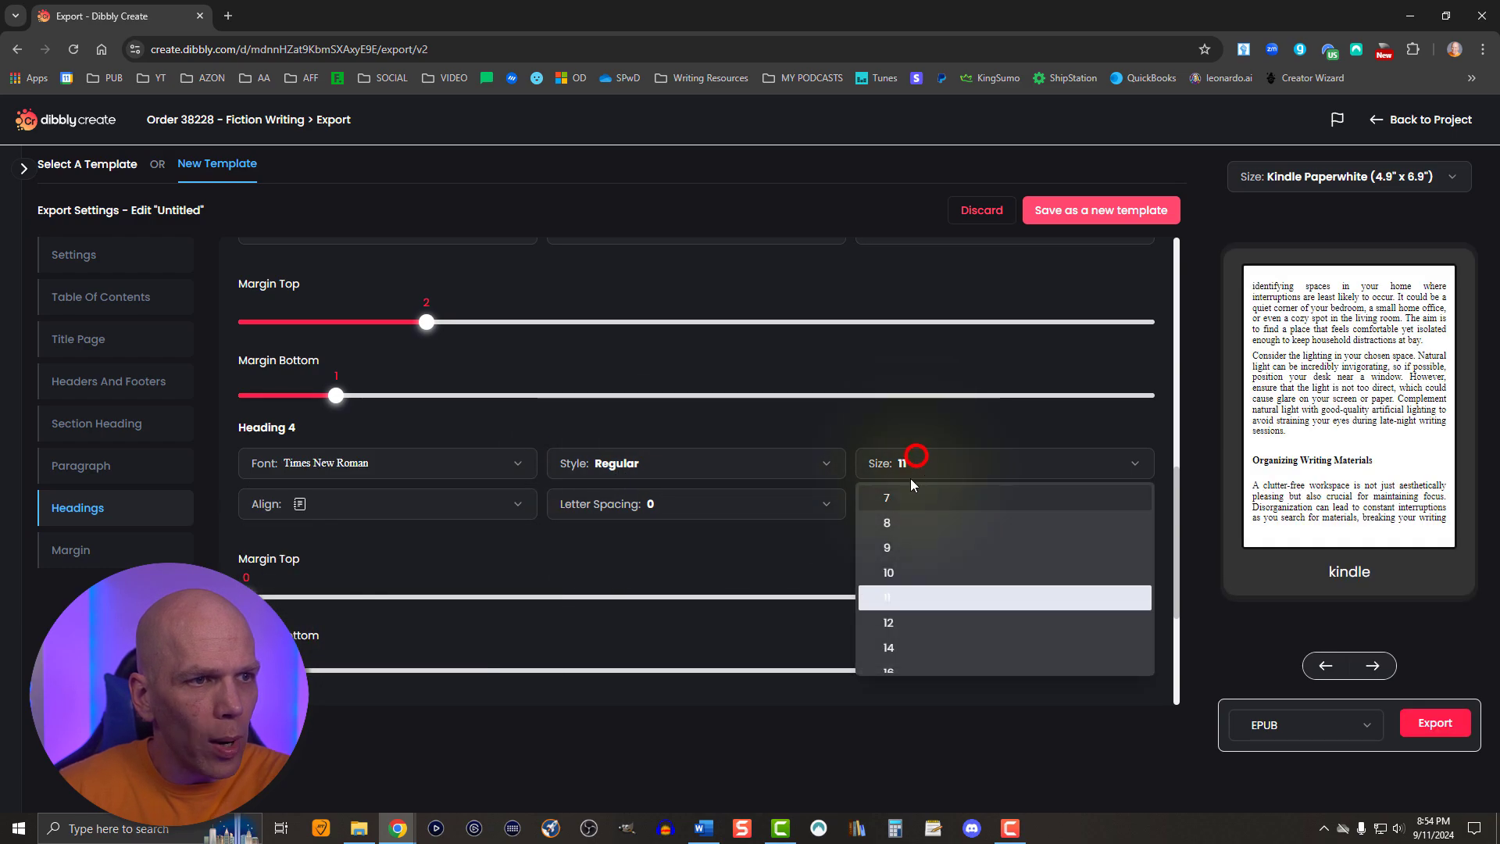
# - Set the alignment of Heading 4, Heading 3 and Heading 2 to Justify
pyautogui.click(294, 504)
pyautogui.click(317, 616)
pyautogui.scroll(3, 316, 616)
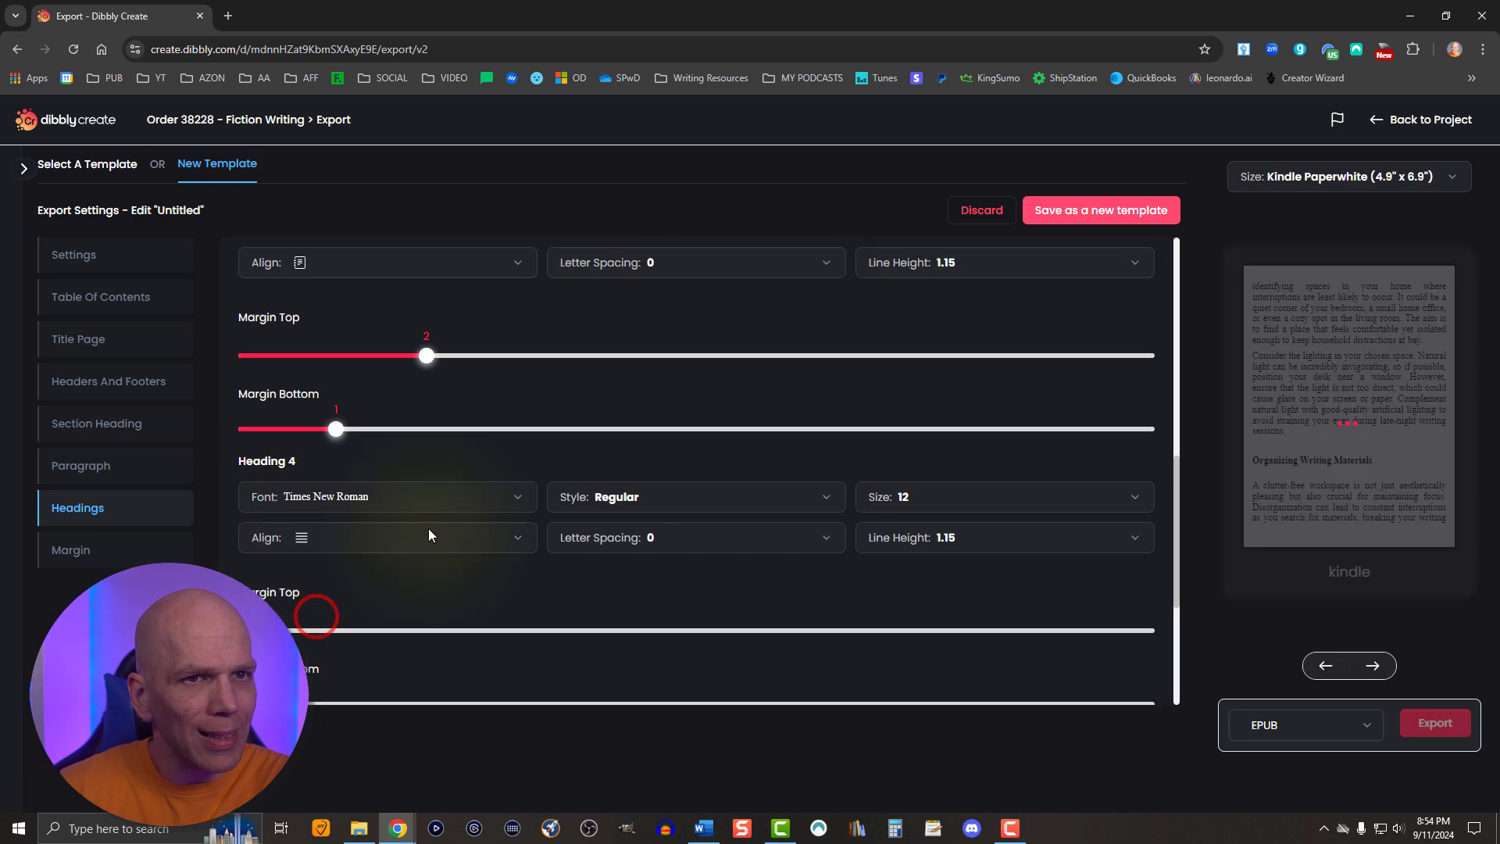
pyautogui.click(279, 464)
pyautogui.click(297, 574)
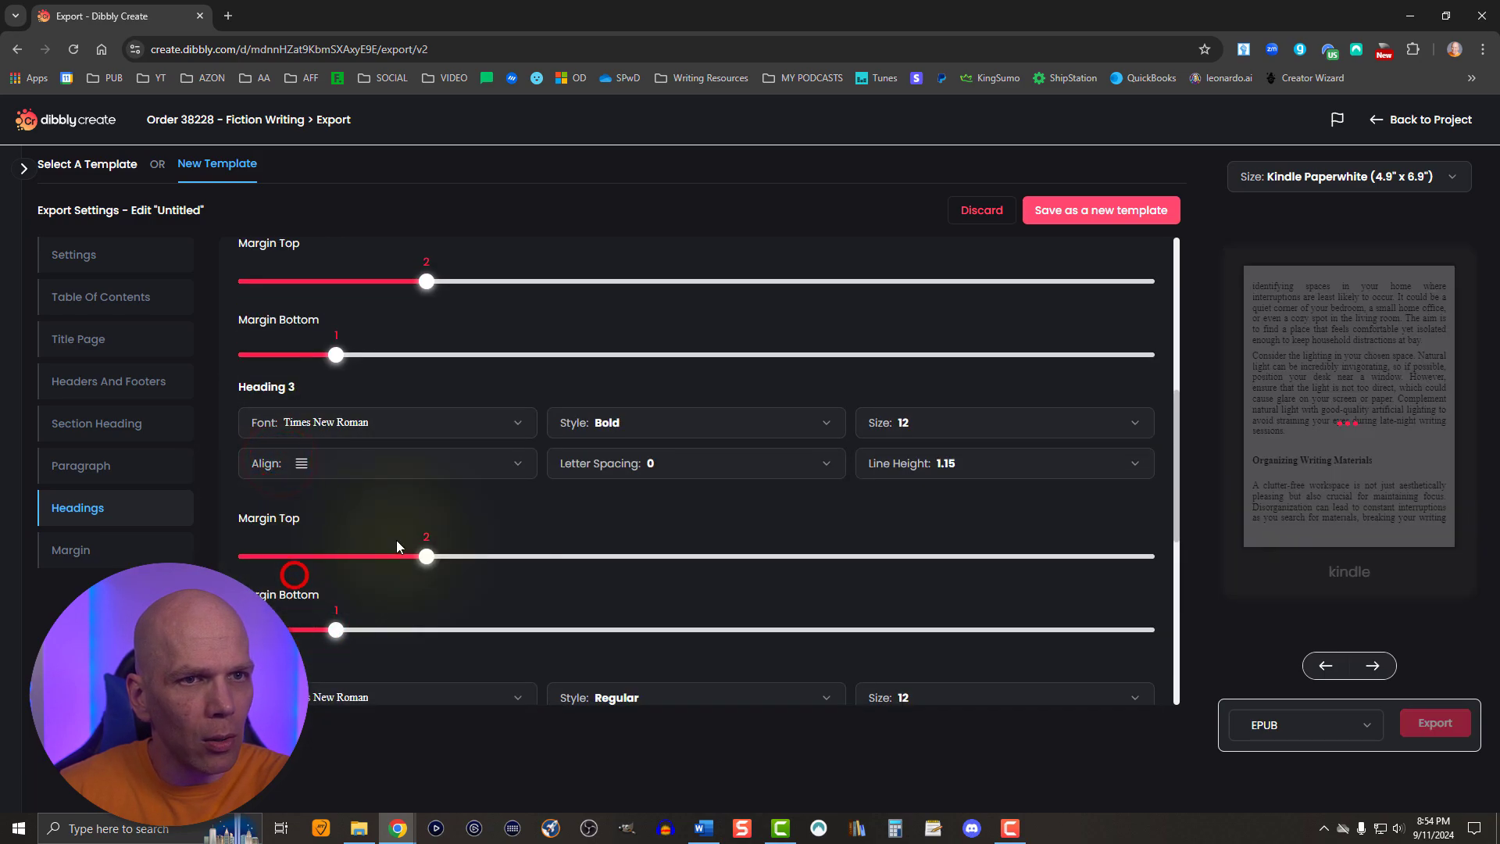
pyautogui.scroll(2, 392, 536)
pyautogui.click(315, 344)
pyautogui.click(328, 456)
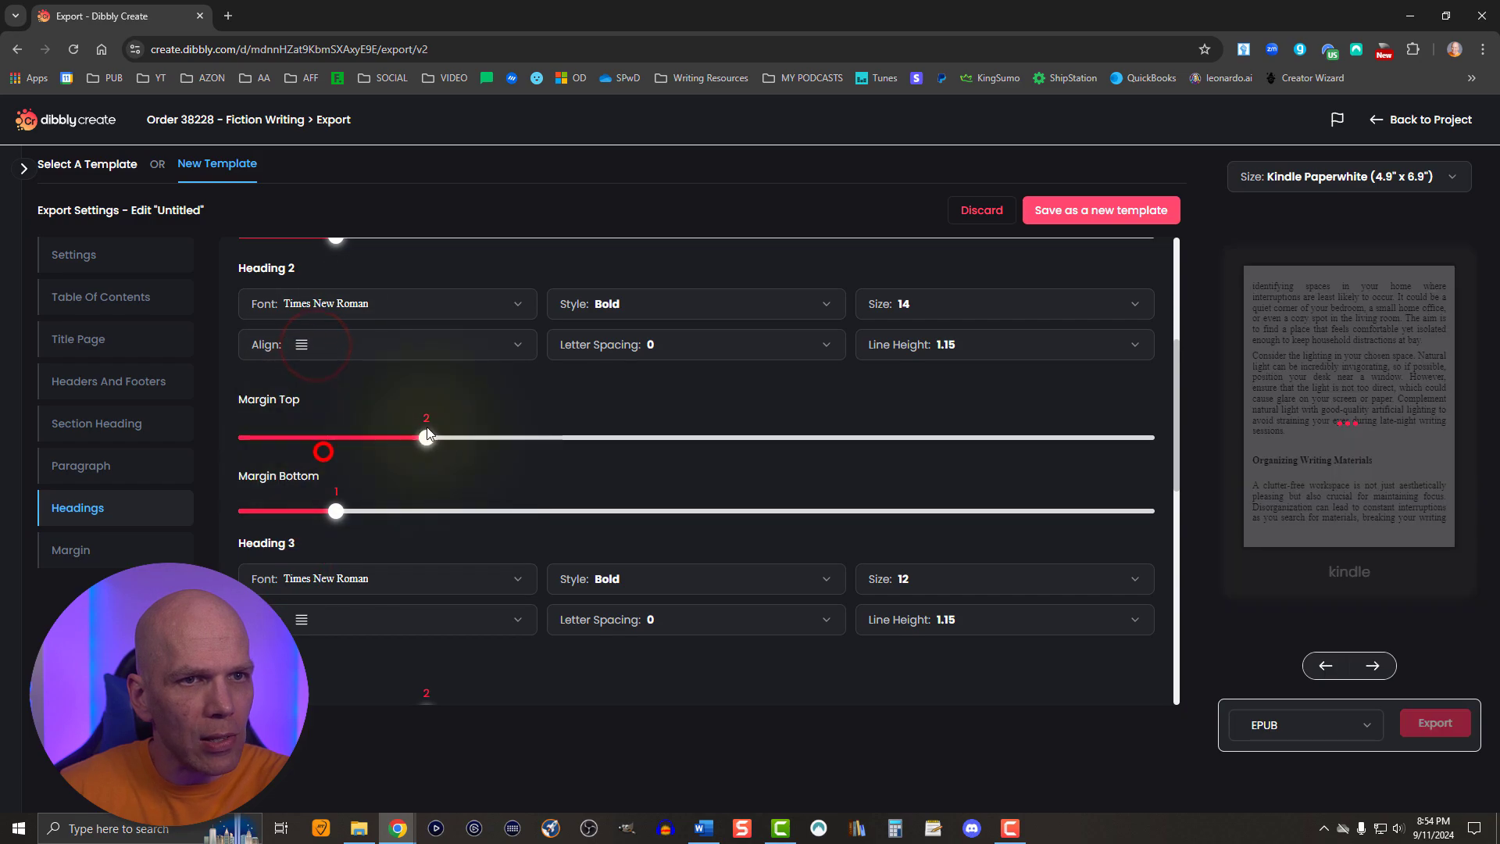
# - Set the alignment of Heading 1 to Justify
pyautogui.scroll(4, 428, 419)
pyautogui.click(349, 378)
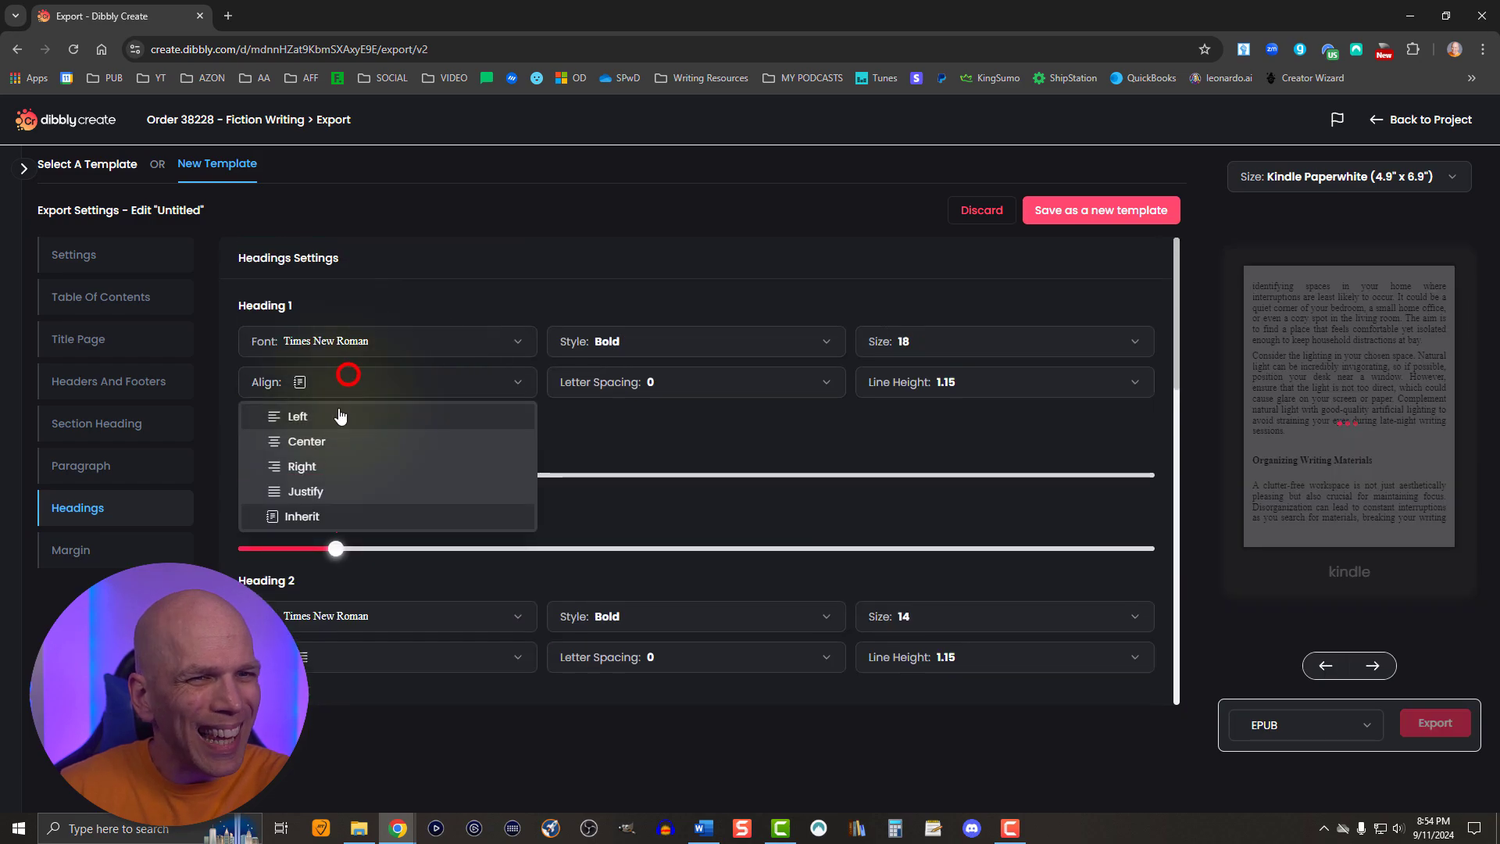
pyautogui.click(326, 488)
pyautogui.scroll(-4, 386, 509)
pyautogui.scroll(4, 388, 509)
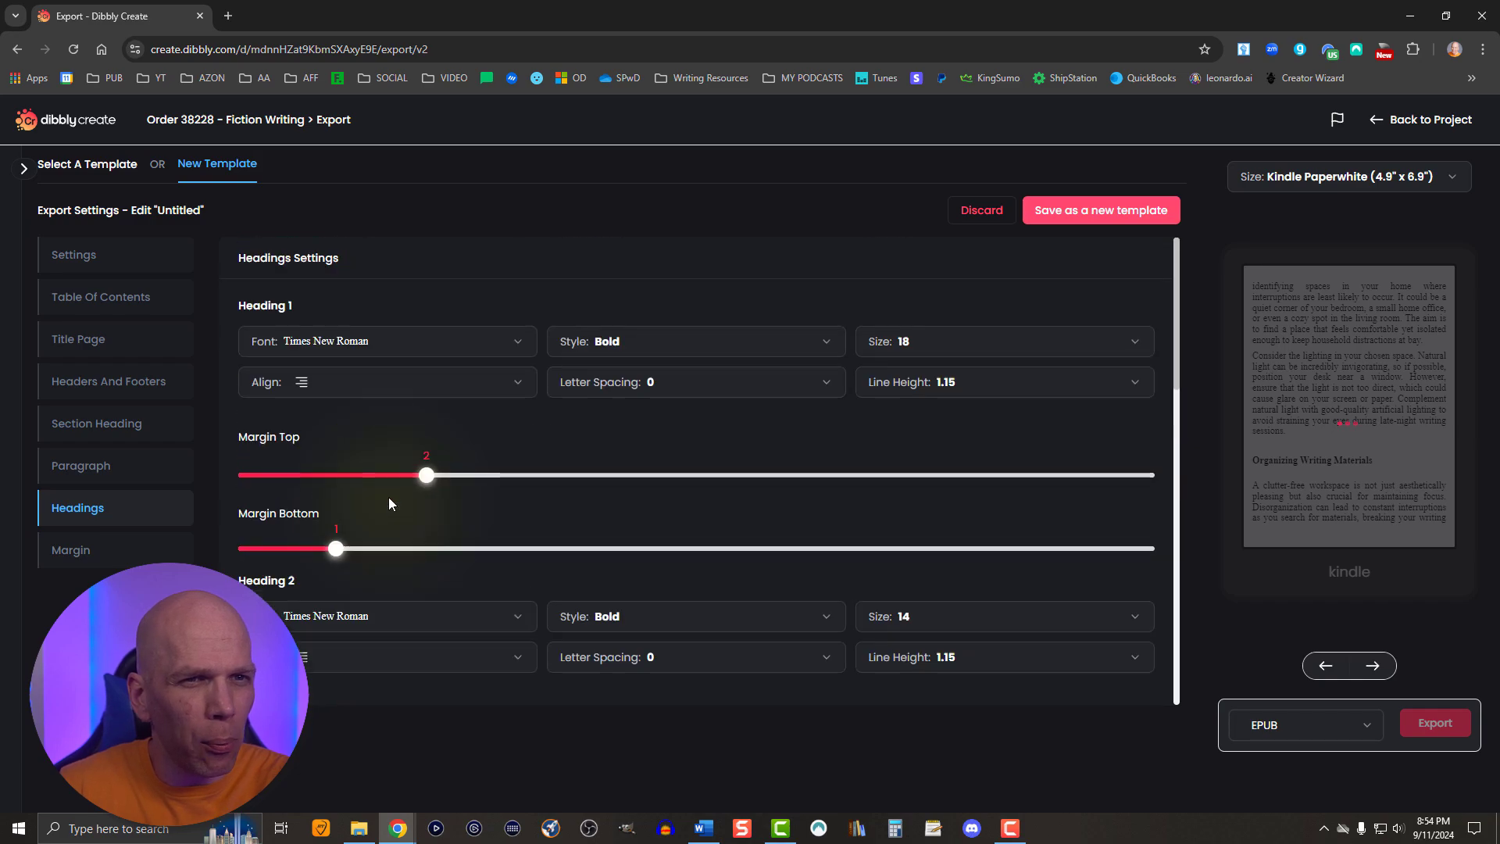
pyautogui.click(349, 384)
pyautogui.click(328, 492)
# - Give Heading 4 a top margin of 2 and a bottom margin of 1
pyautogui.scroll(-9, 410, 522)
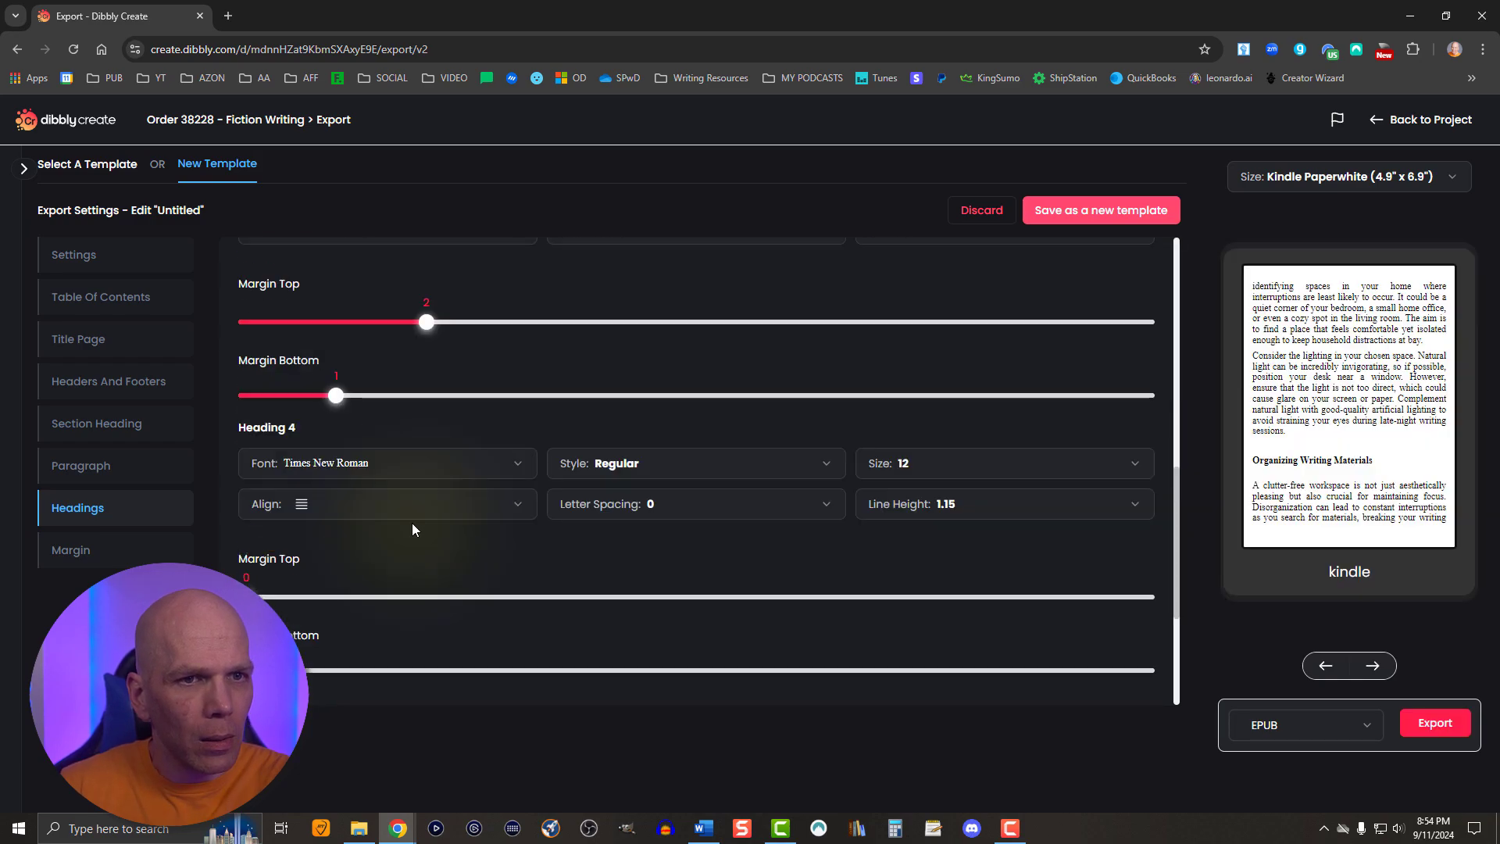
pyautogui.scroll(-1, 410, 522)
pyautogui.scroll(-1, 411, 522)
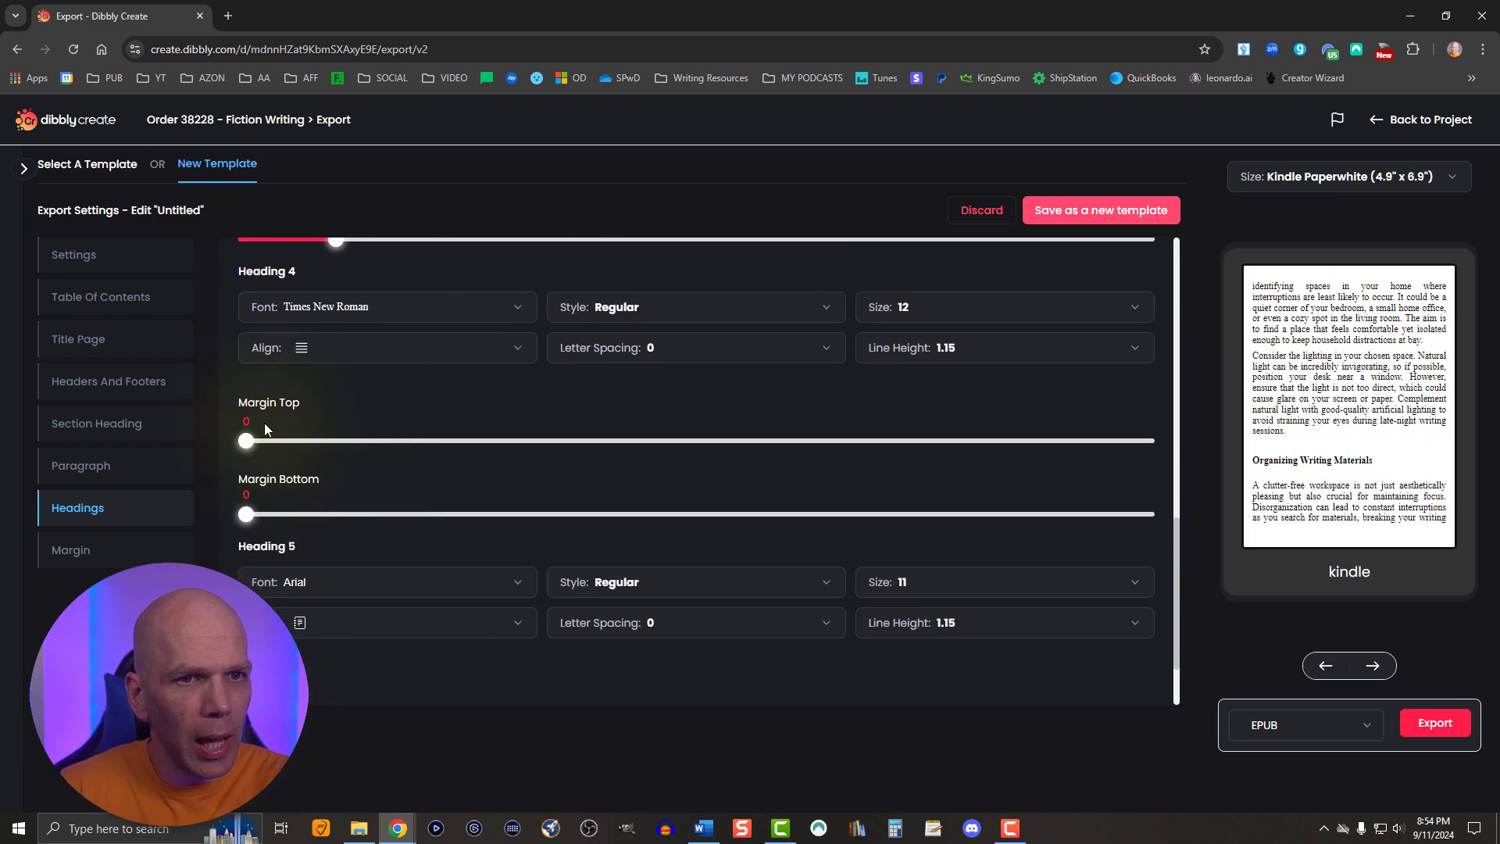
pyautogui.moveTo(248, 442); pyautogui.dragTo(426, 440)
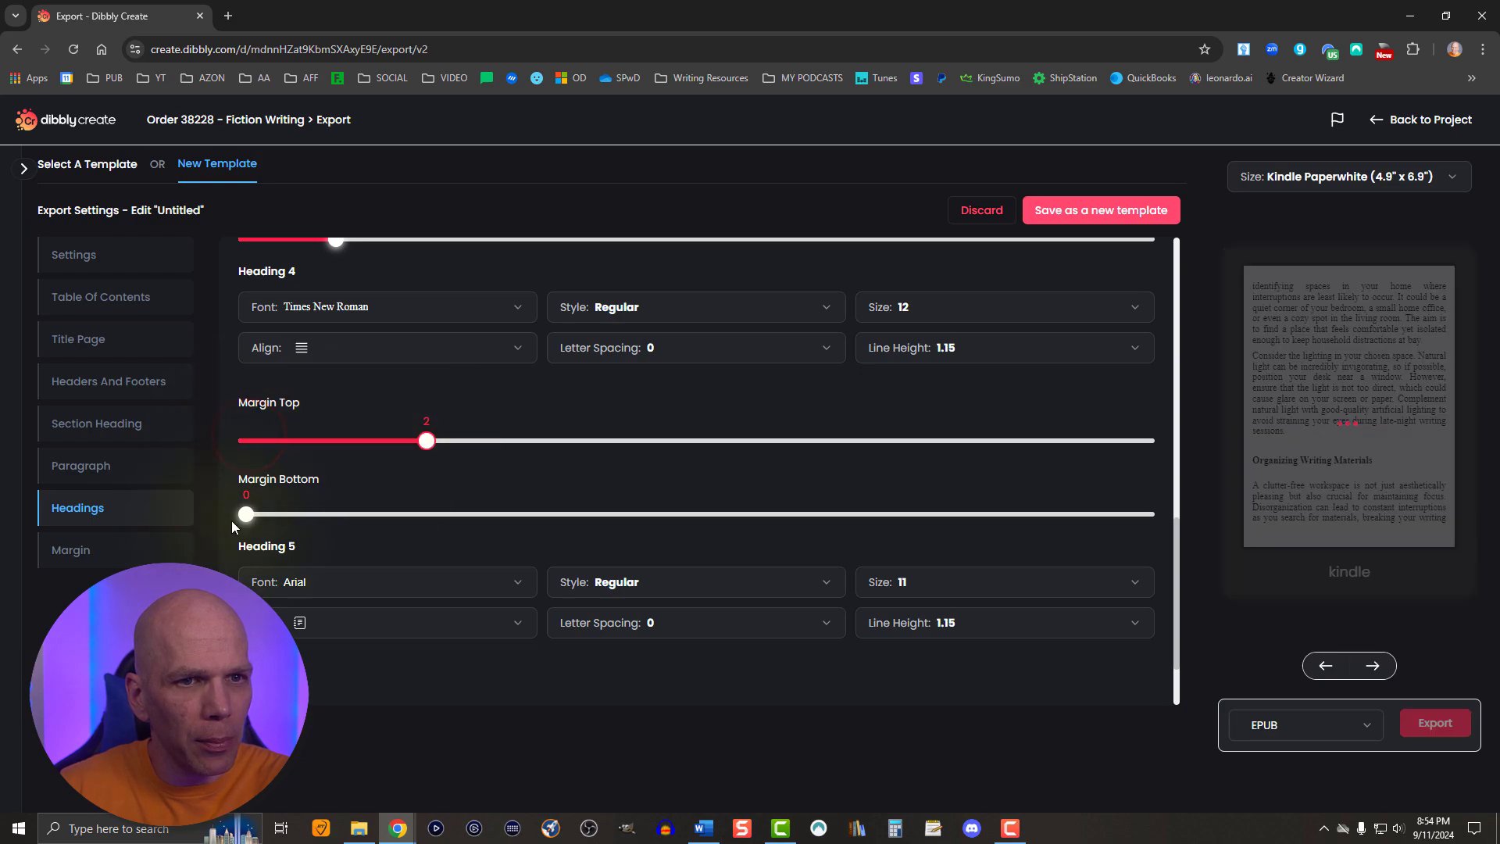
pyautogui.moveTo(245, 514); pyautogui.dragTo(338, 518)
# - Set Heading 5 to the Times New Roman font with Justify alignment
pyautogui.scroll(-1, 368, 528)
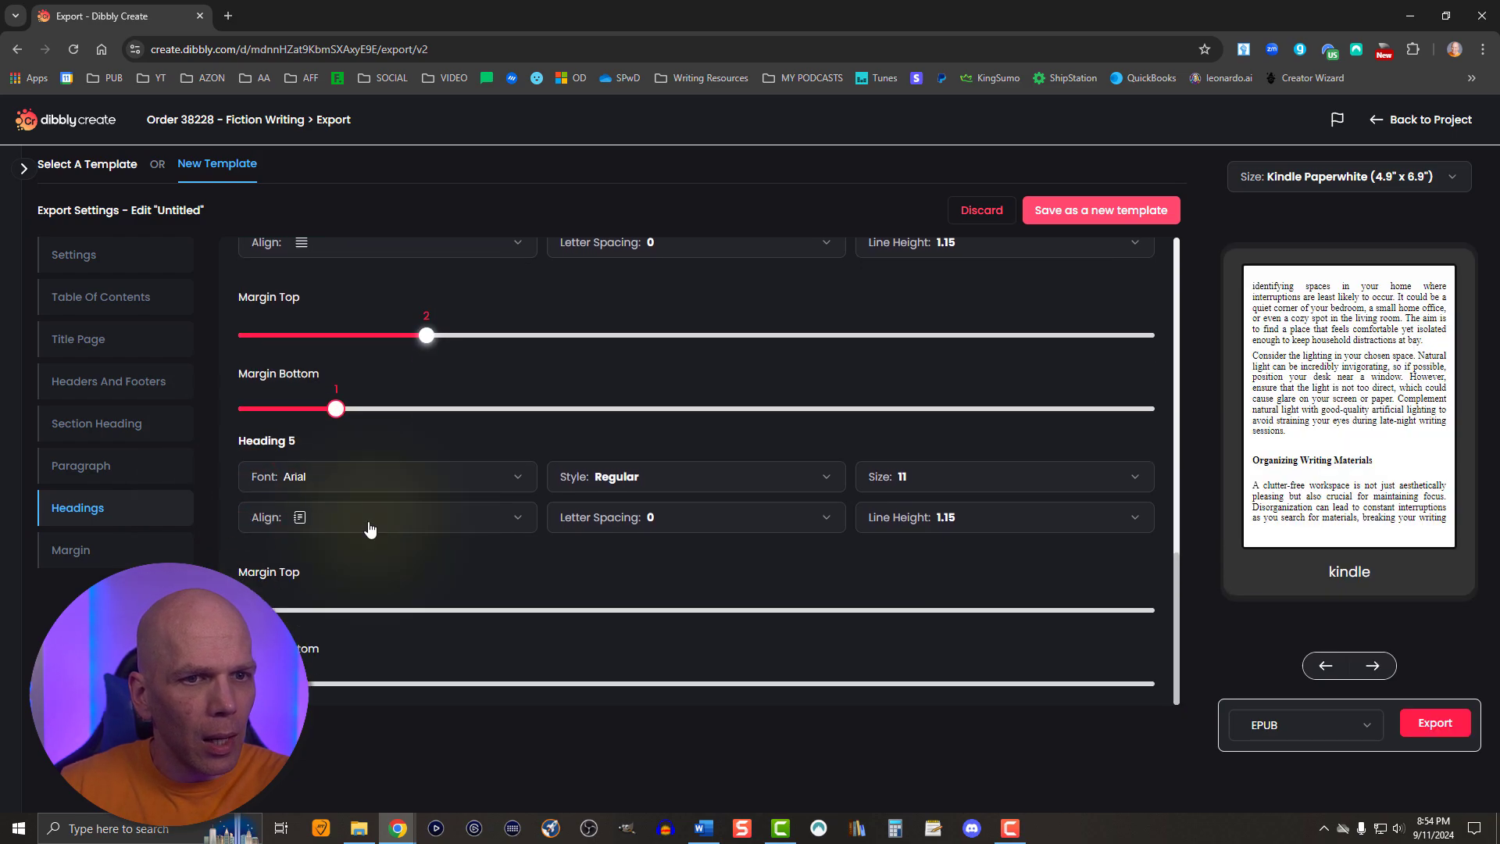
pyautogui.click(300, 473)
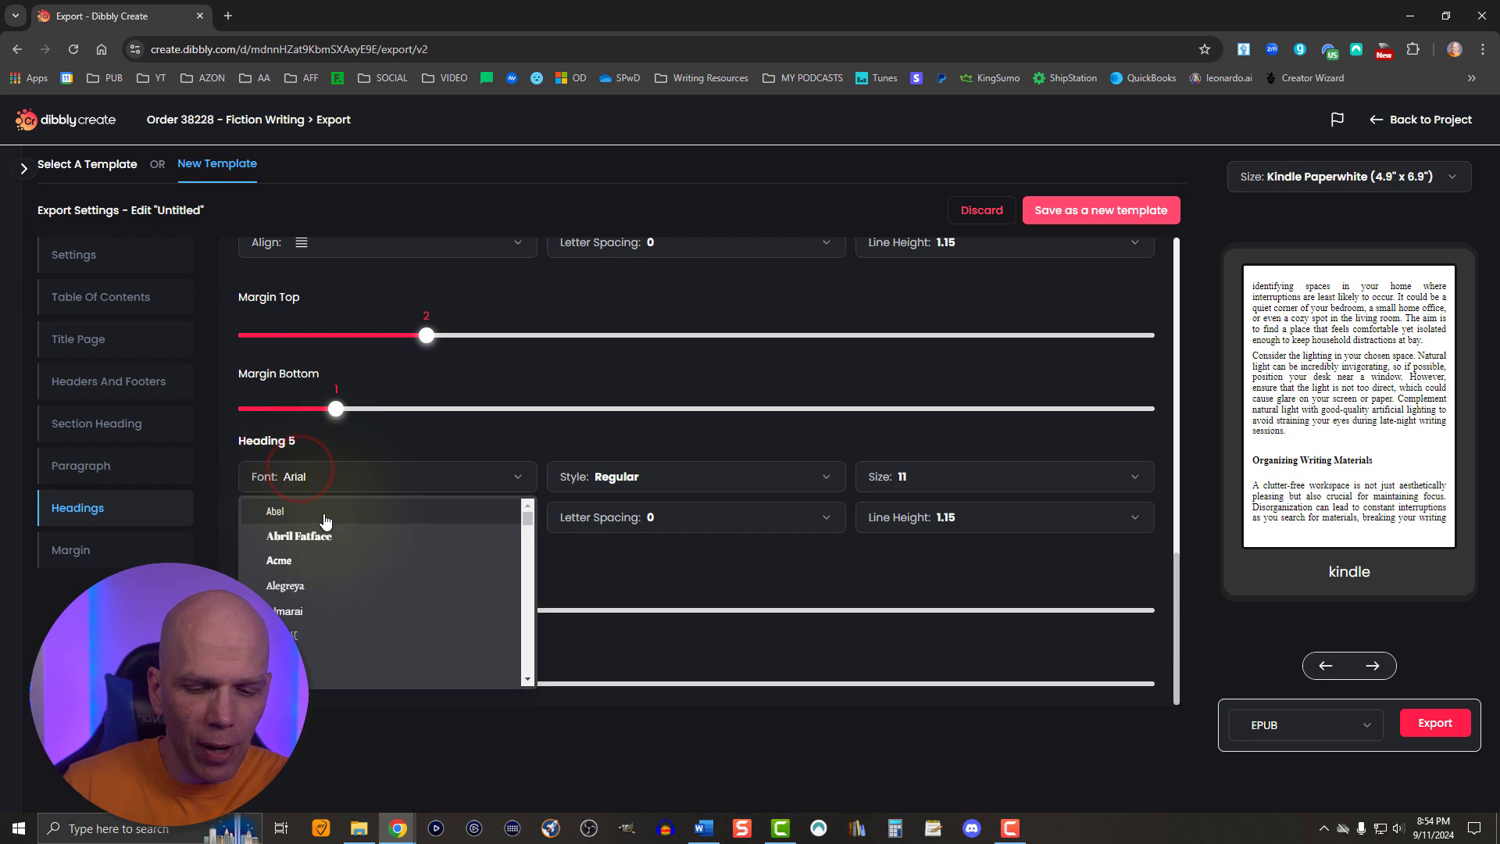
pyautogui.scroll(-10, 336, 539)
pyautogui.click(328, 633)
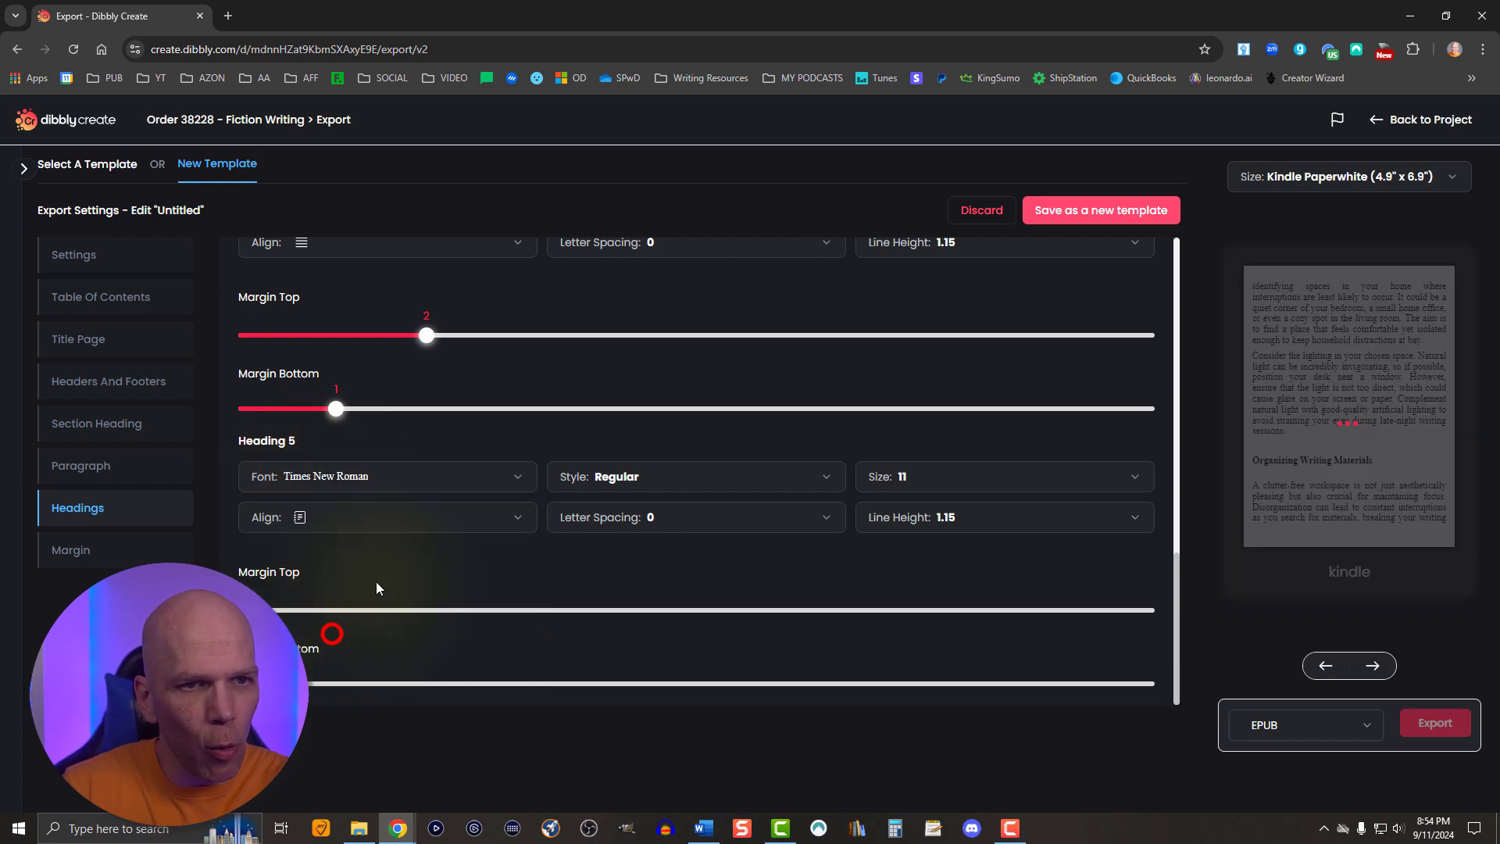
pyautogui.click(360, 523)
pyautogui.click(329, 624)
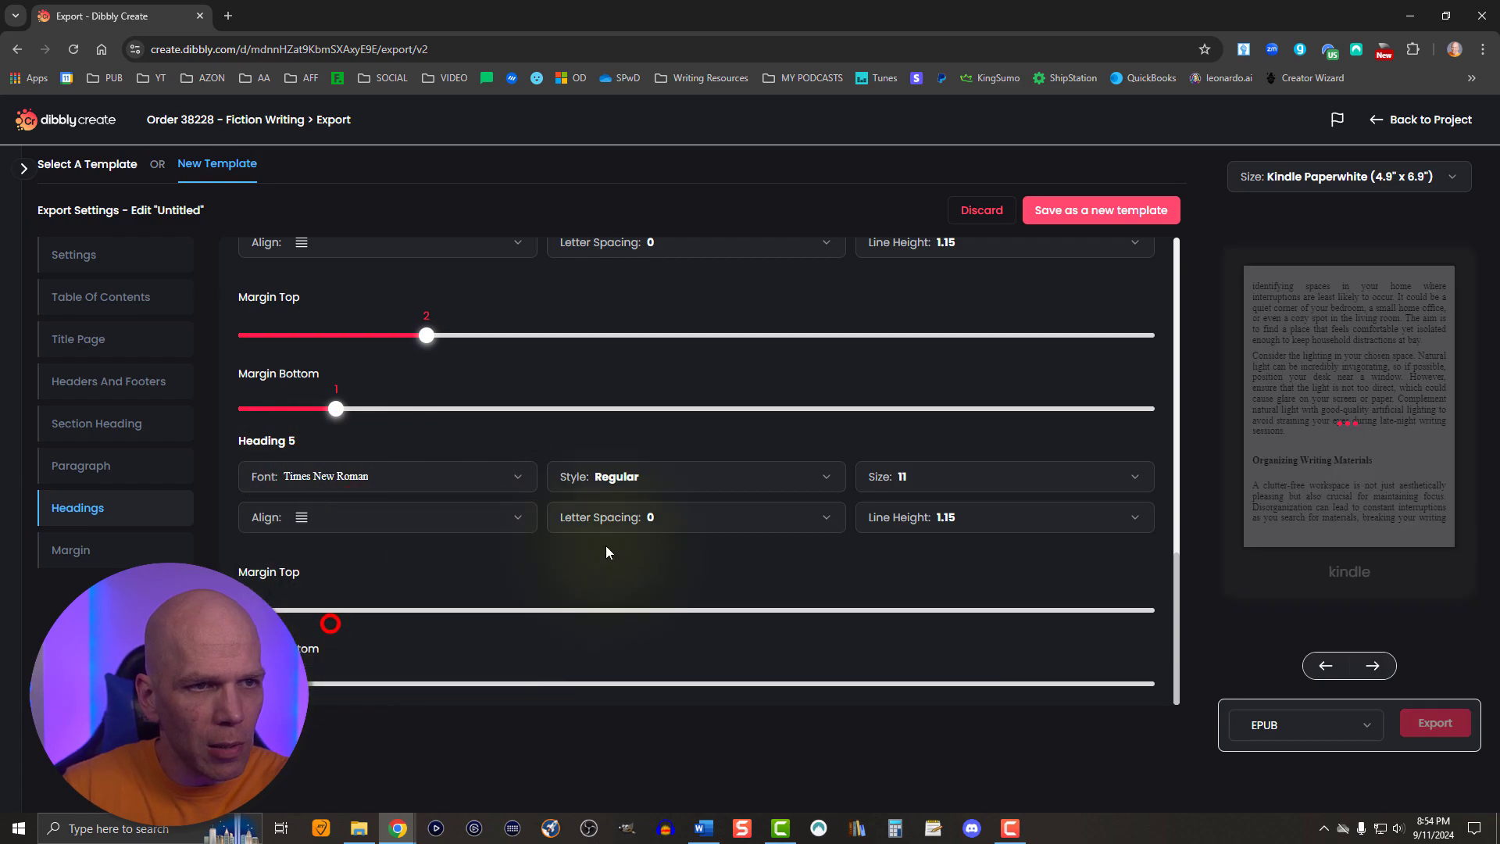
# - Set Heading 5 to size 12 with the Italic style
pyautogui.click(914, 479)
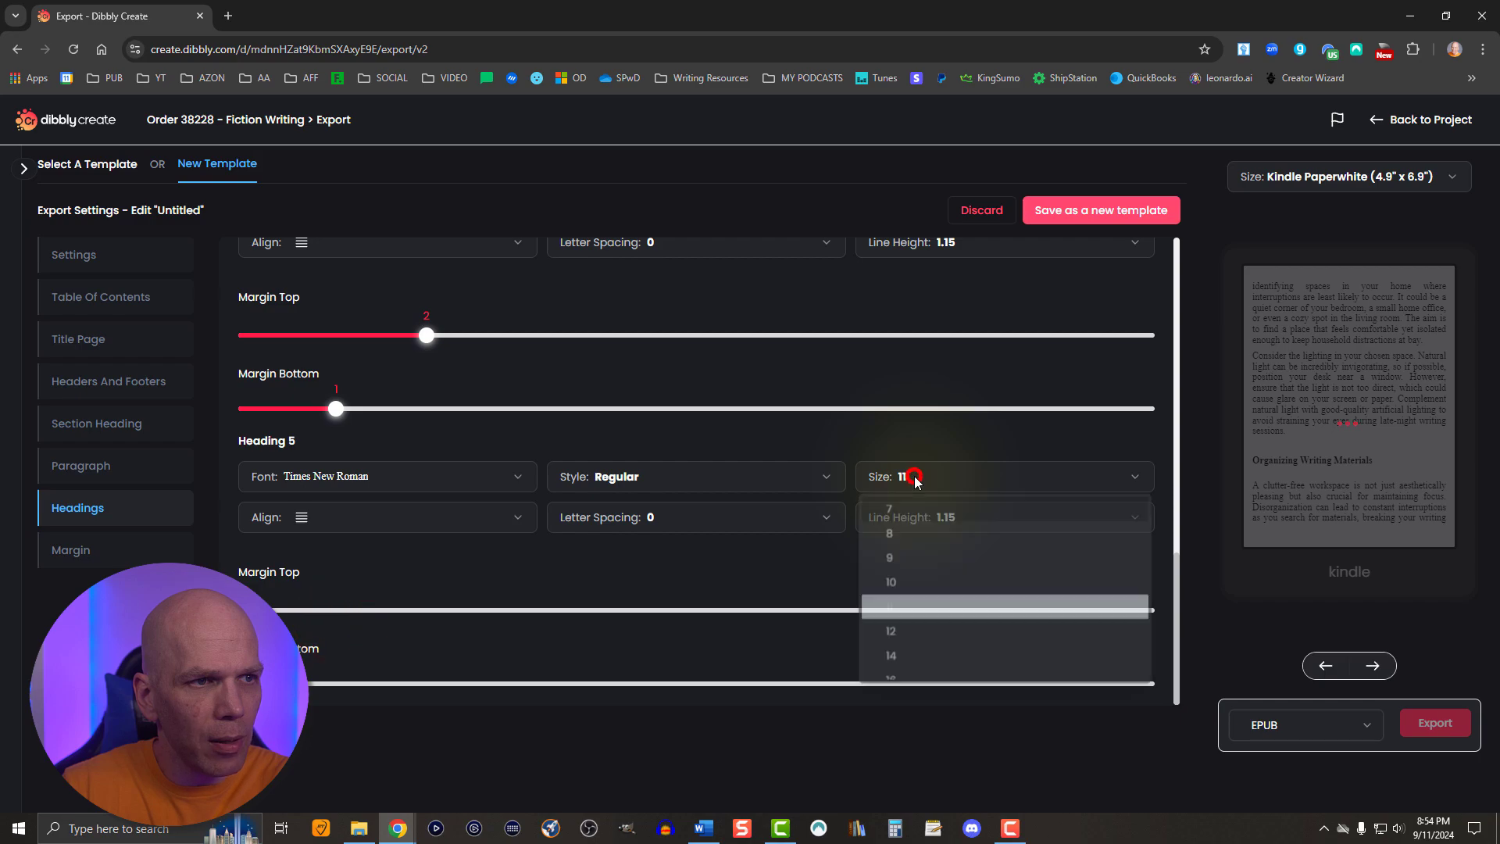
pyautogui.click(897, 632)
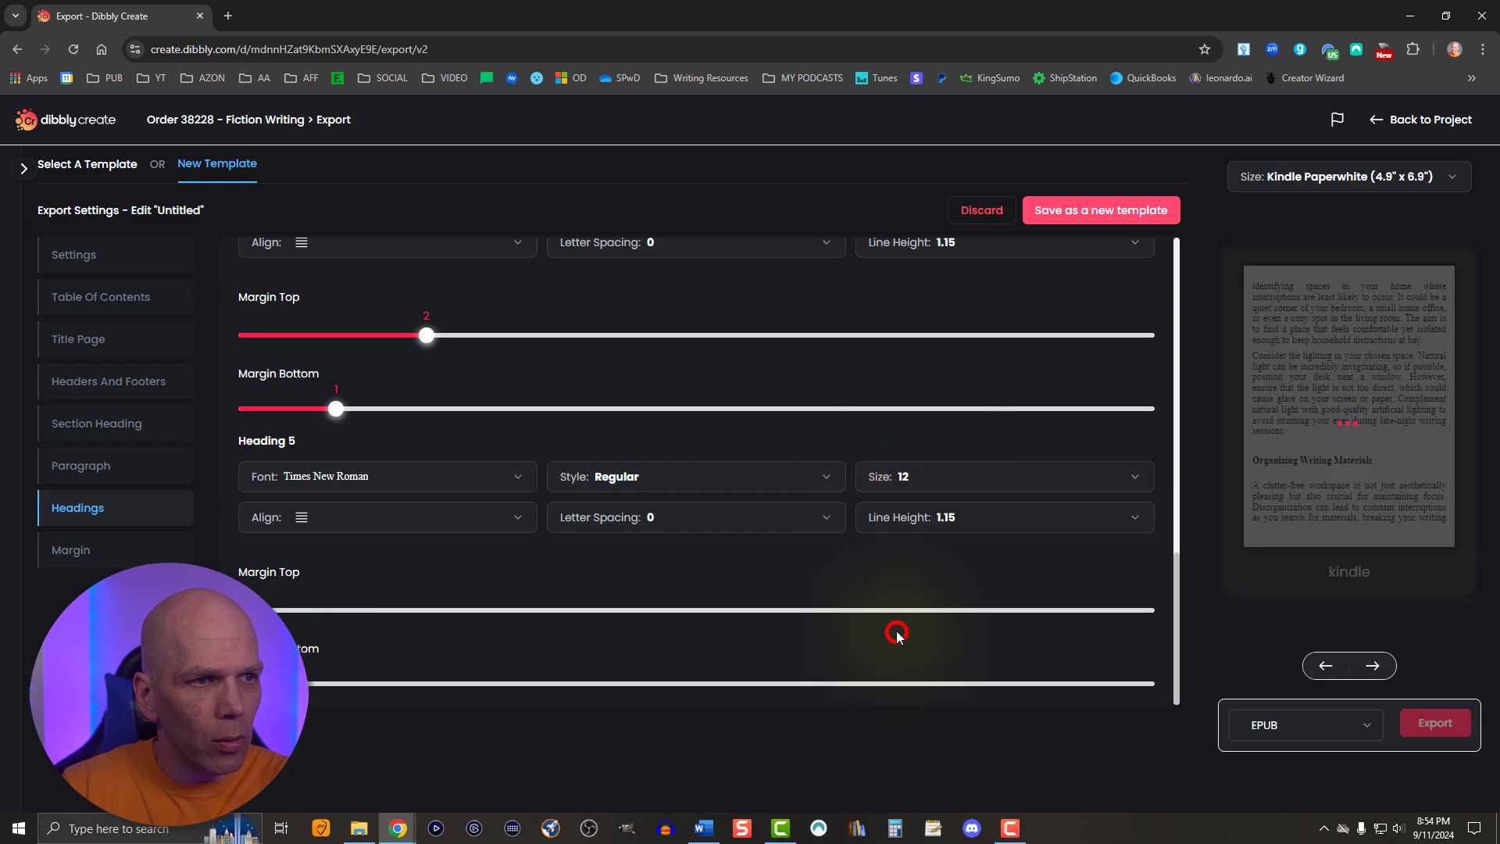
pyautogui.click(602, 483)
pyautogui.click(602, 561)
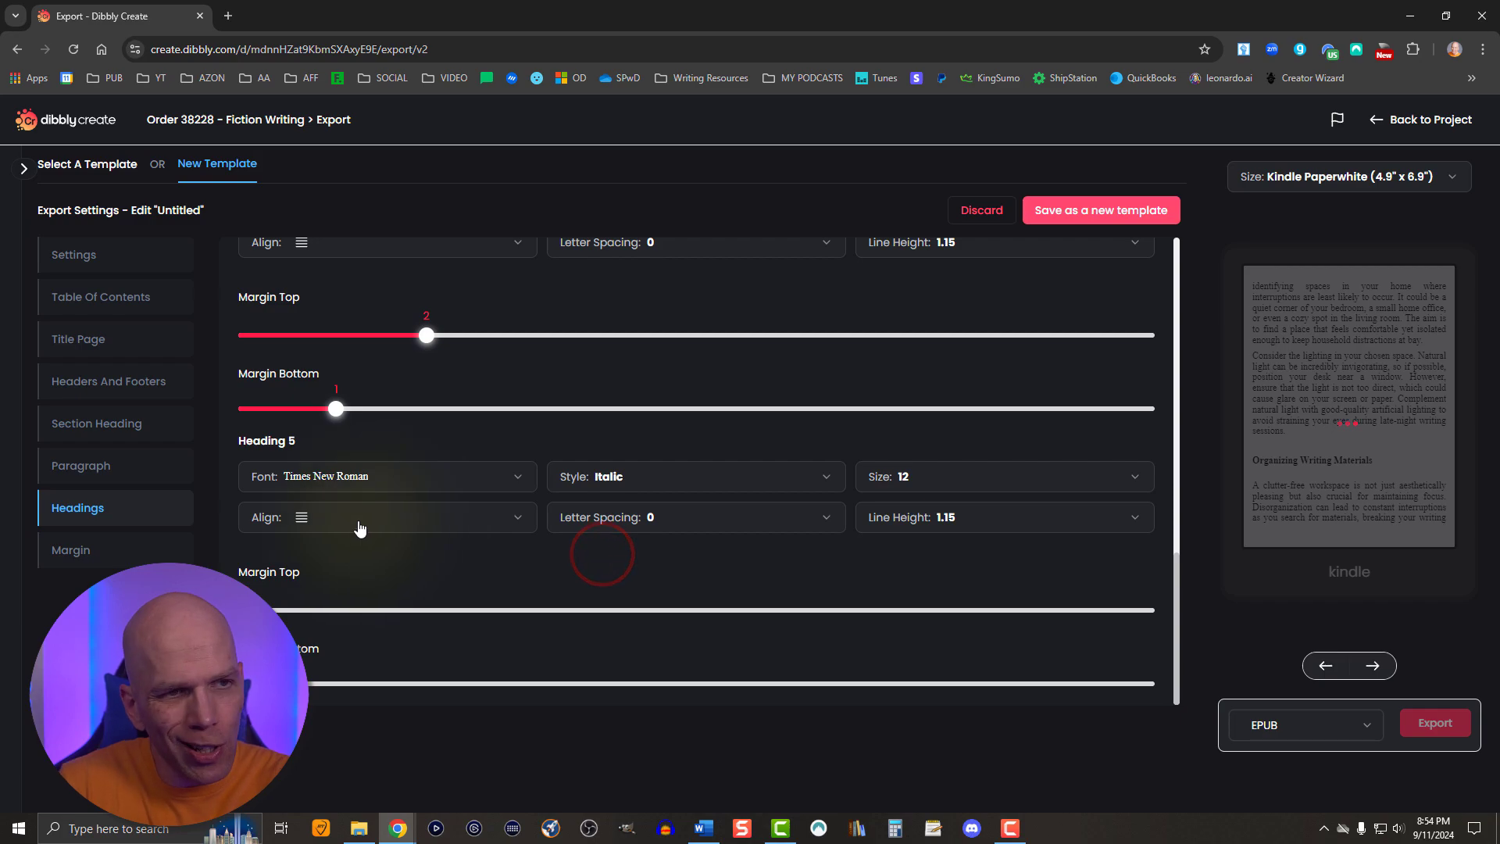
# - Give Heading 5 a top margin of 2 and a bottom margin of 1
pyautogui.moveTo(246, 610); pyautogui.dragTo(426, 610)
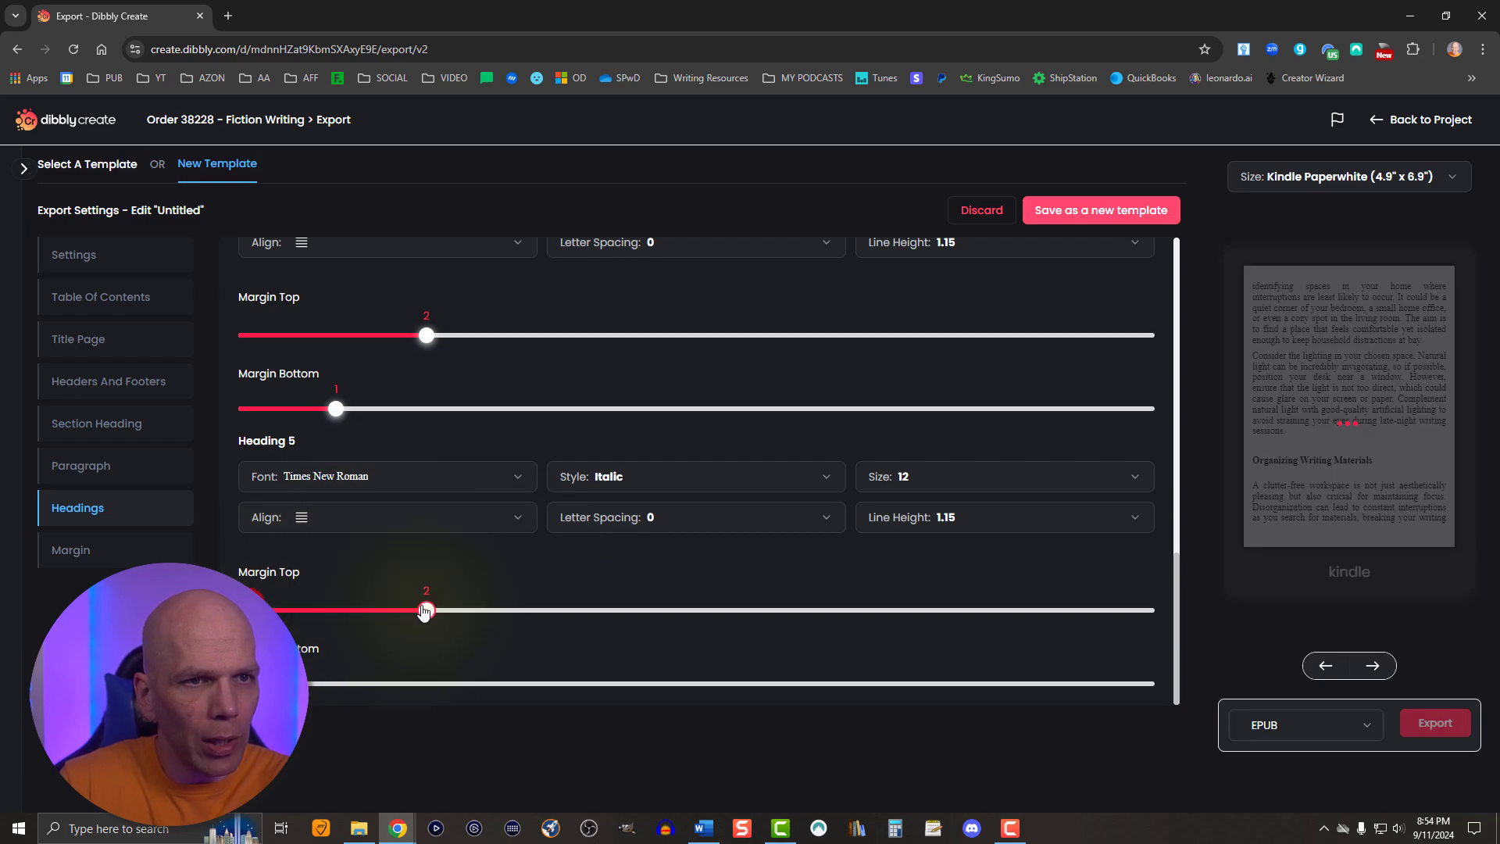
pyautogui.click(336, 684)
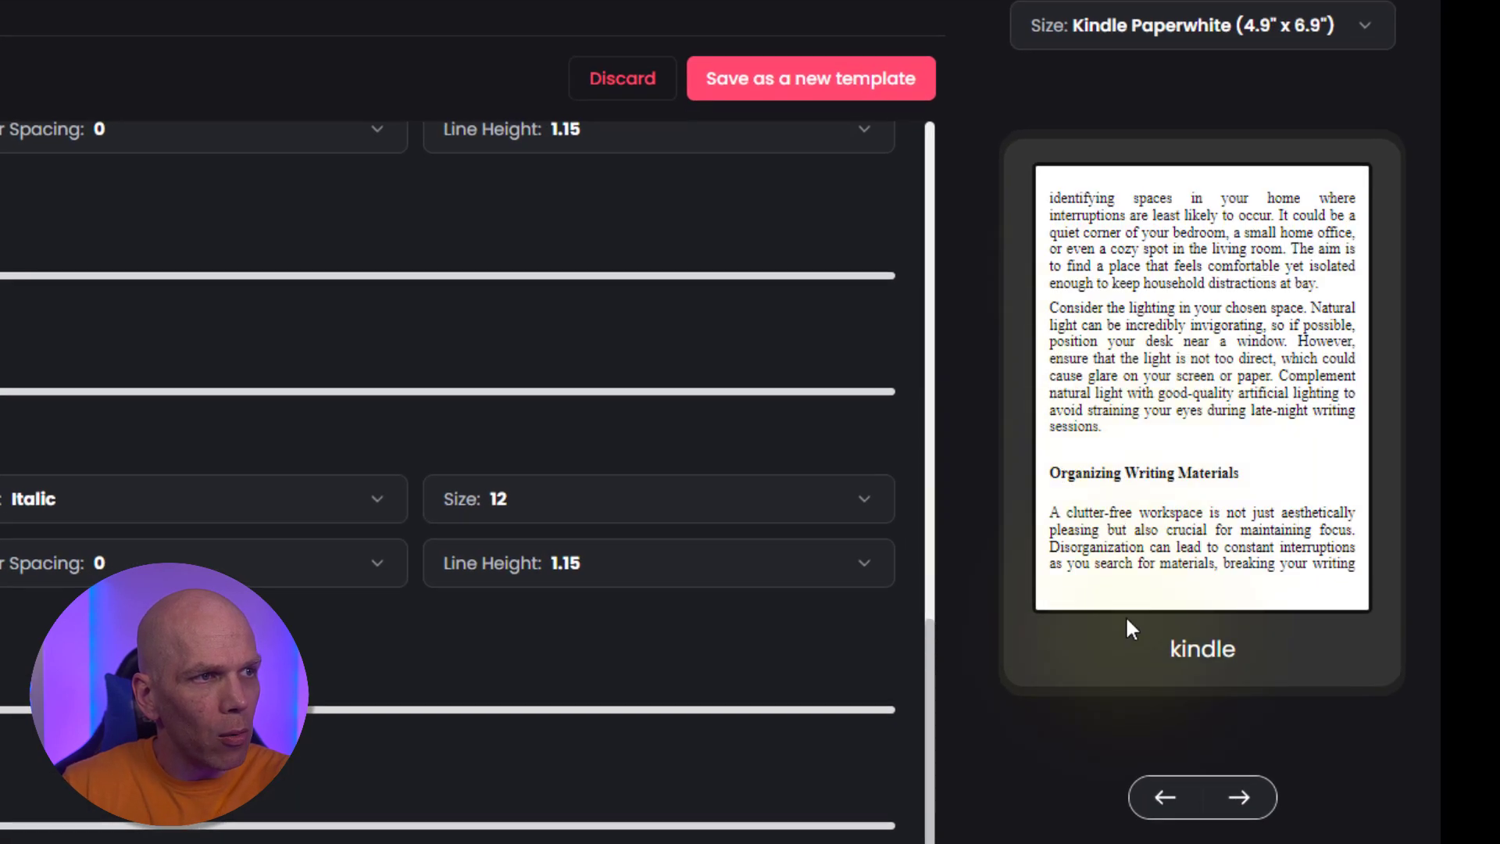
# - Page forward and back through the Kindle preview to check how the headings and paragraphs are laid out
pyautogui.click(1241, 797)
pyautogui.click(1241, 797)
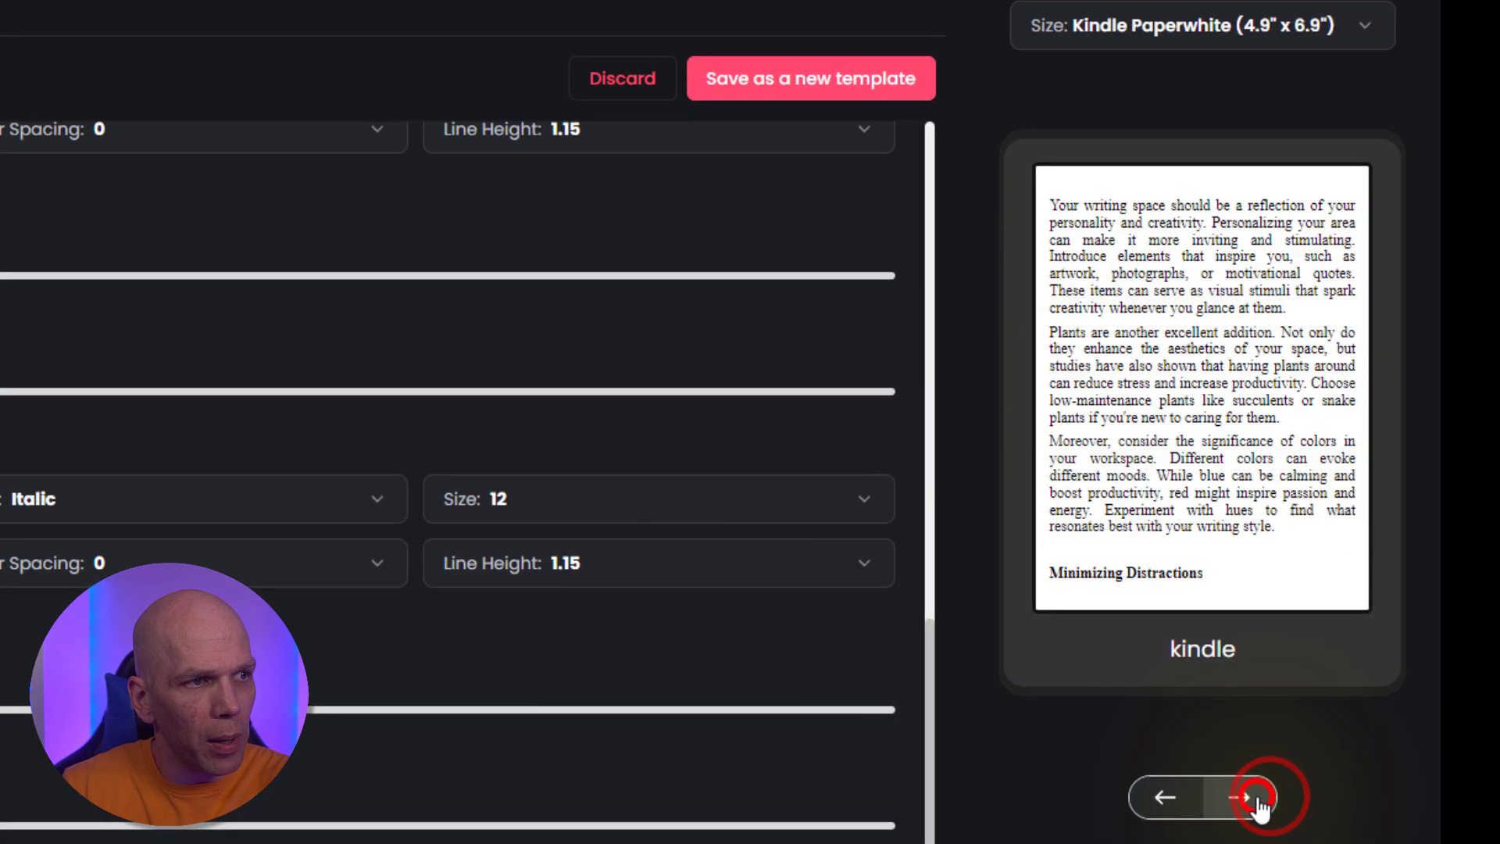
pyautogui.click(1247, 797)
pyautogui.click(1255, 797)
pyautogui.click(1256, 797)
pyautogui.click(1257, 797)
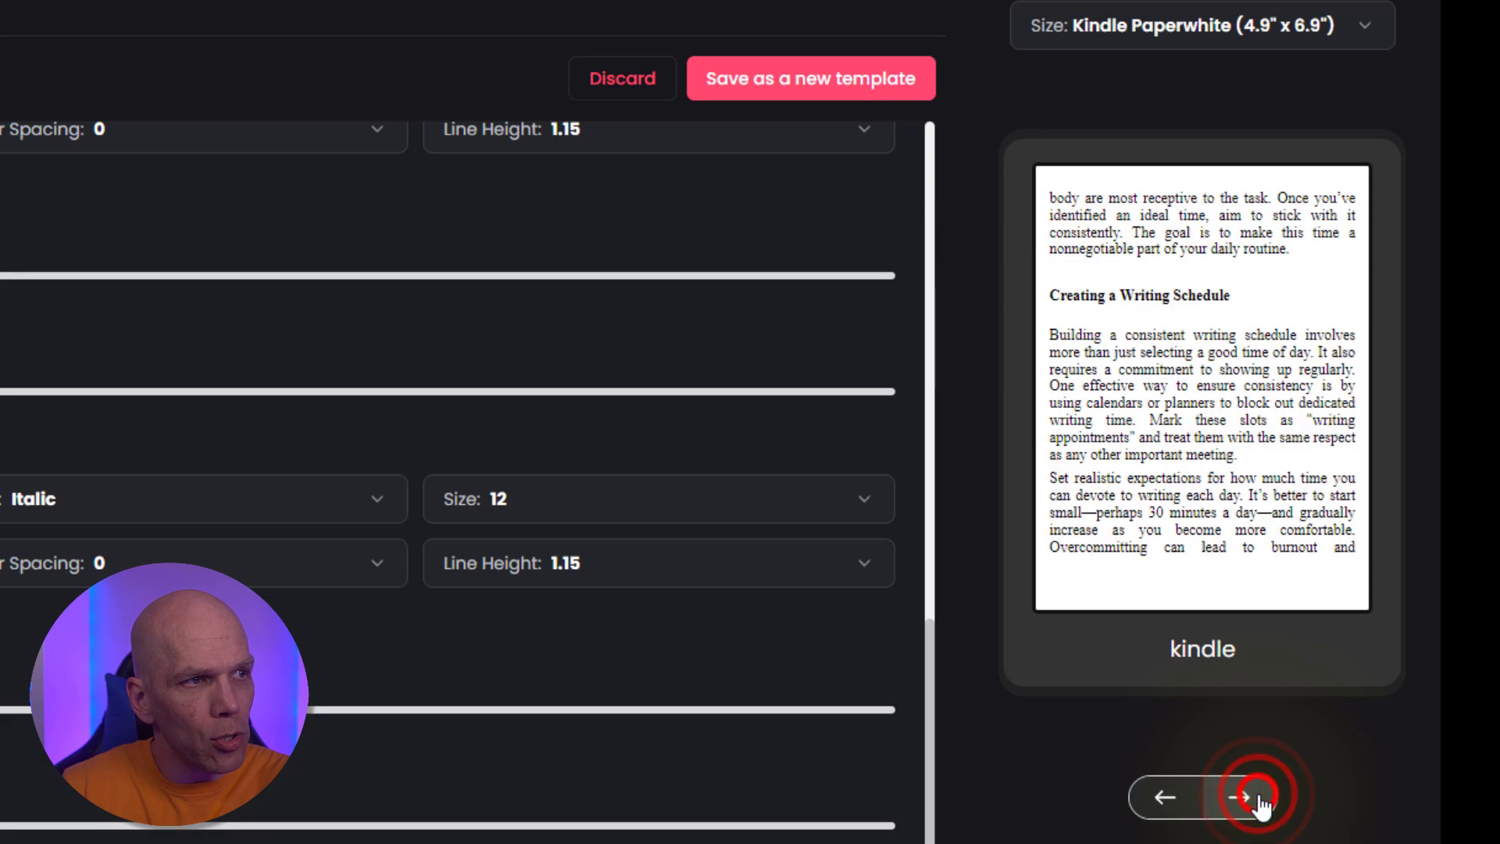
pyautogui.click(1256, 797)
pyautogui.click(1258, 797)
pyautogui.click(1258, 797)
pyautogui.click(1258, 797)
pyautogui.click(1256, 797)
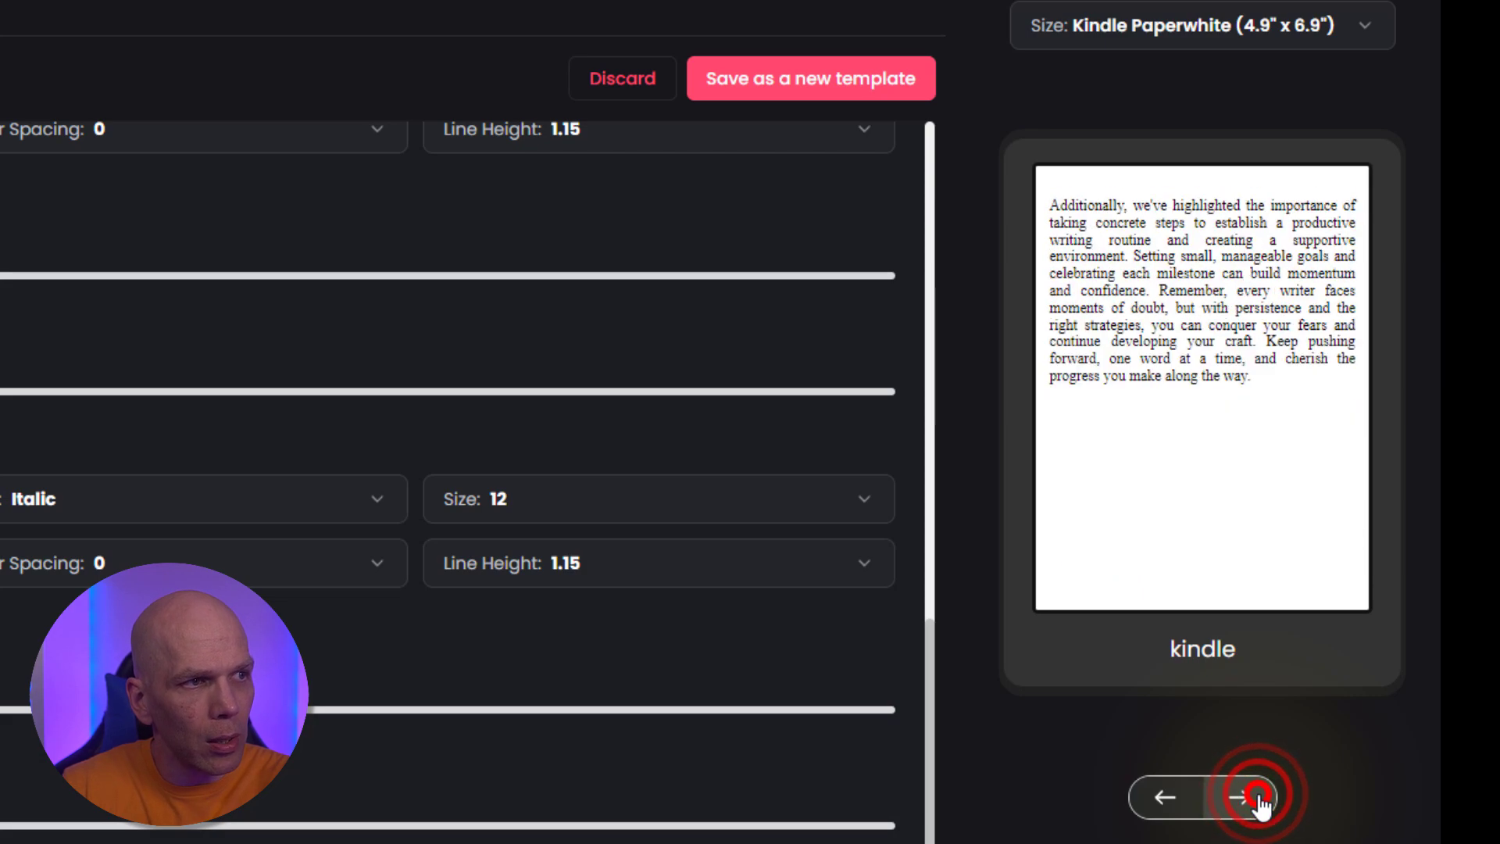
pyautogui.click(1186, 797)
pyautogui.click(1186, 797)
pyautogui.click(1186, 797)
pyautogui.click(1187, 797)
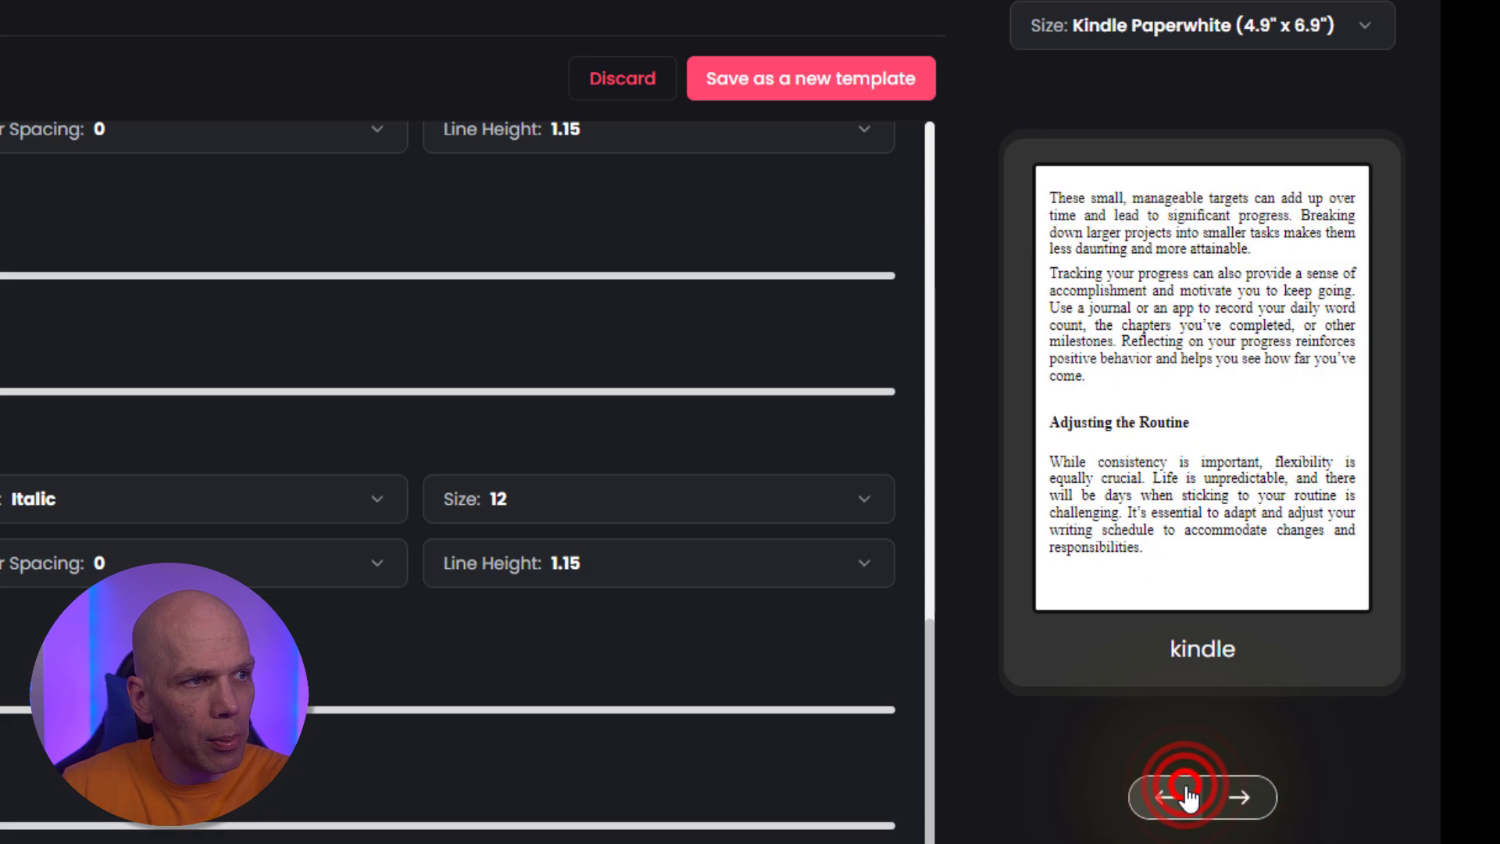
pyautogui.click(1187, 797)
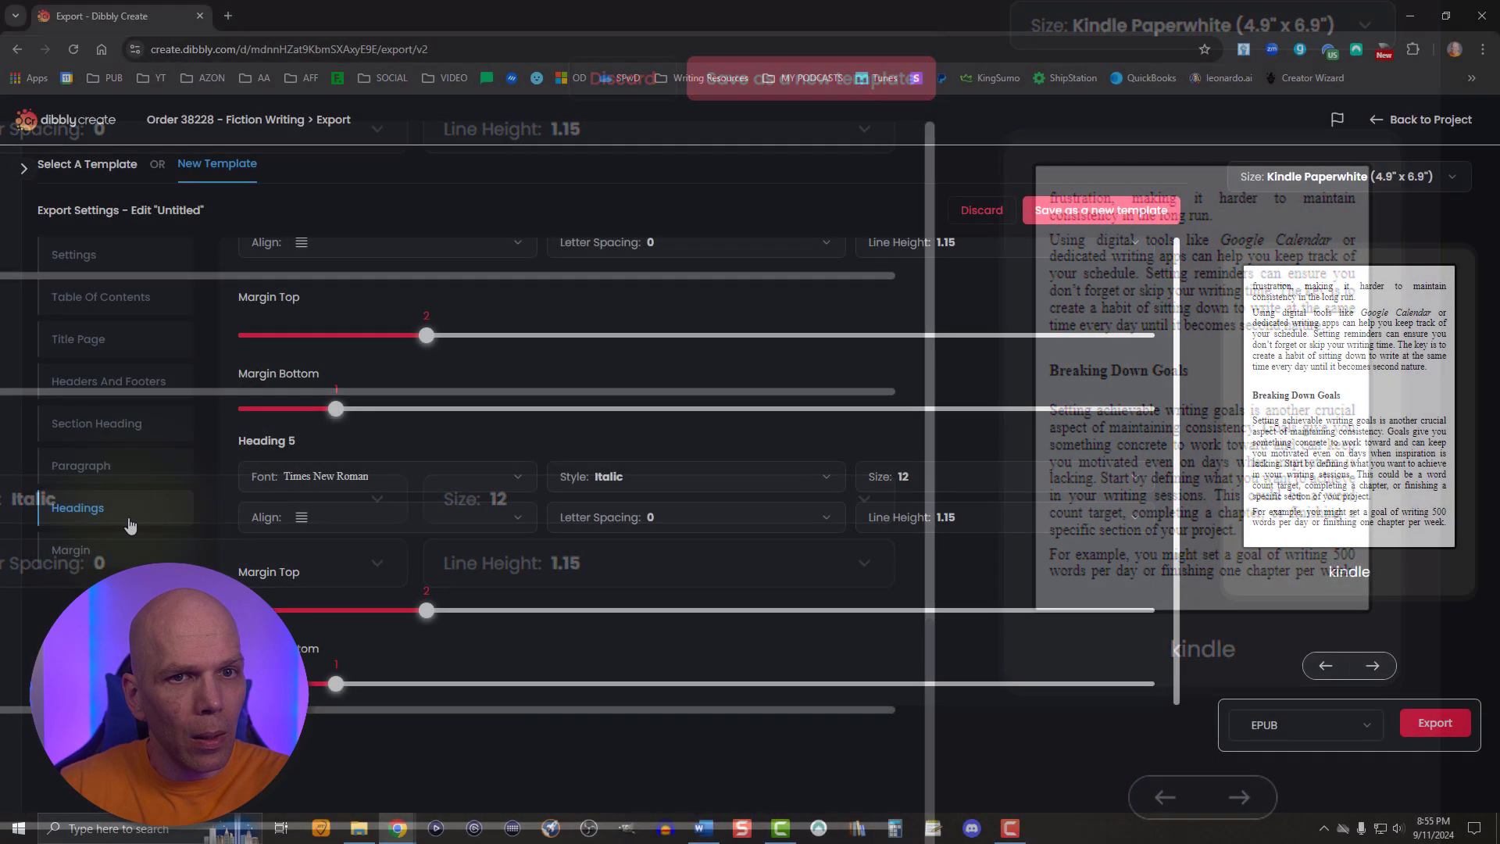
# - Turn on mirrored margins in the template's margin settings
pyautogui.click(106, 551)
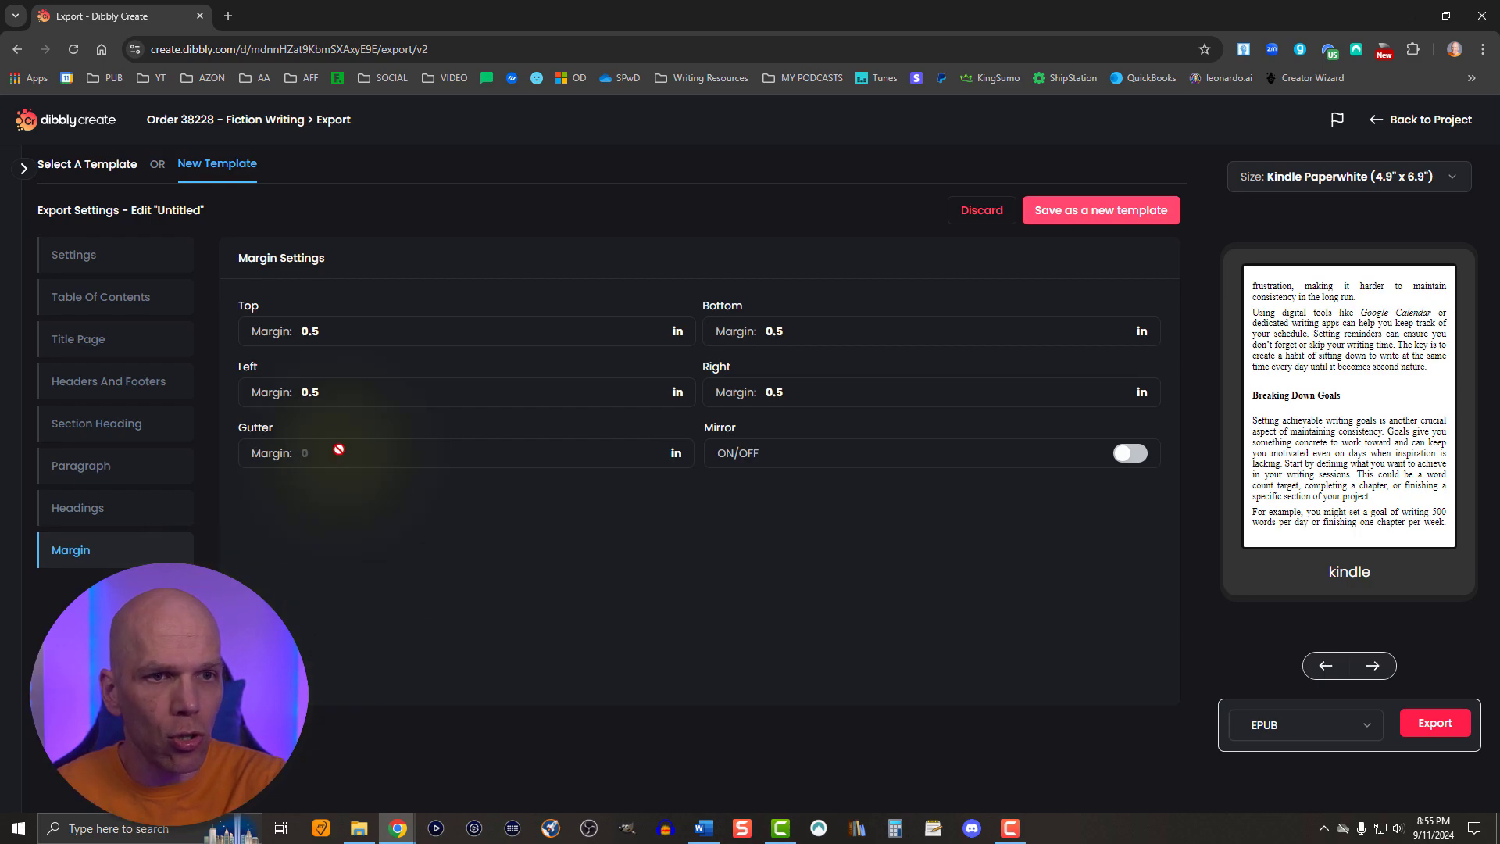
pyautogui.click(1125, 463)
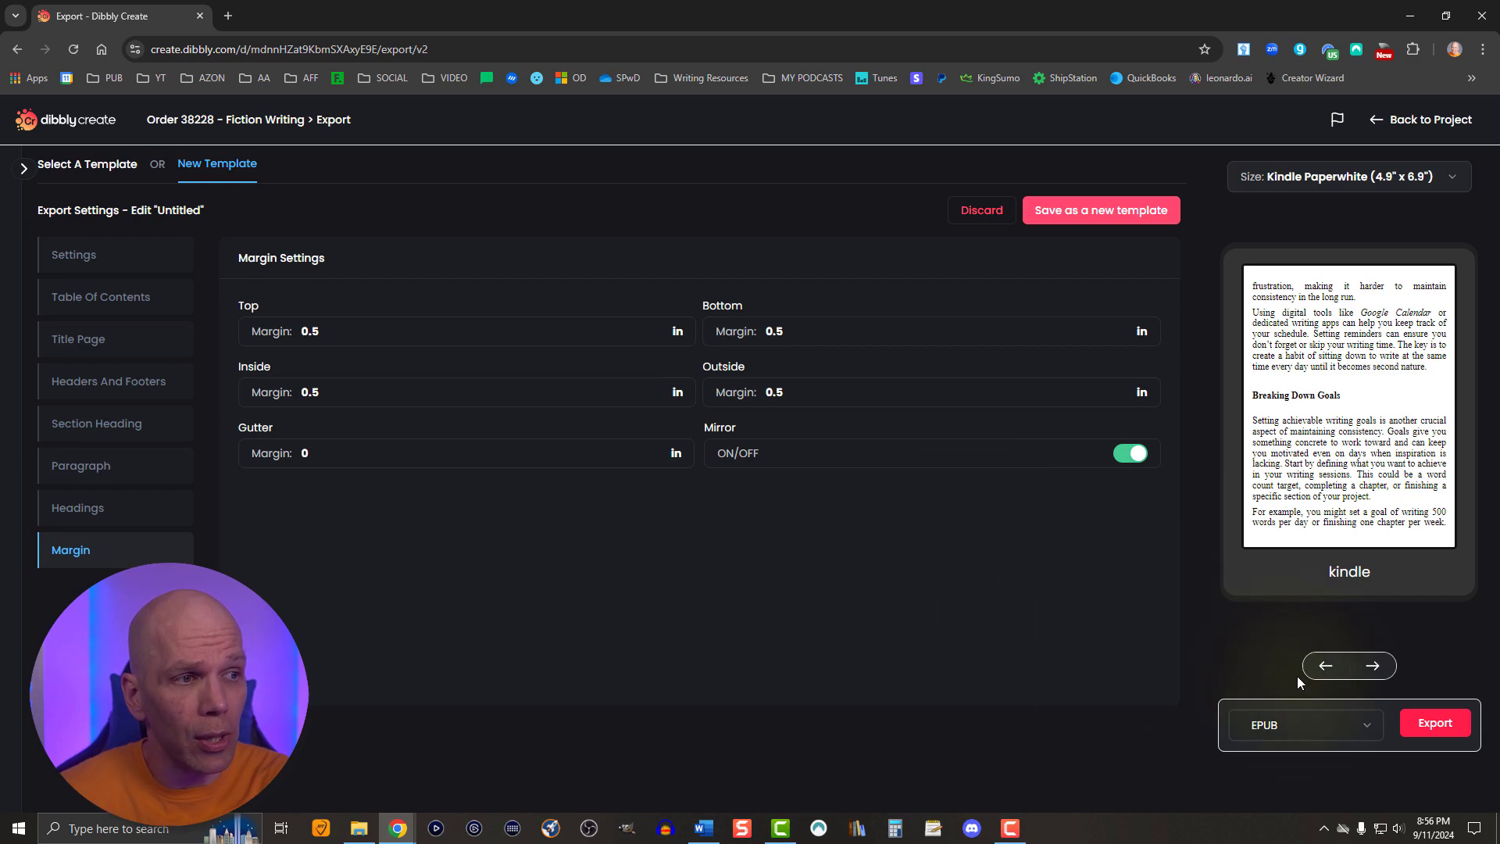
pyautogui.click(1313, 730)
pyautogui.click(1312, 730)
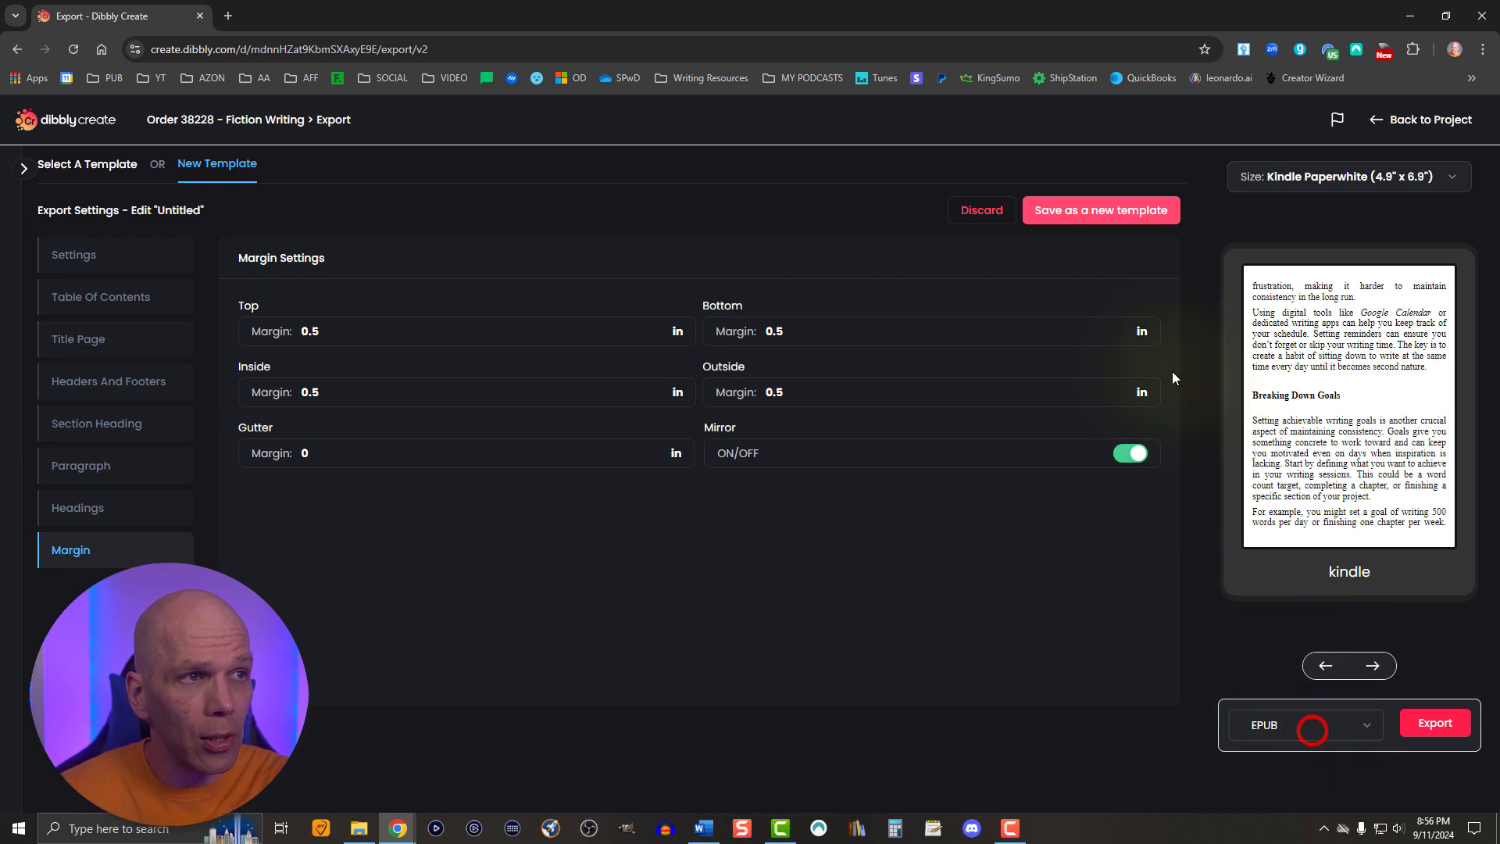
# - Save the settings as a new template named "Standard Book Formatting"
pyautogui.click(1072, 225)
pyautogui.click(637, 455)
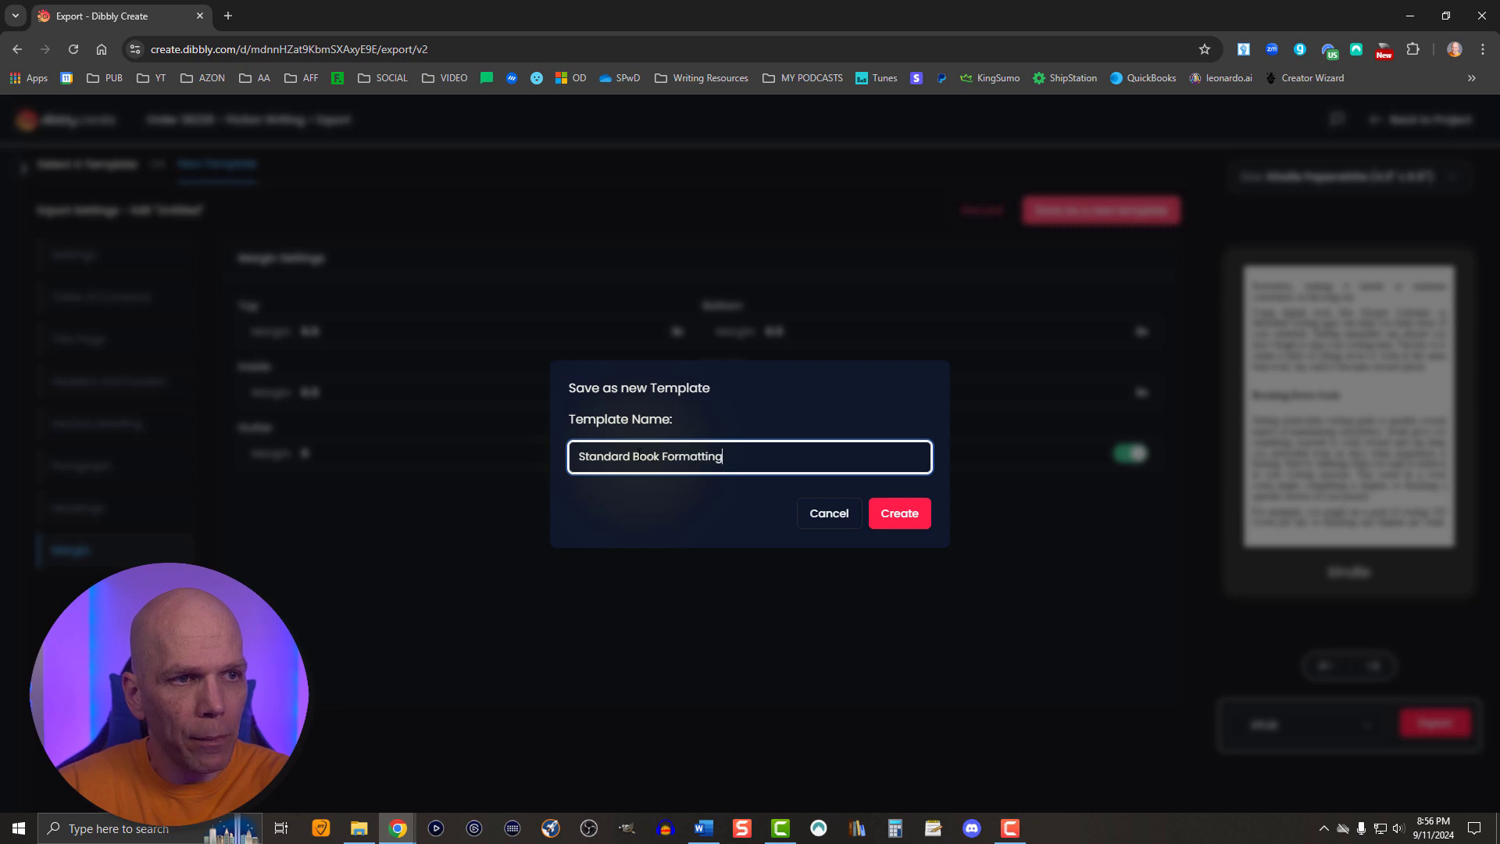
pyautogui.click(879, 519)
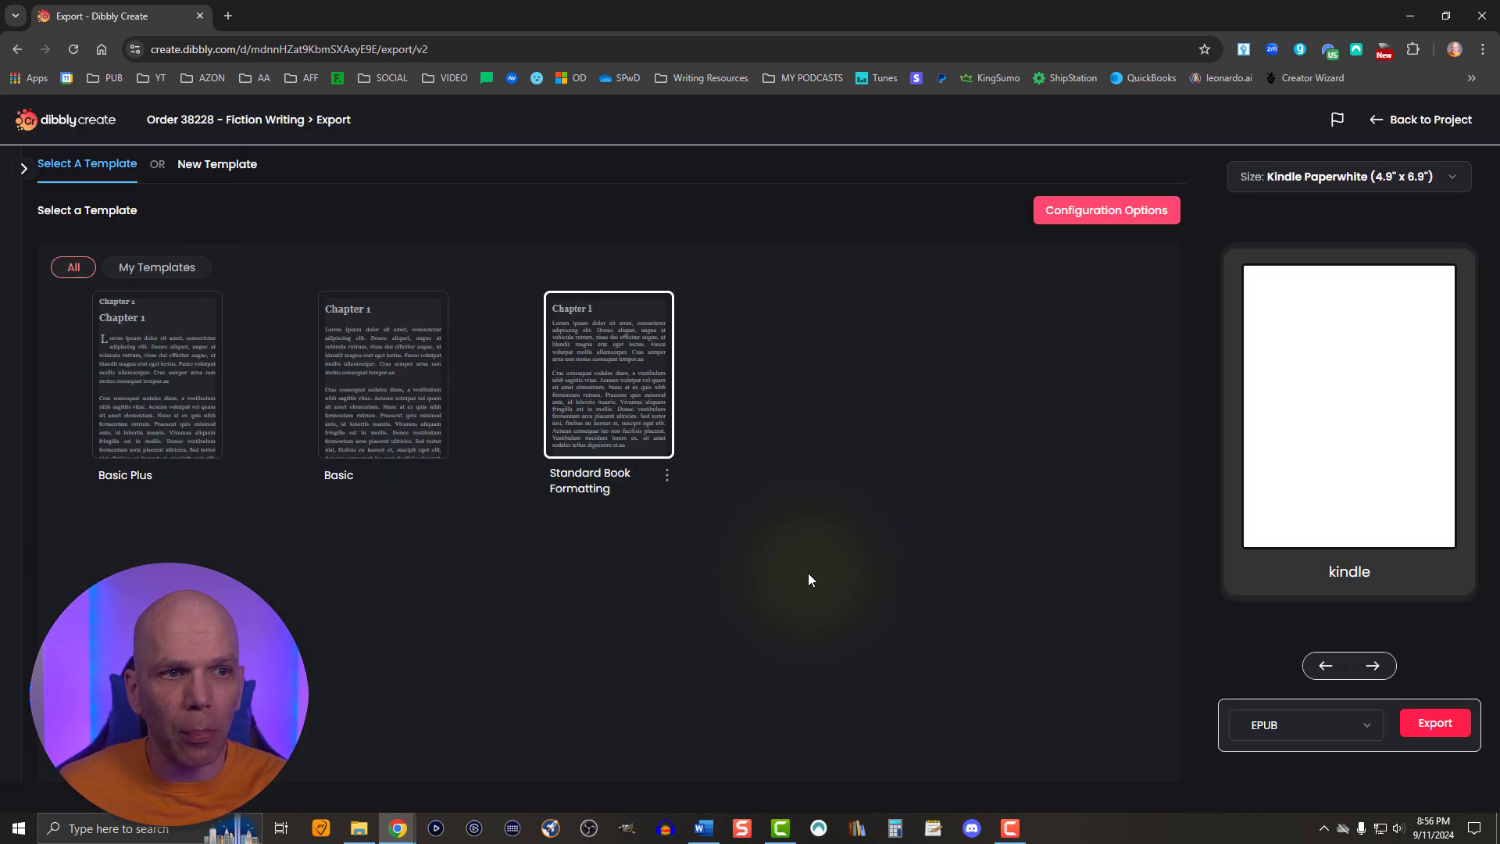
# - Export the book as an EPUB using the Standard Book Formatting template and save it in the Downloads folder
pyautogui.click(631, 436)
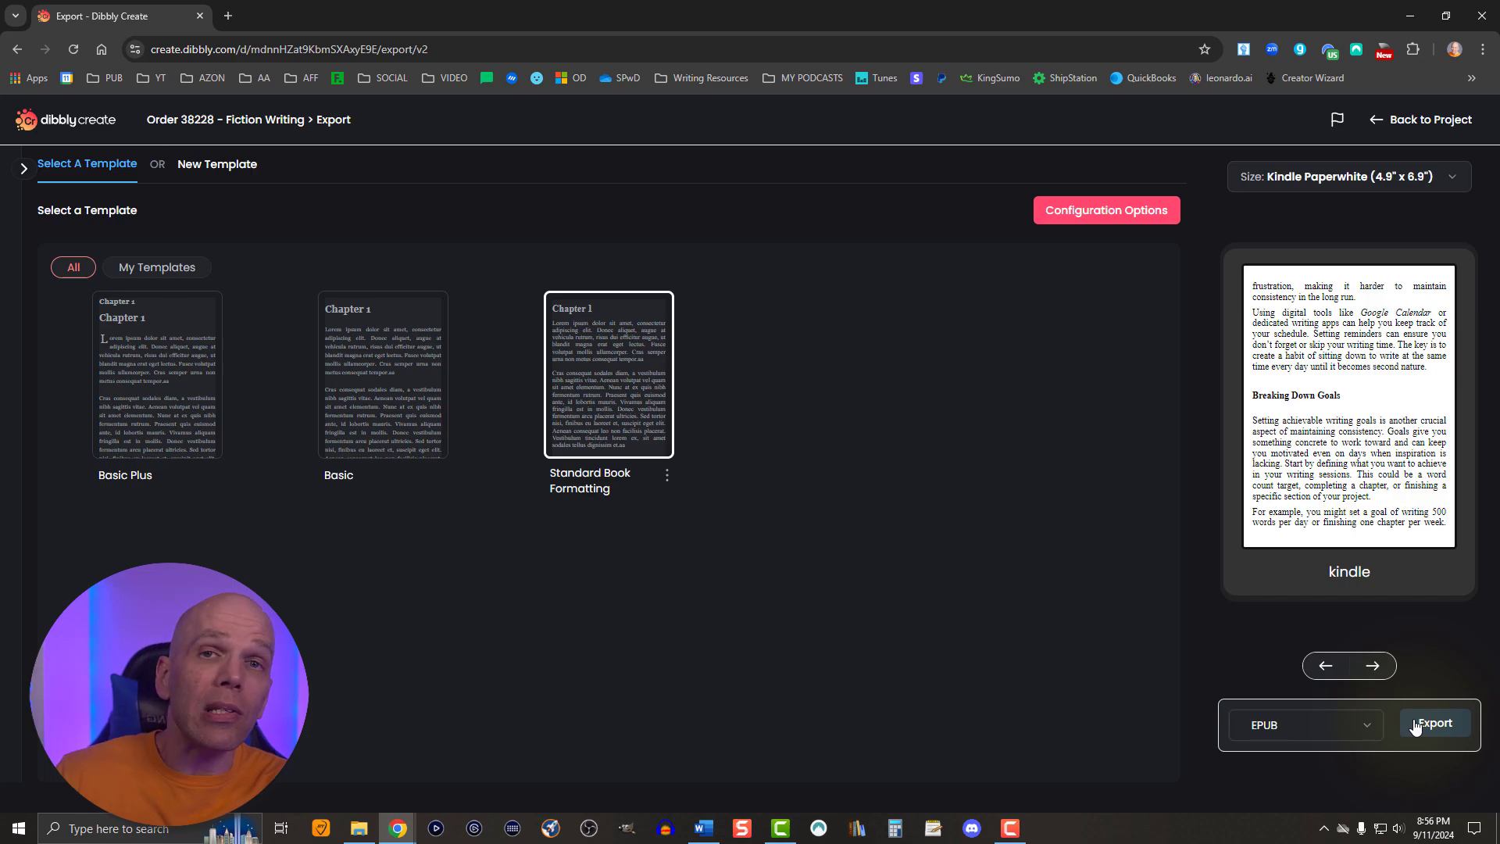
pyautogui.click(1415, 724)
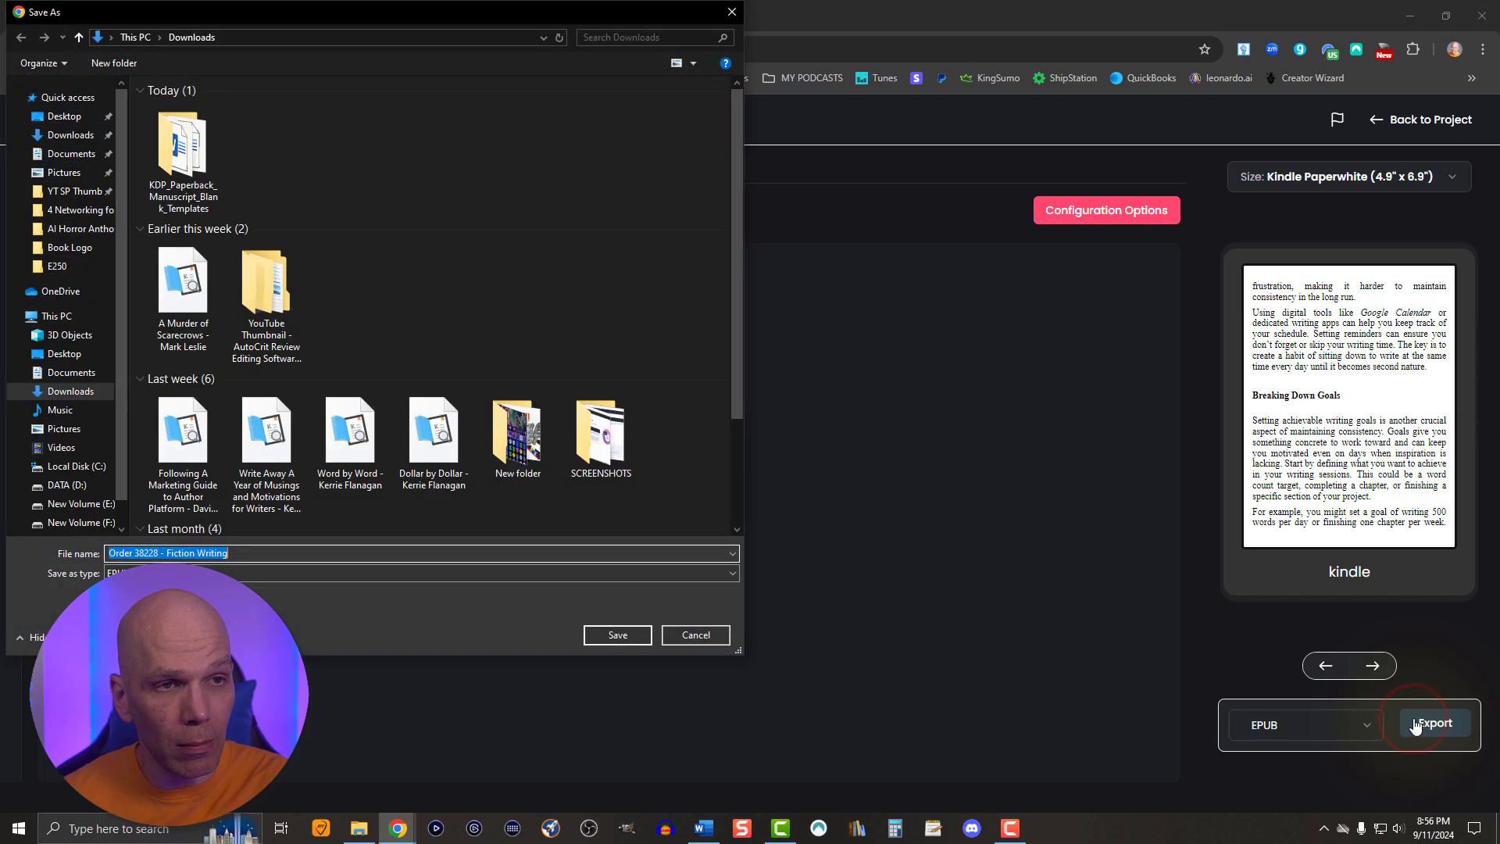
pyautogui.click(599, 636)
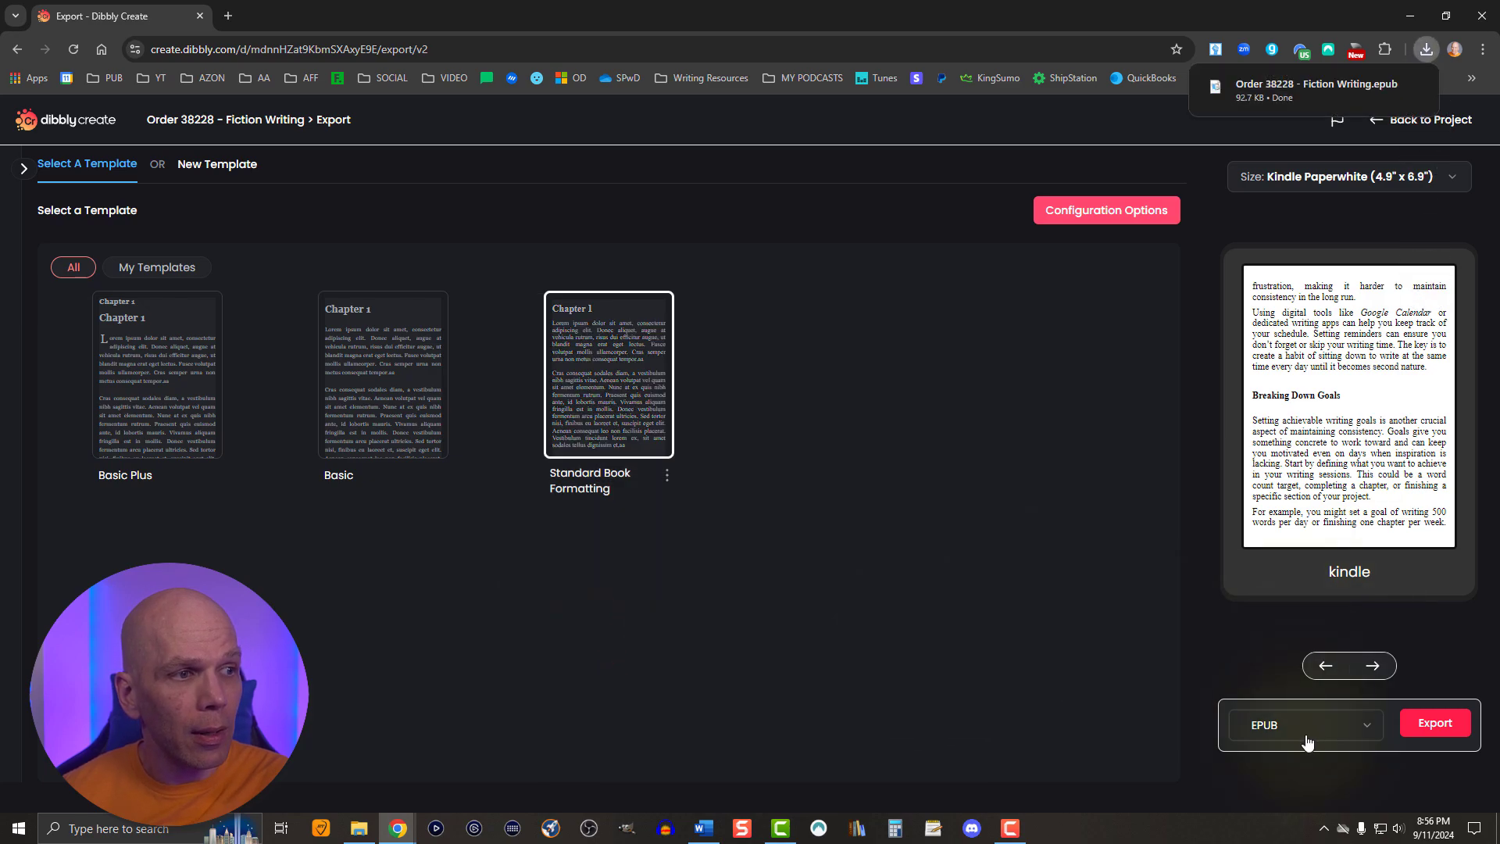
# - Switch the export format to PDF and set the page size to 6" x 9"
pyautogui.click(1298, 725)
pyautogui.click(1267, 786)
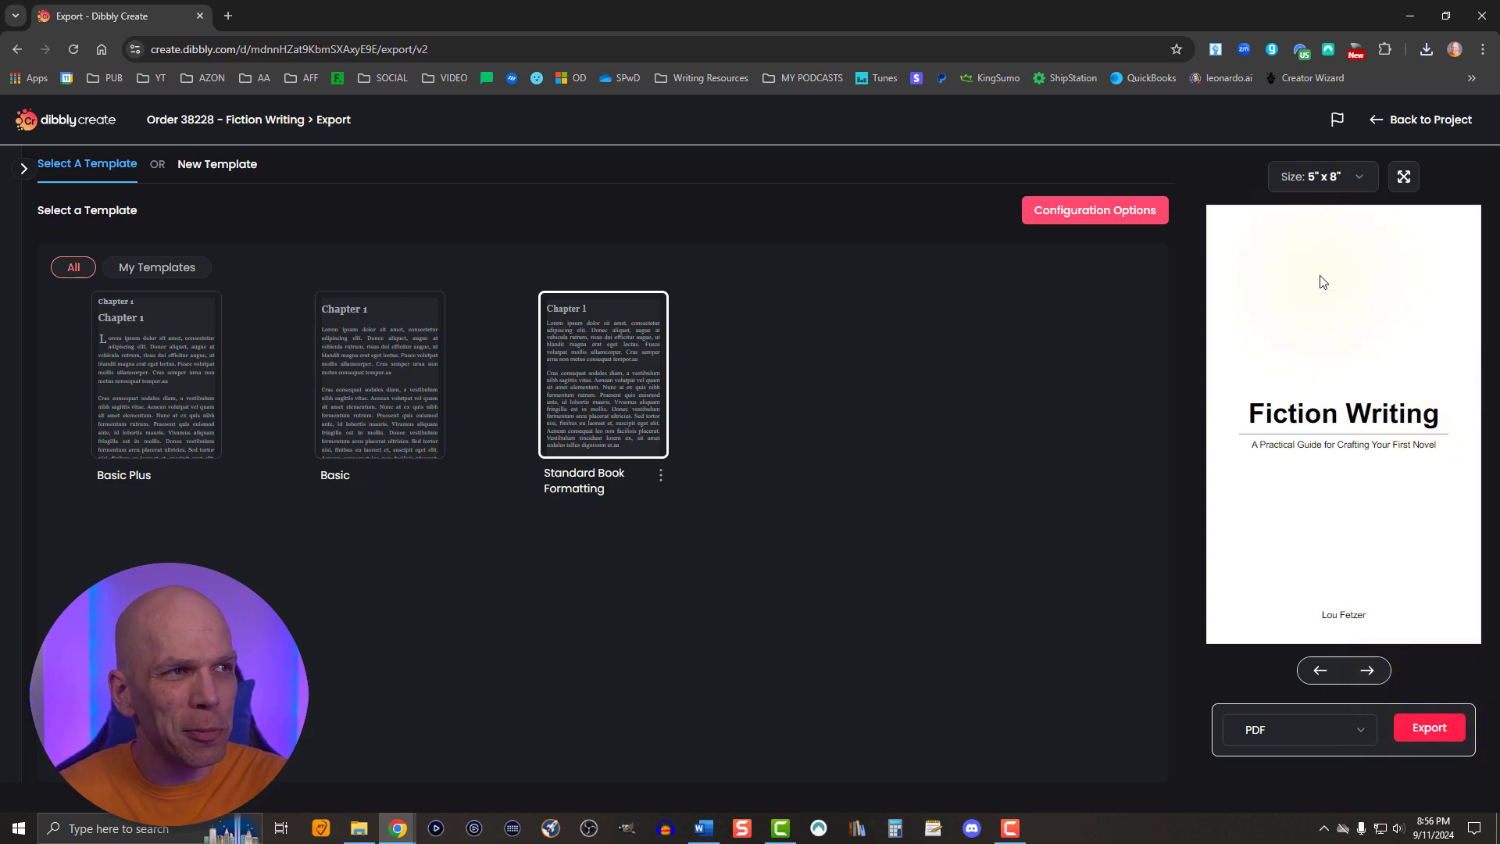
pyautogui.click(1311, 188)
pyautogui.scroll(-5, 1332, 283)
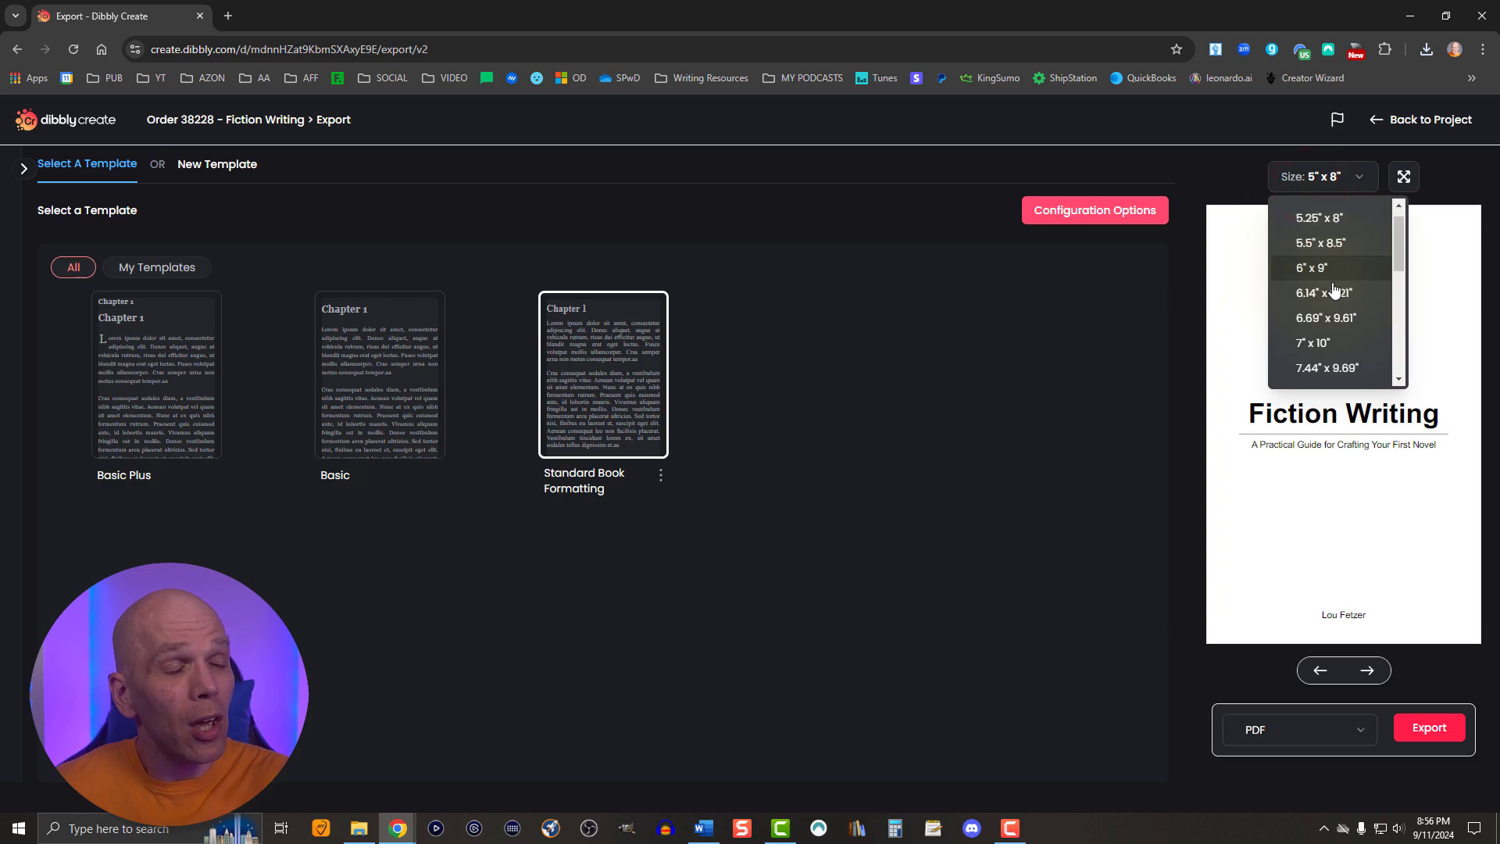
pyautogui.scroll(-2, 1333, 285)
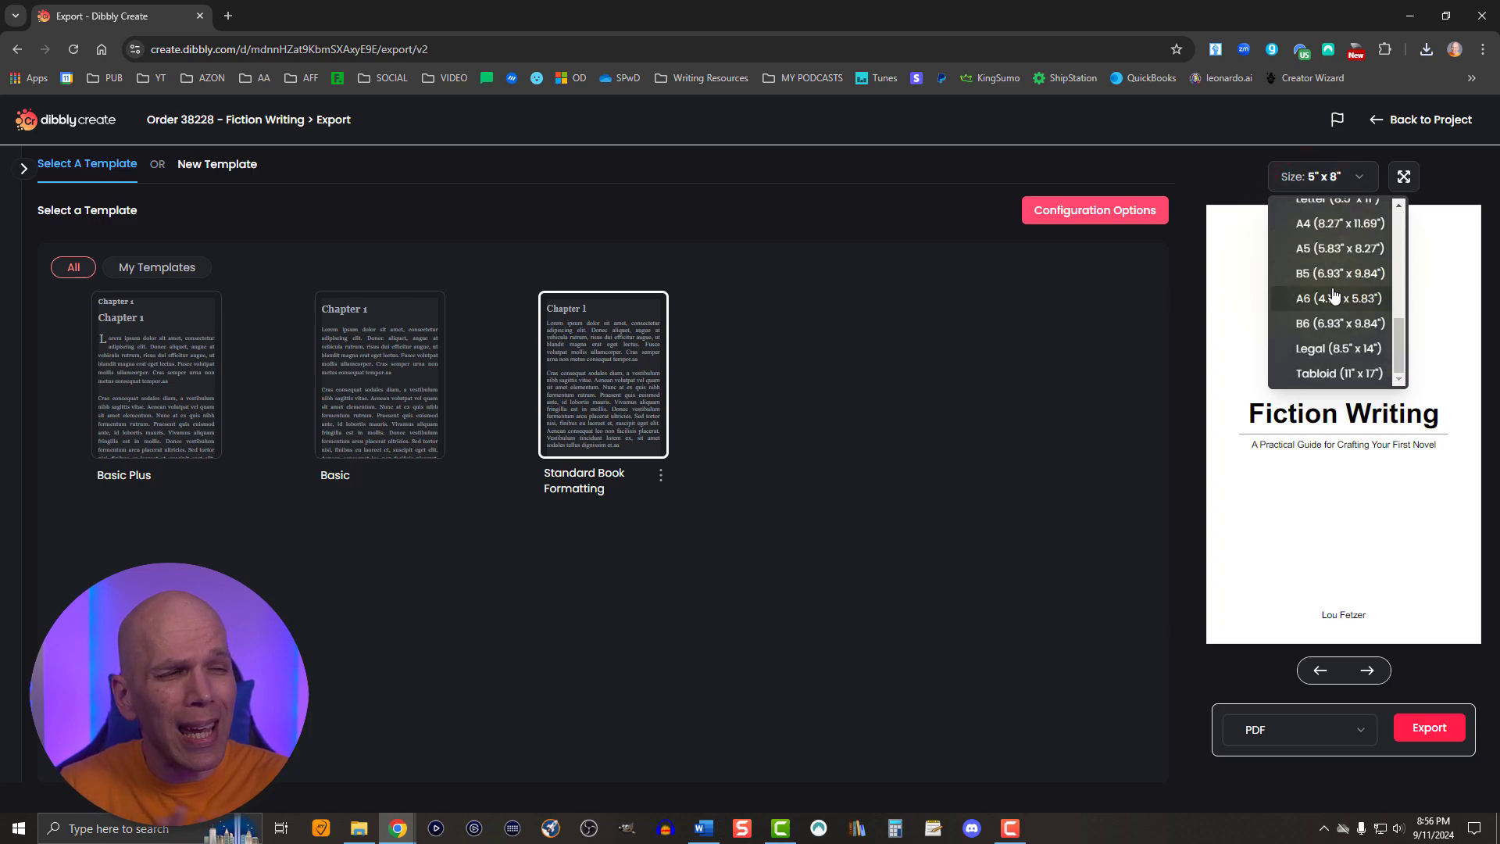
pyautogui.scroll(6, 1339, 360)
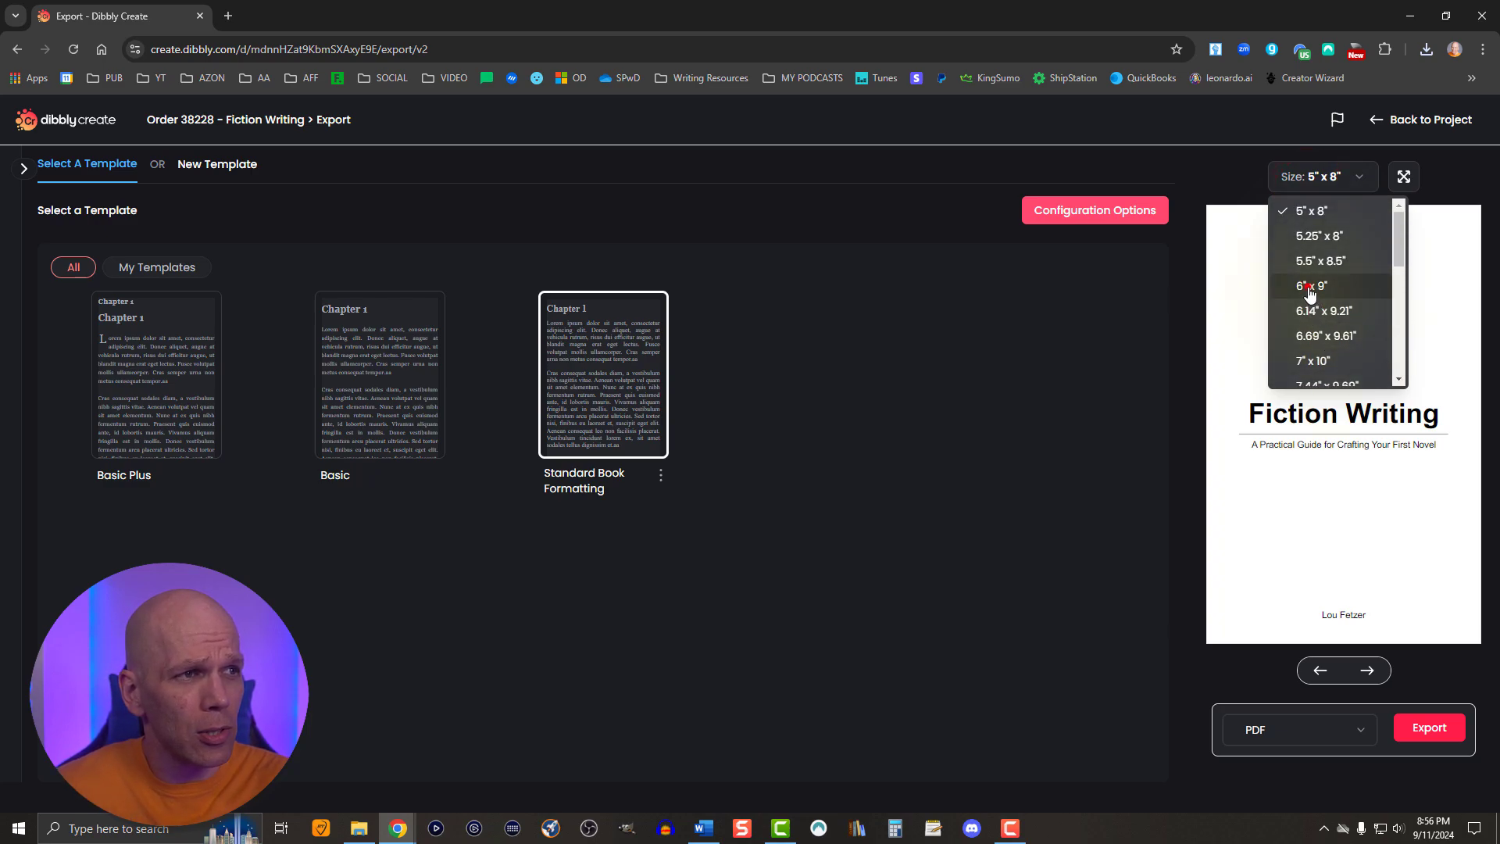
pyautogui.click(1309, 288)
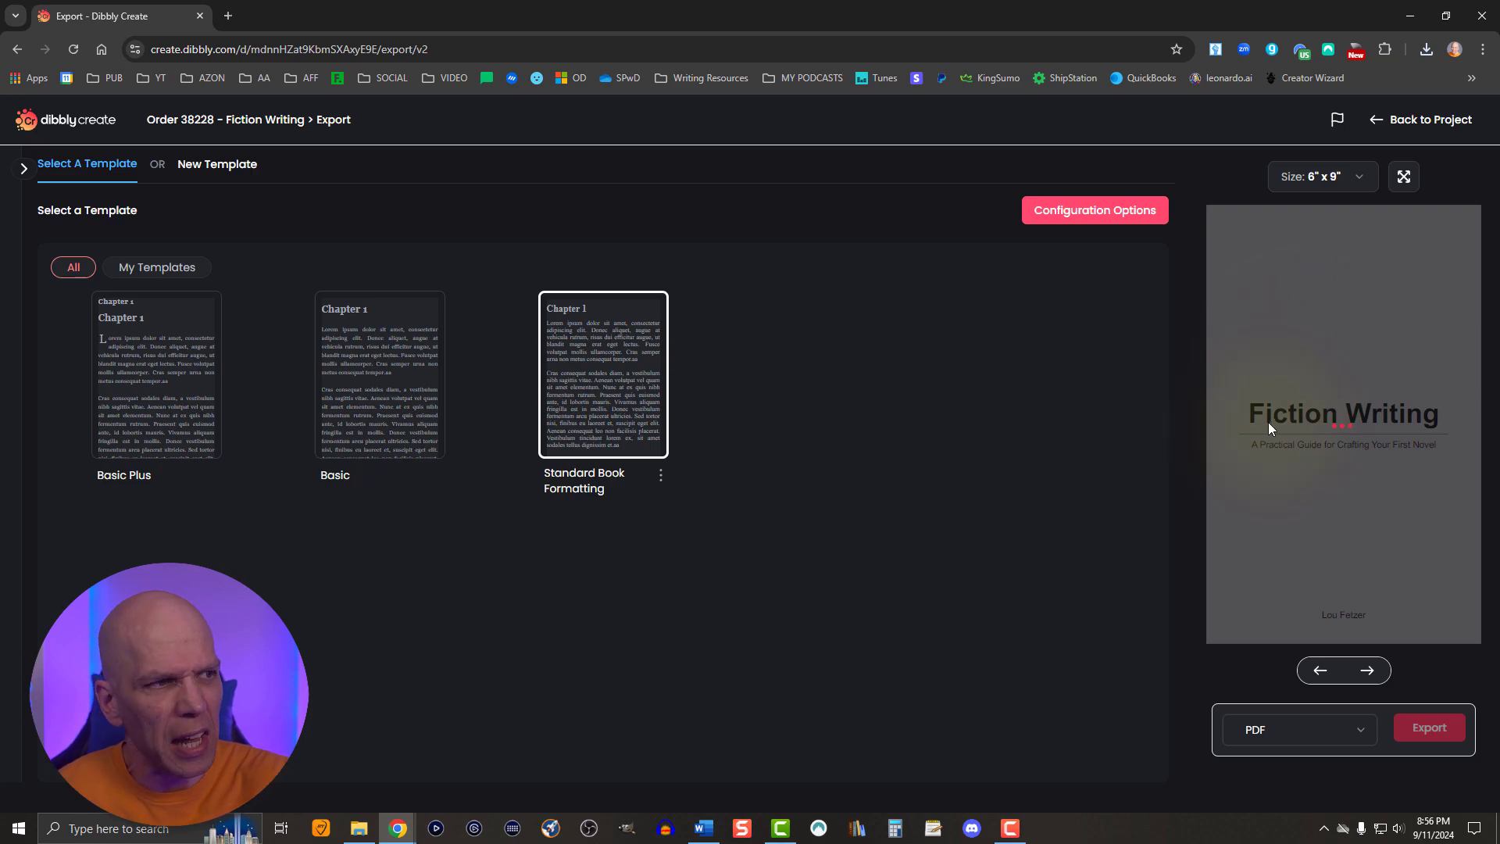
# - Enlarge the paperback preview and page through the title page, table of contents and introduction to check their layout
pyautogui.click(1404, 183)
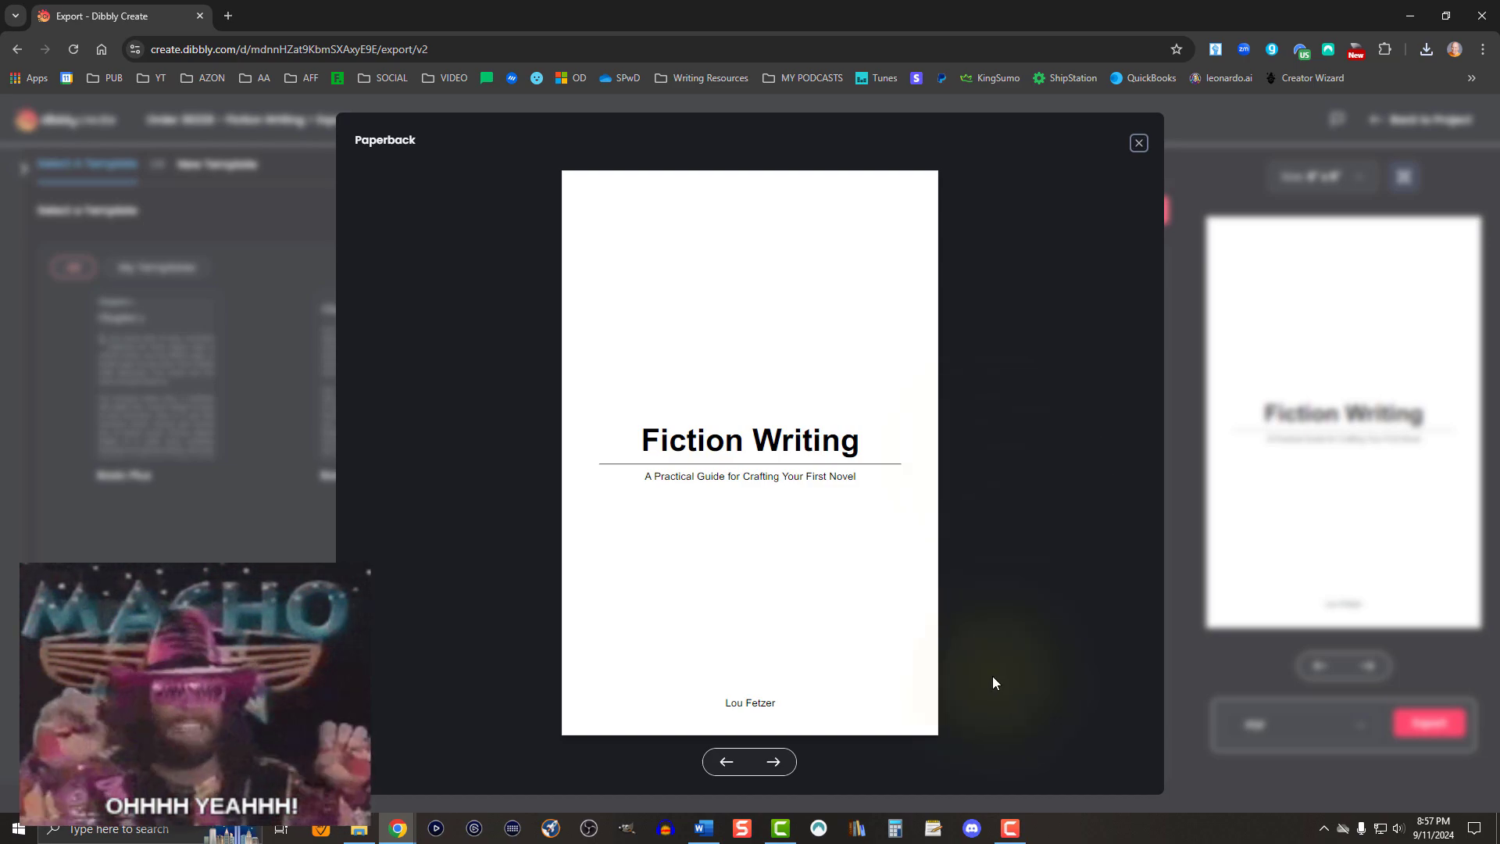
pyautogui.click(768, 762)
pyautogui.click(766, 762)
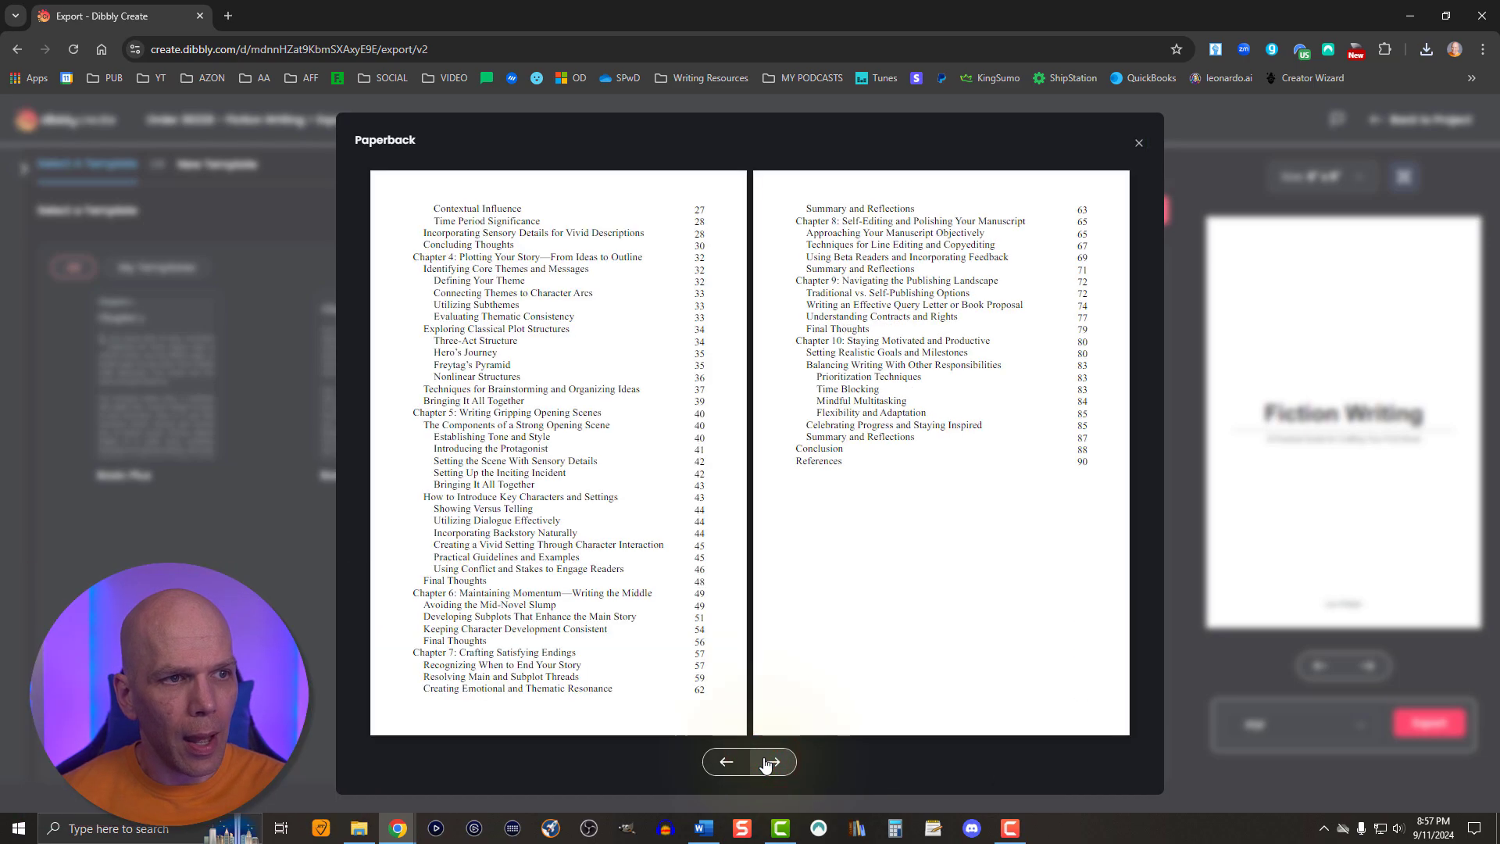
pyautogui.click(765, 763)
pyautogui.click(766, 762)
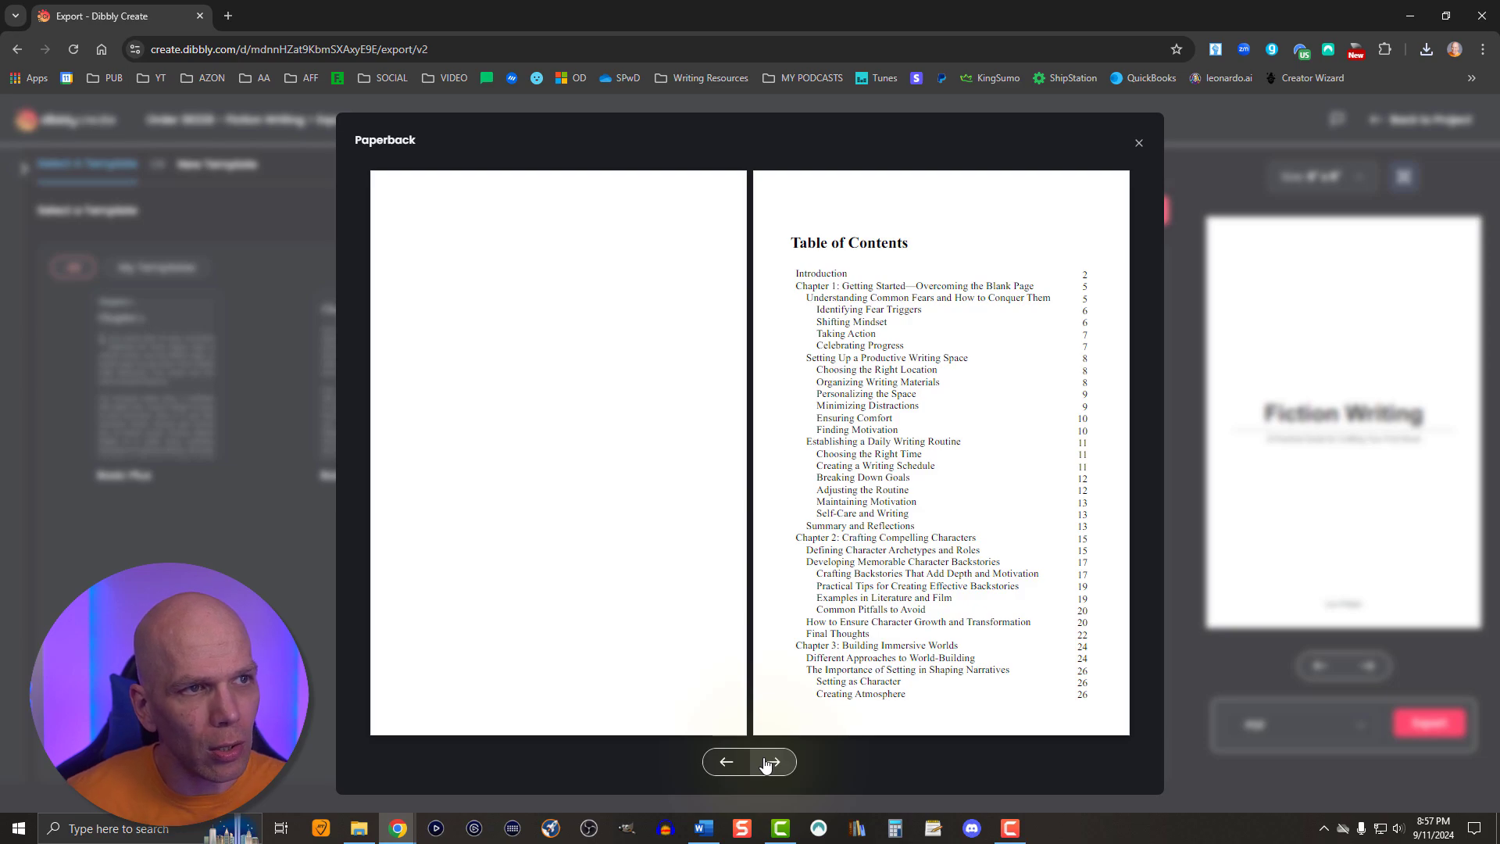
pyautogui.click(765, 763)
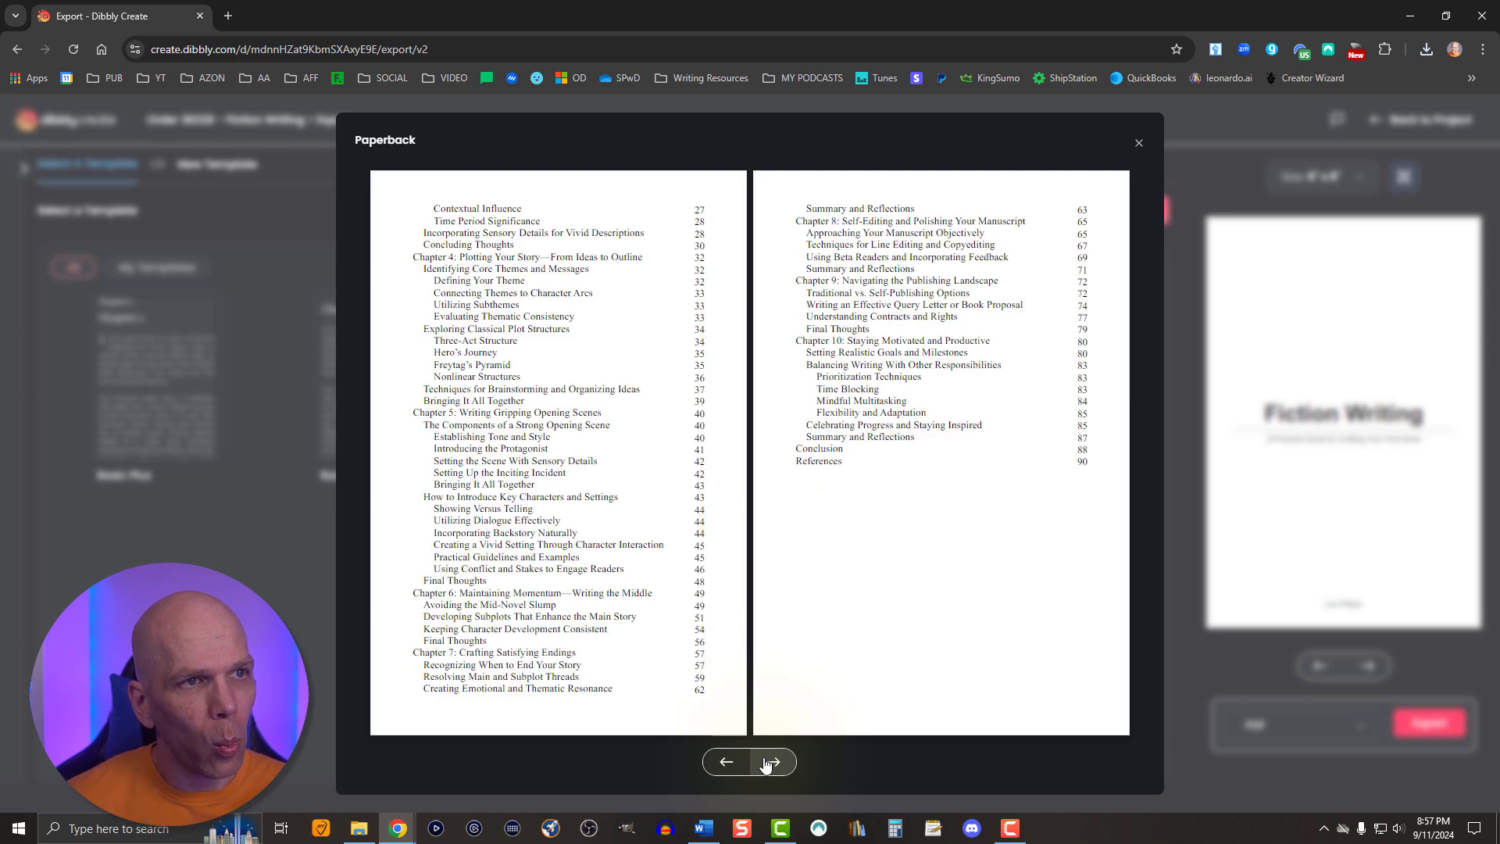
pyautogui.click(766, 763)
pyautogui.click(766, 763)
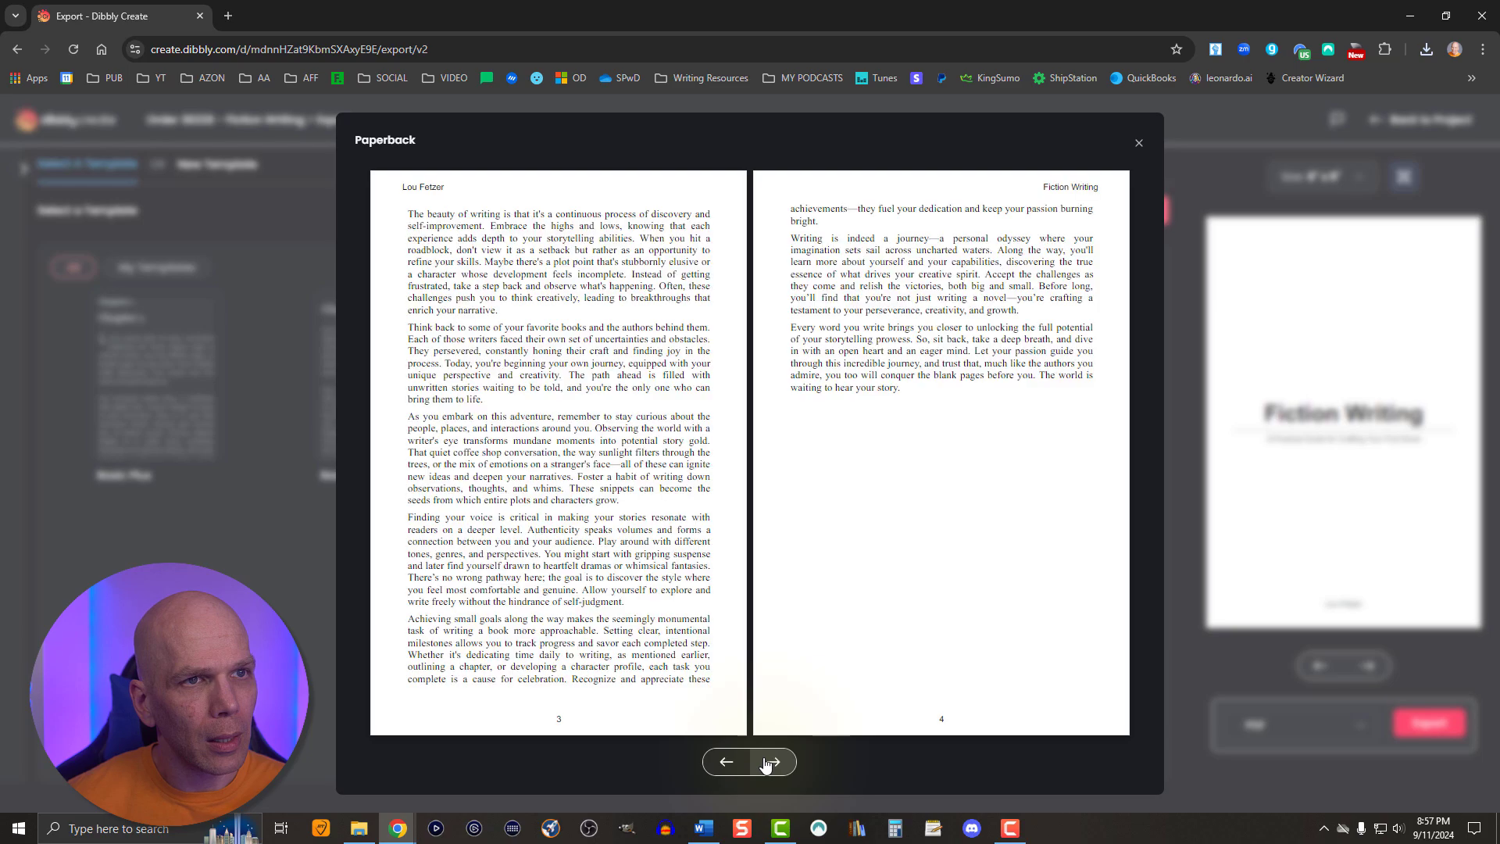
# - Page through the first two chapters in the enlarged paperback preview to check headings, headers and page numbers, and close the preview
pyautogui.click(765, 763)
pyautogui.click(765, 764)
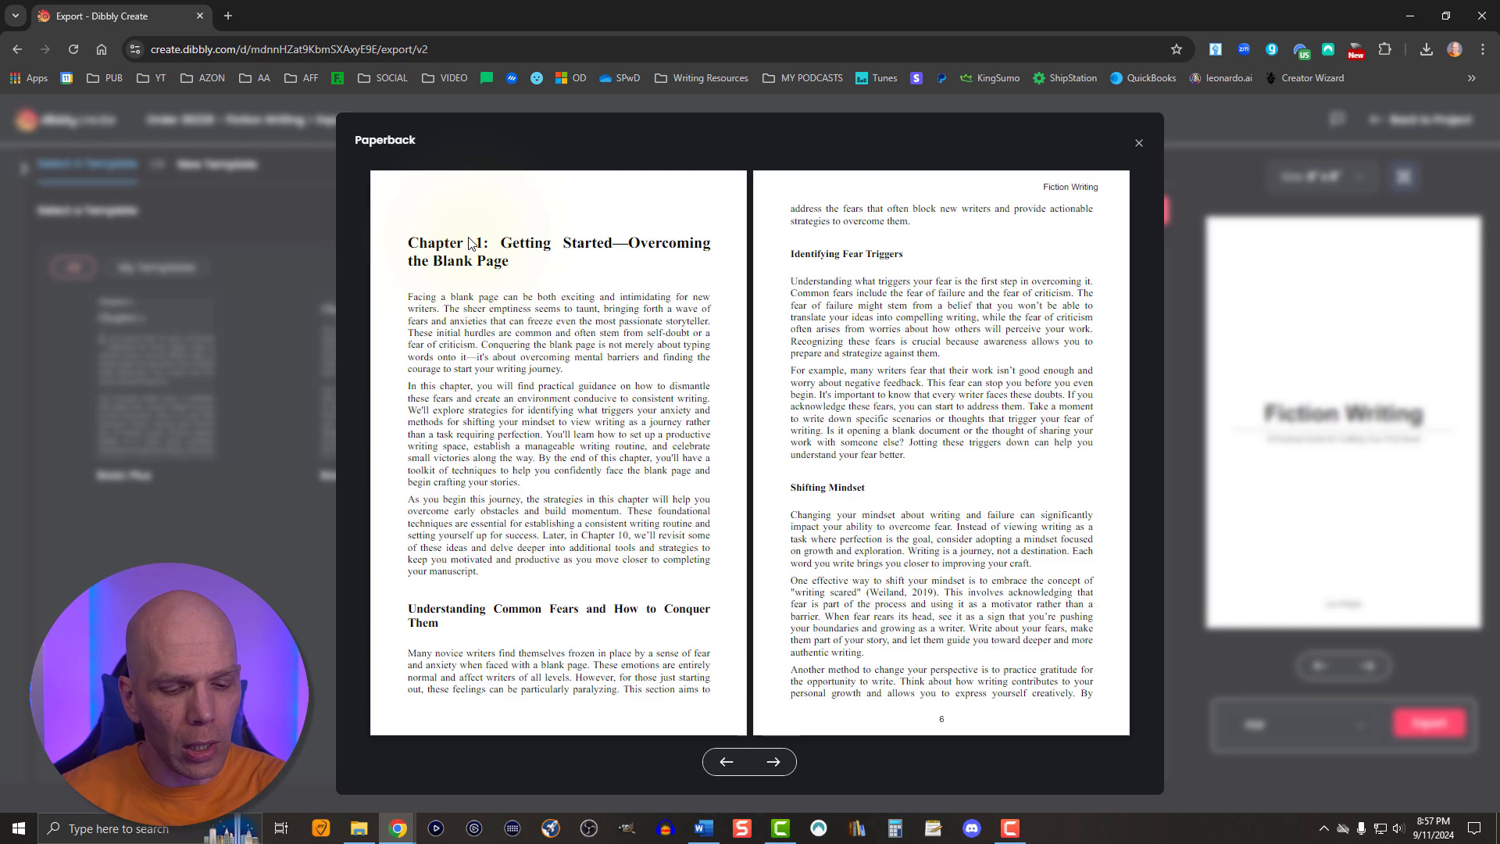
pyautogui.press('Right')
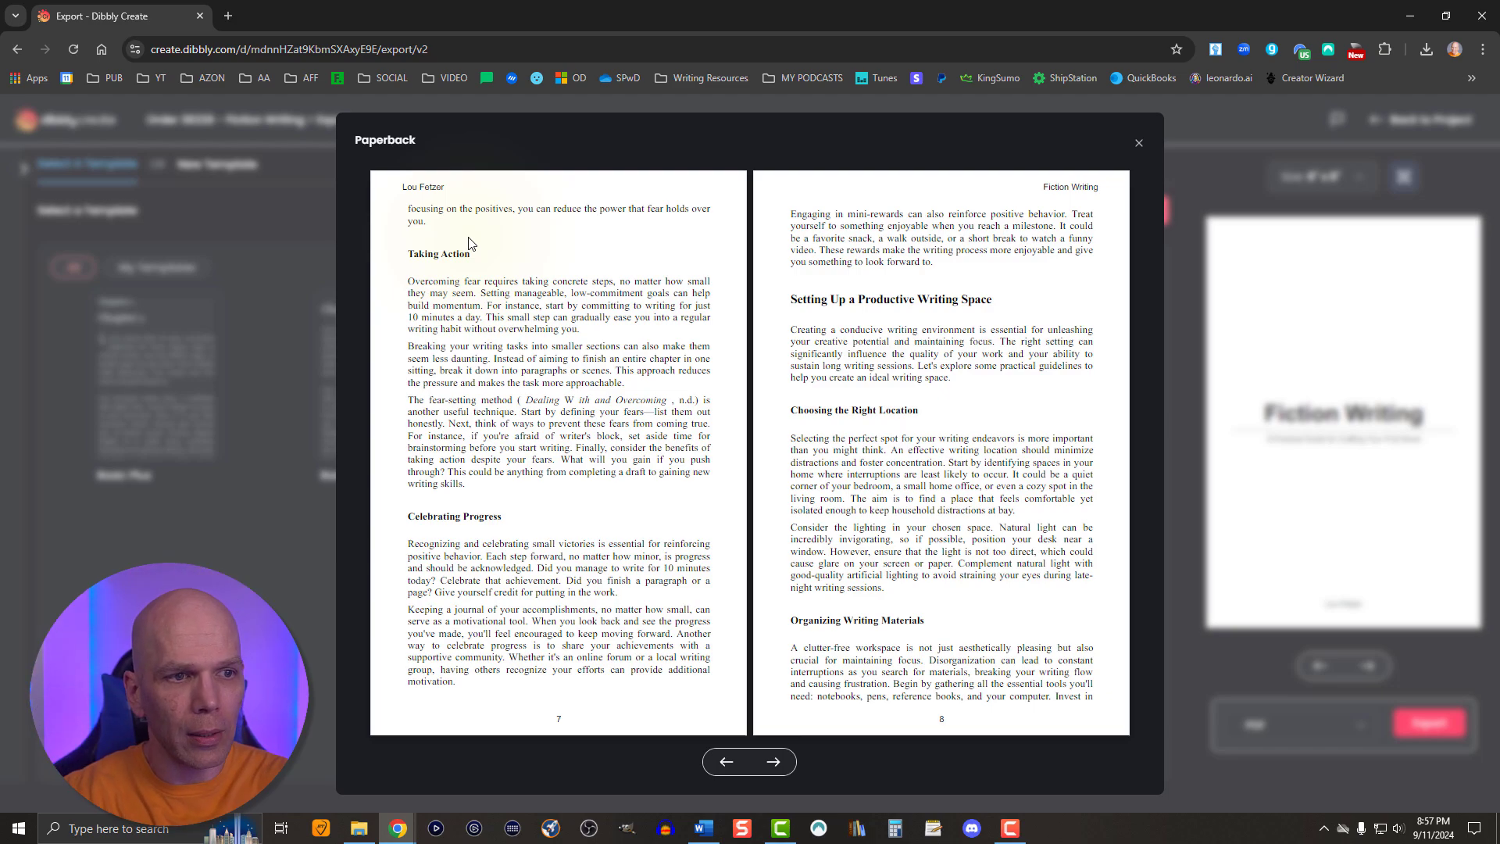
pyautogui.press('Right')
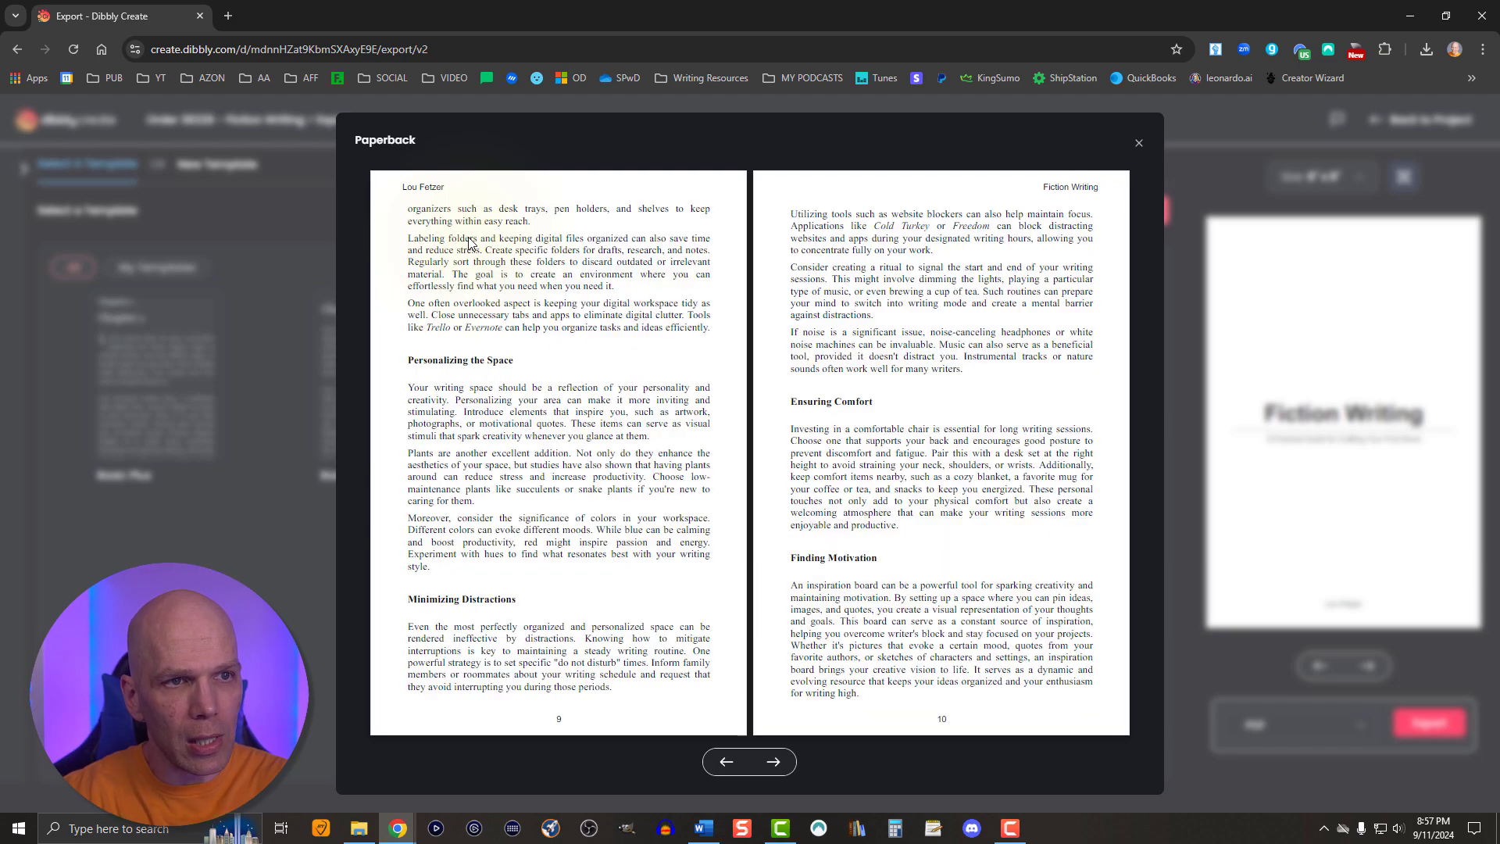
pyautogui.press('Right')
pyautogui.press('Right')
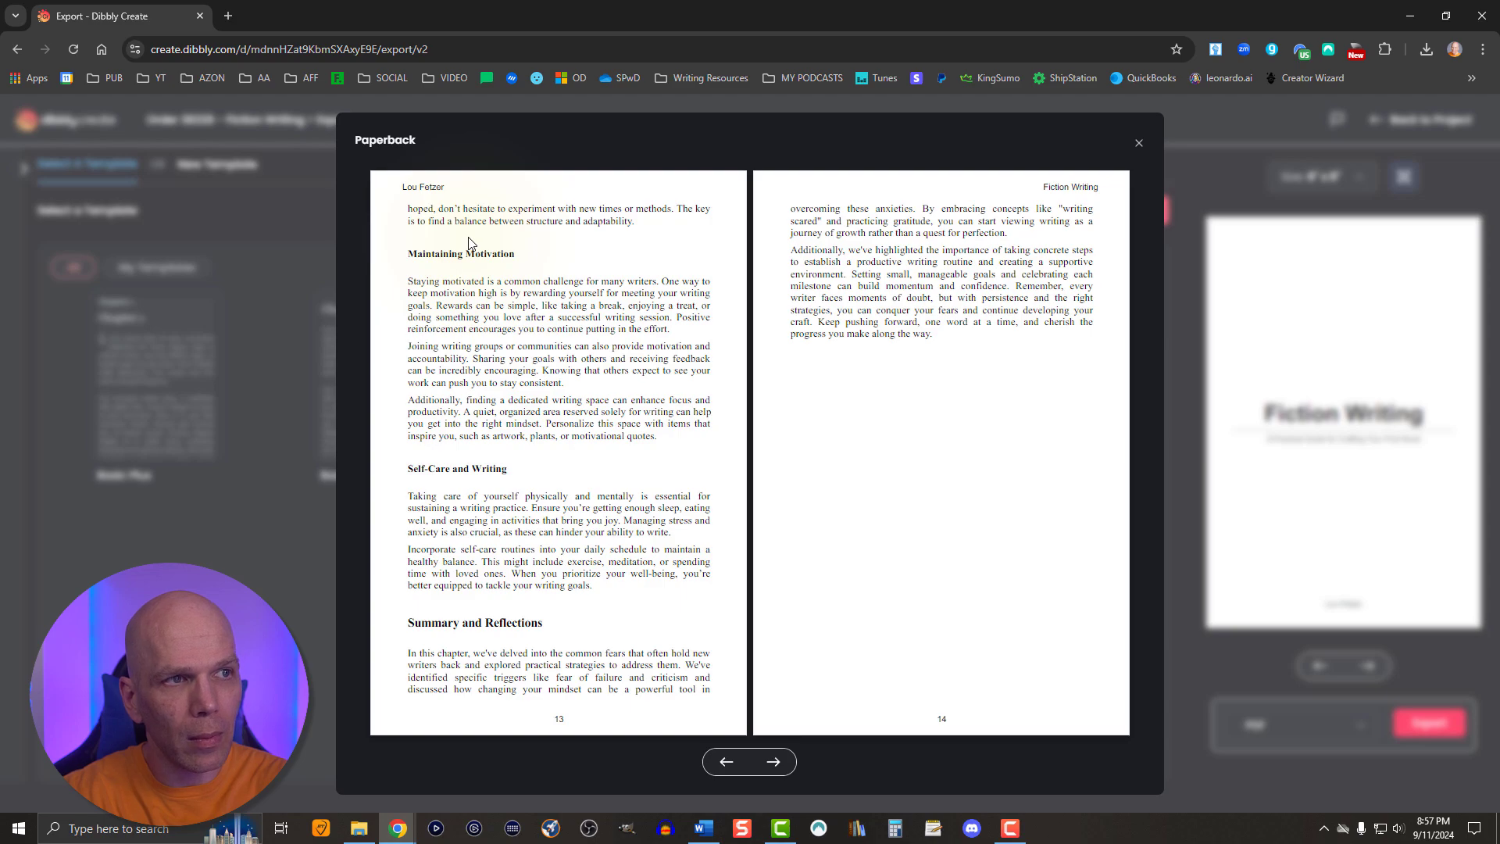
pyautogui.press('Right')
pyautogui.press('Right')
pyautogui.press('Right')
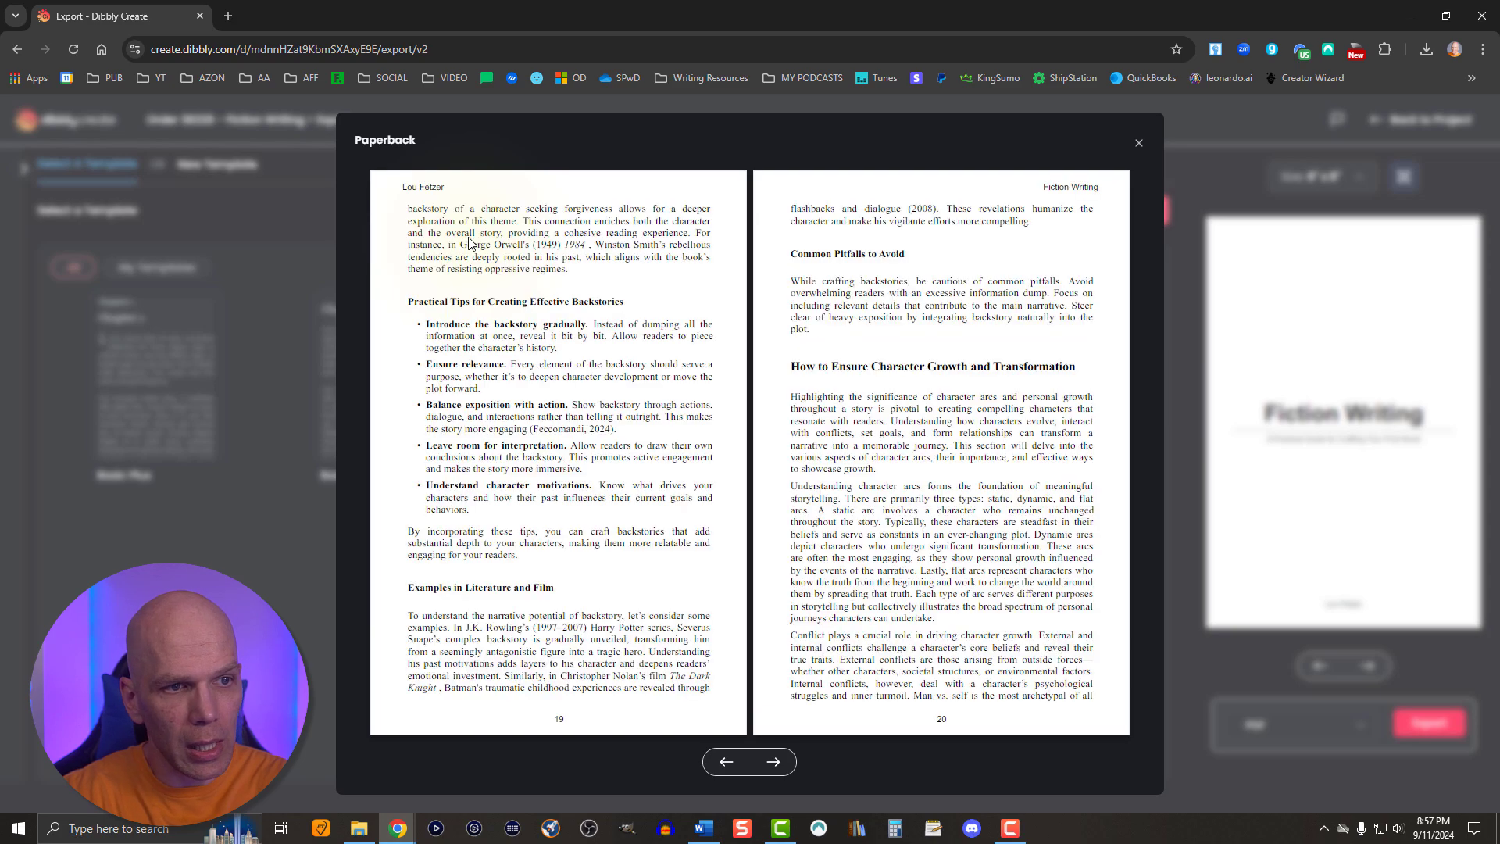
pyautogui.press('Right')
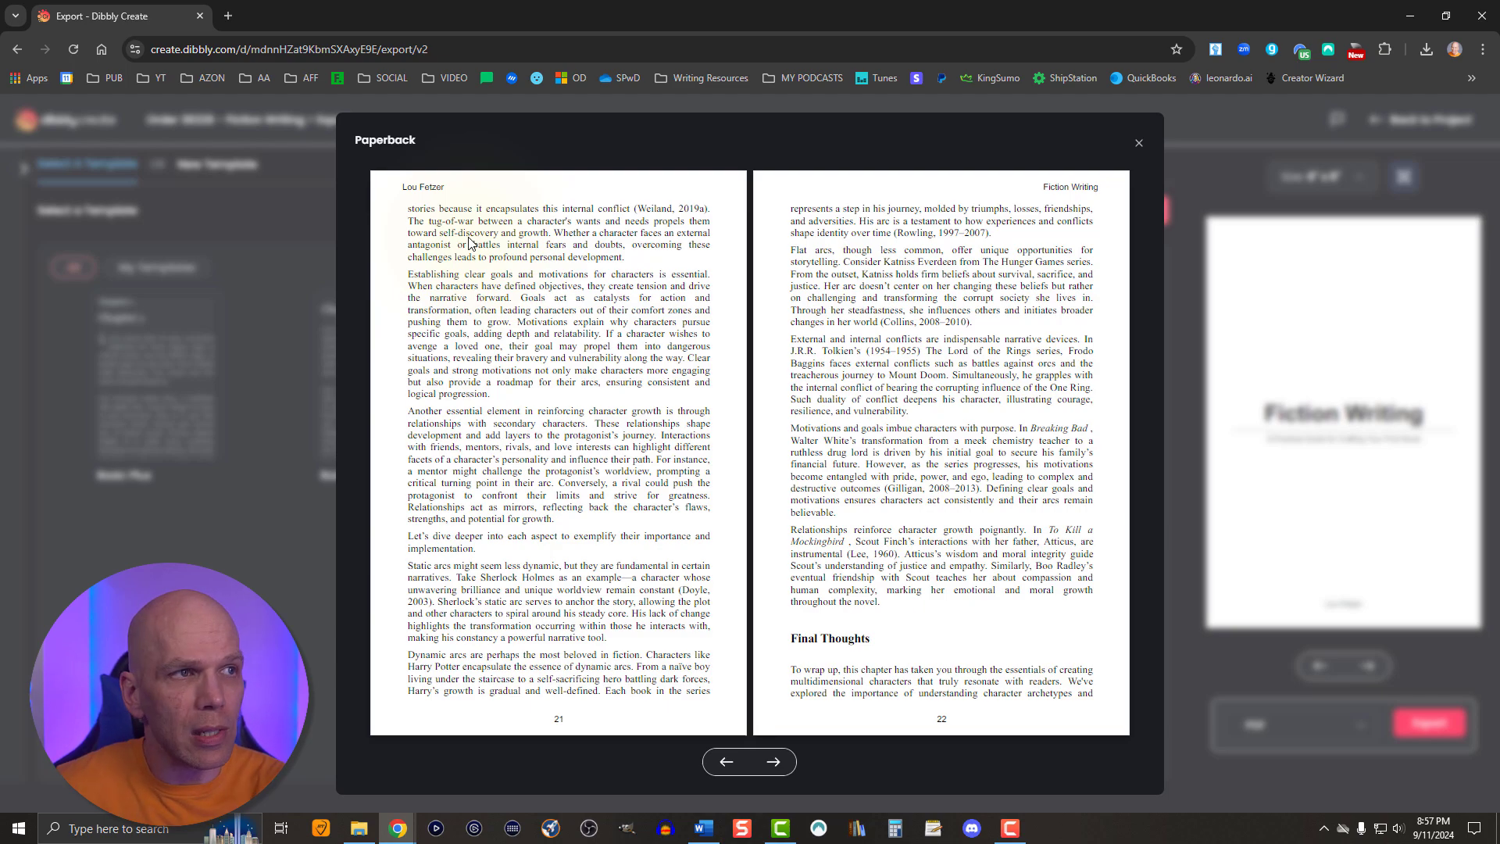
pyautogui.click(1137, 142)
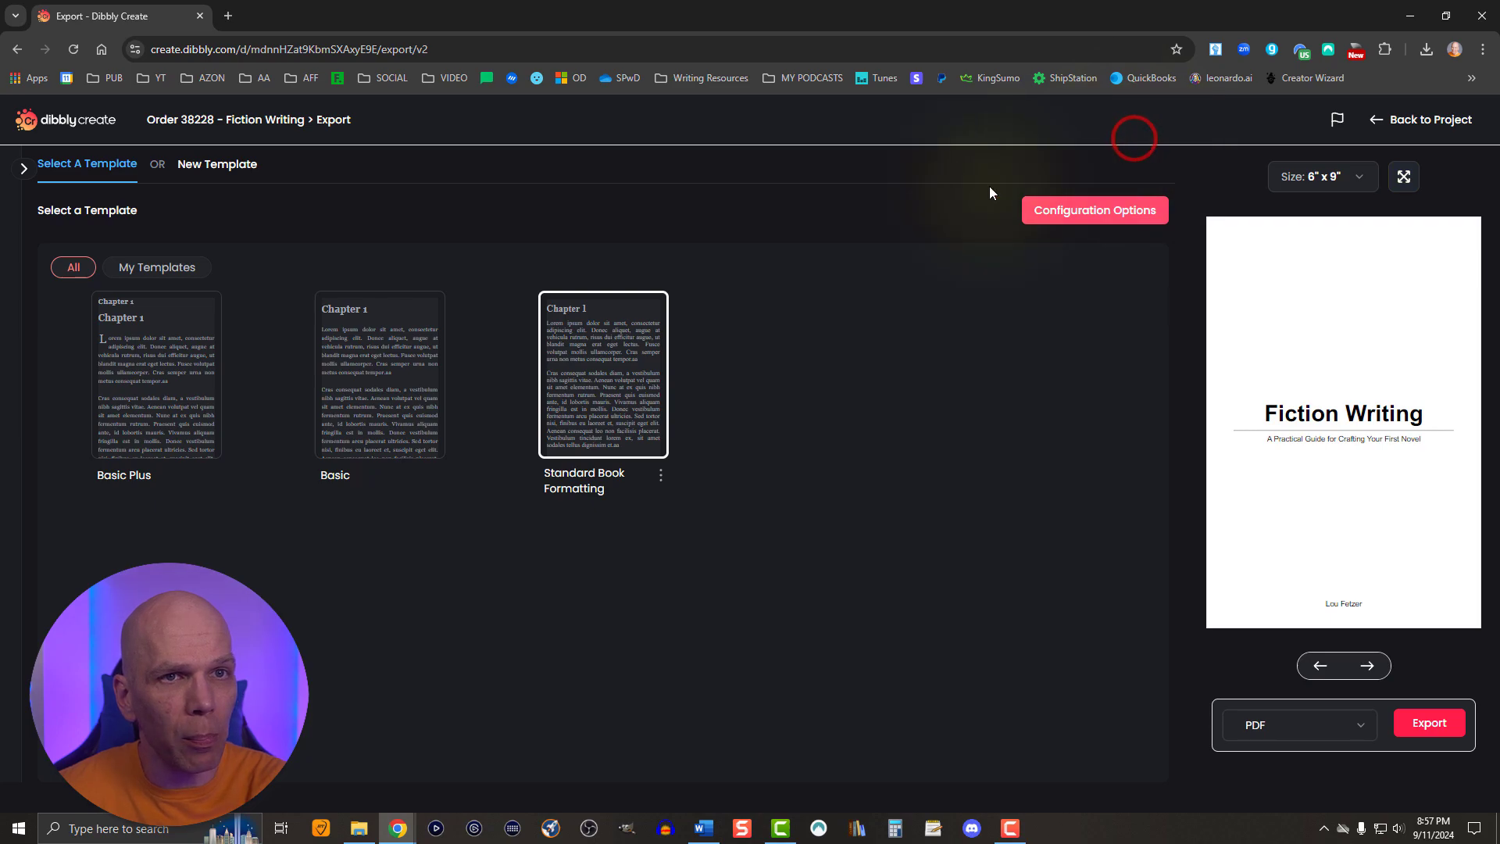
# - Edit the Standard Book Formatting template to use only page numbers in the bottom outer corners for headers and footers, and save the changes
pyautogui.click(662, 484)
pyautogui.click(604, 511)
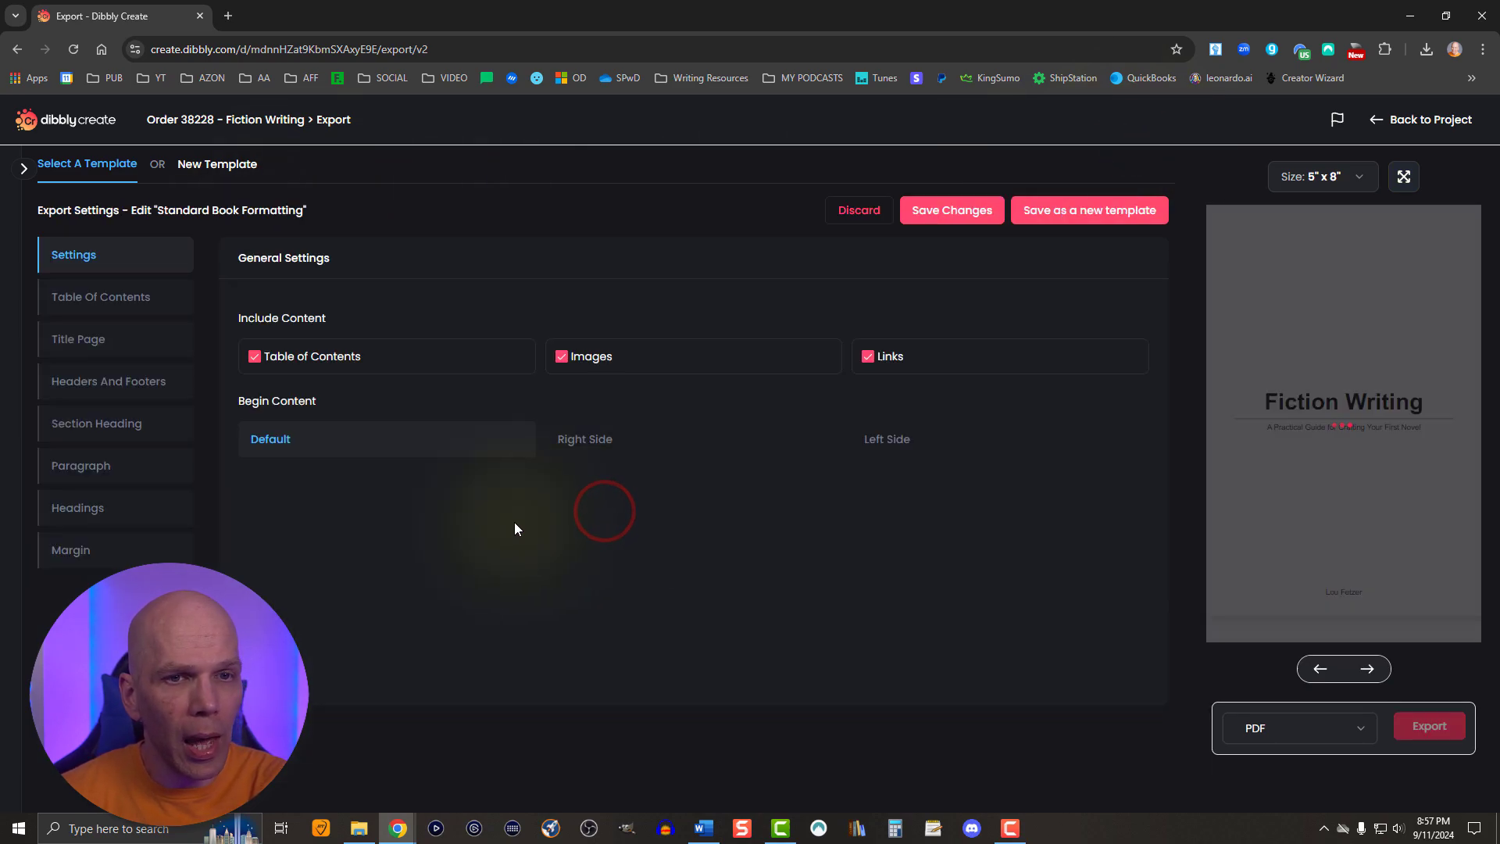
pyautogui.click(100, 381)
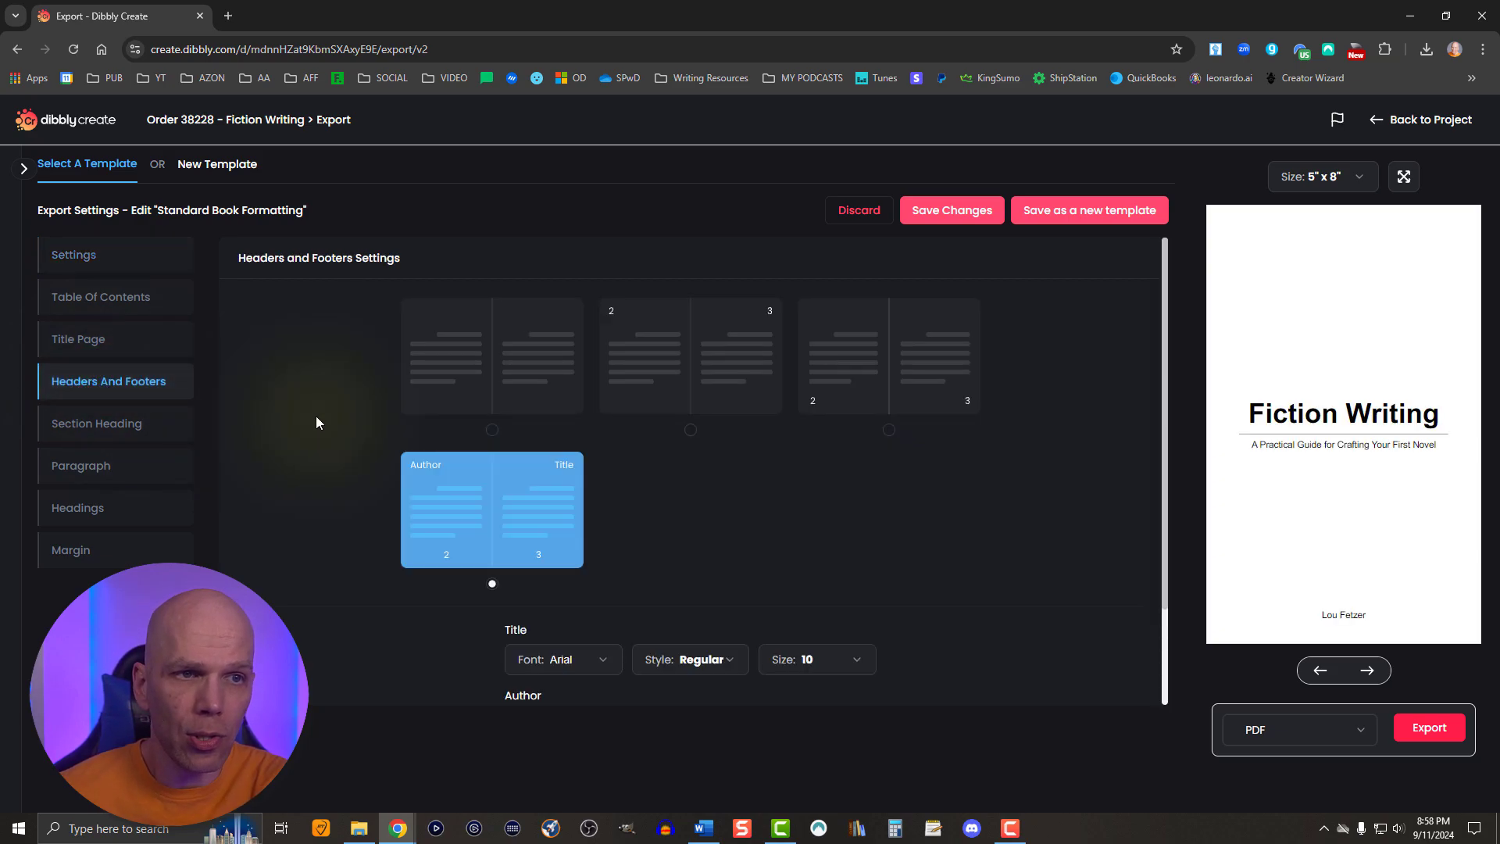
pyautogui.click(843, 374)
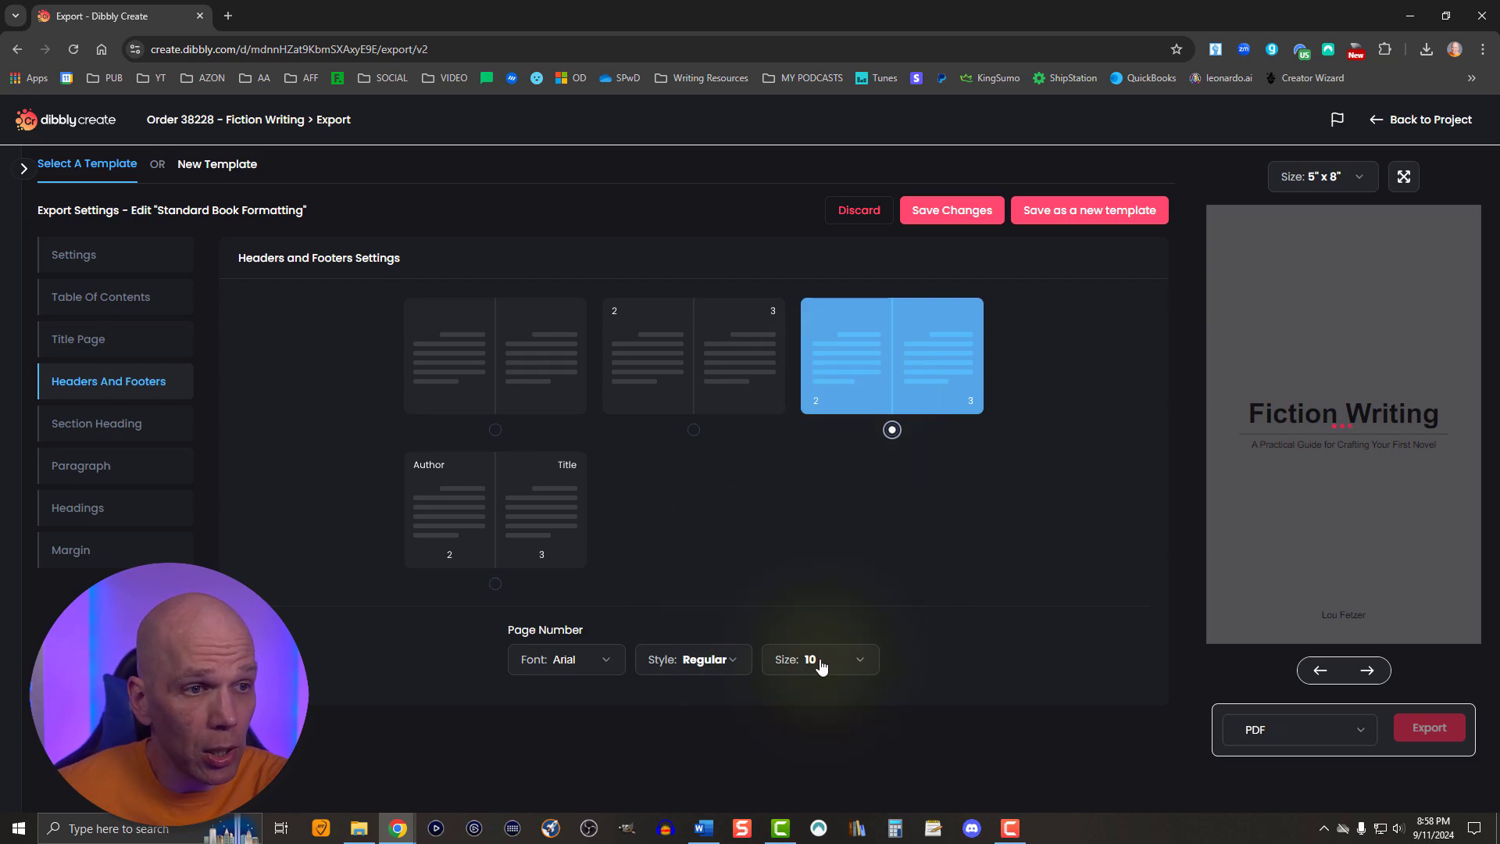
pyautogui.click(937, 209)
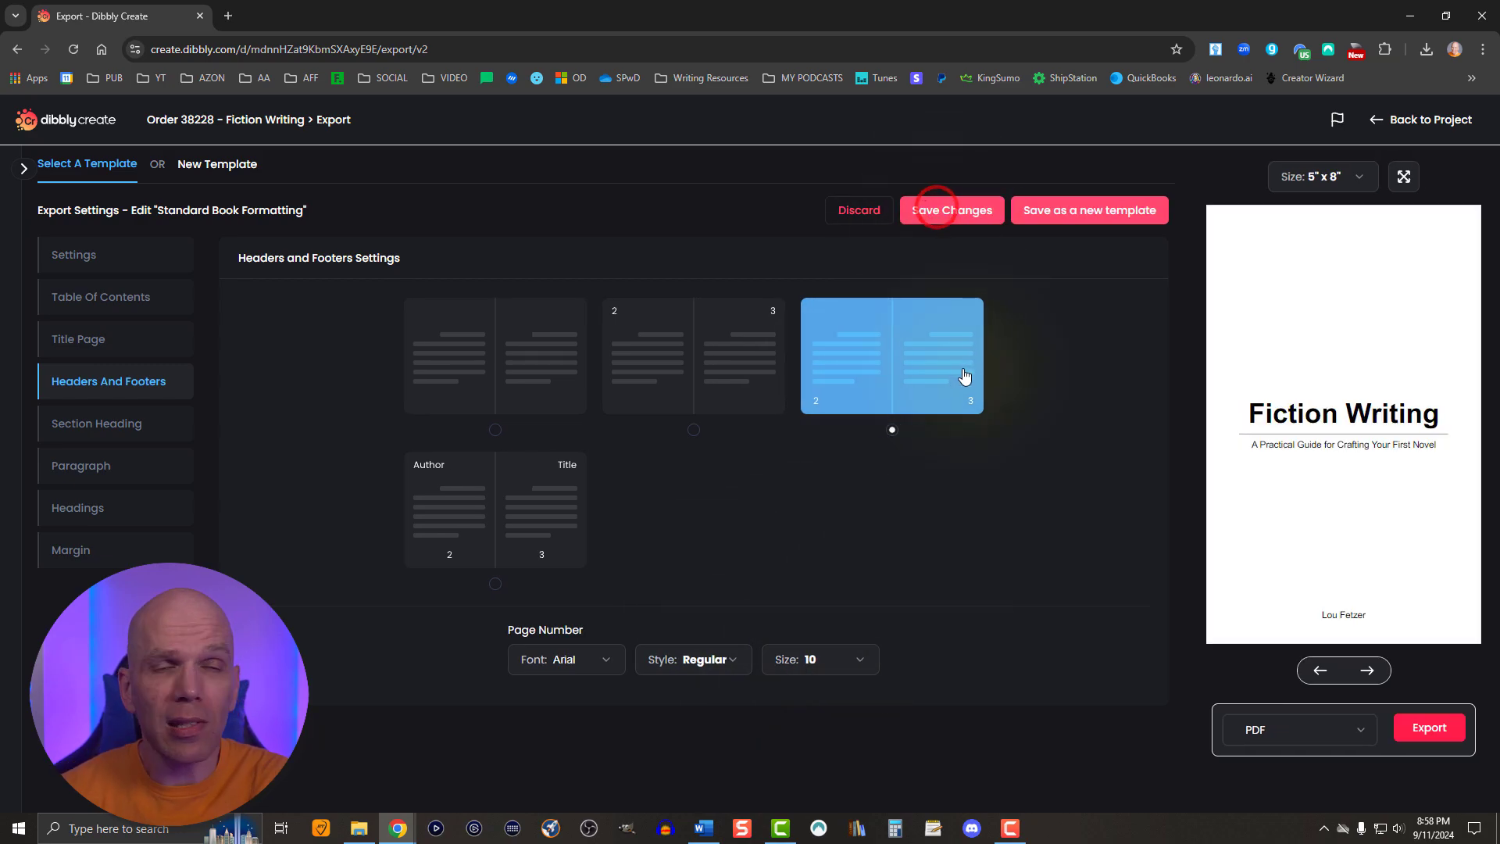
# - Set the page size to 6" x 9" and enlarge the paperback preview
pyautogui.click(1314, 175)
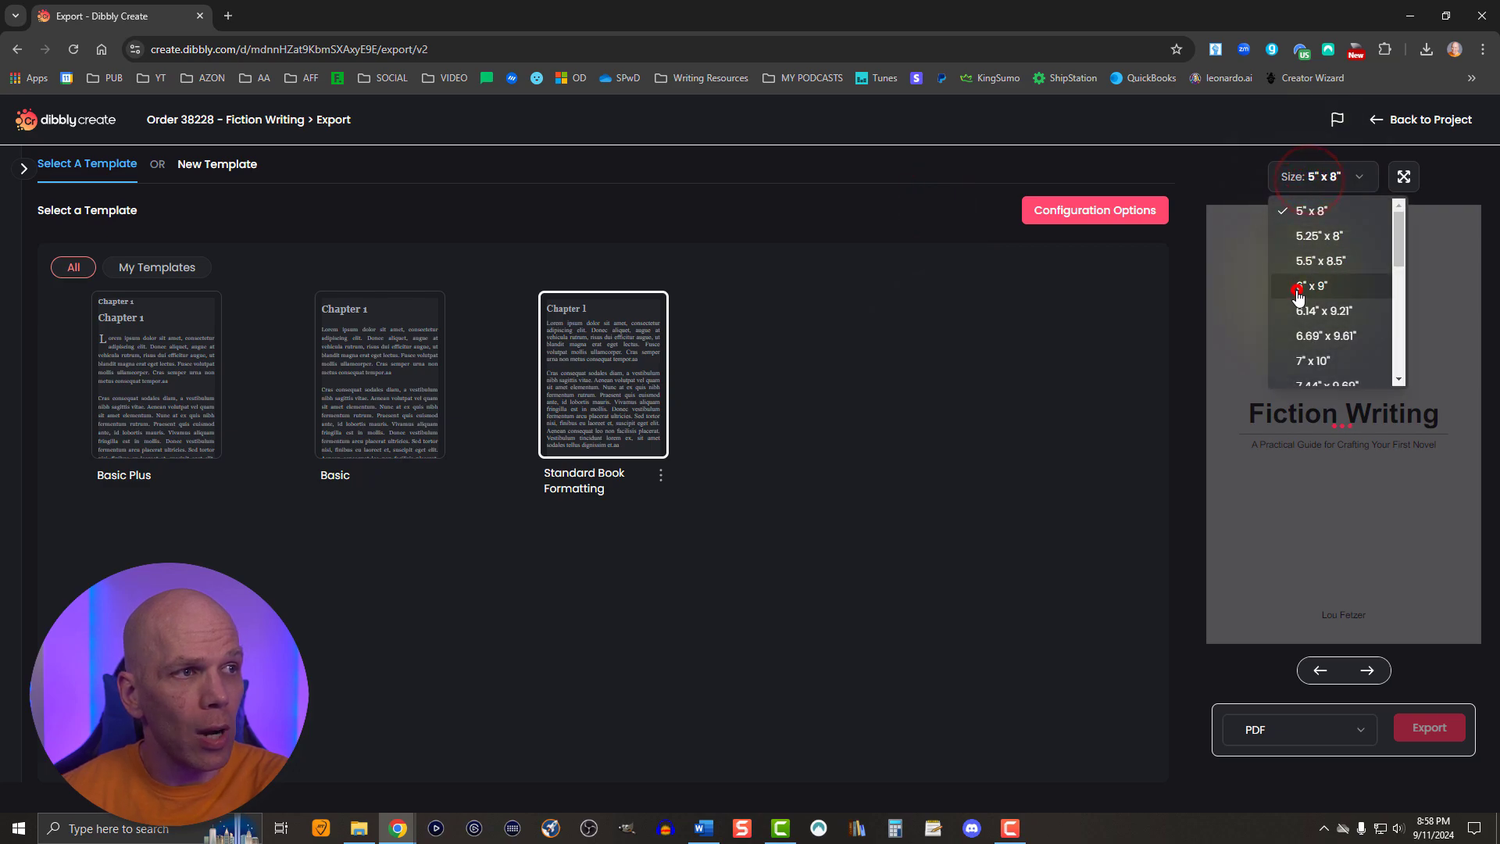
pyautogui.click(1298, 289)
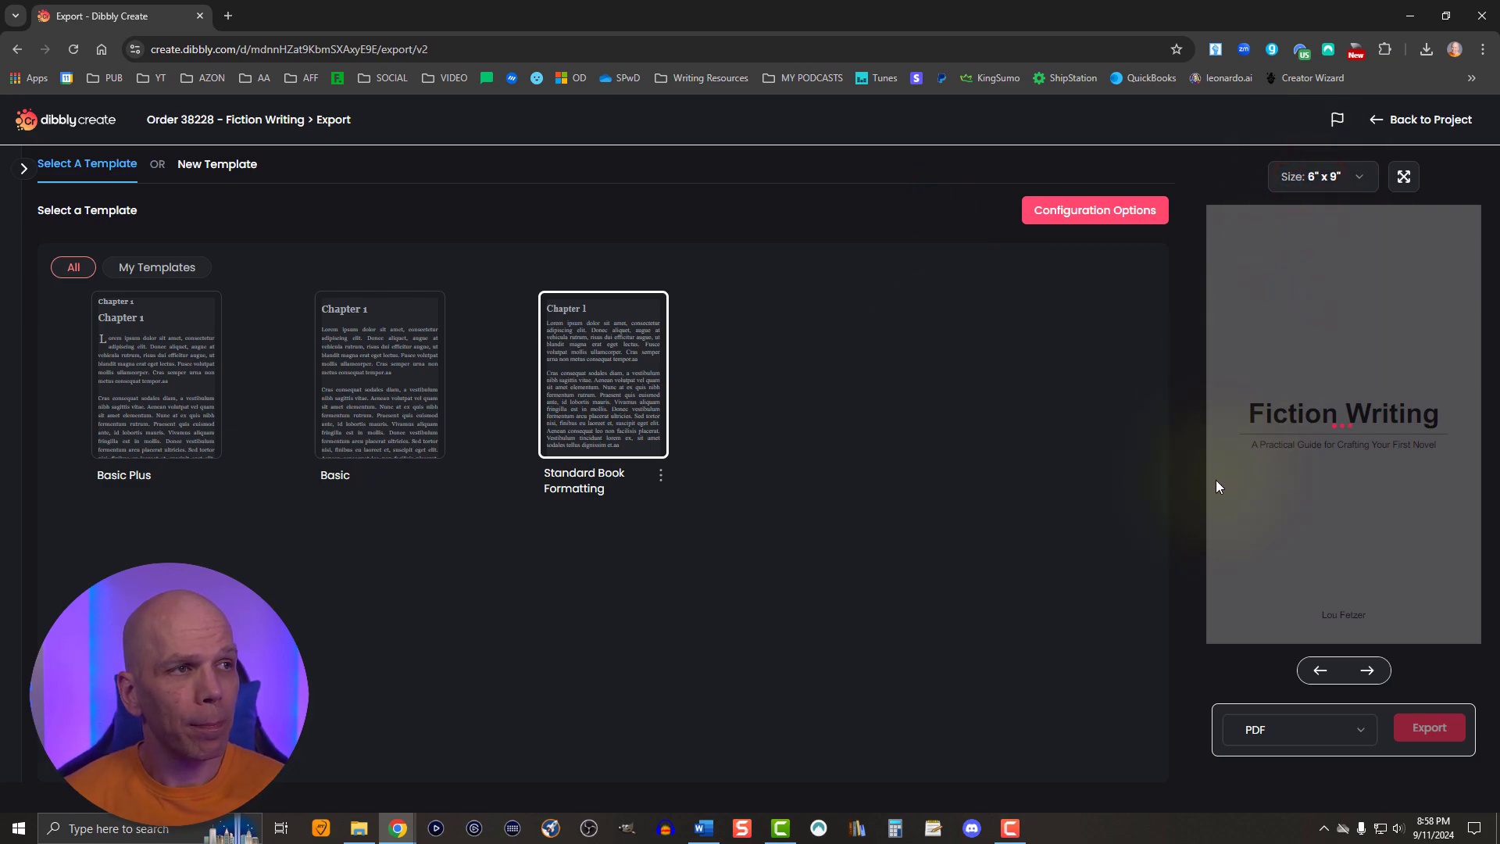
pyautogui.click(1404, 176)
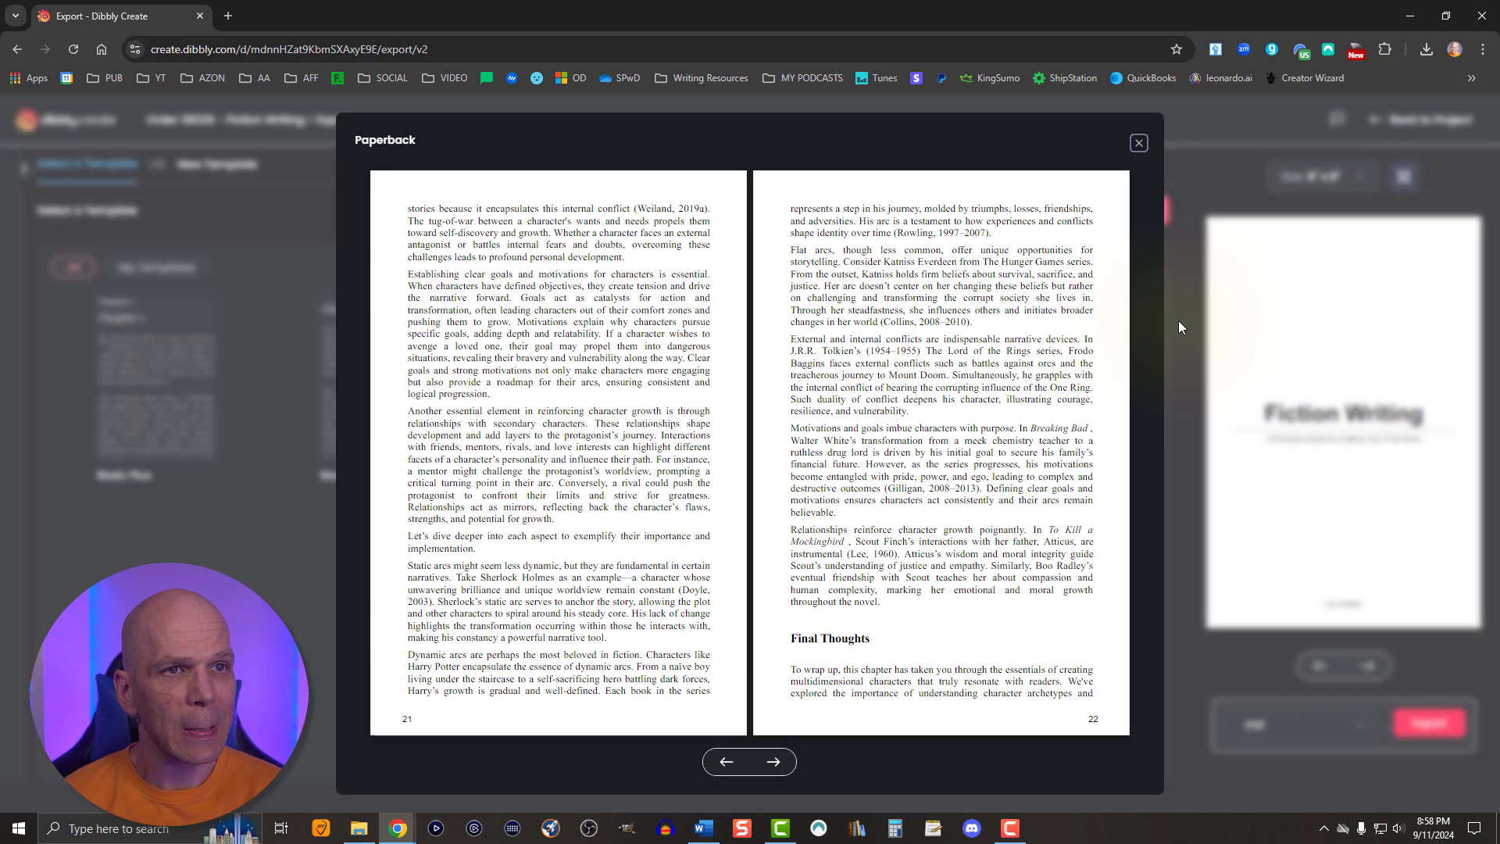
# - Page through the remaining chapters in the paperback preview to check the page number placement and chapter layout, and close the preview
pyautogui.press('Right')
pyautogui.press('Right')
pyautogui.press('Right')
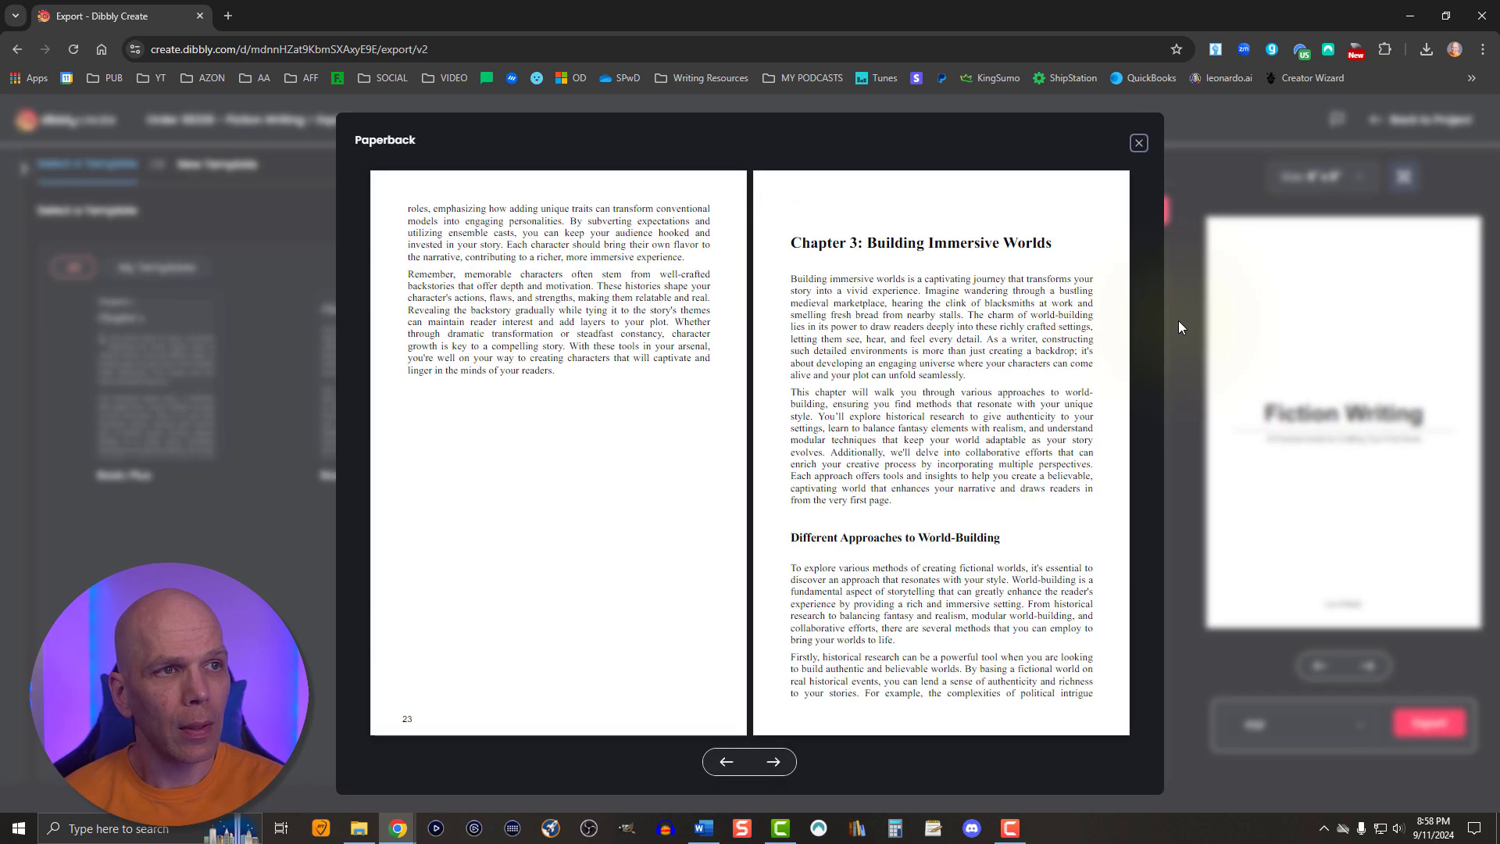
pyautogui.press('Right')
pyautogui.press('Right')
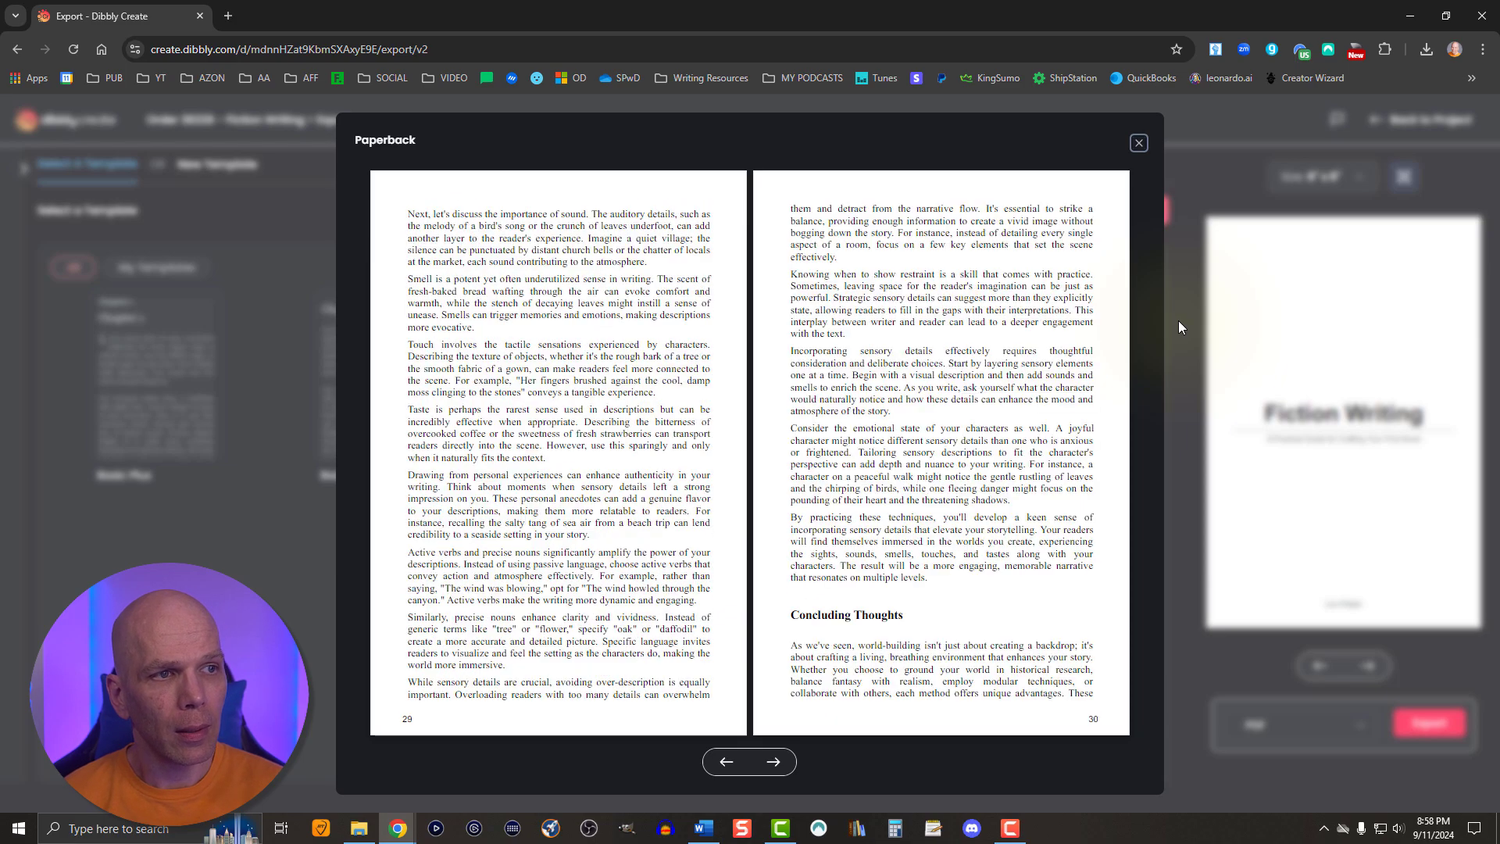
pyautogui.press('Right')
pyautogui.press('Right')
pyautogui.press('Right')
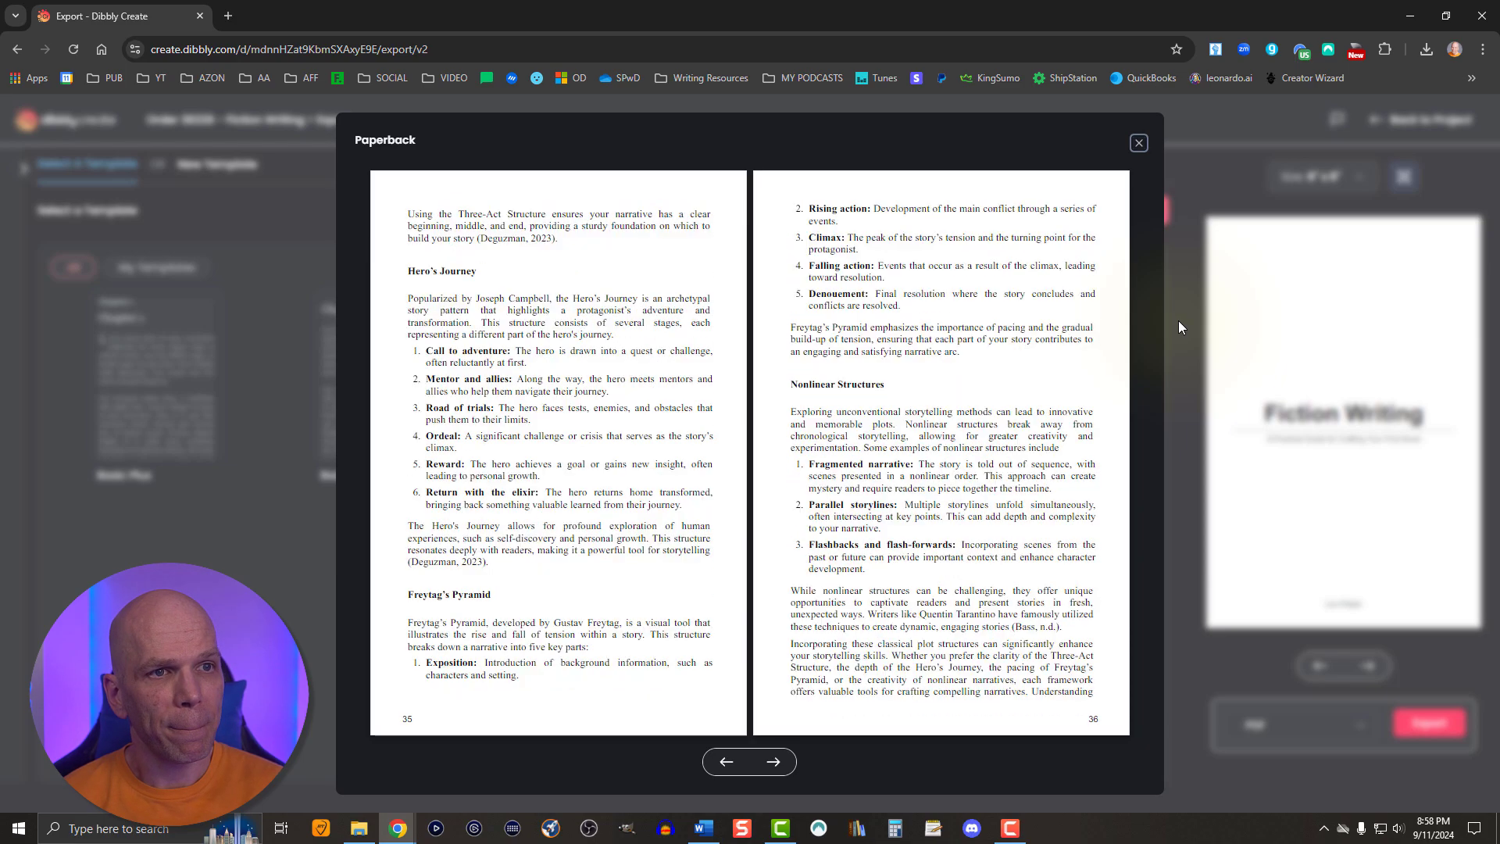
pyautogui.press('Right')
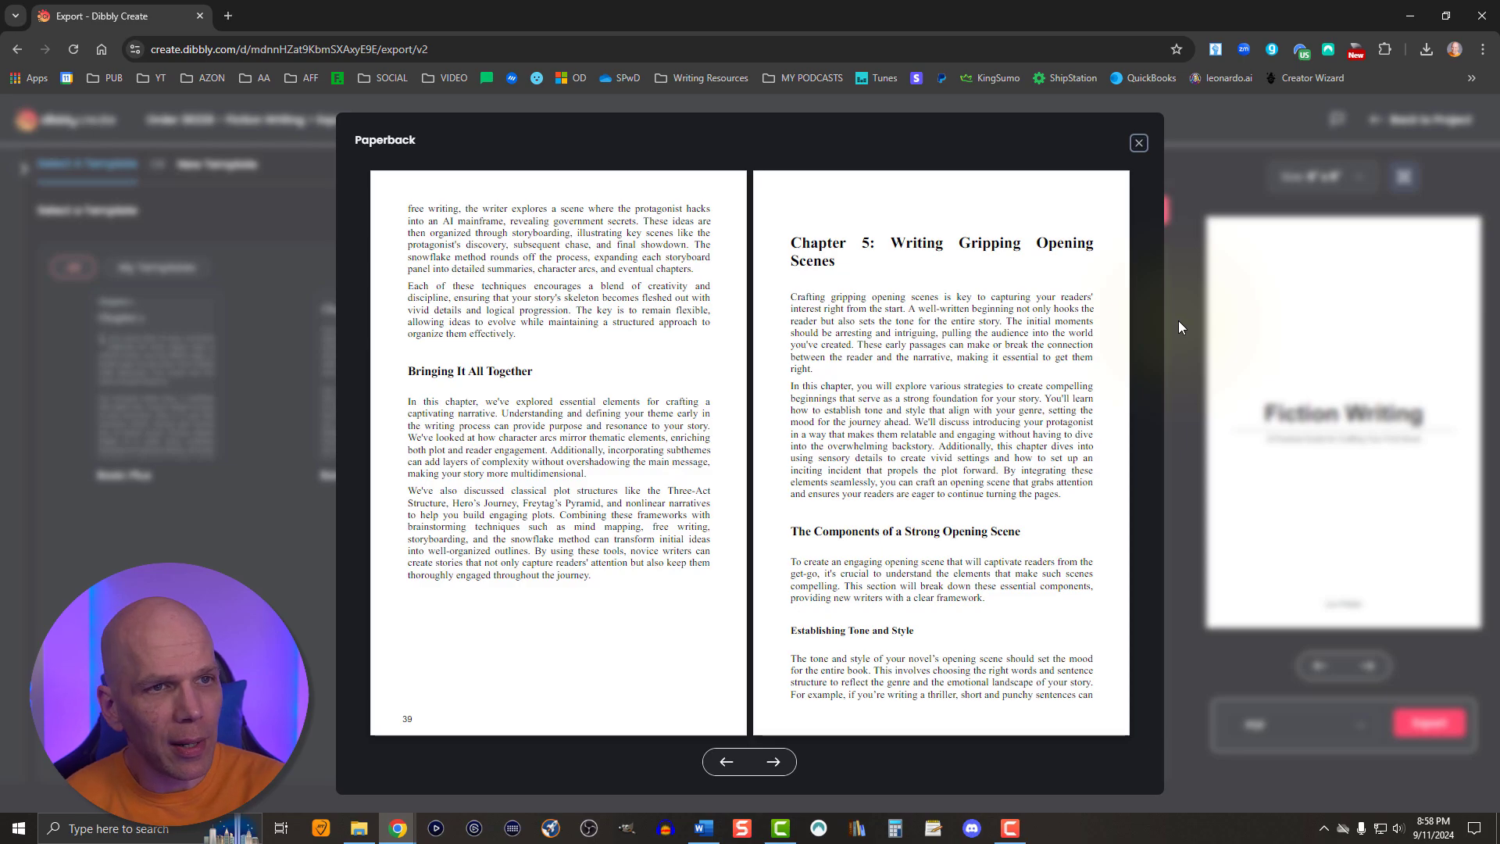
pyautogui.press('Right')
pyautogui.press('Right')
pyautogui.press('Right')
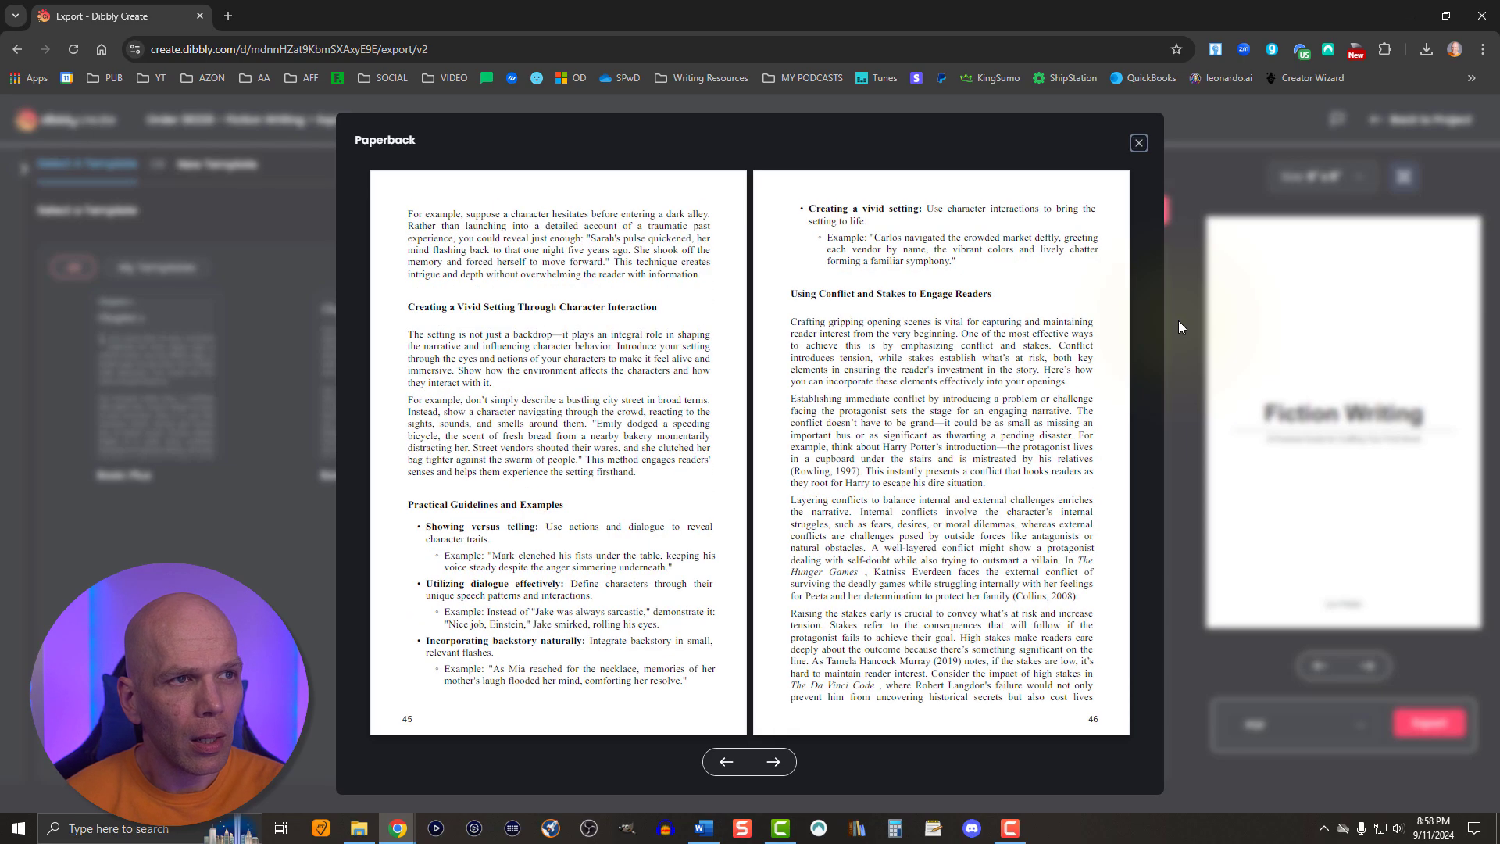
pyautogui.press('Right')
pyautogui.press('Right')
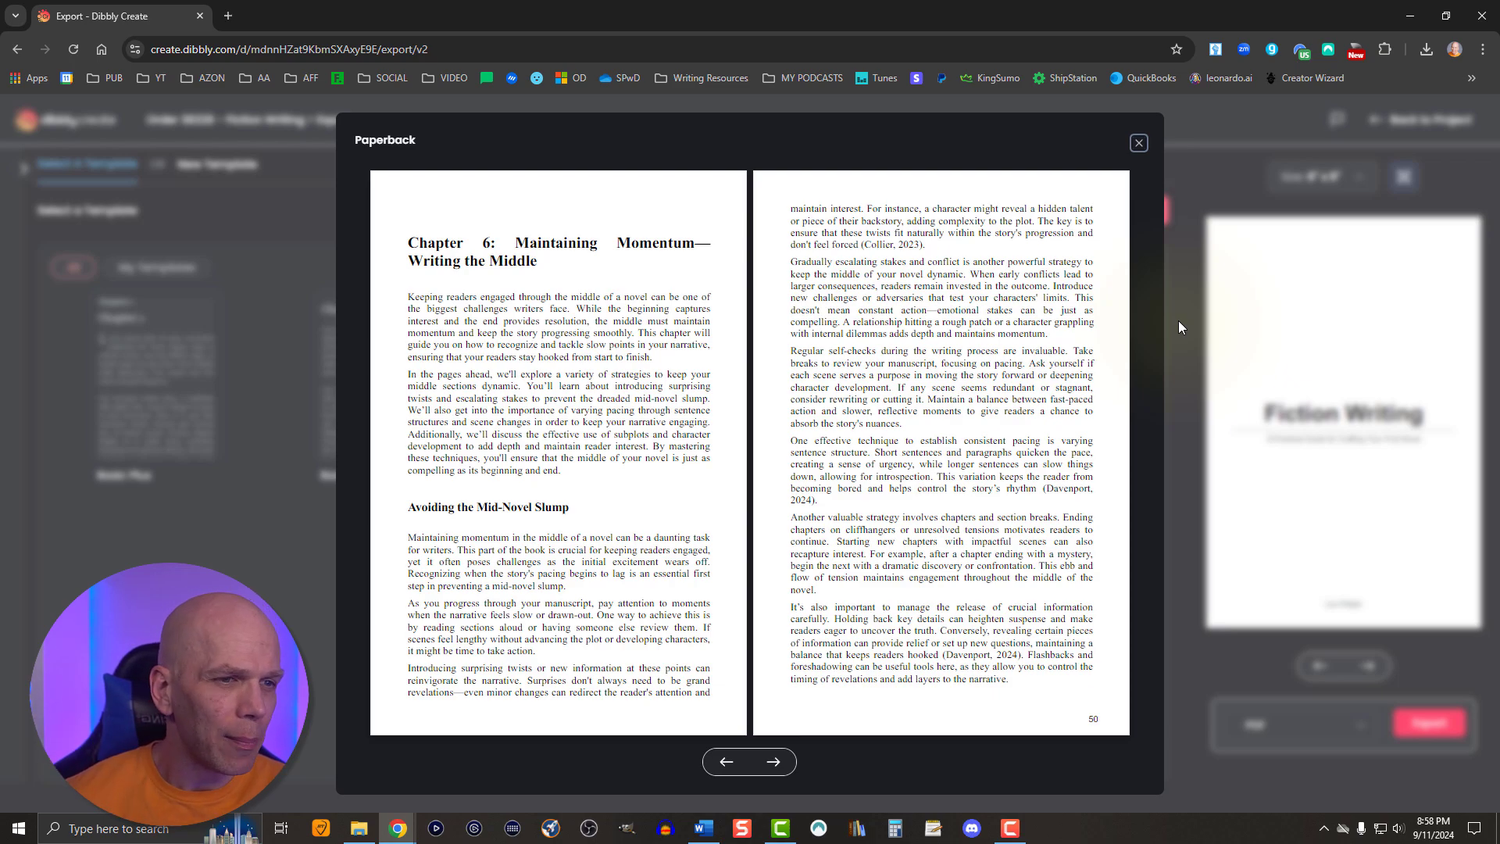
pyautogui.press('Right')
pyautogui.press('Right')
pyautogui.press('Right')
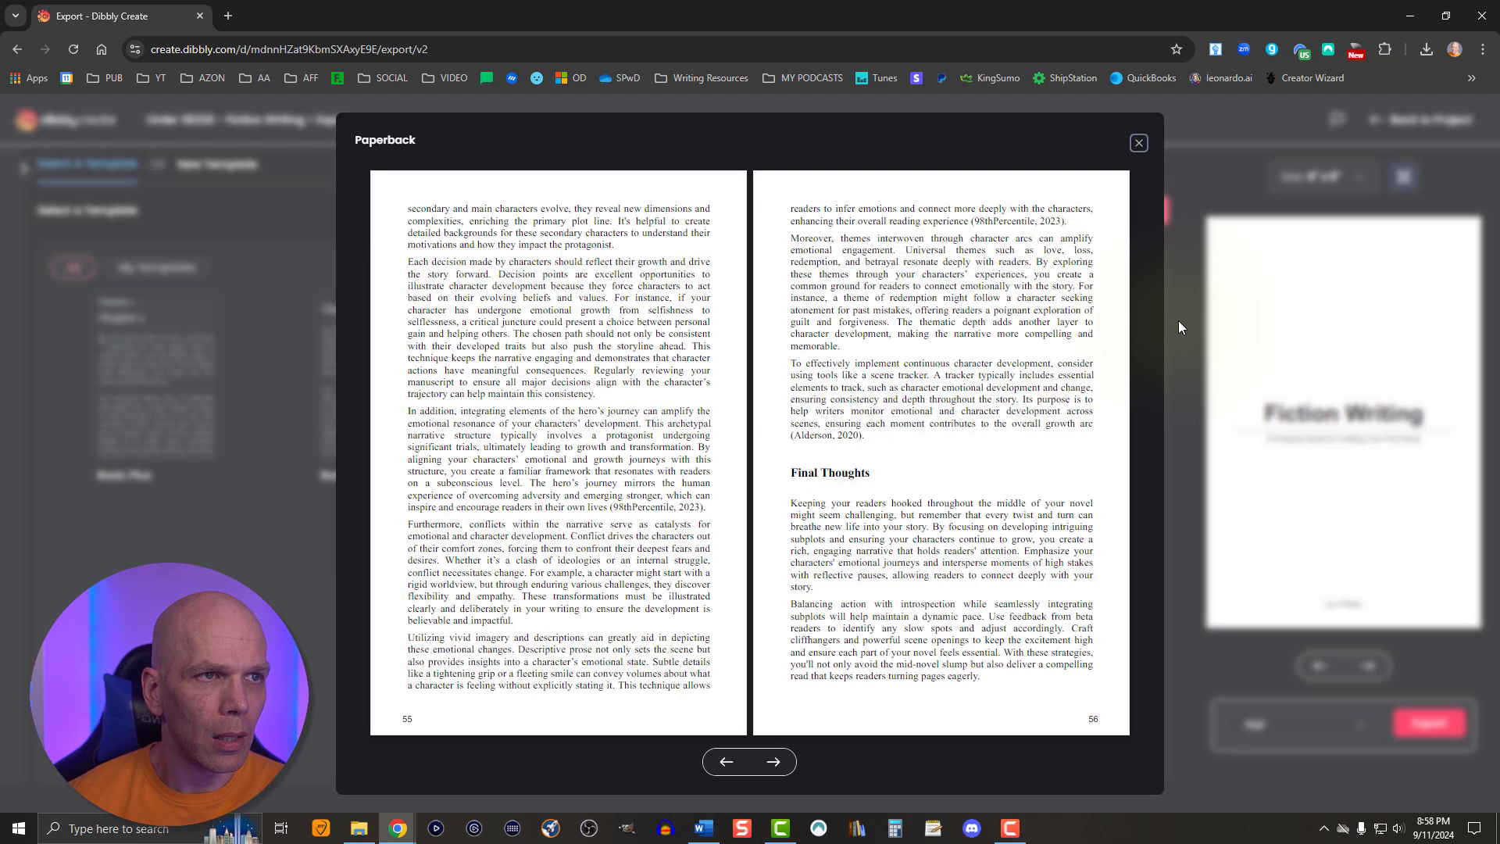
pyautogui.press('Right')
pyautogui.press('Right')
pyautogui.press('Right')
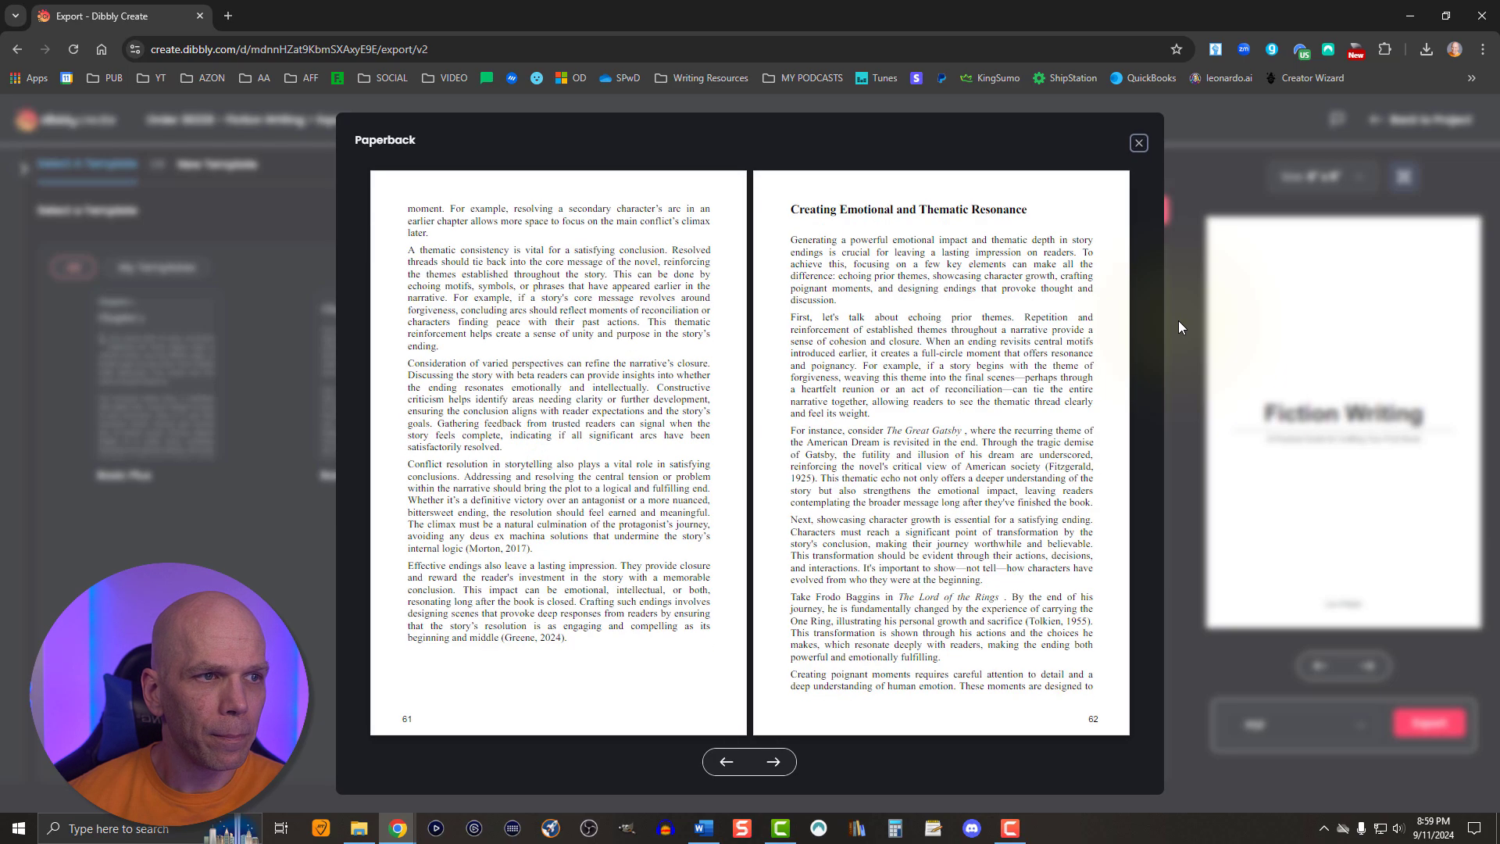
pyautogui.press('Right')
pyautogui.press('Right')
pyautogui.press('Right')
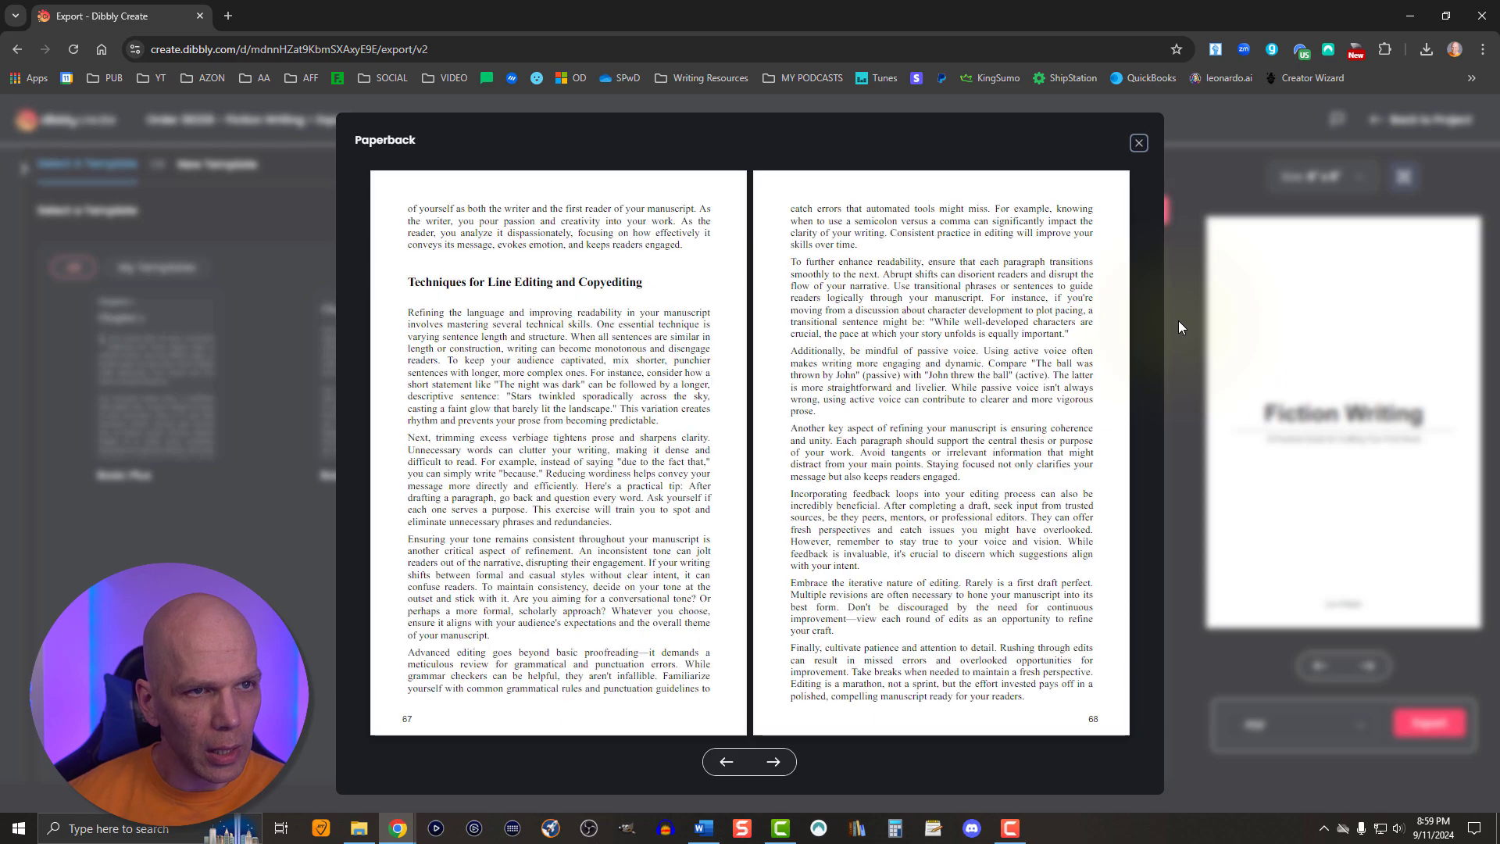
pyautogui.press('Right')
pyautogui.press('Right')
pyautogui.press('Right')
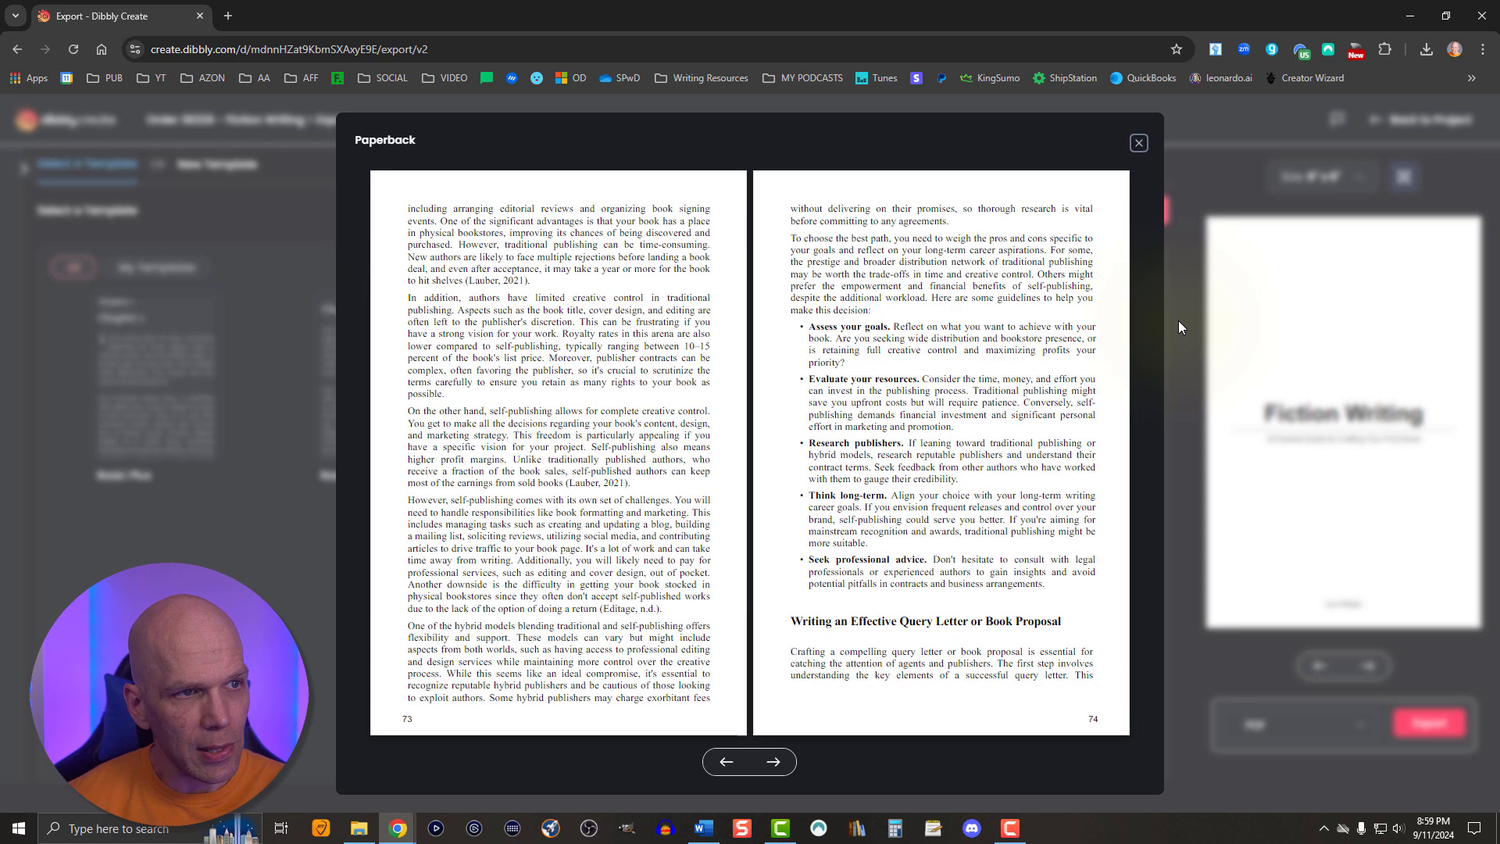
pyautogui.press('Right')
pyautogui.press('Right')
pyautogui.press('Right')
pyautogui.press('Right')
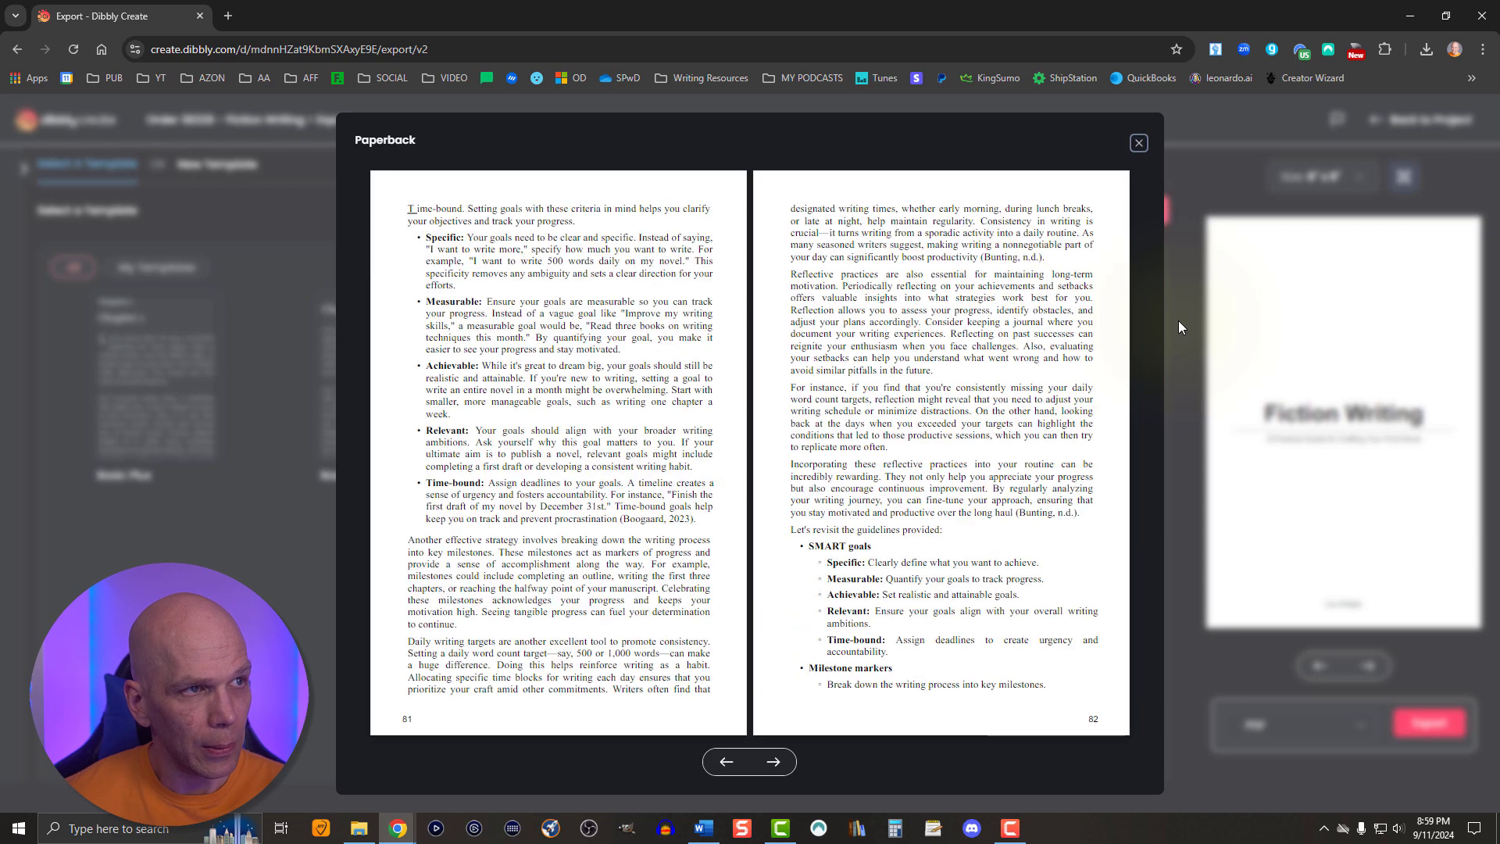
pyautogui.click(1139, 142)
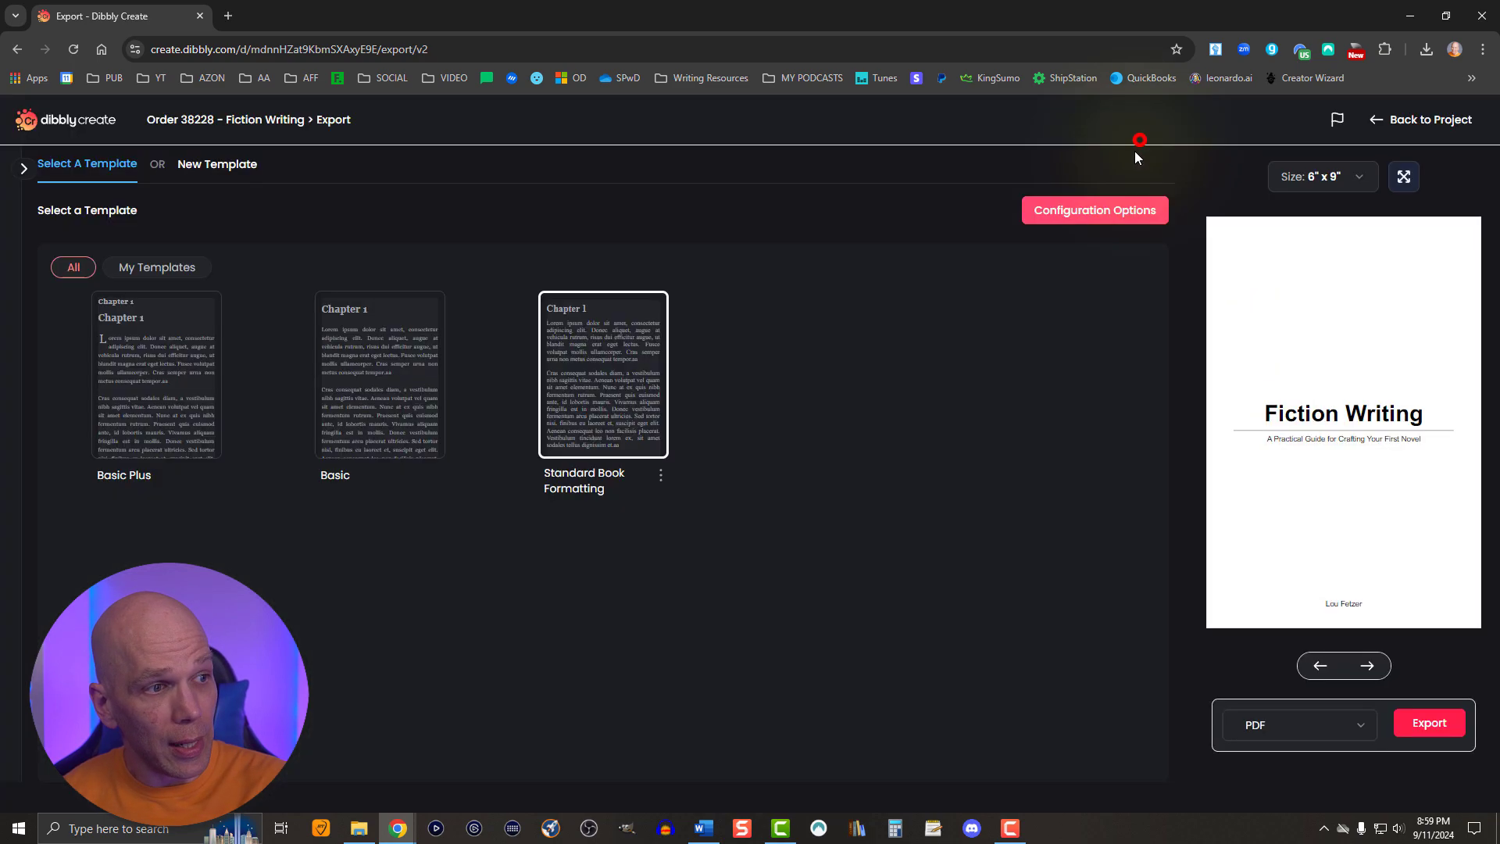
# - Export the book as a PDF with the Standard Book Formatting template and save it in the Downloads folder
pyautogui.click(1406, 722)
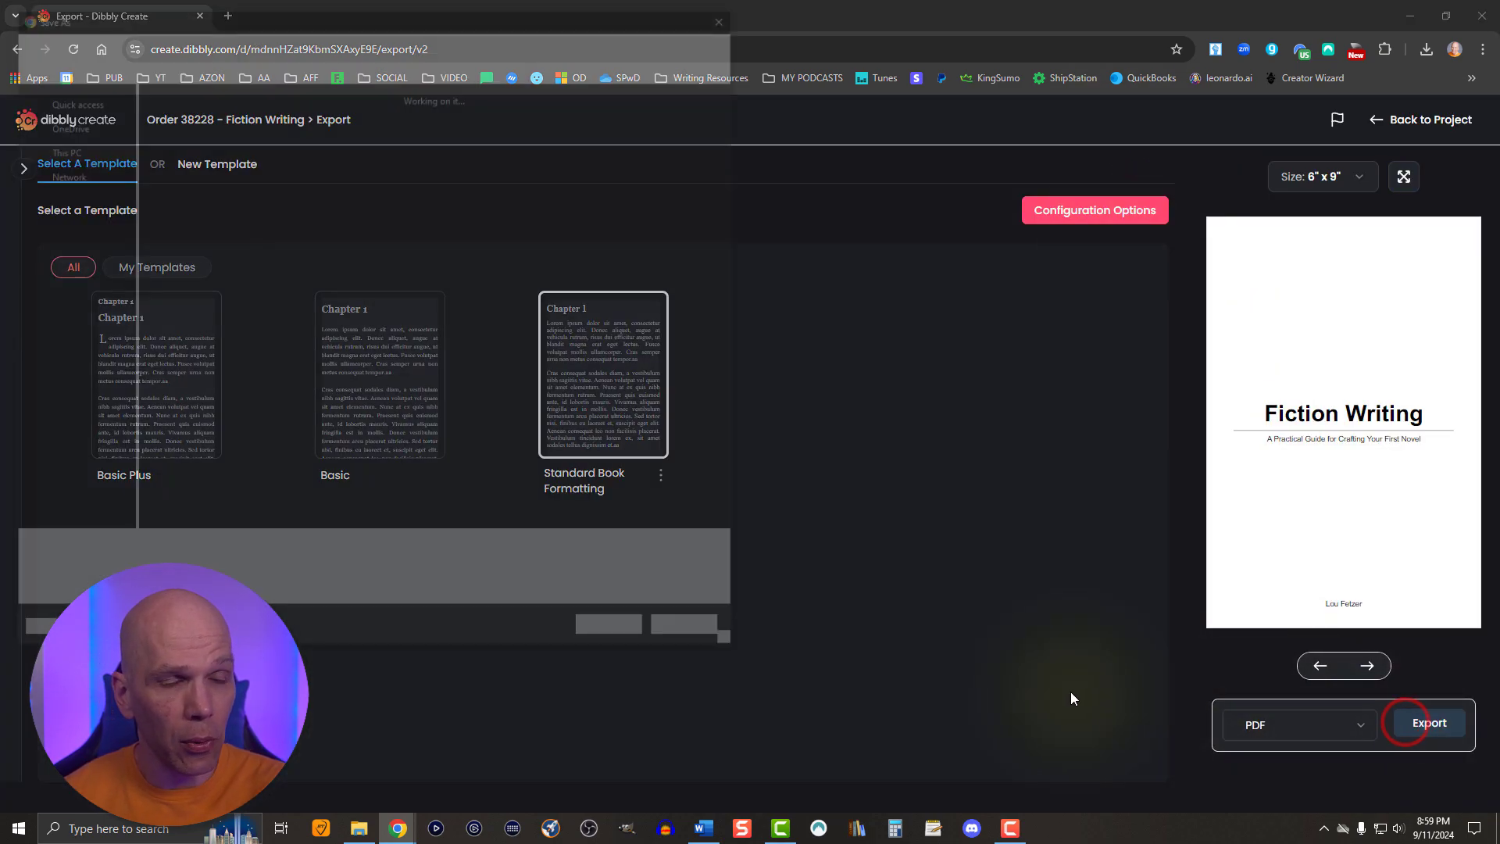
pyautogui.click(592, 639)
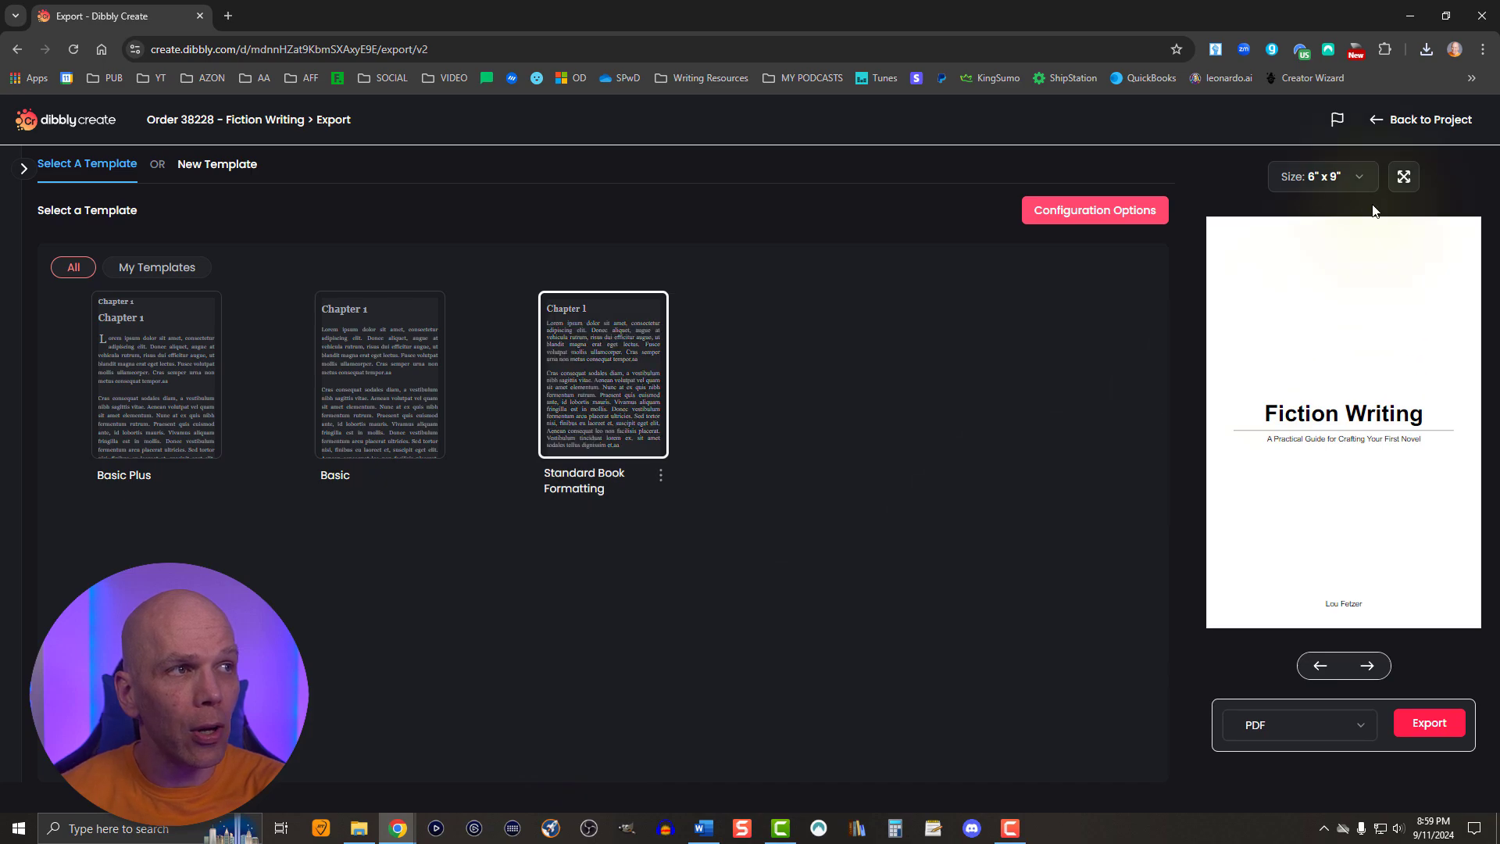
# - Open the downloaded EPUB in Kindle Previewer, examine its title page, table of contents, copyright page and chapters, and close the previewer
pyautogui.click(1427, 49)
pyautogui.click(1303, 170)
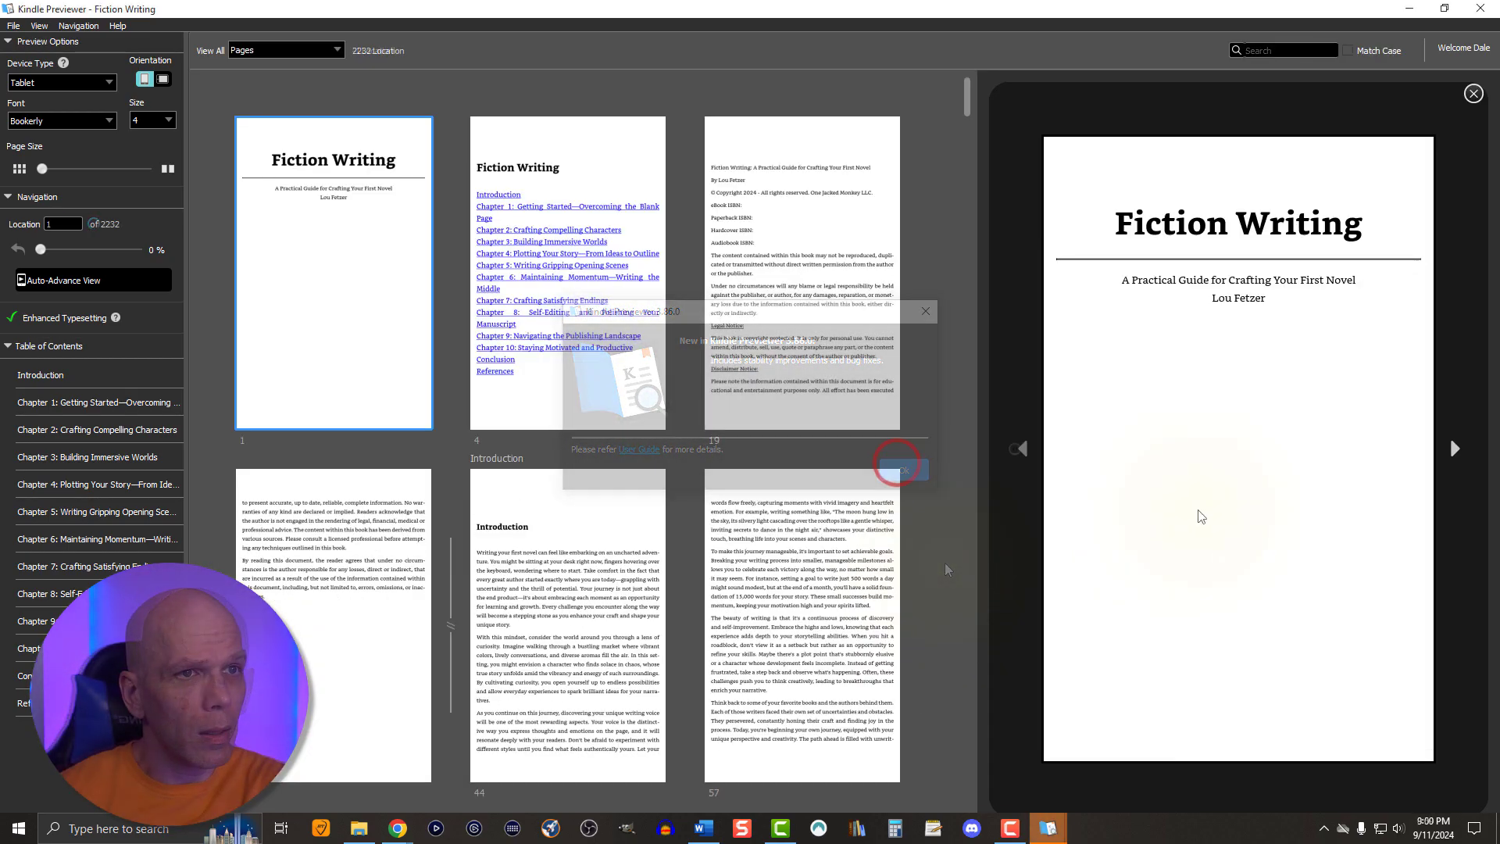
pyautogui.click(1454, 448)
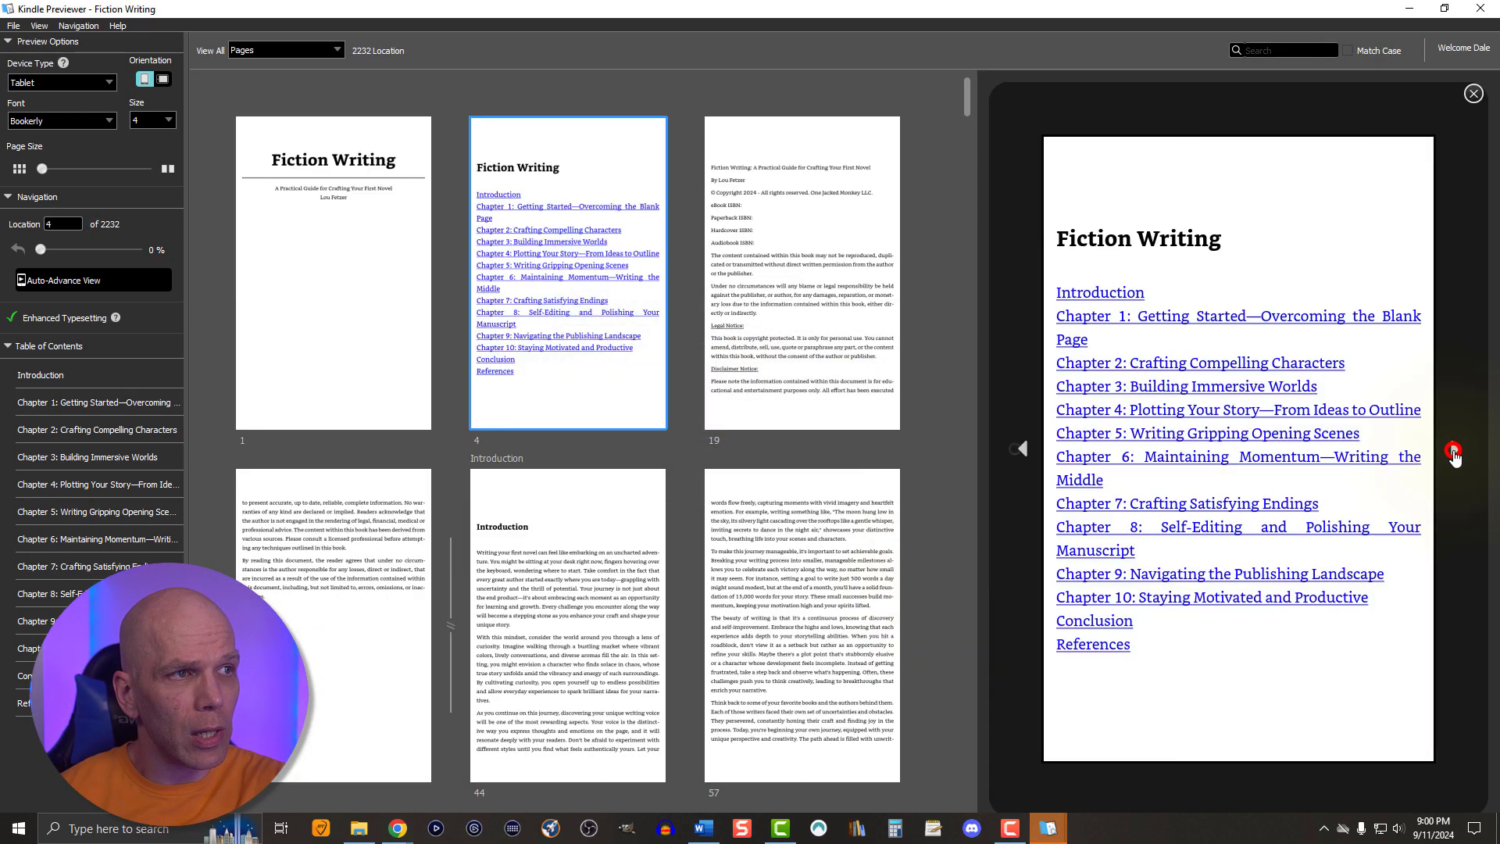
pyautogui.click(1097, 529)
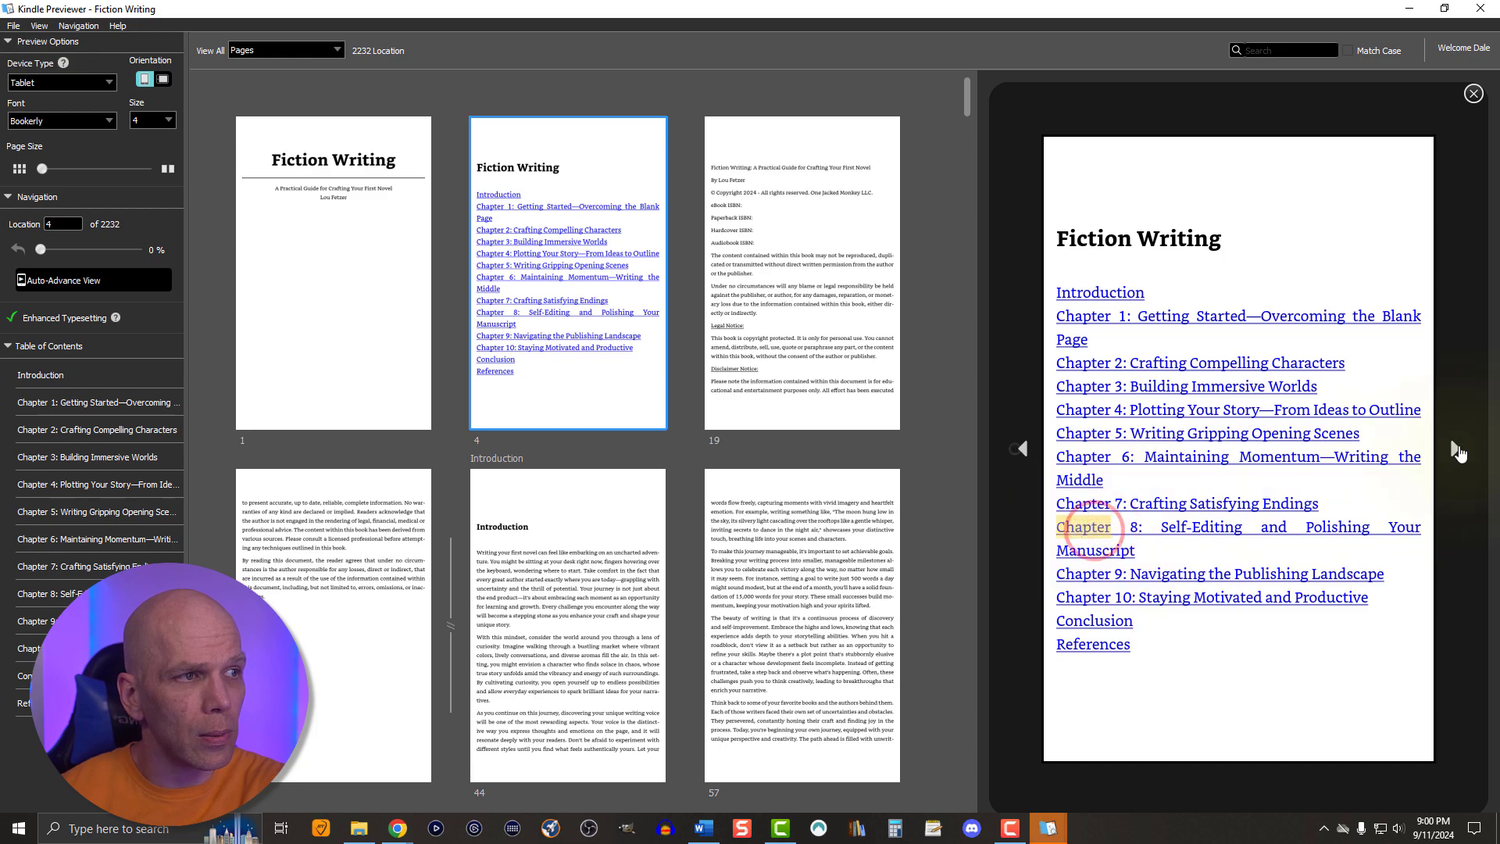
pyautogui.click(1454, 449)
pyautogui.click(1454, 448)
pyautogui.click(1454, 448)
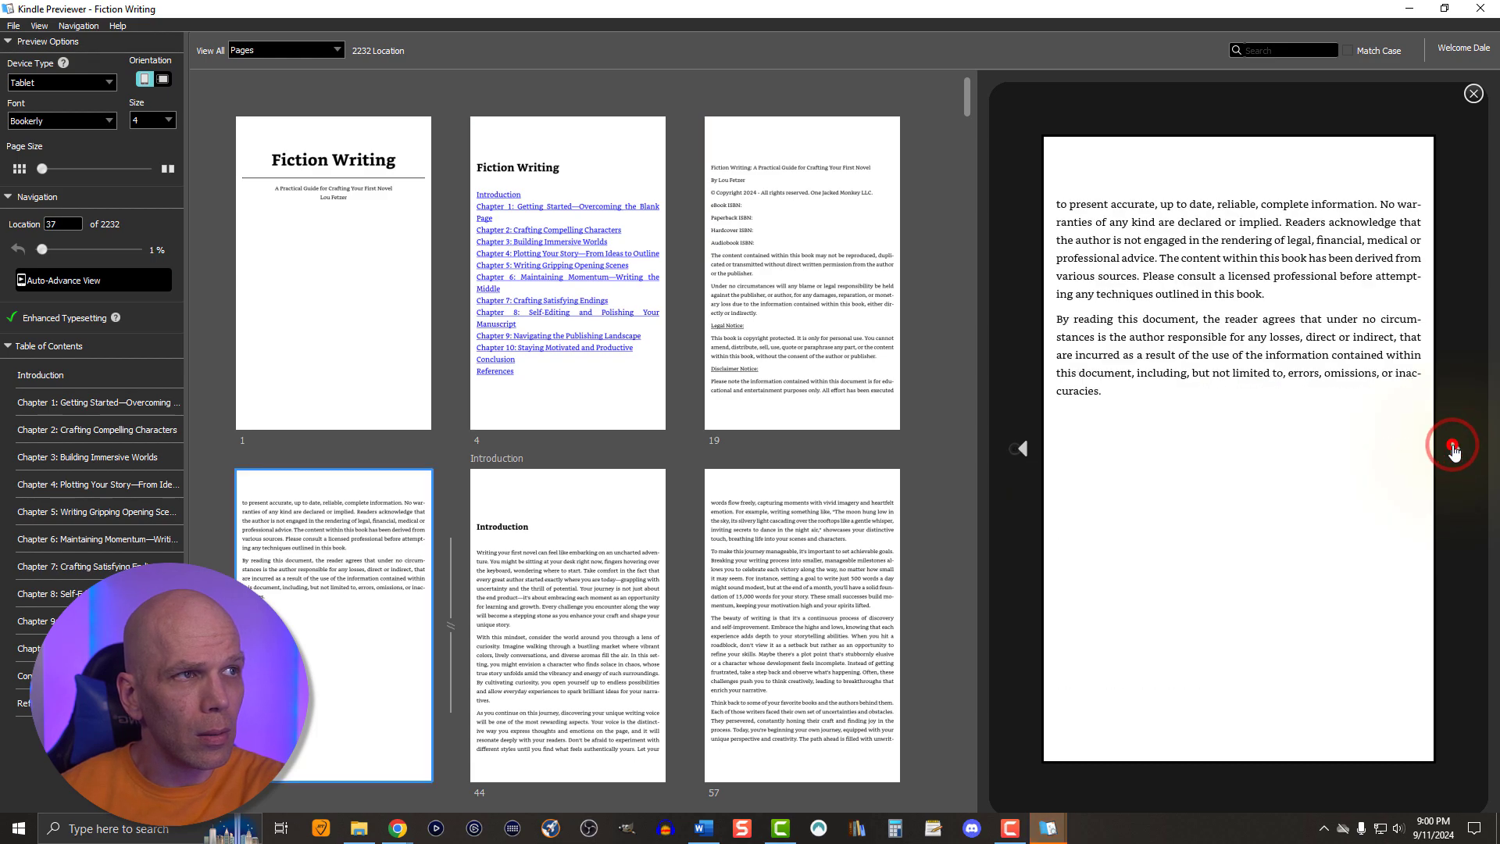
pyautogui.click(1454, 448)
pyautogui.scroll(-20, 763, 583)
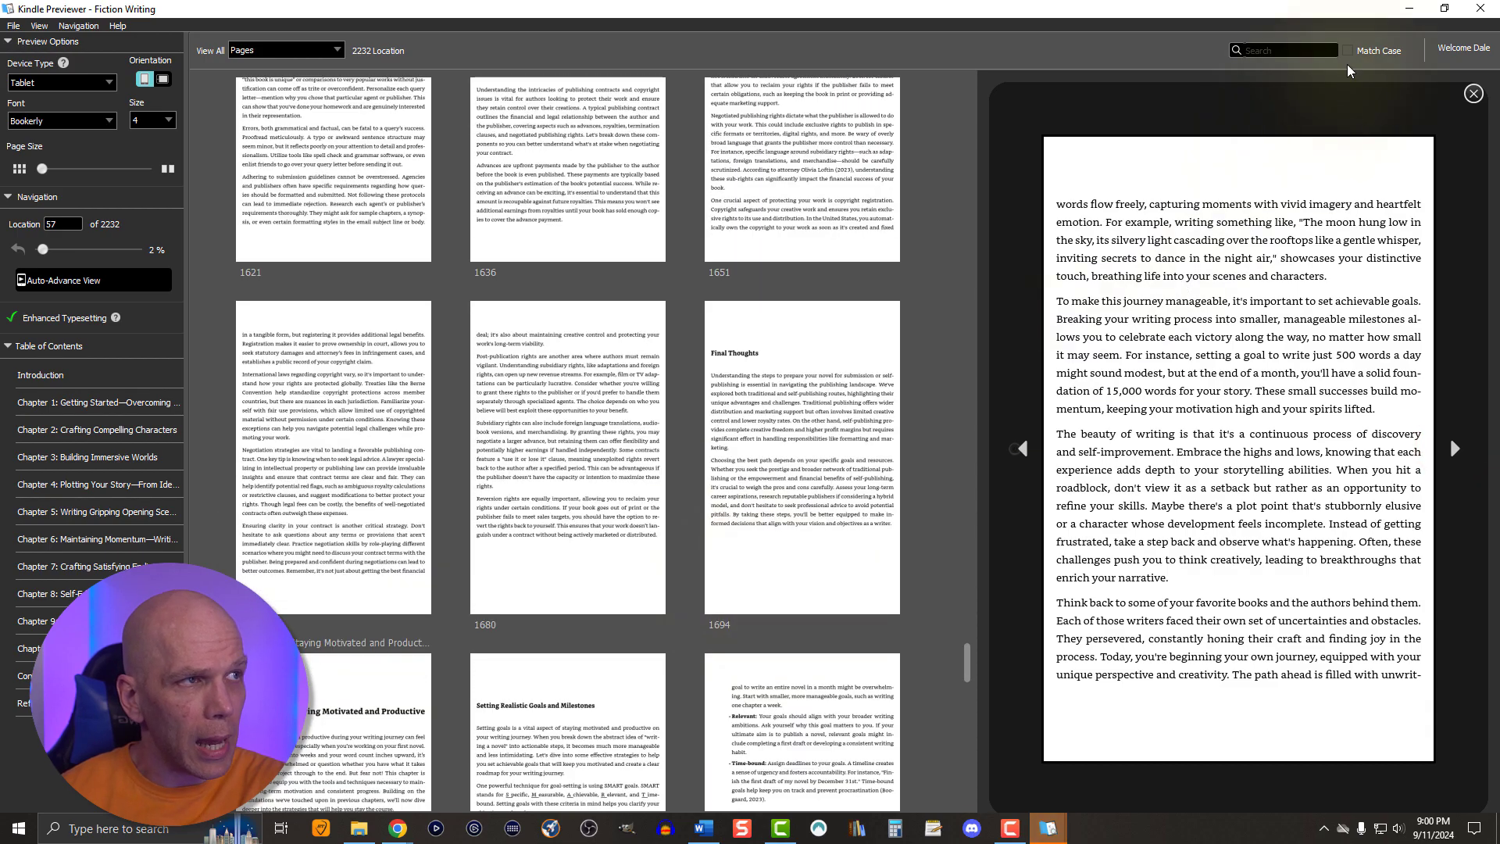
pyautogui.click(1481, 9)
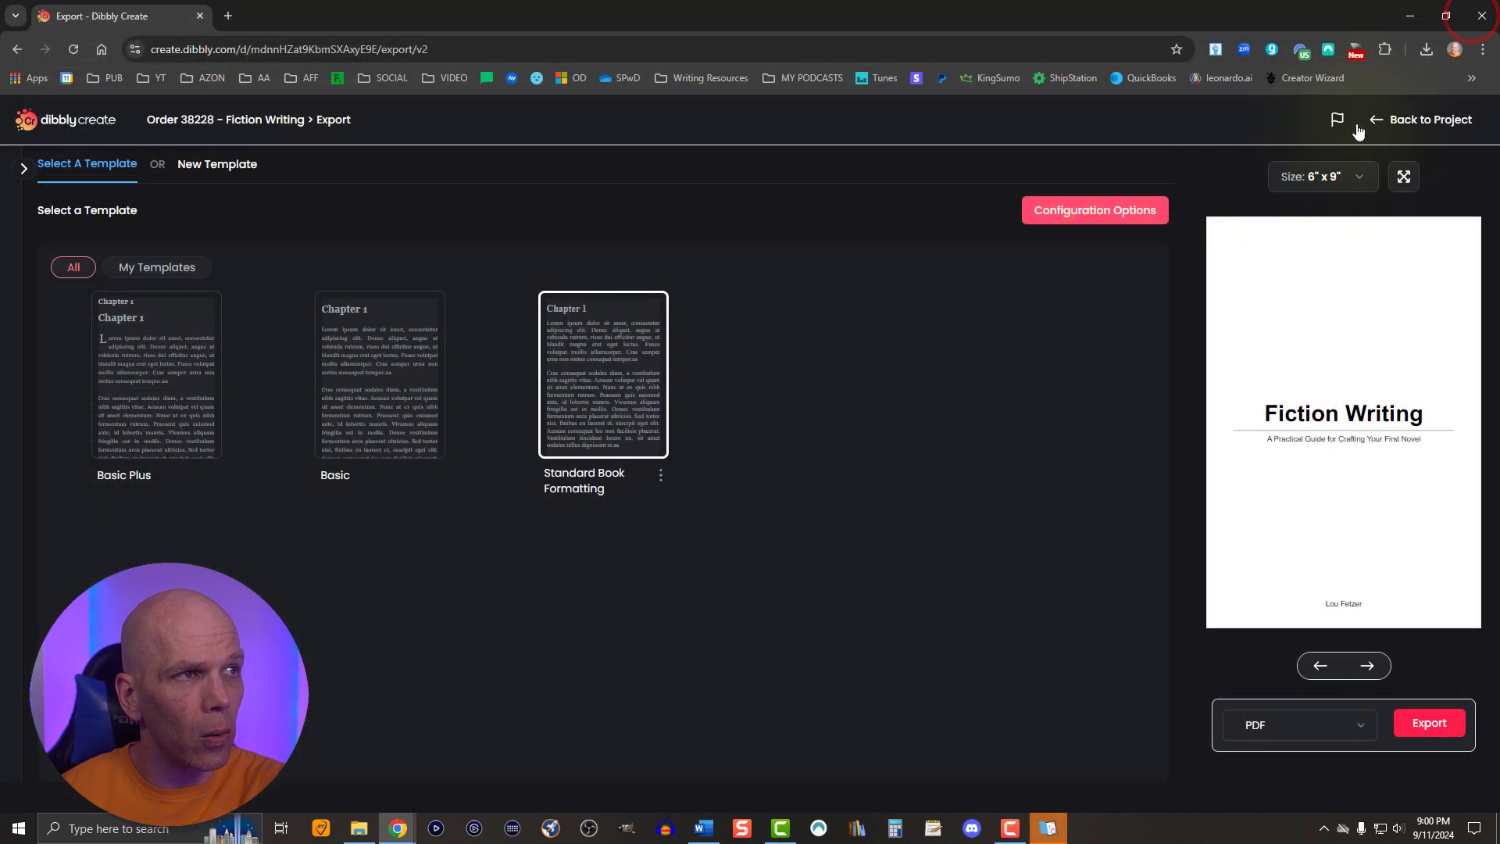
# - Open the downloaded Fiction Writing PDF and examine its title page, table of contents, copyright page, introduction and the start of Chapter 1
pyautogui.click(1427, 48)
pyautogui.click(1268, 127)
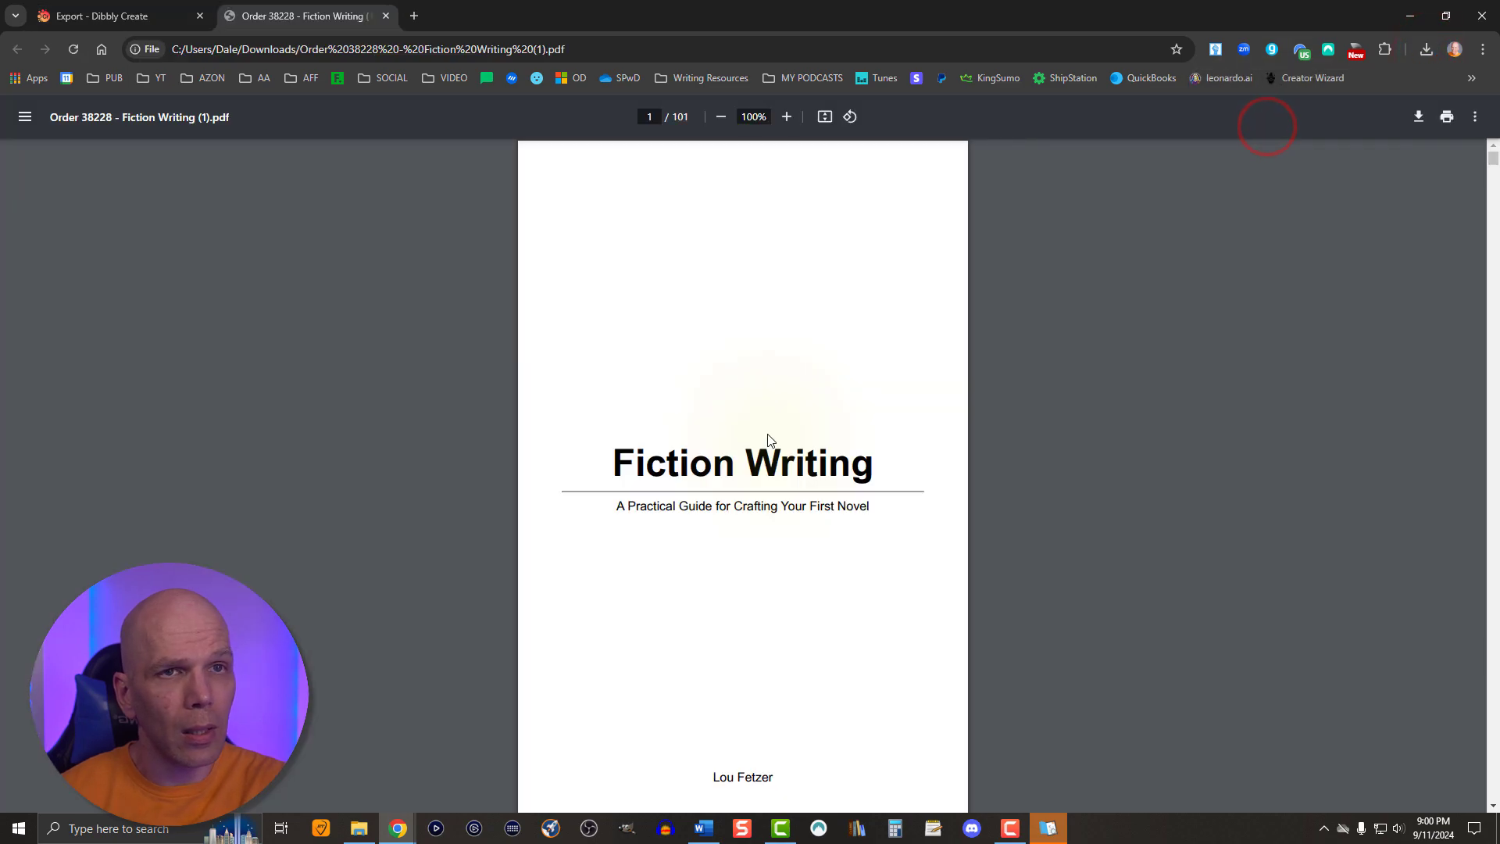
pyautogui.scroll(-15, 754, 473)
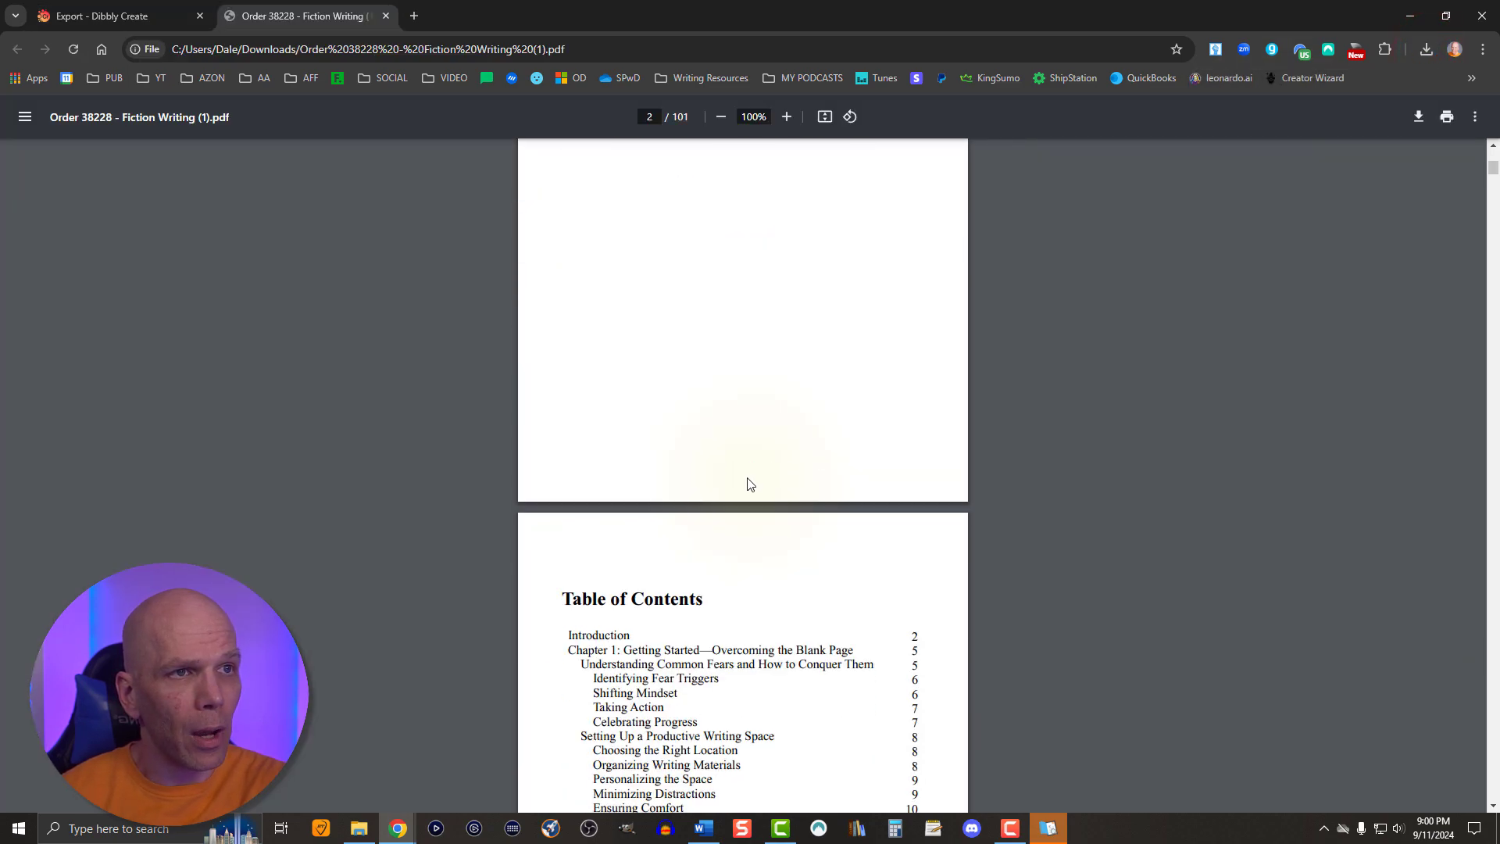
pyautogui.scroll(-13, 748, 484)
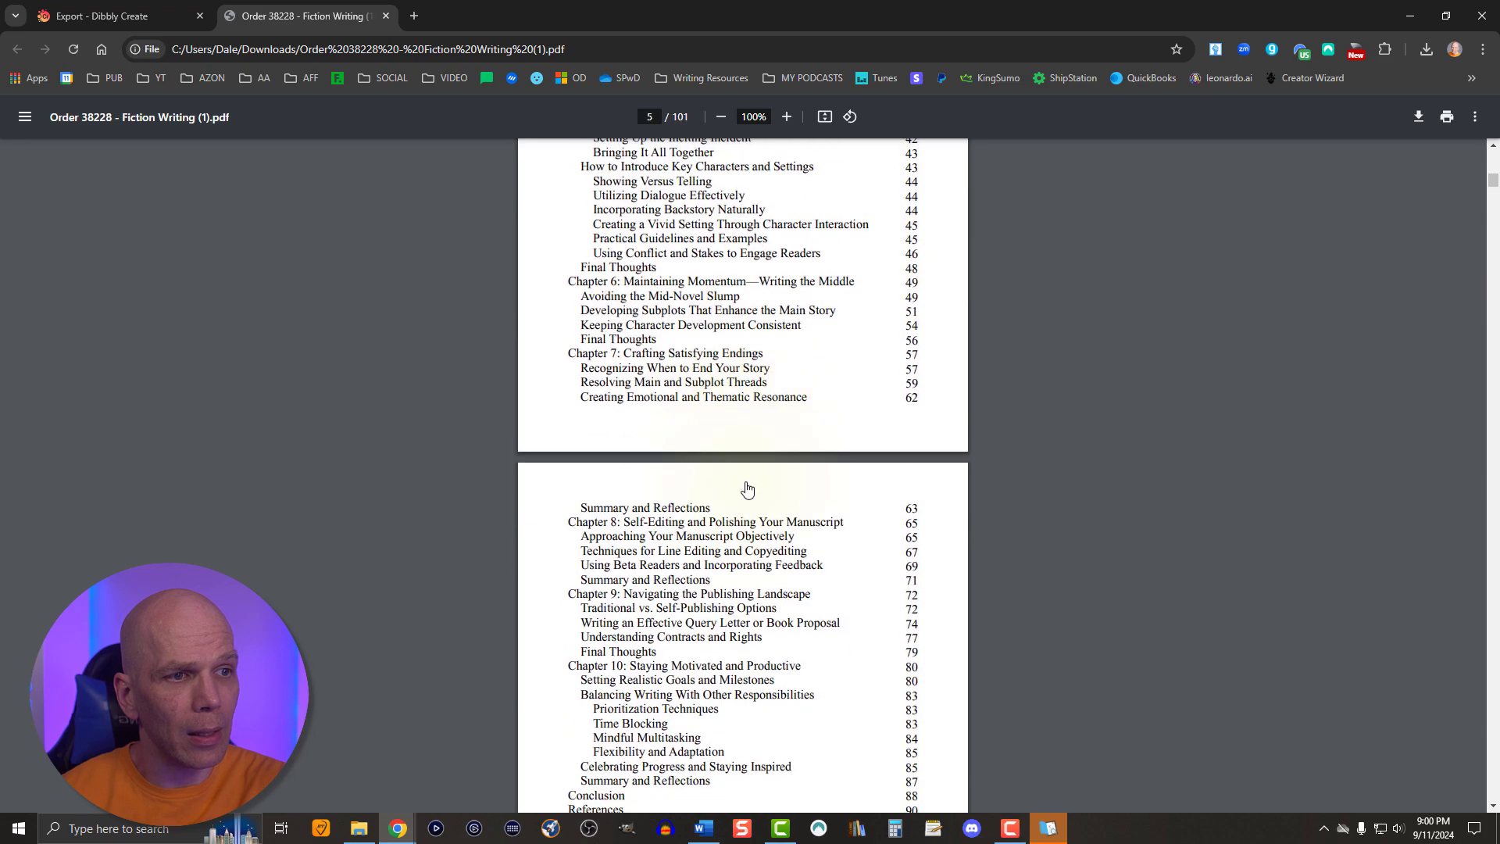
pyautogui.scroll(-12, 748, 489)
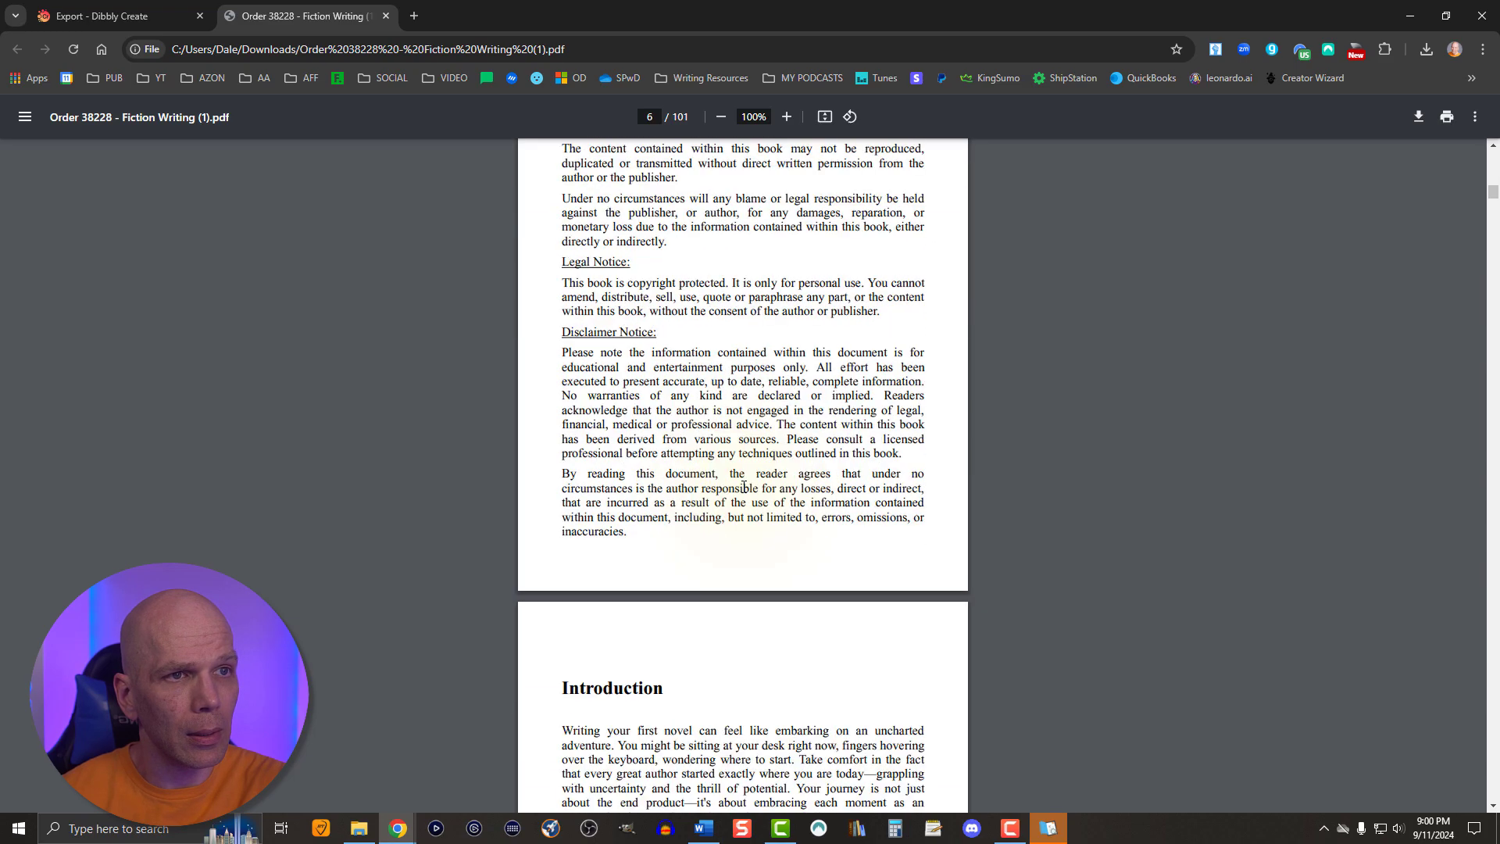
pyautogui.scroll(-12, 745, 493)
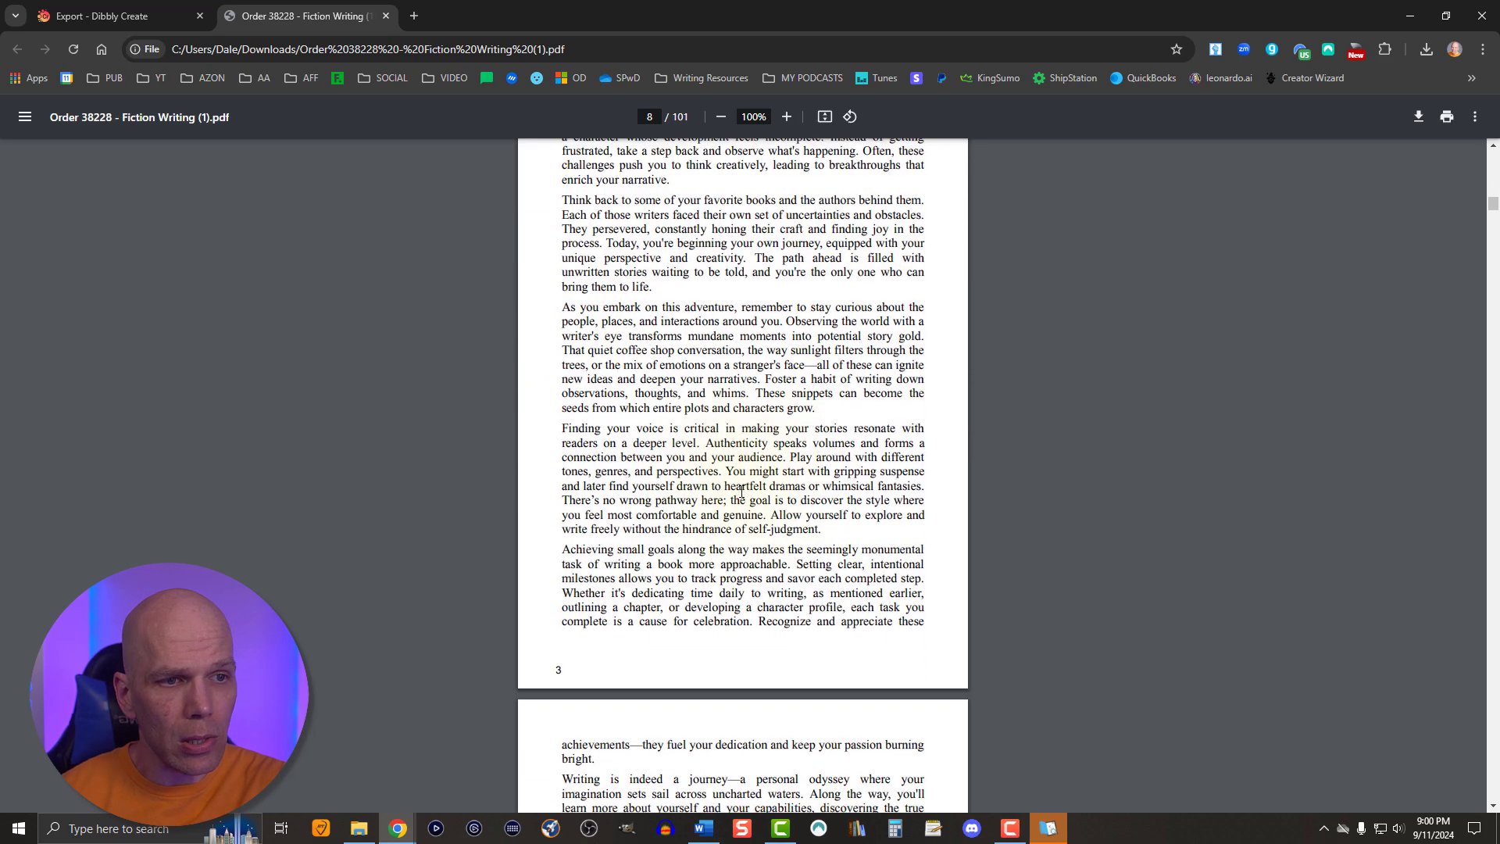
pyautogui.scroll(-10, 739, 492)
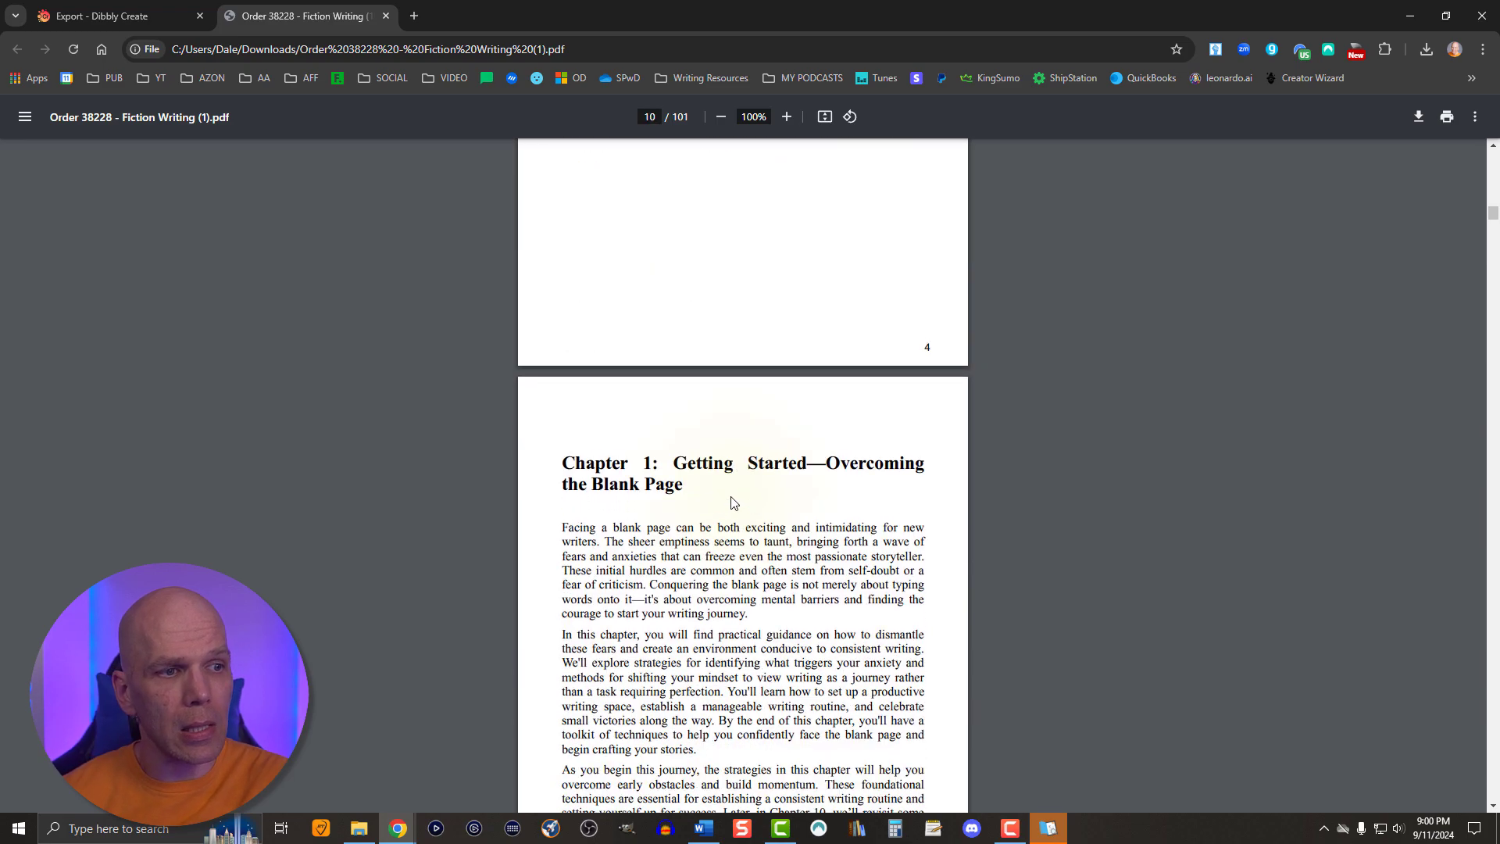
pyautogui.scroll(-8, 732, 503)
# - Recheck the PDF's table of contents and copyright page, and inspect the page layout of the book's conclusion
pyautogui.scroll(8, 728, 508)
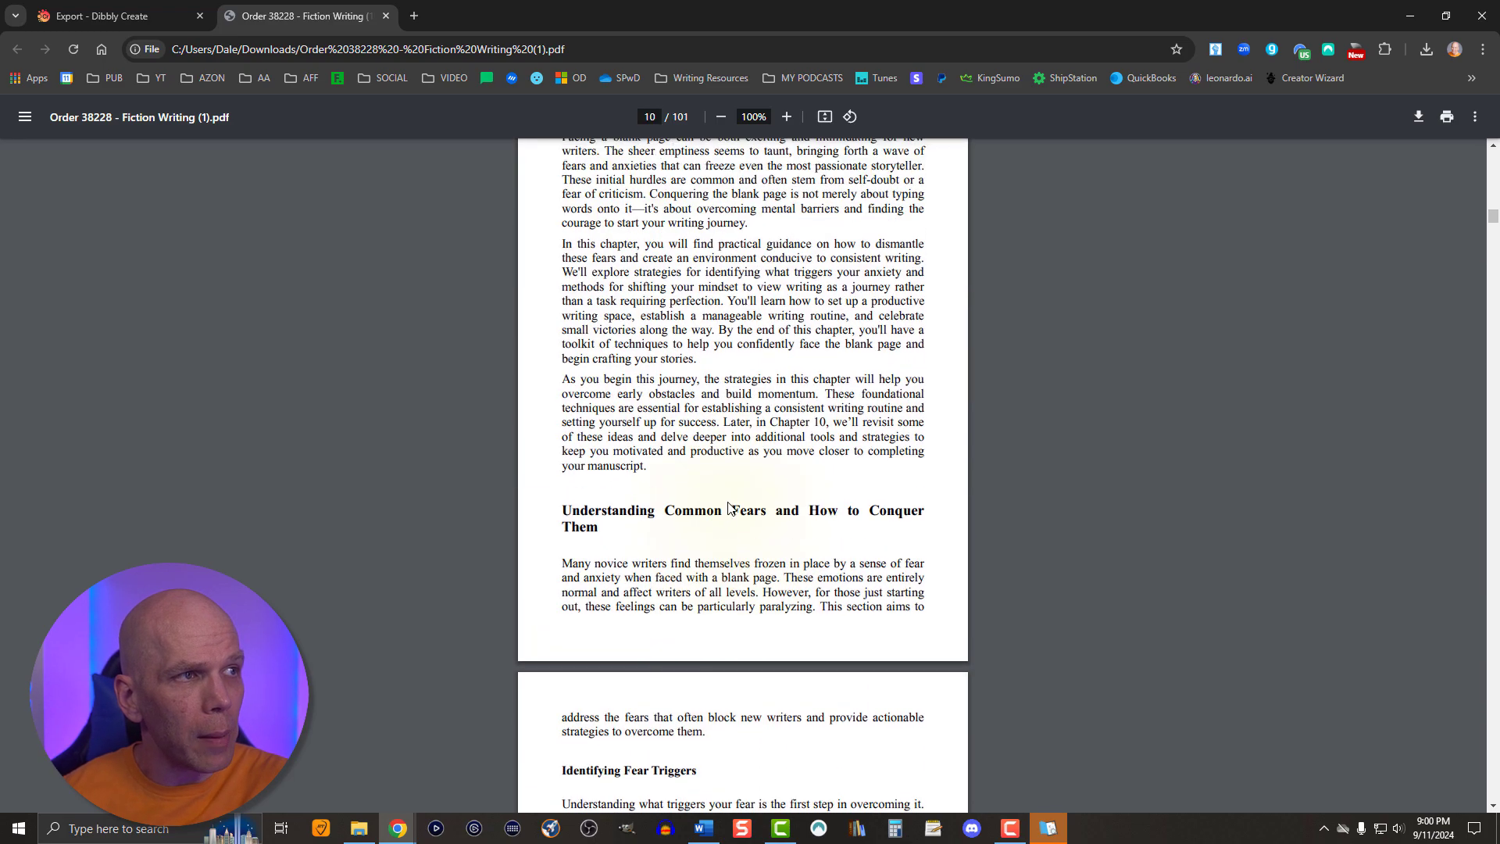
pyautogui.scroll(1, 1419, 227)
pyautogui.moveTo(1494, 223); pyautogui.dragTo(1495, 199)
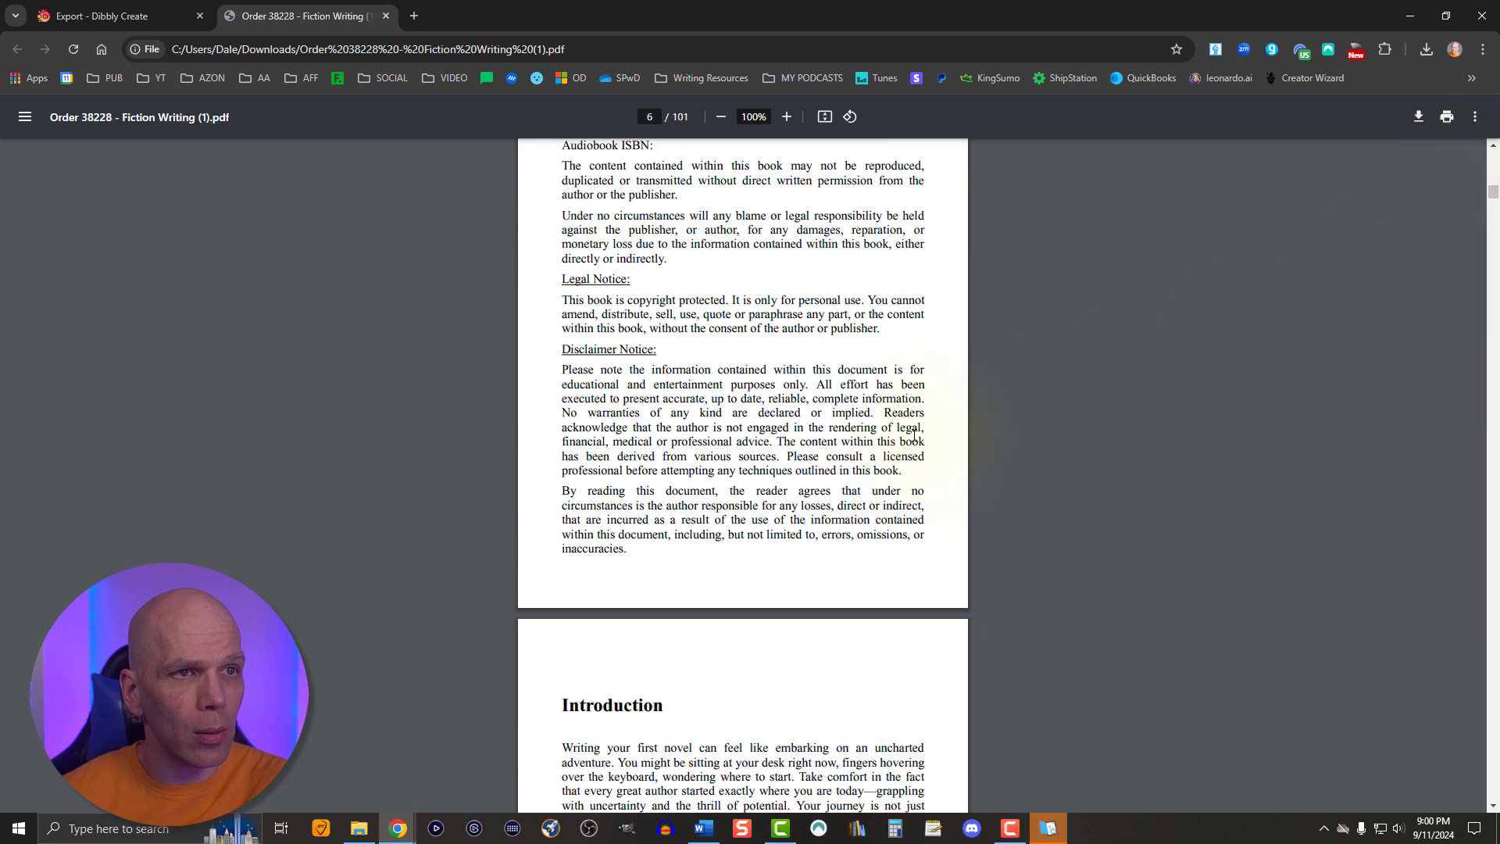
pyautogui.scroll(13, 875, 454)
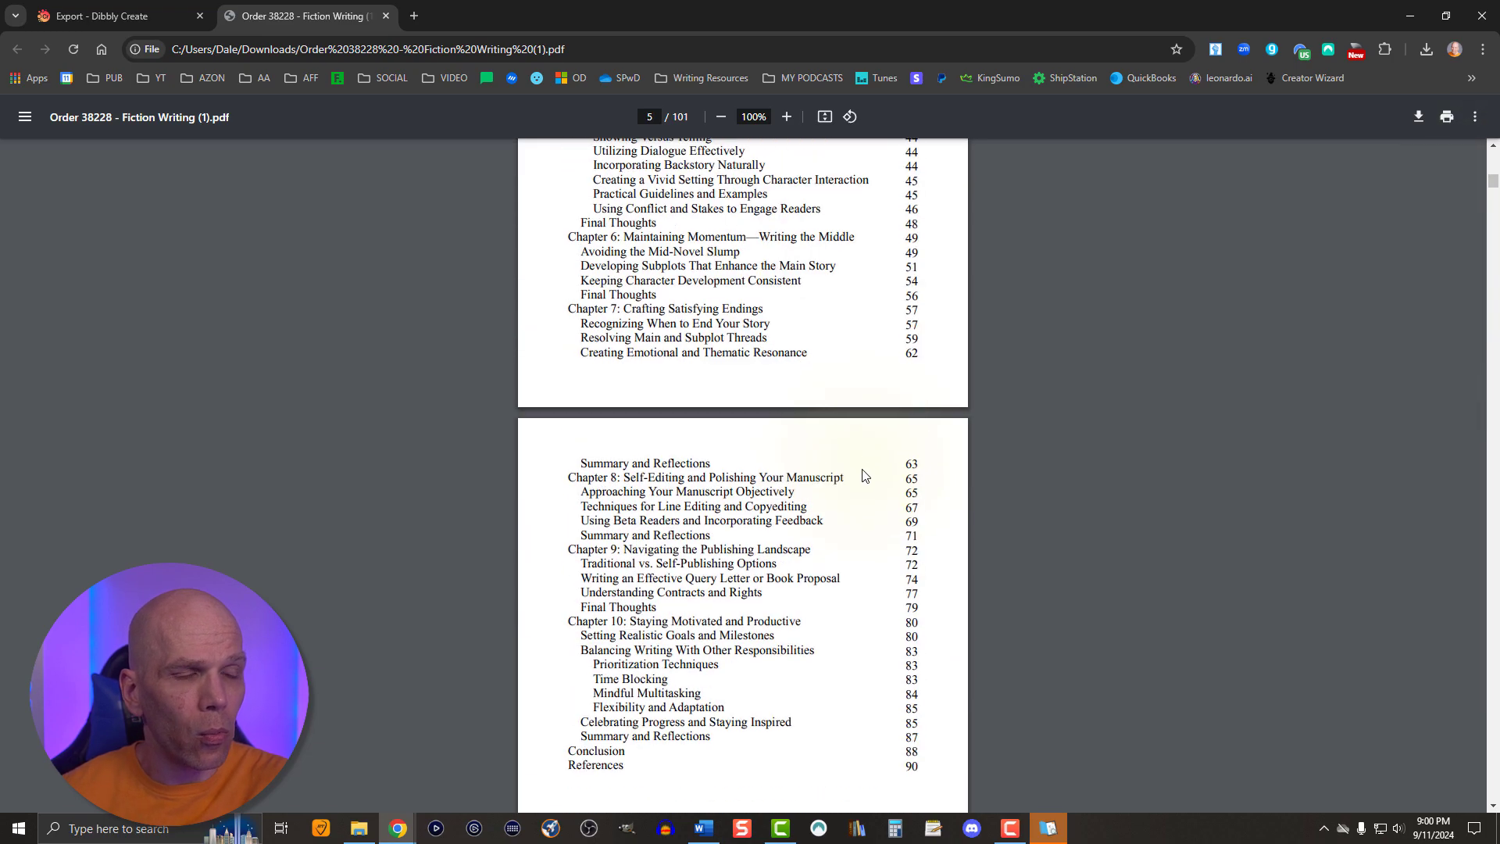
pyautogui.scroll(-10, 854, 485)
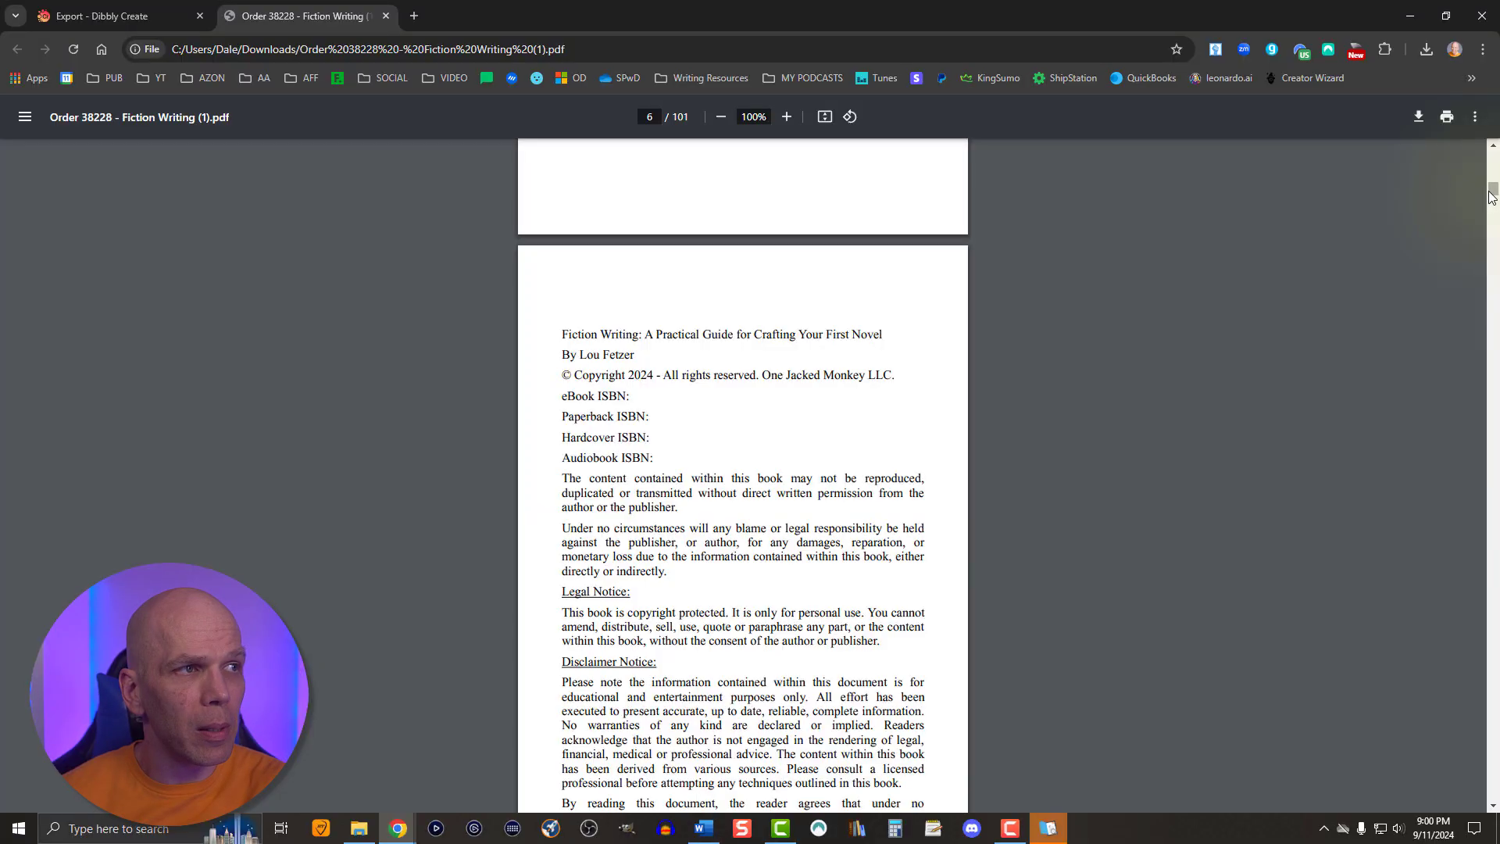
pyautogui.moveTo(1491, 196); pyautogui.dragTo(1495, 750)
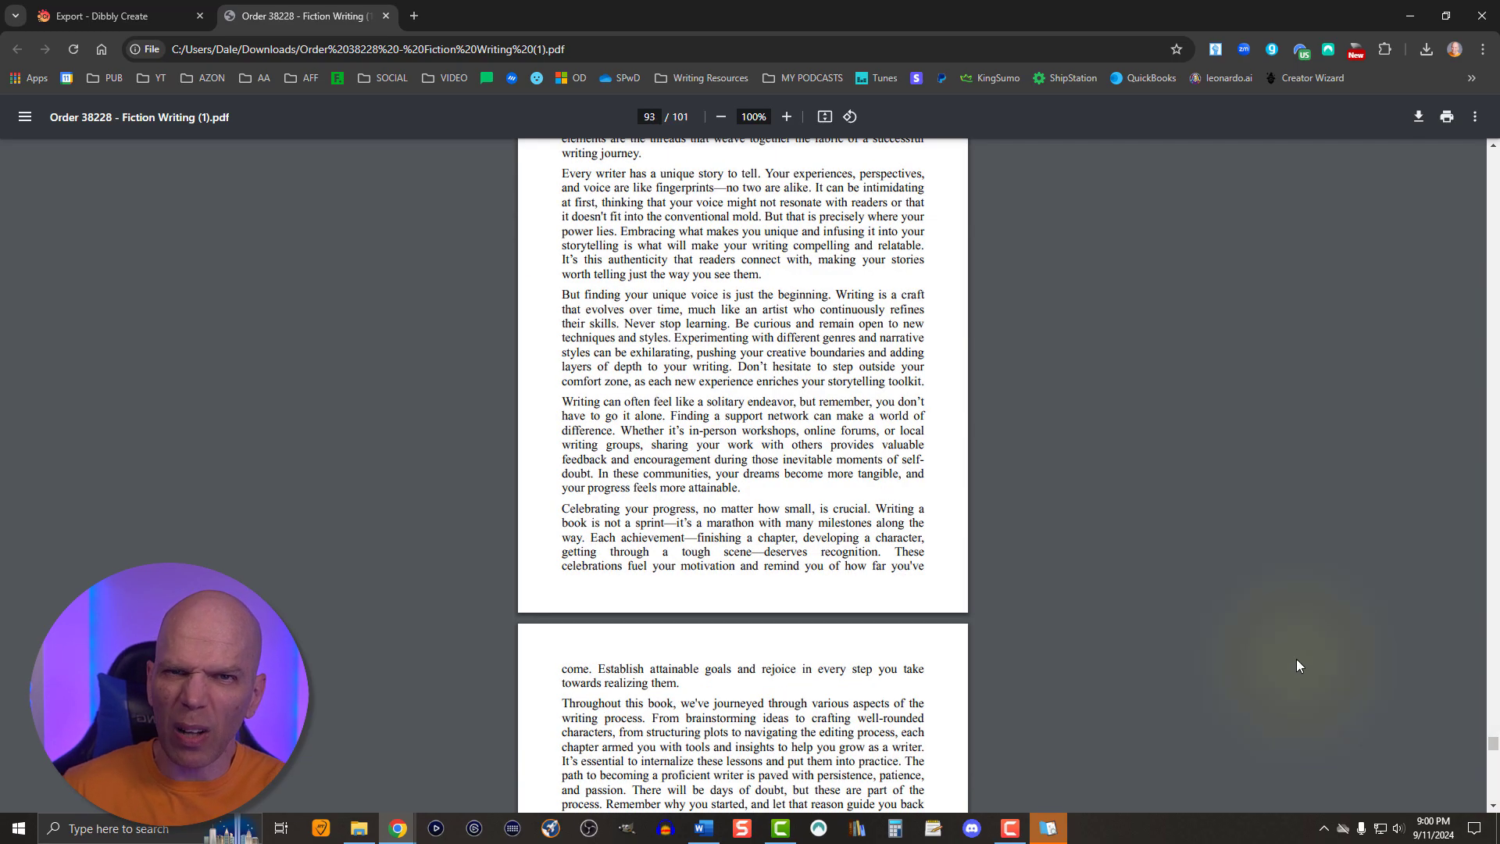